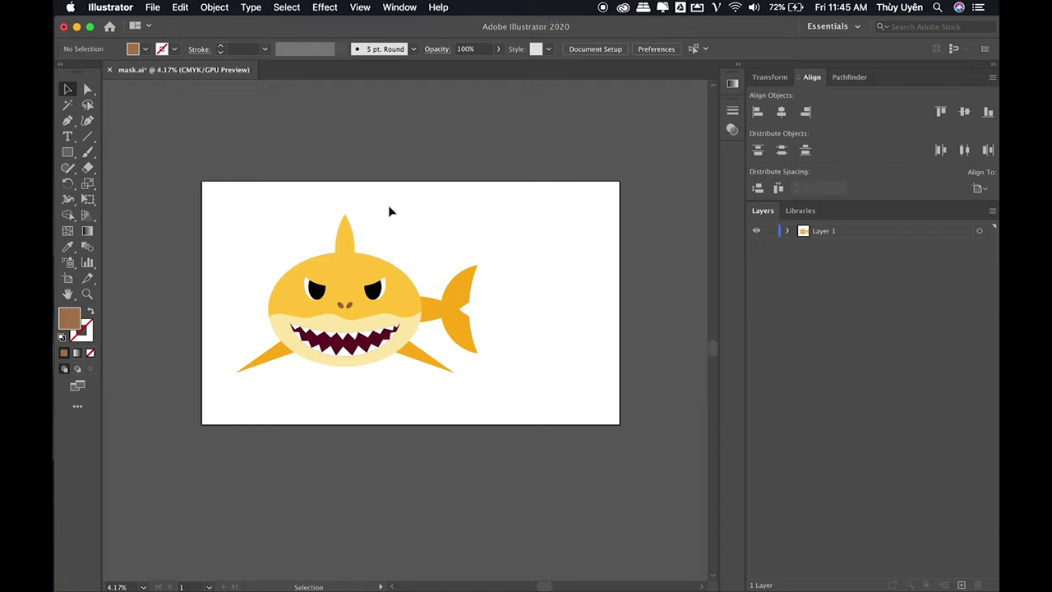
# - Select the whole shark artwork and ungroup it with Object > Ungroup
pyautogui.scroll(3, 447, 263)
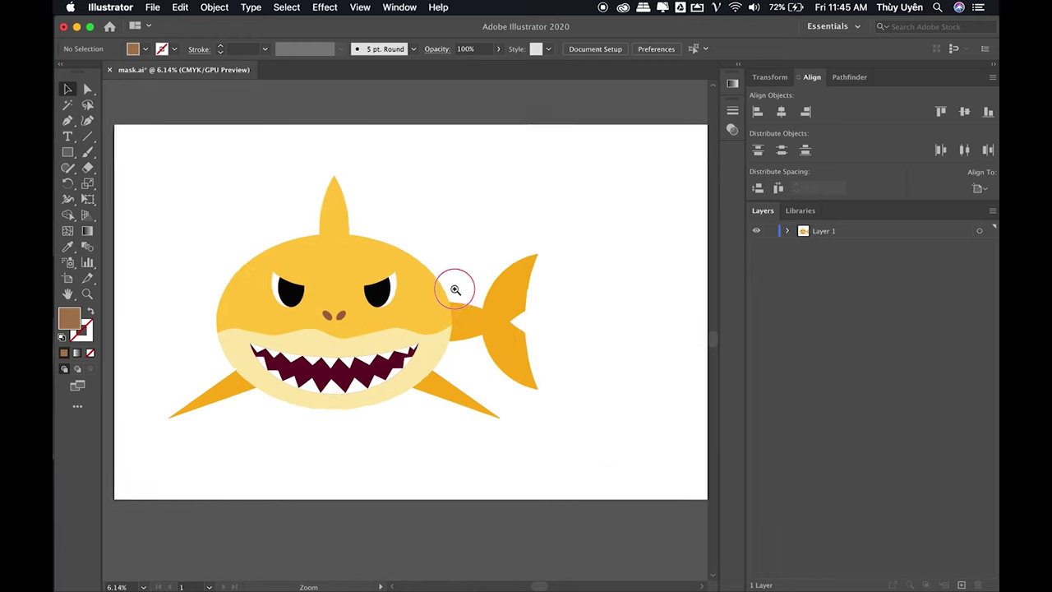
pyautogui.click(485, 278)
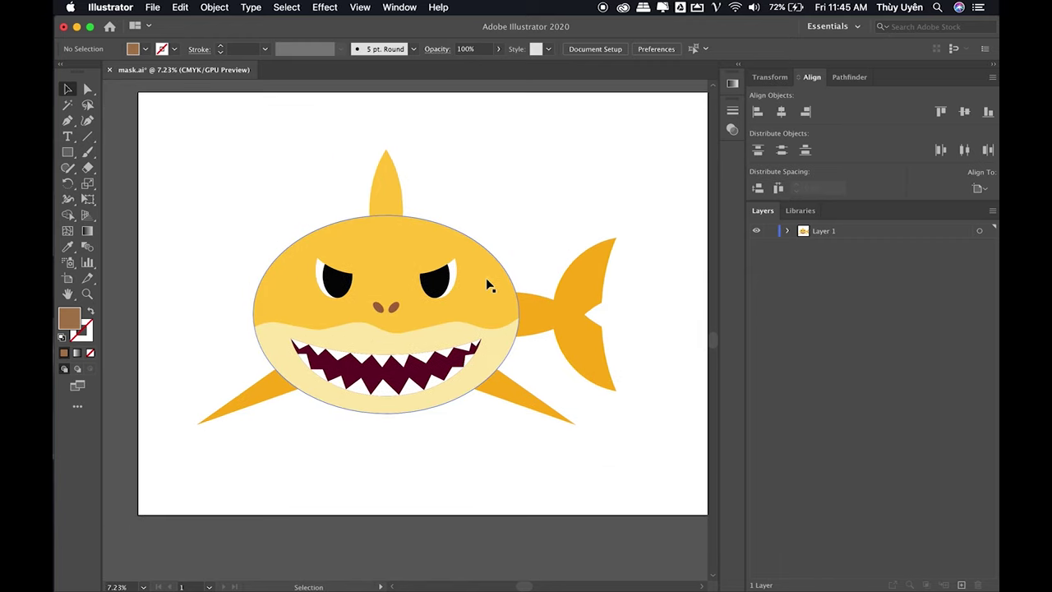
pyautogui.press('a')
pyautogui.press('v')
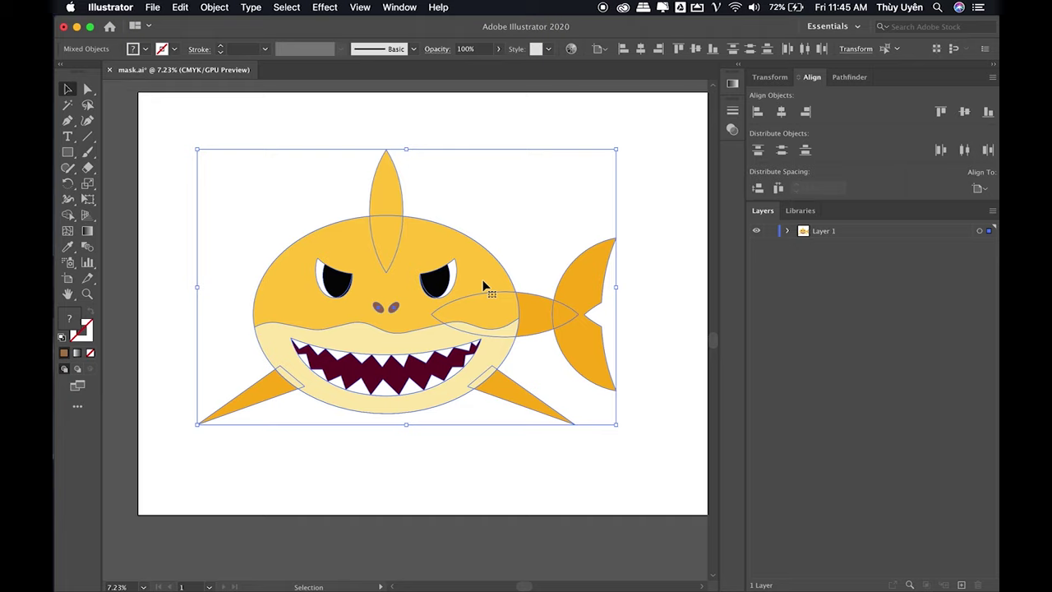
pyautogui.press('super')
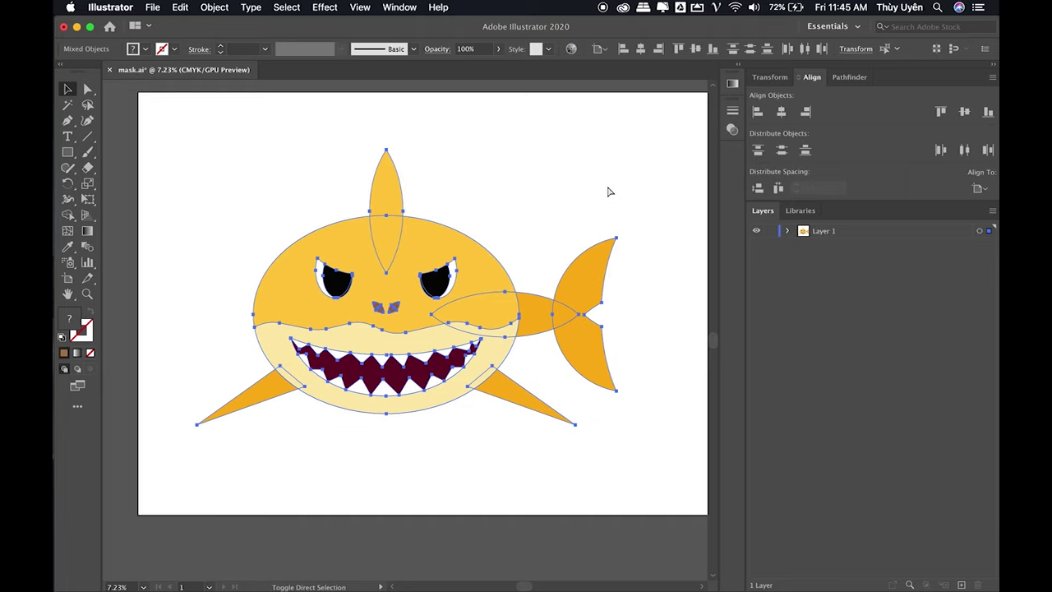
pyautogui.click(215, 8)
pyautogui.click(263, 81)
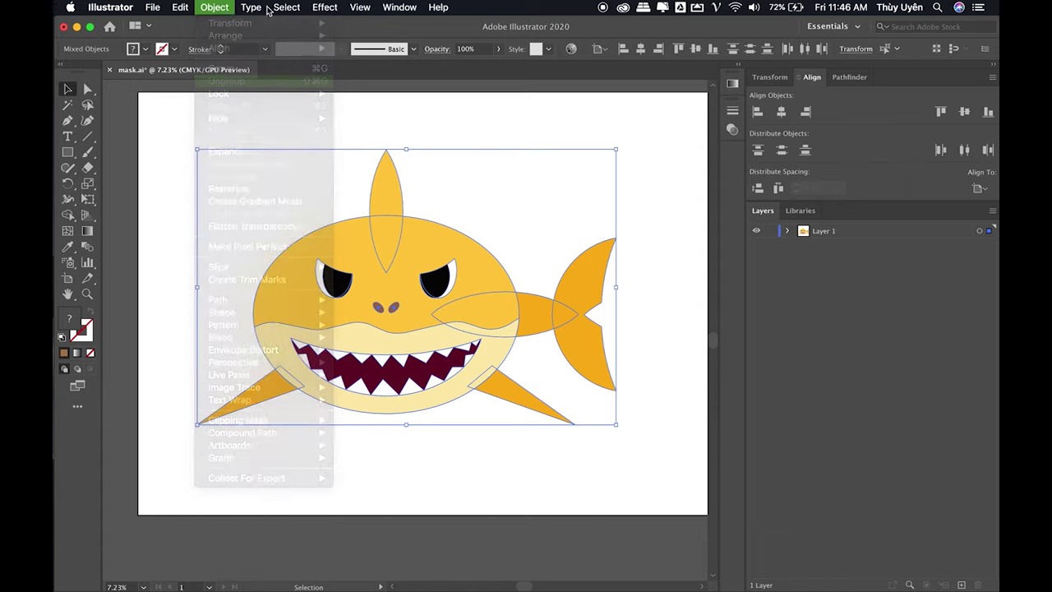
# - Check the eye, dorsal fin, body, tail, lower fin, teeth and jaw are separate shapes
pyautogui.click(435, 163)
pyautogui.click(438, 280)
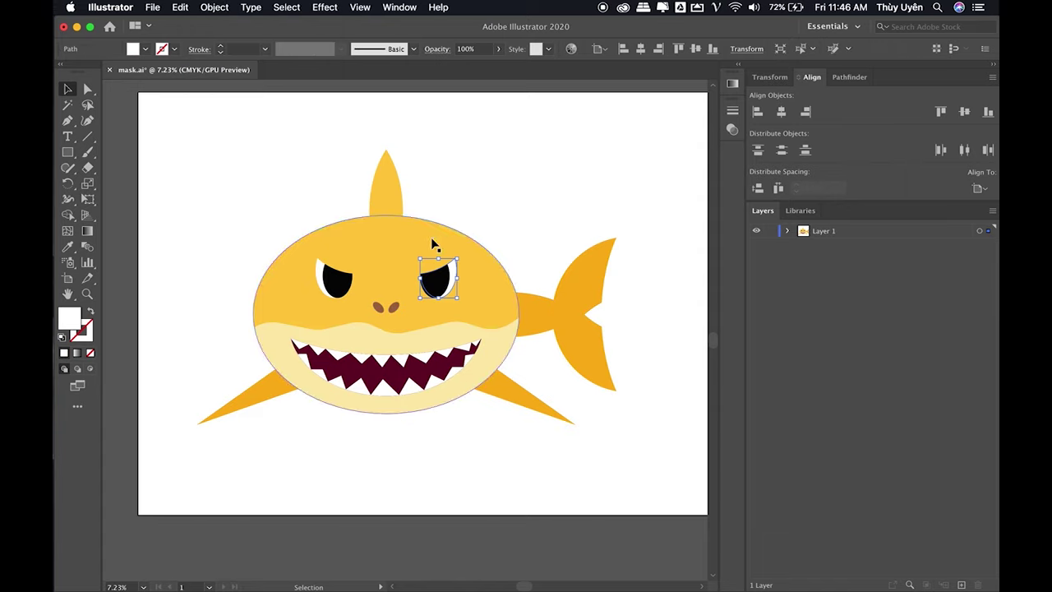
pyautogui.click(469, 190)
pyautogui.click(391, 185)
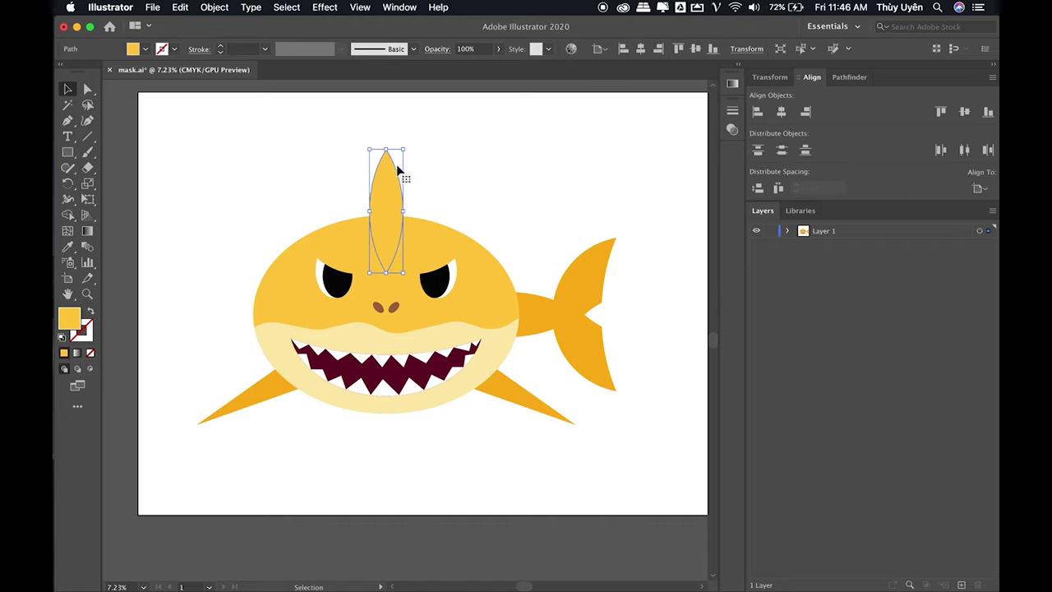
pyautogui.click(439, 239)
pyautogui.click(578, 301)
pyautogui.click(507, 401)
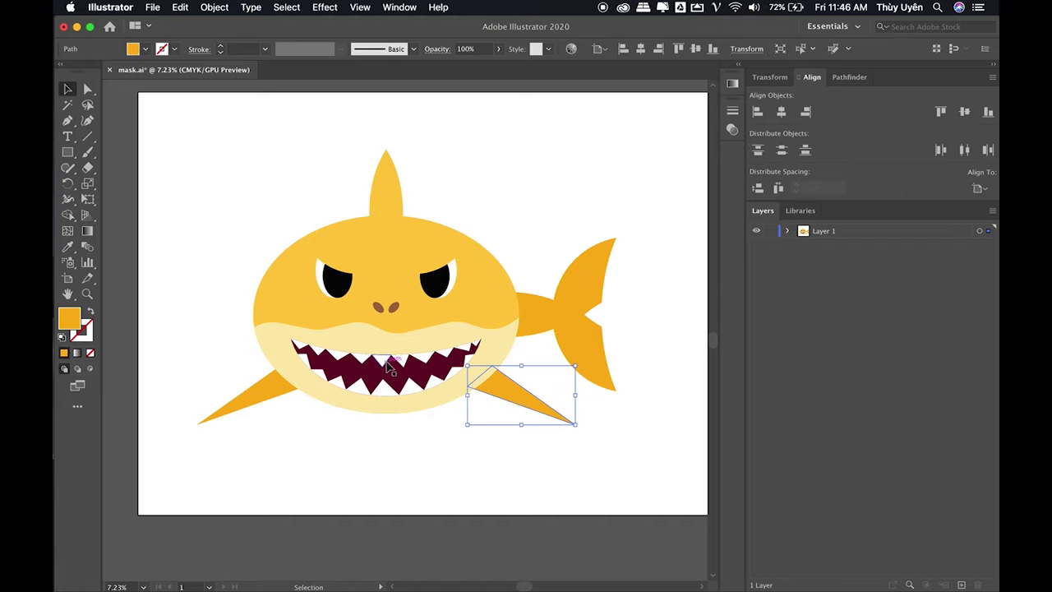
pyautogui.click(390, 366)
pyautogui.click(403, 344)
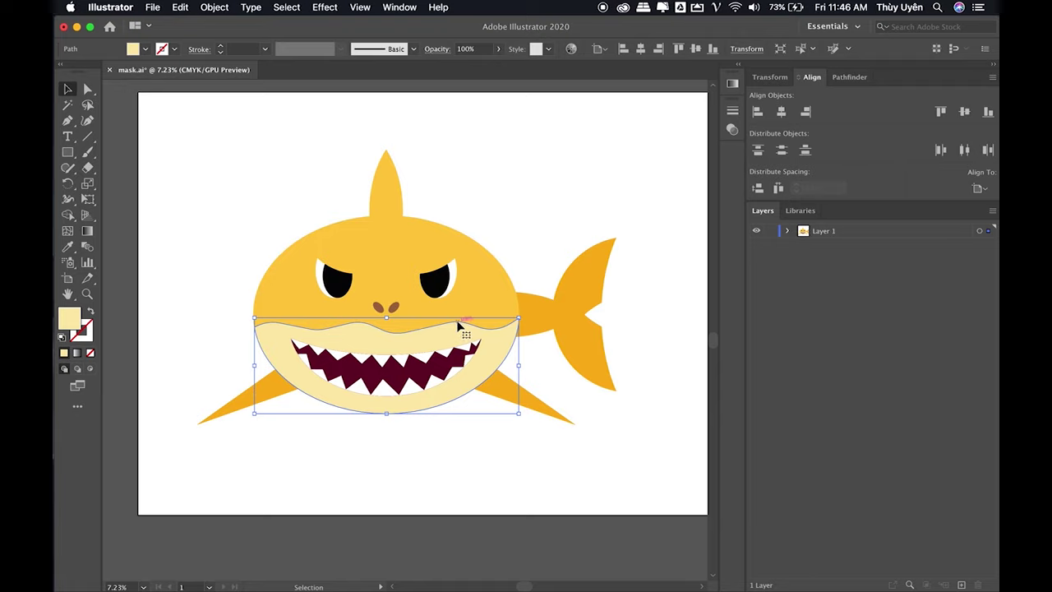
# - Clear the selection, select Layer 1 and zoom out
pyautogui.click(703, 230)
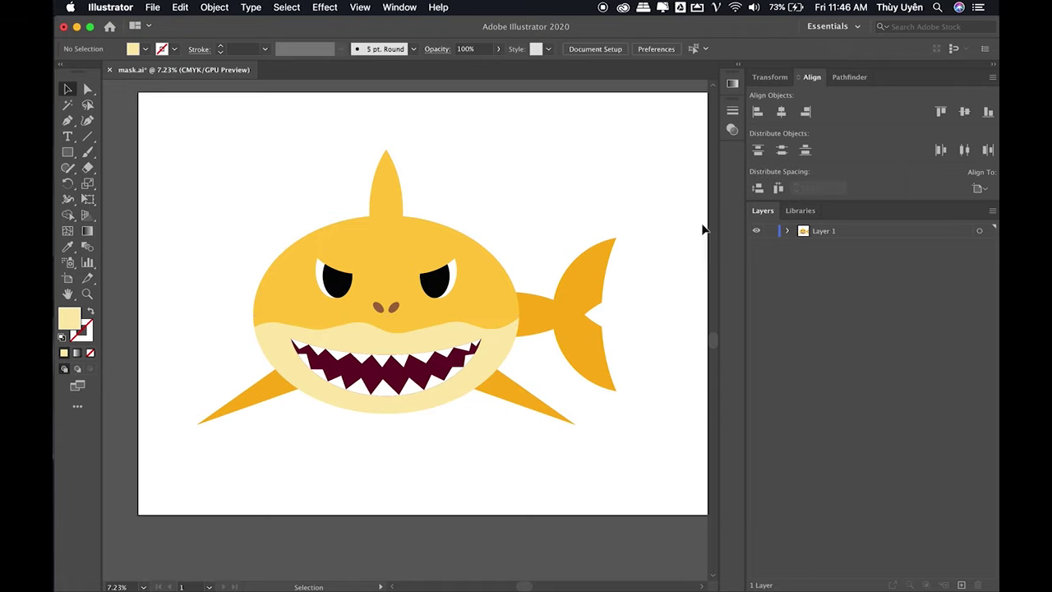
pyautogui.click(818, 233)
pyautogui.press('super+minus')
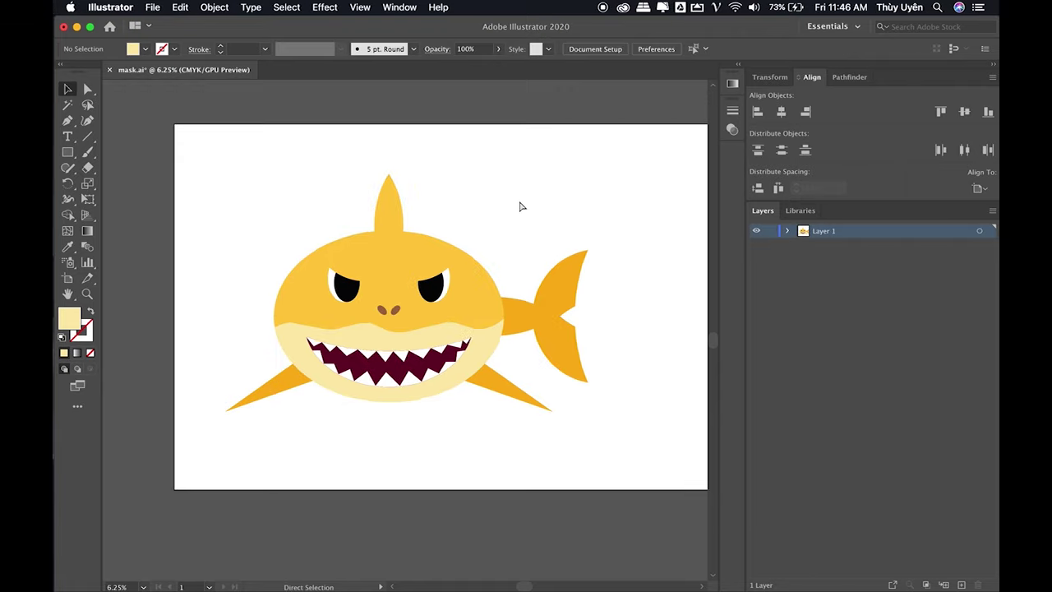
# - Add a new Layer 2 and draw a rectangle covering the whole artboard
pyautogui.press('super+minus')
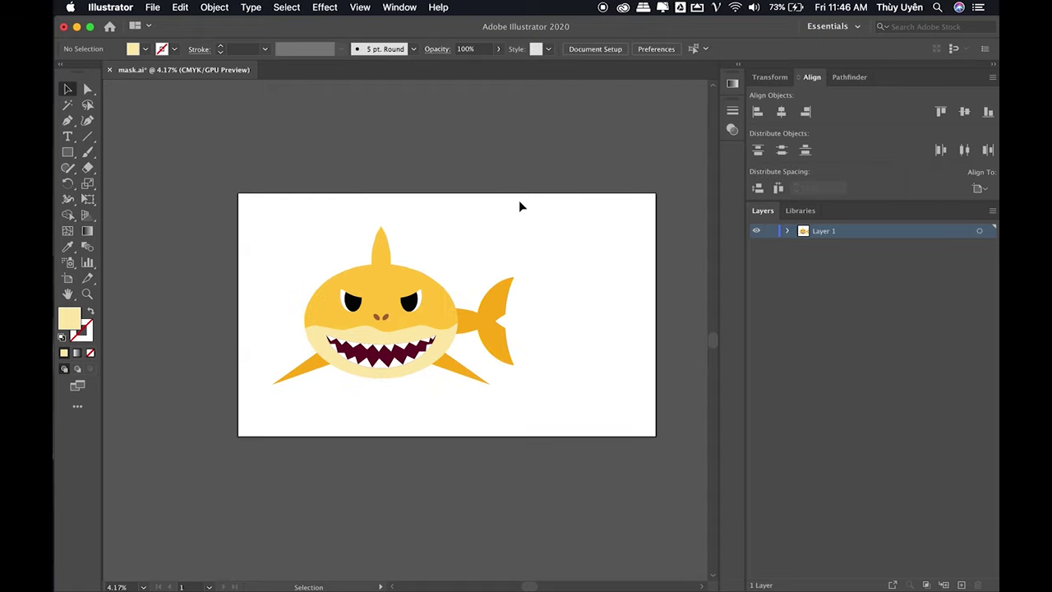
pyautogui.moveTo(244, 200); pyautogui.dragTo(549, 417)
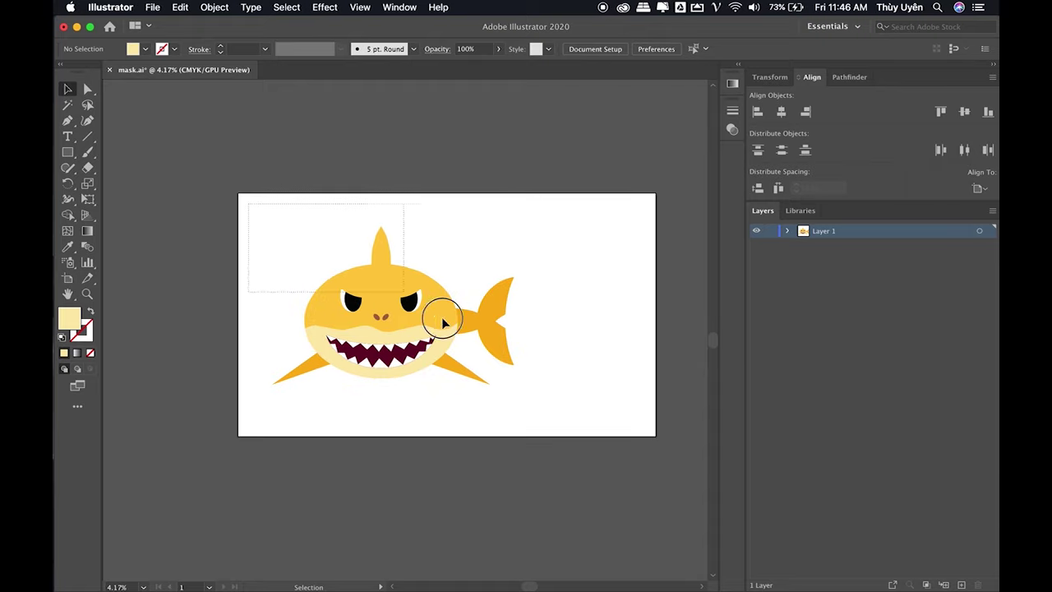
pyautogui.click(635, 294)
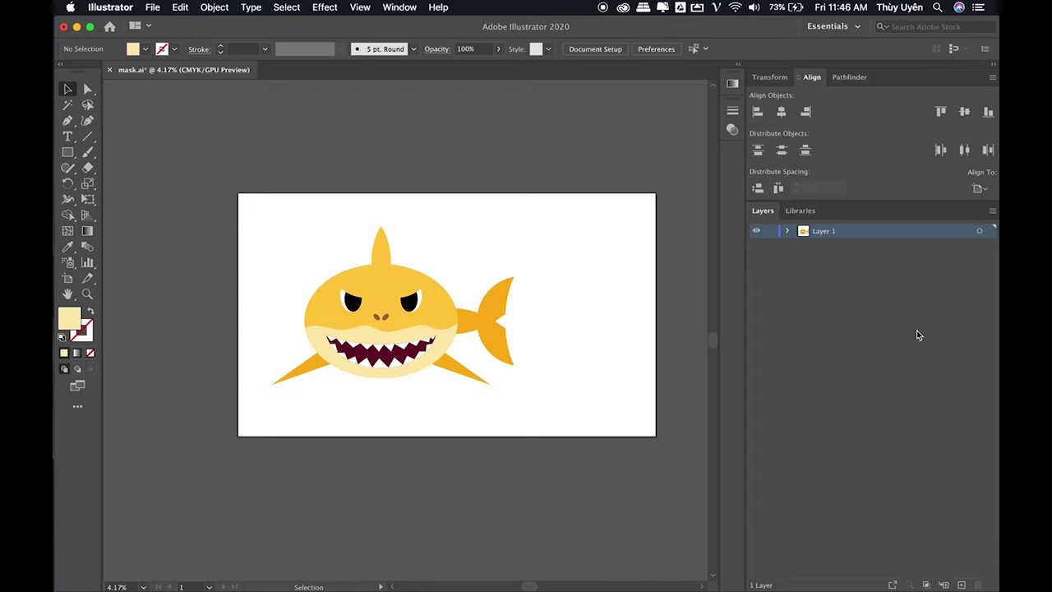
pyautogui.click(963, 584)
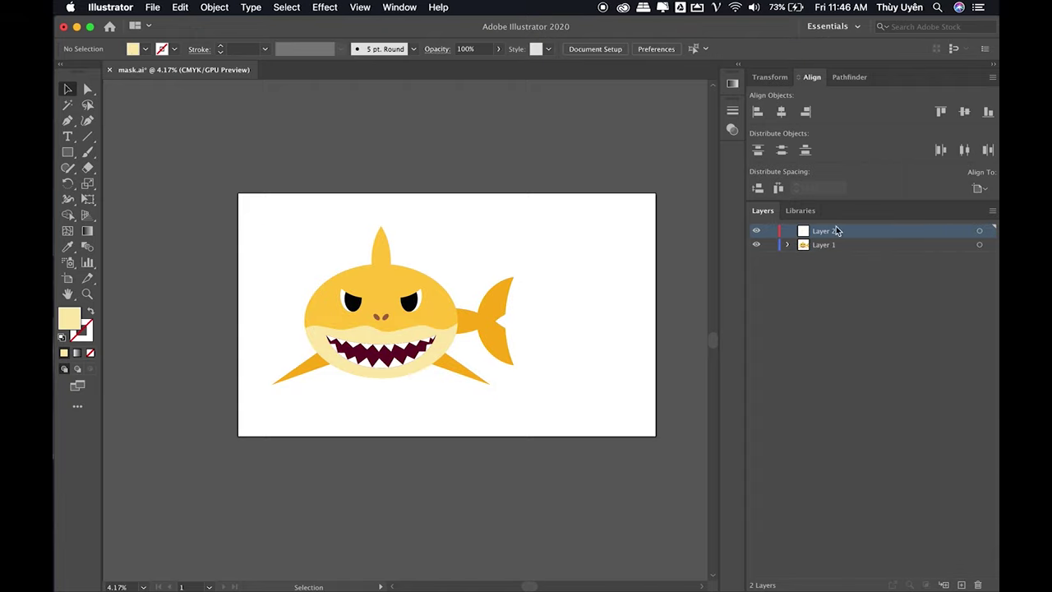
pyautogui.click(68, 152)
pyautogui.moveTo(238, 194); pyautogui.dragTo(656, 436)
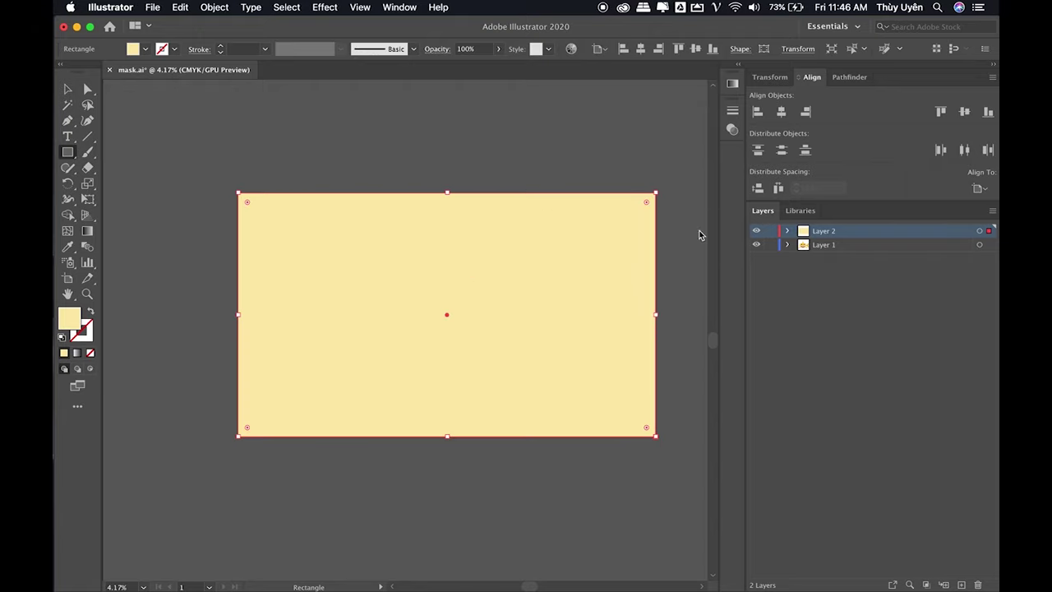
pyautogui.press('v')
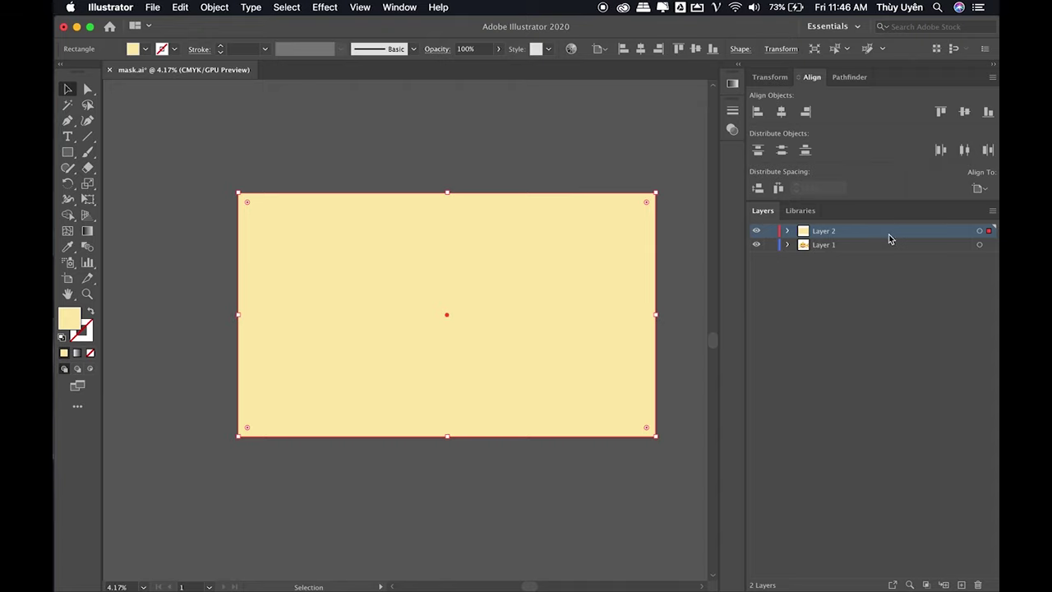
# - Move Layer 2 below Layer 1 and fill the rectangle with blue
pyautogui.moveTo(877, 238); pyautogui.dragTo(864, 252)
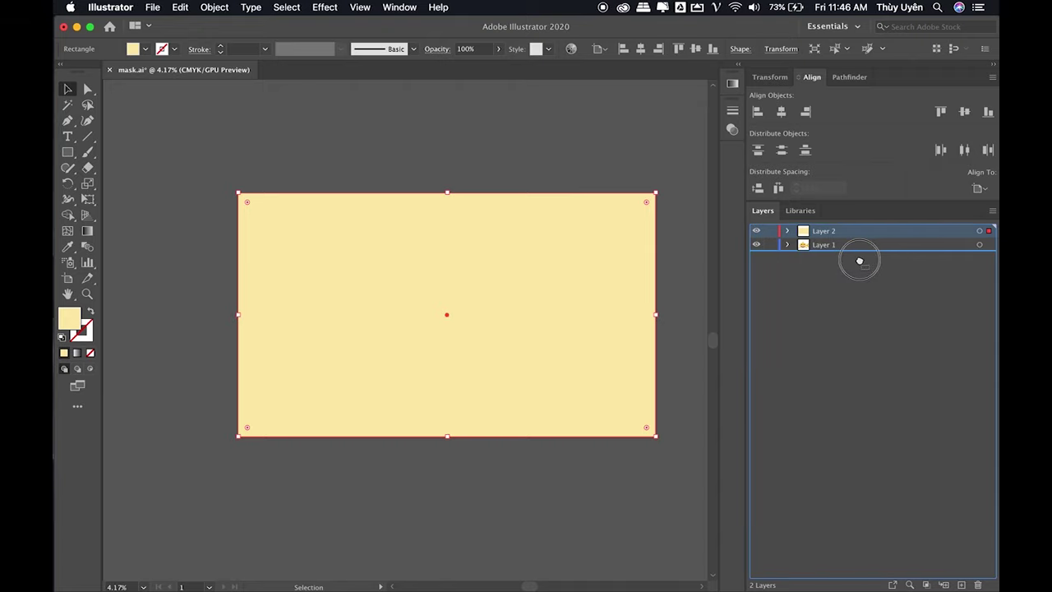
pyautogui.moveTo(864, 252); pyautogui.dragTo(859, 265)
pyautogui.click(145, 49)
pyautogui.click(124, 75)
pyautogui.click(530, 160)
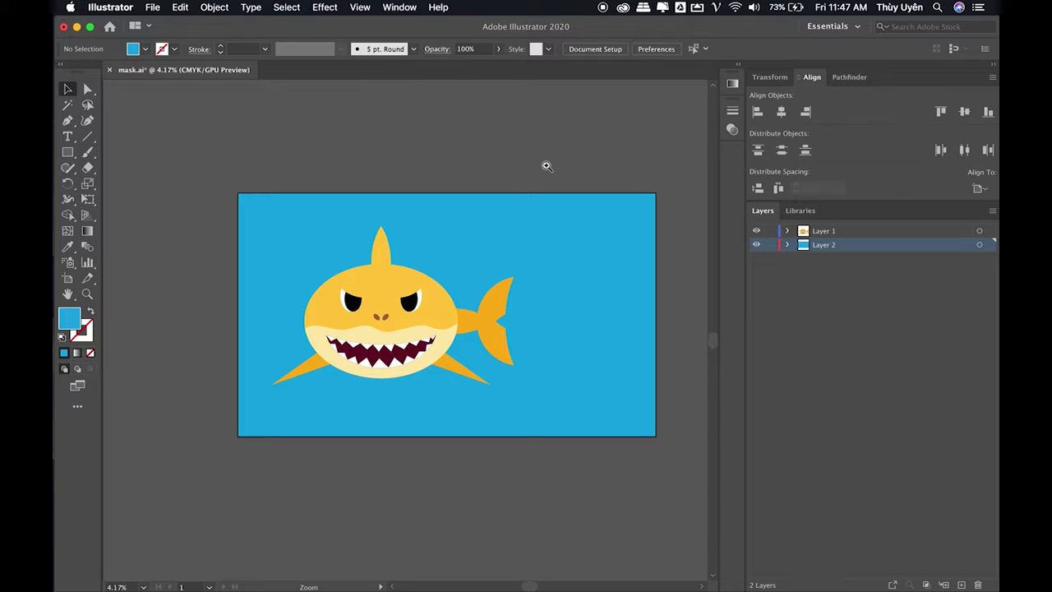
pyautogui.scroll(1, 559, 165)
pyautogui.moveTo(578, 167); pyautogui.dragTo(516, 115)
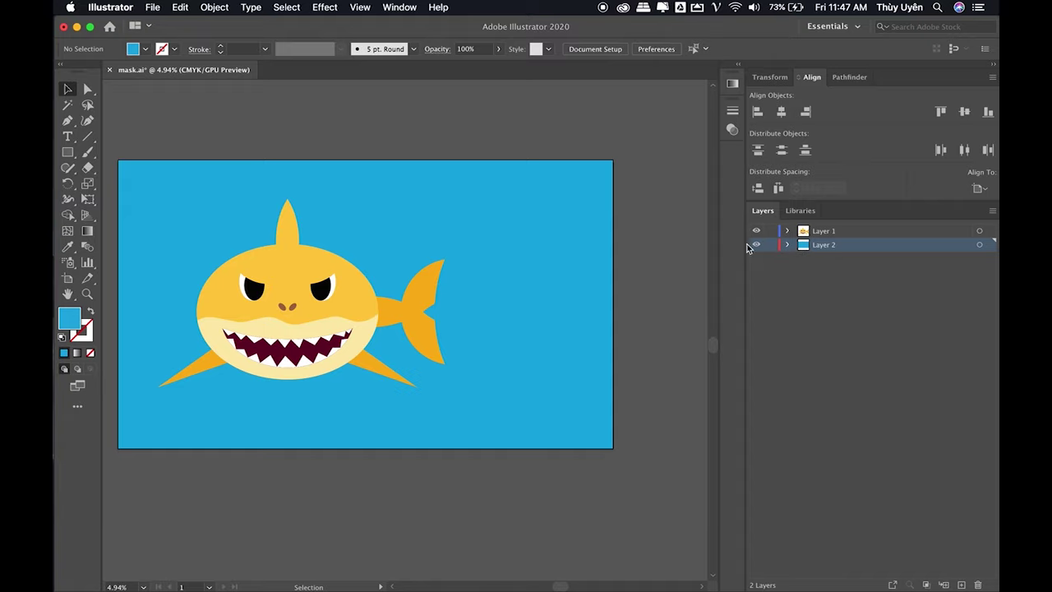
pyautogui.click(562, 202)
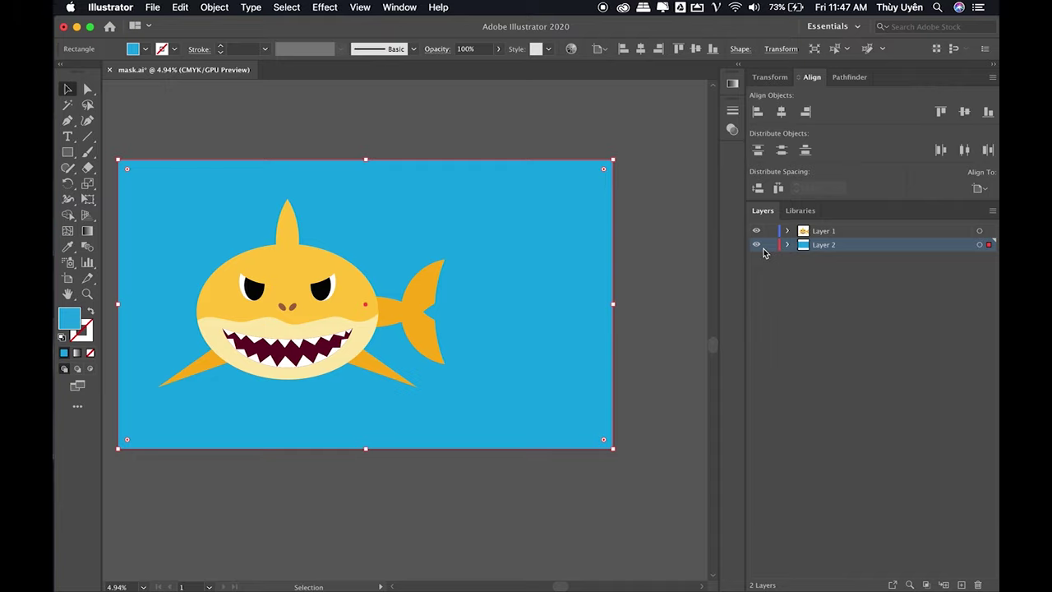
pyautogui.doubleClick(890, 249)
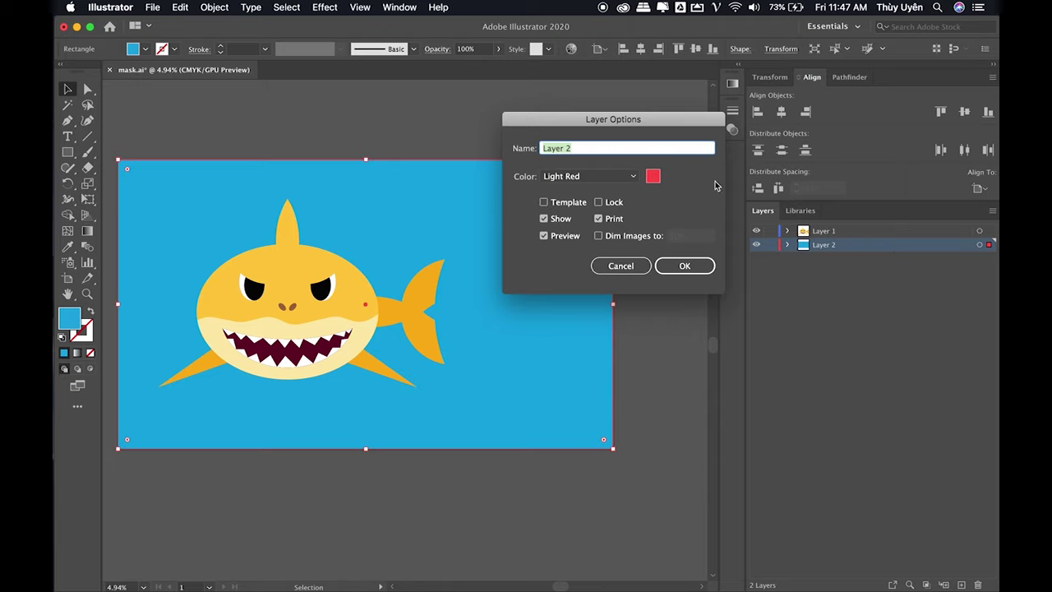
# - Set Layer 2's layer colour to Green in Layer Options
pyautogui.click(617, 178)
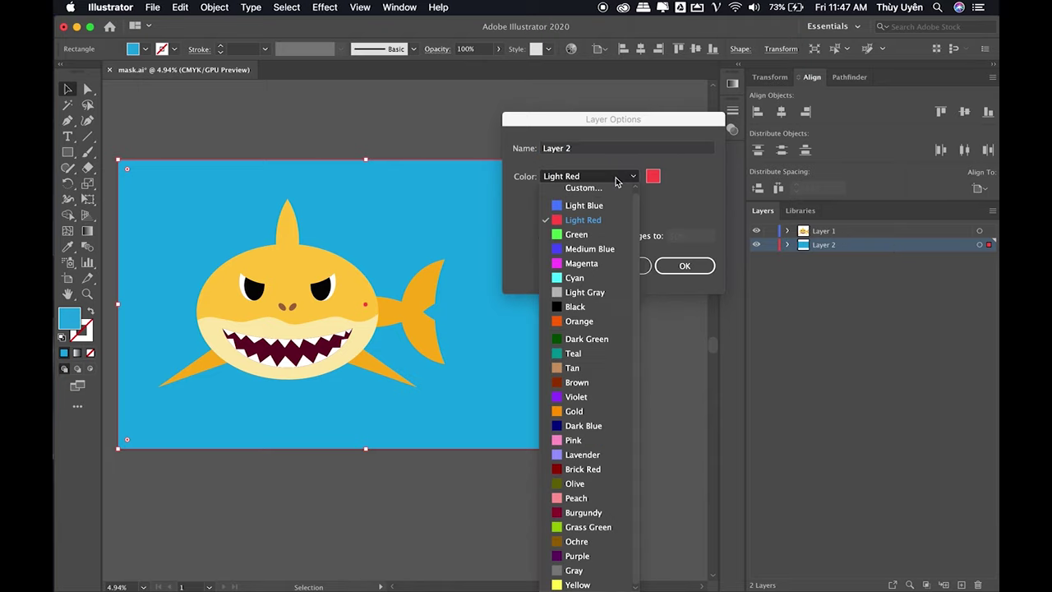
pyautogui.click(575, 235)
pyautogui.click(682, 267)
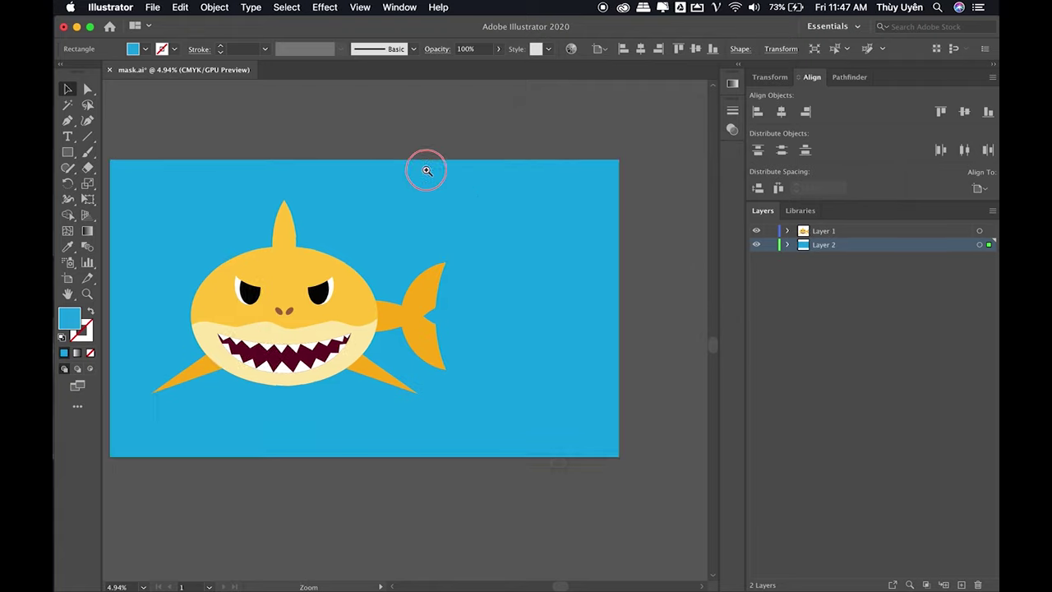
# - Inspect the rectangle's green outline, then select the shark's body
pyautogui.moveTo(425, 169); pyautogui.dragTo(466, 155)
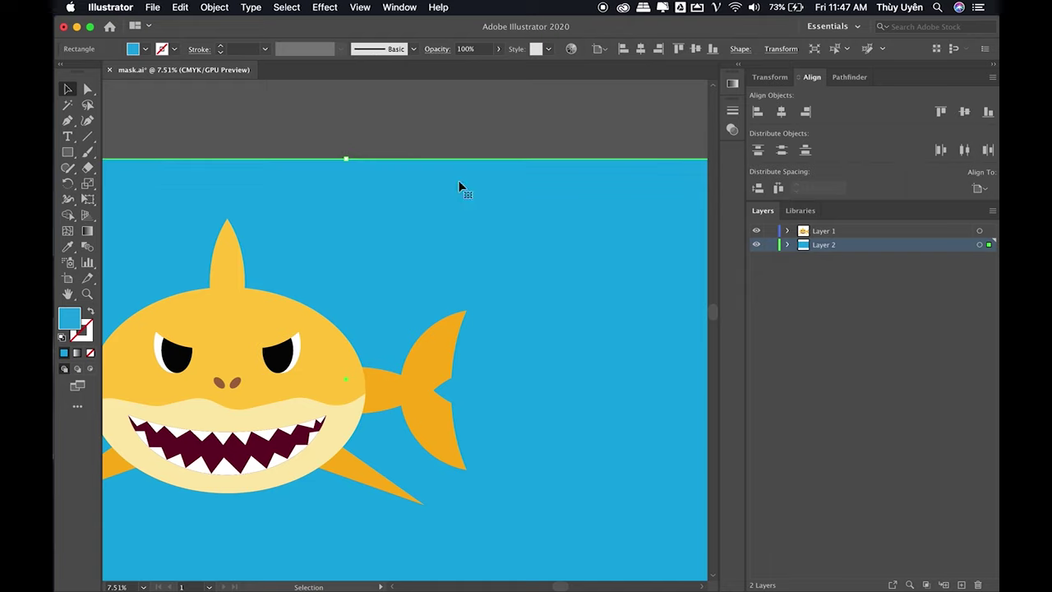
pyautogui.hotkey('ctrl', '-')
pyautogui.hotkey('ctrl', '-')
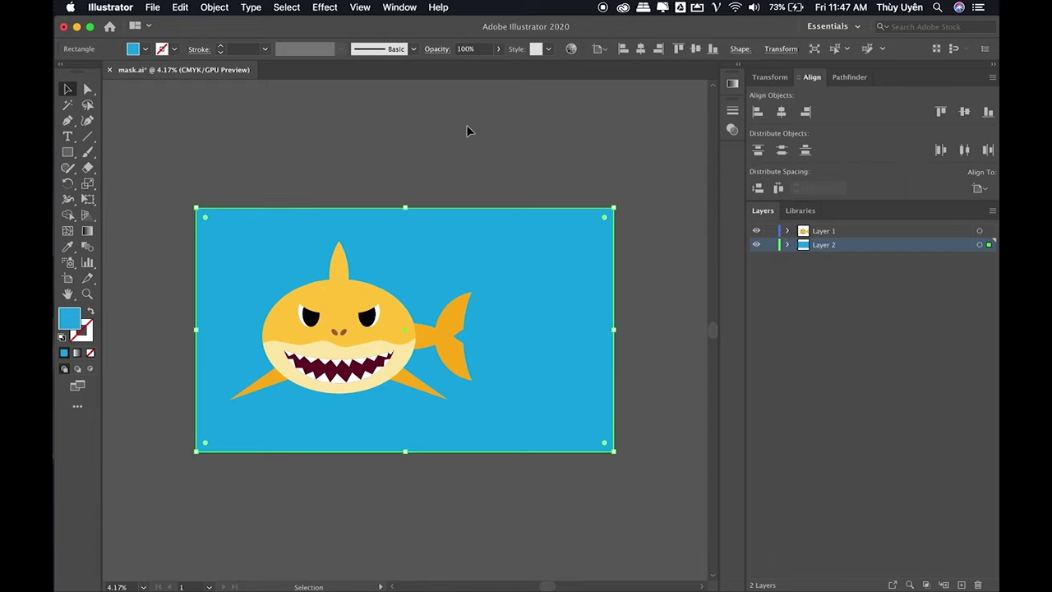
pyautogui.click(467, 131)
pyautogui.click(358, 311)
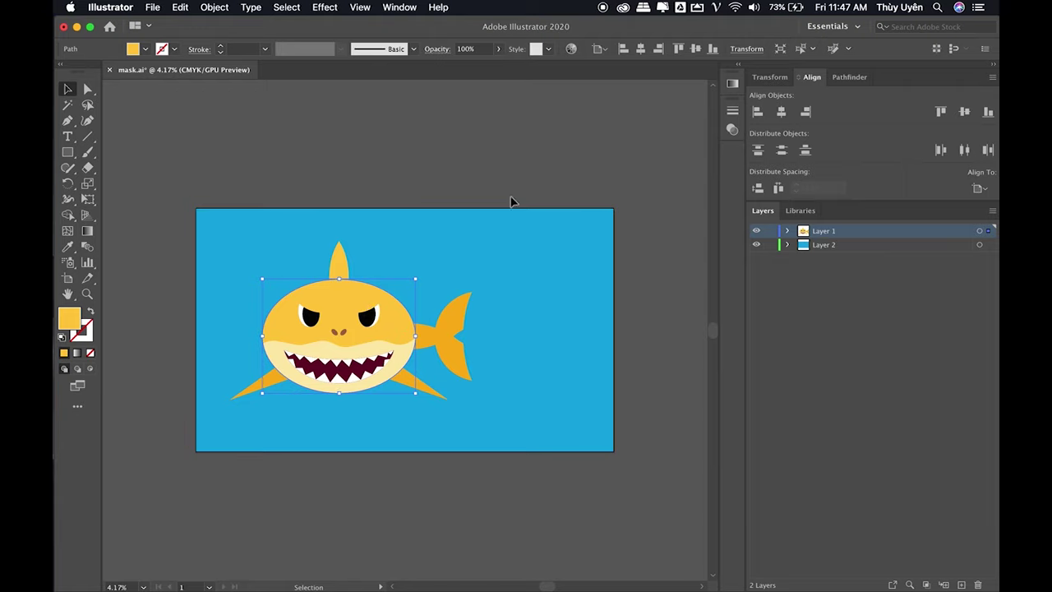
pyautogui.scroll(2, 337, 316)
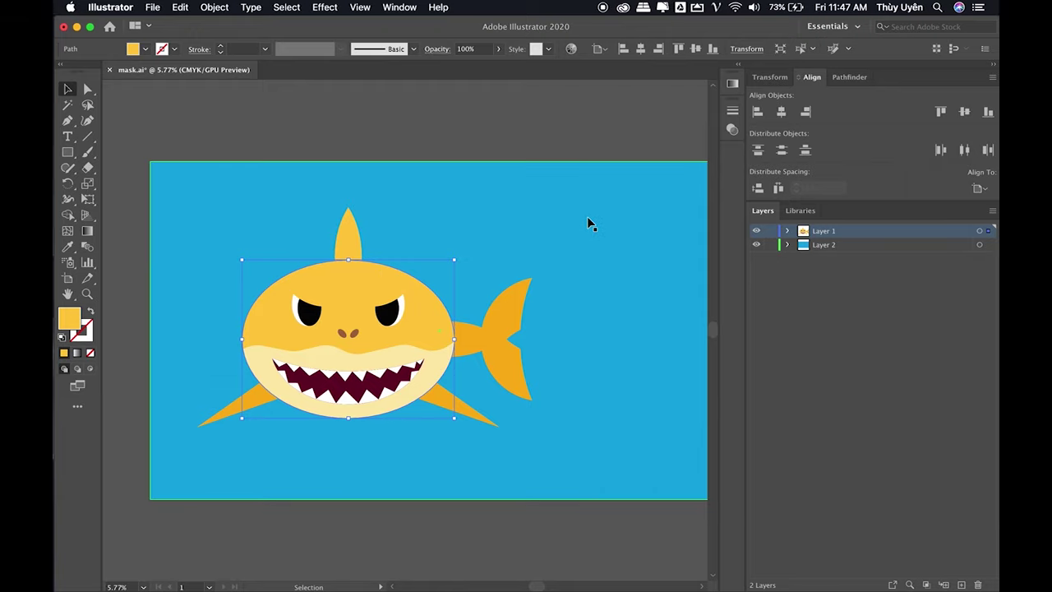
# - Set Layer 1's colour label to Magenta and deselect the shark body
pyautogui.doubleClick(869, 234)
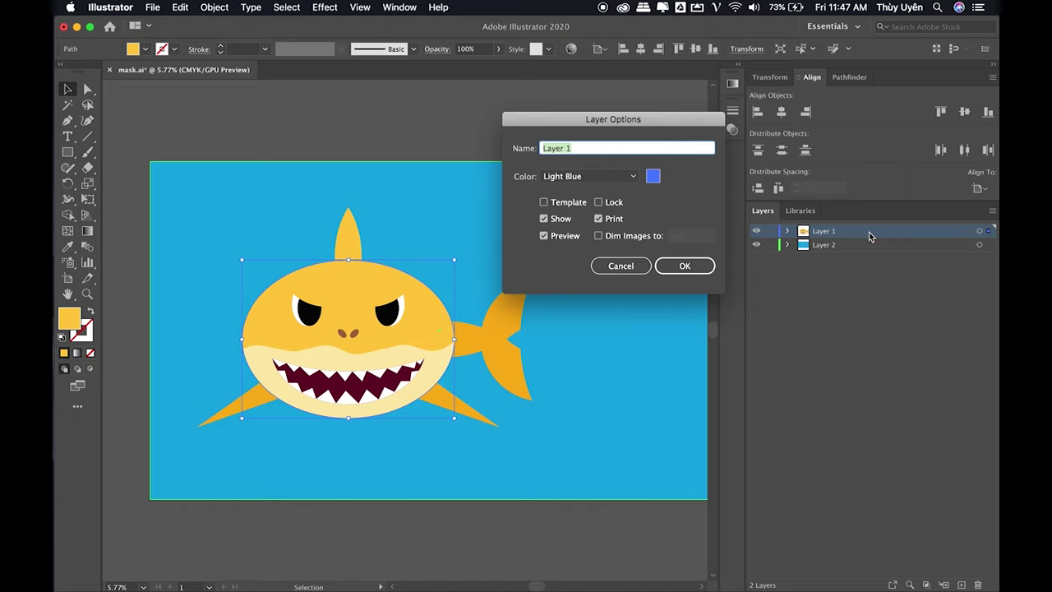
pyautogui.click(624, 177)
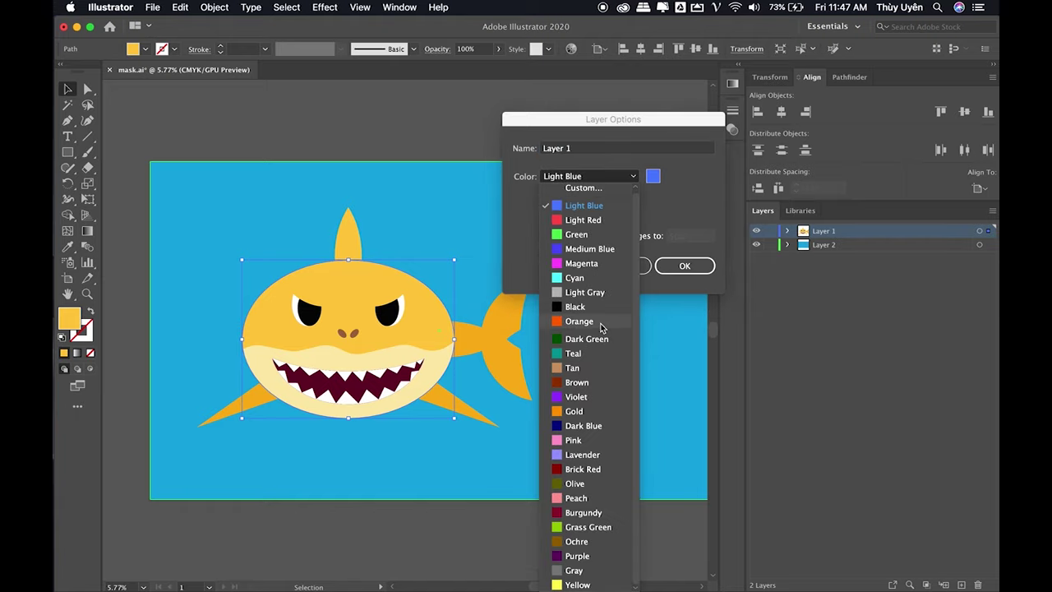
pyautogui.click(583, 263)
pyautogui.click(698, 266)
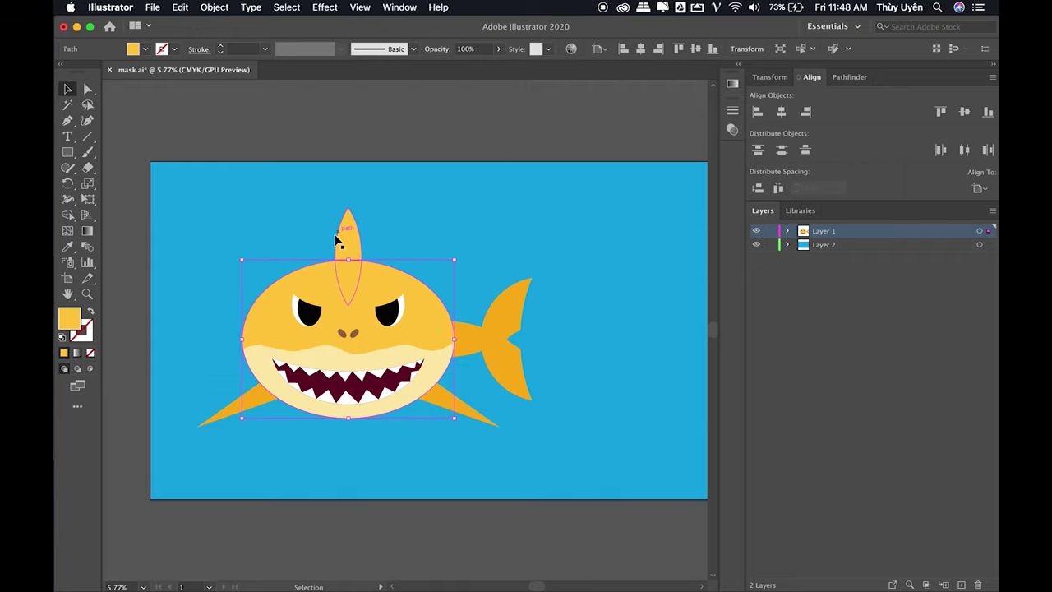
pyautogui.click(554, 117)
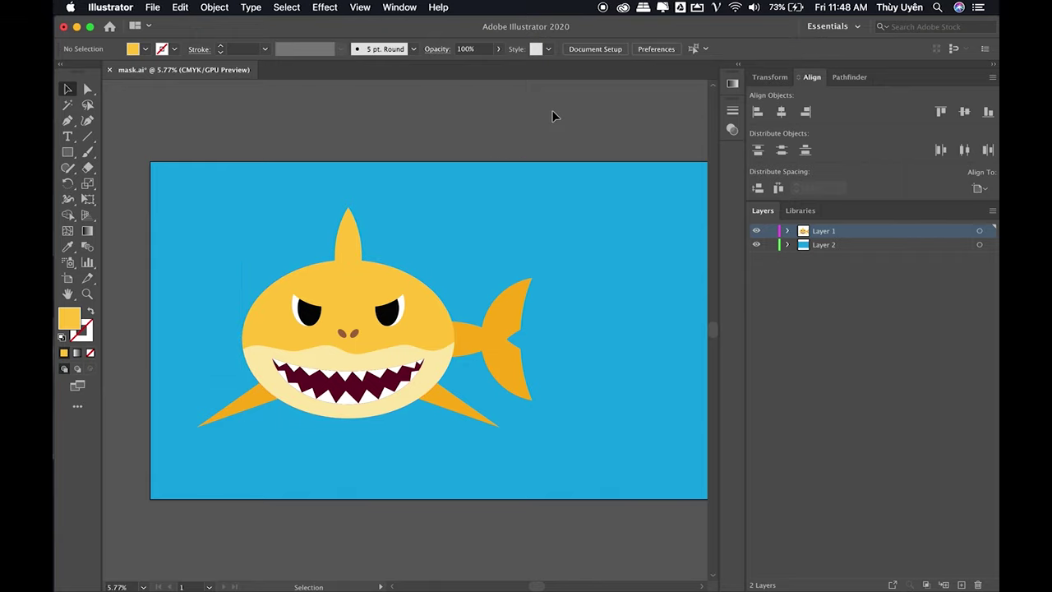
pyautogui.hscroll(2, 520, 166)
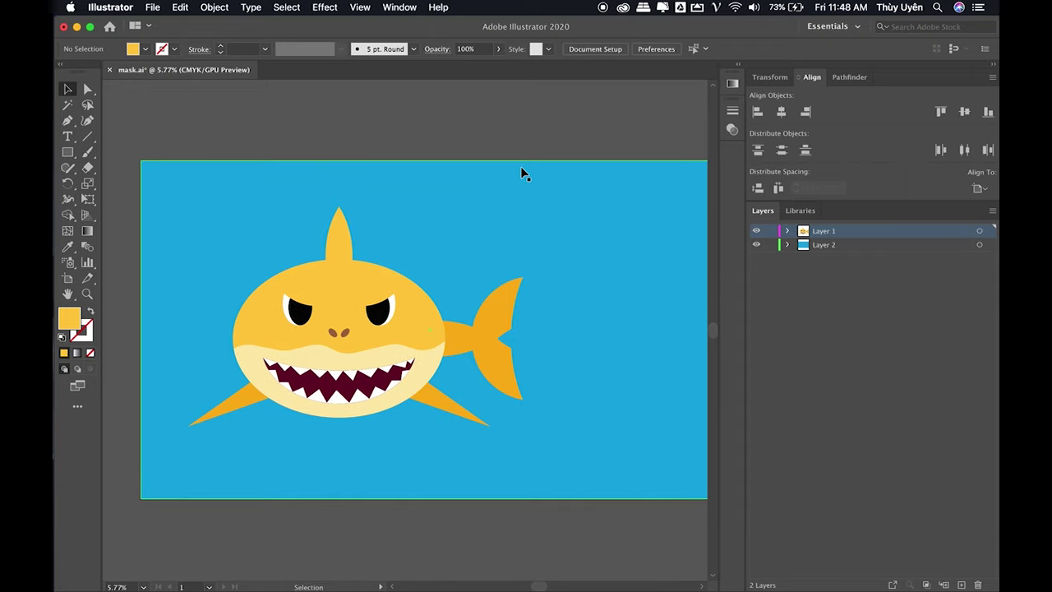
pyautogui.hscroll(1, 520, 166)
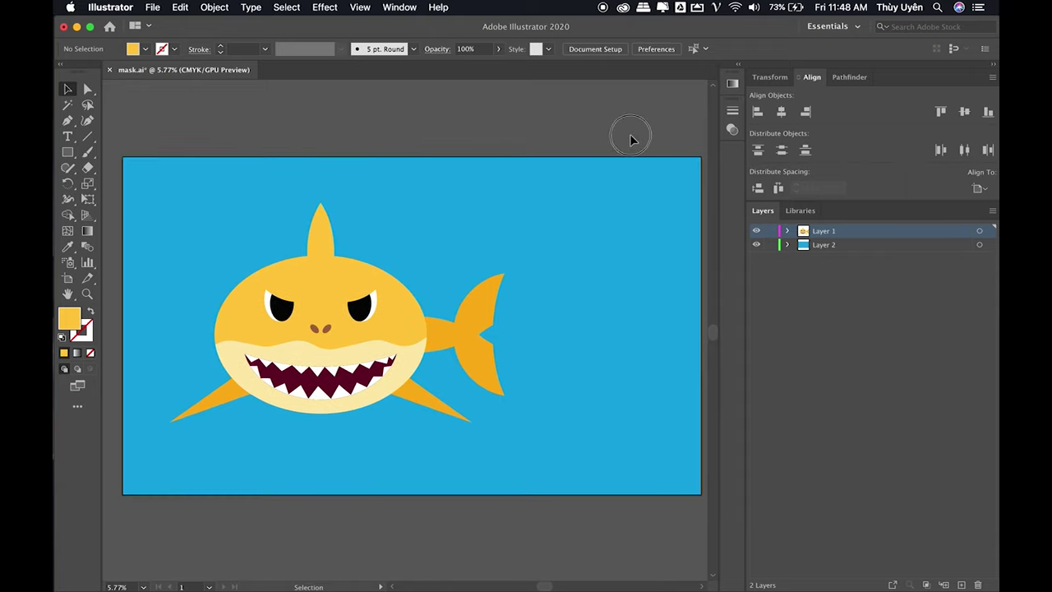
pyautogui.hscroll(-2, 439, 249)
pyautogui.hscroll(-2, 427, 260)
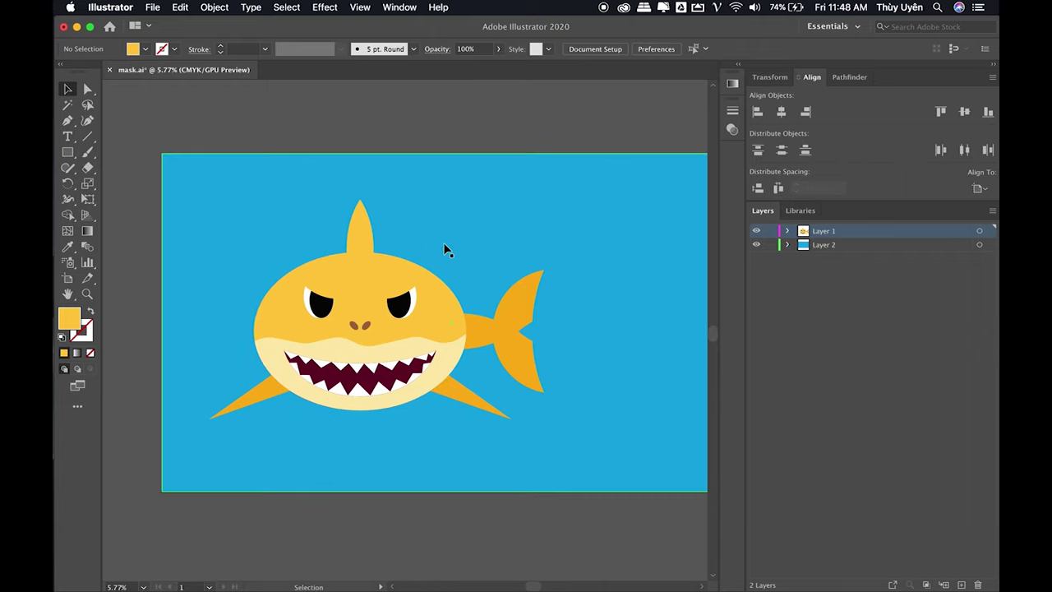
# - Inspect the shark's head, jaw, tail, body and mouth piece, then open Landscape.ai from the File menu
pyautogui.click(411, 273)
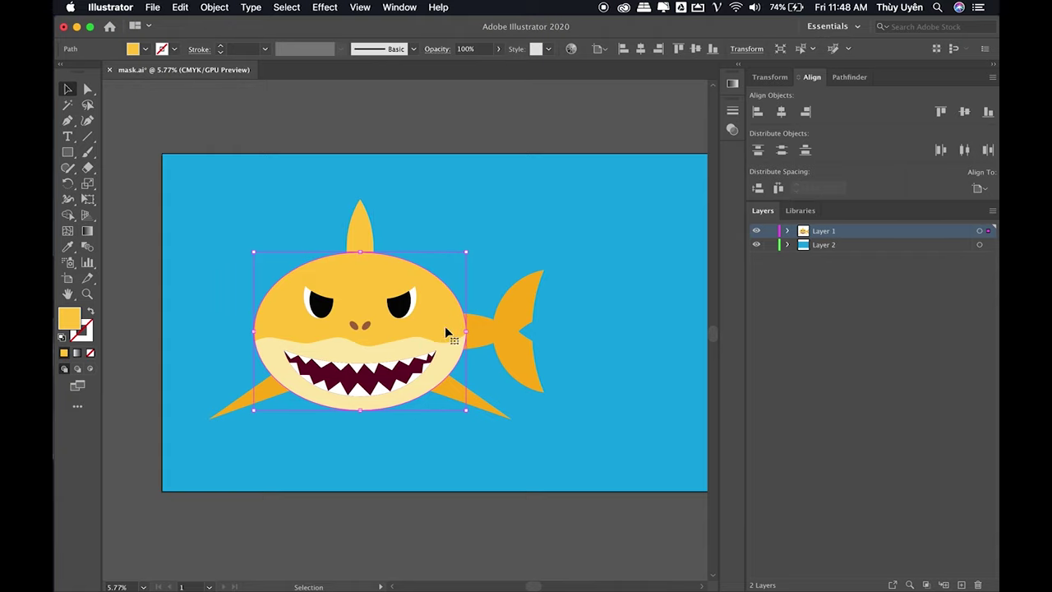
pyautogui.click(405, 374)
pyautogui.click(503, 327)
pyautogui.click(434, 322)
pyautogui.click(430, 353)
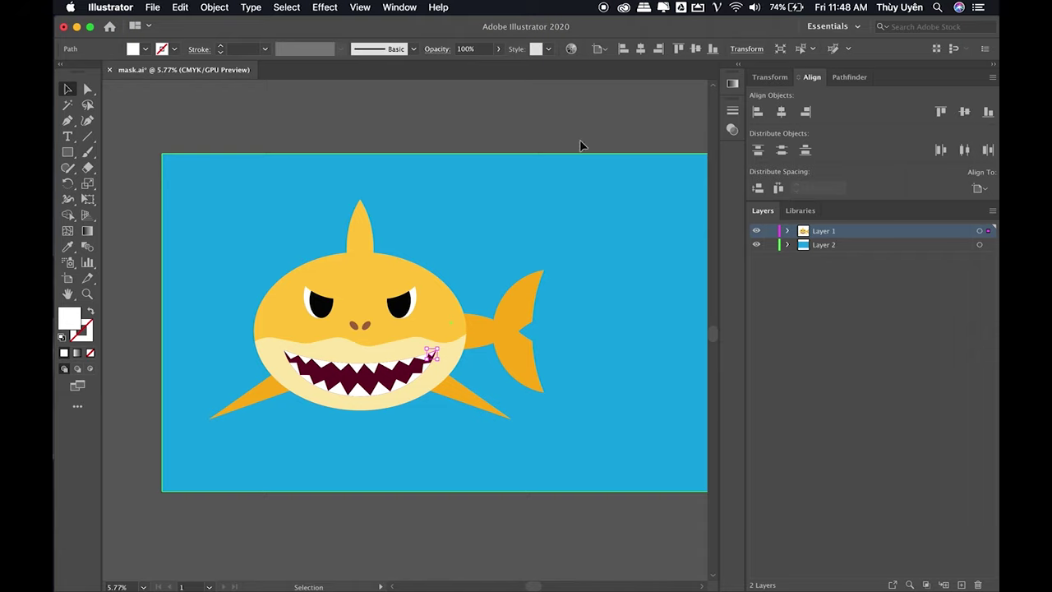
pyautogui.click(606, 127)
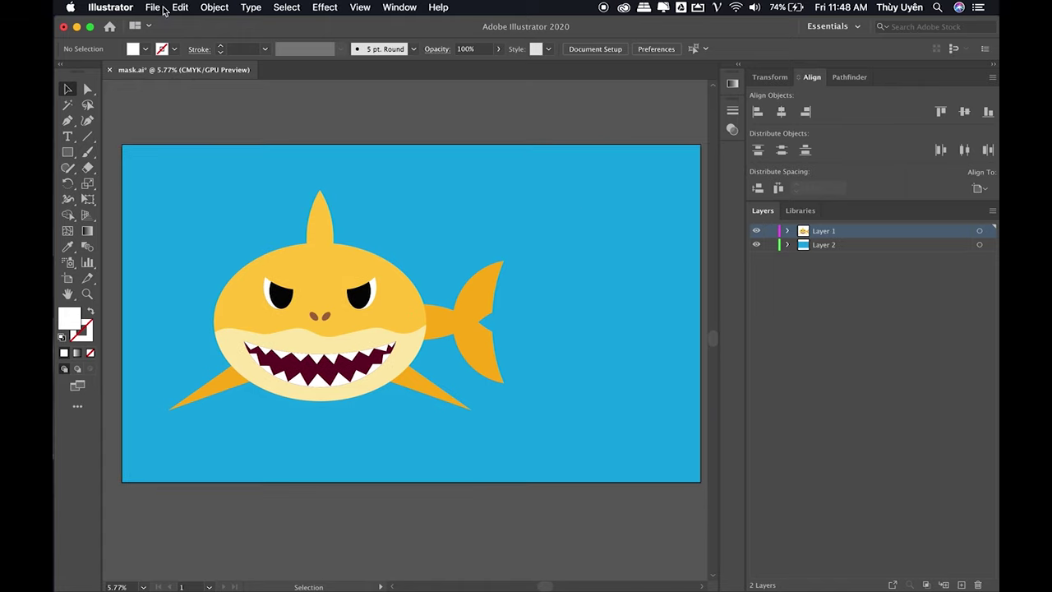
pyautogui.click(153, 8)
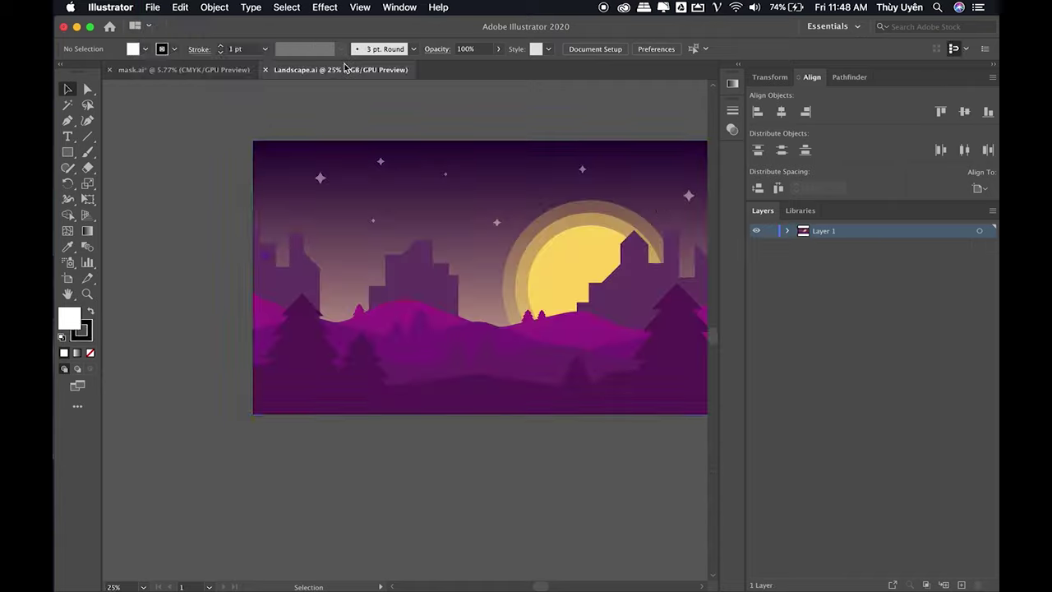
# - Pan the Landscape.ai view and check the moon group
pyautogui.moveTo(606, 159); pyautogui.dragTo(511, 181)
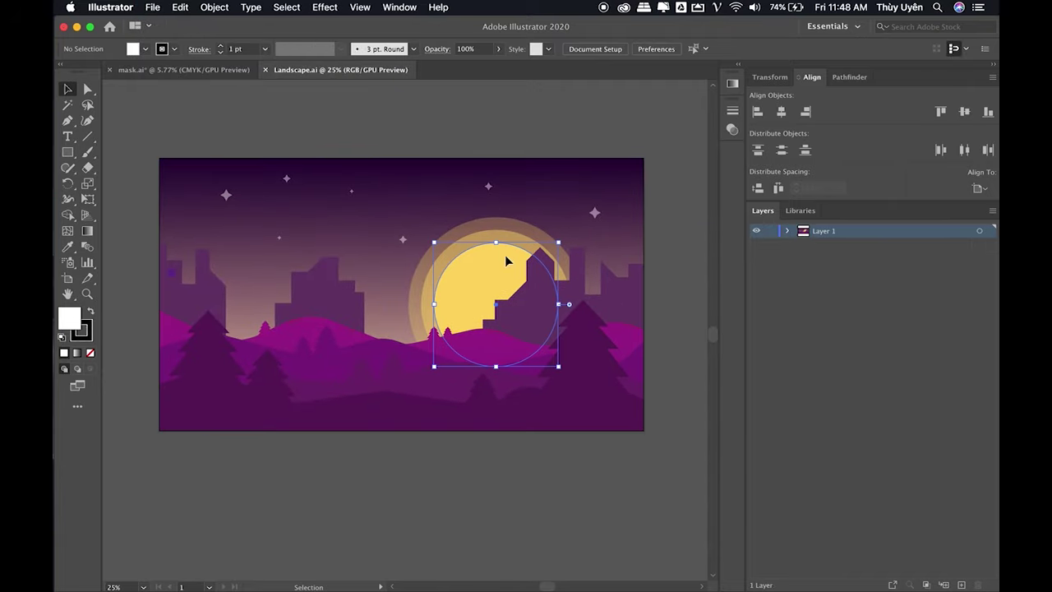
pyautogui.click(505, 320)
pyautogui.click(650, 122)
pyautogui.moveTo(607, 136); pyautogui.dragTo(641, 140)
# - Inspect the background, hills and trees, add Layer 2, and return to mask.ai
pyautogui.click(591, 223)
pyautogui.click(386, 375)
pyautogui.click(457, 384)
pyautogui.click(469, 339)
pyautogui.click(604, 116)
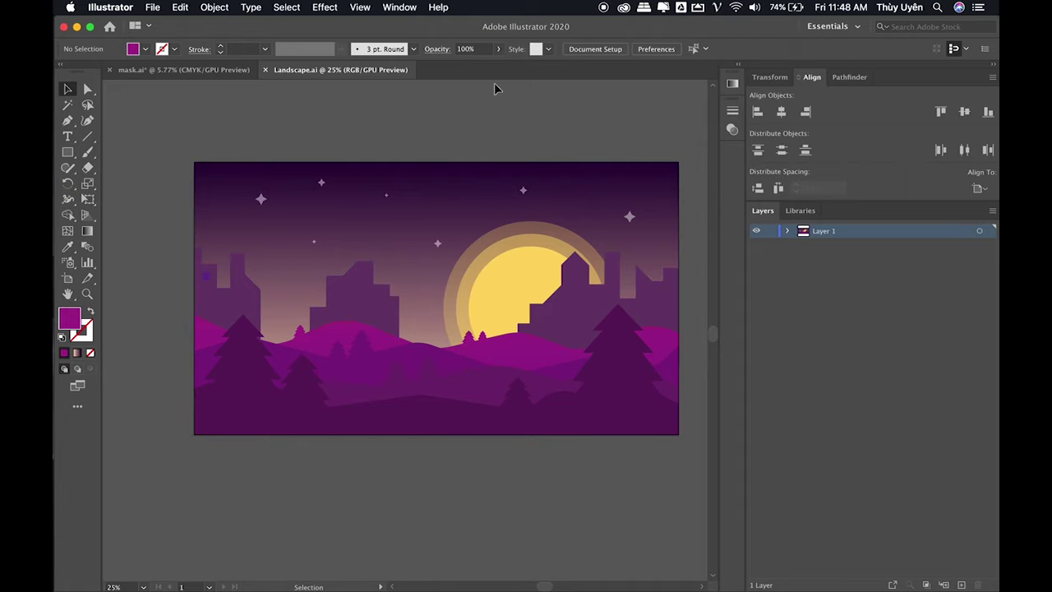
pyautogui.click(960, 584)
pyautogui.click(191, 73)
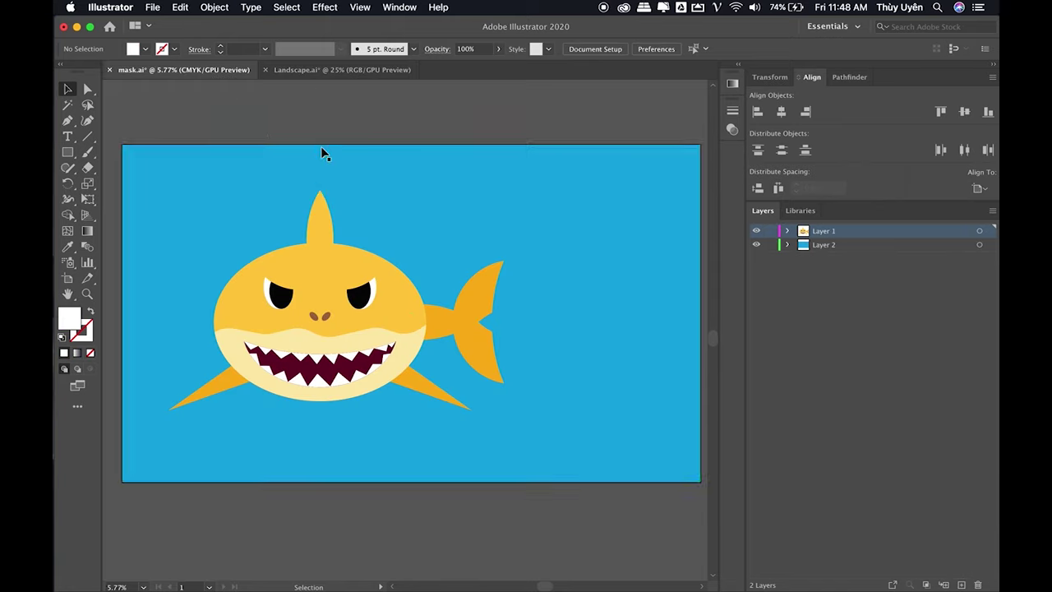
# - Paste the shark artwork from mask.ai into Landscape.ai
pyautogui.click(245, 179)
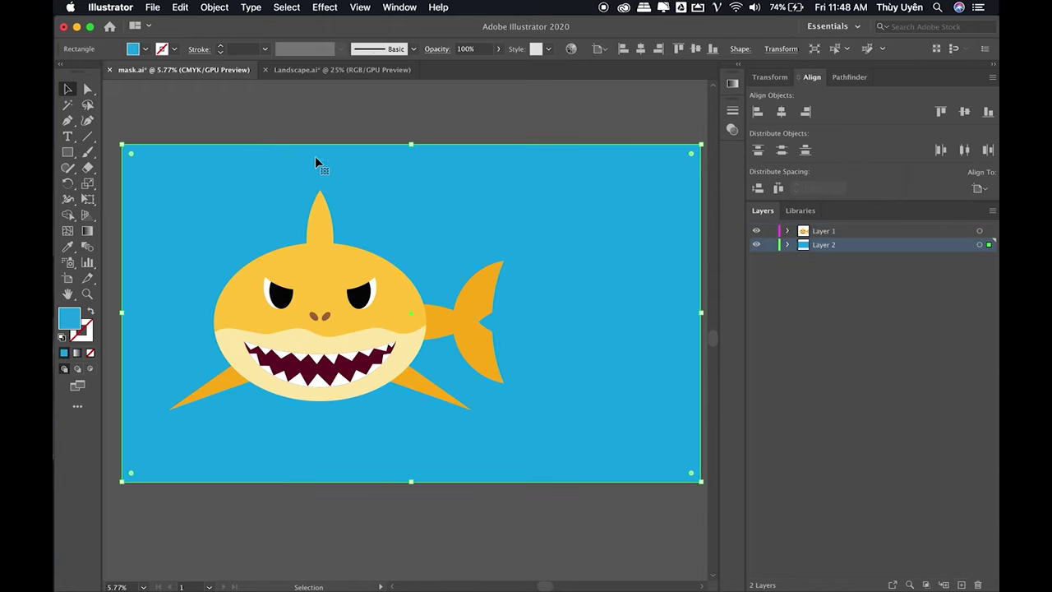
pyautogui.click(341, 69)
pyautogui.press('super+v')
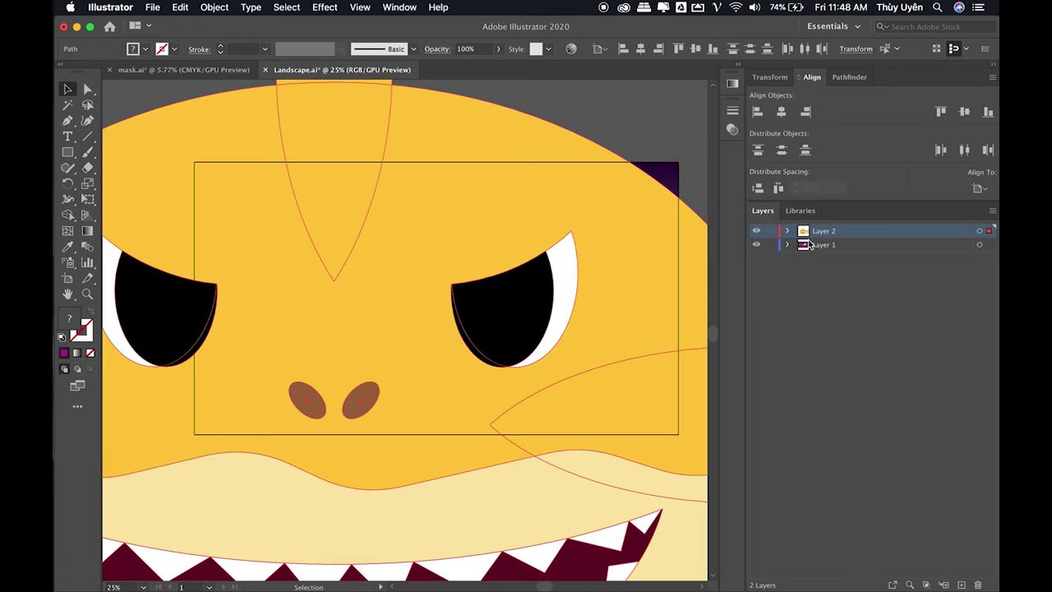
pyautogui.press('super+minus')
pyautogui.press('super+minus')
pyautogui.press('super+minus')
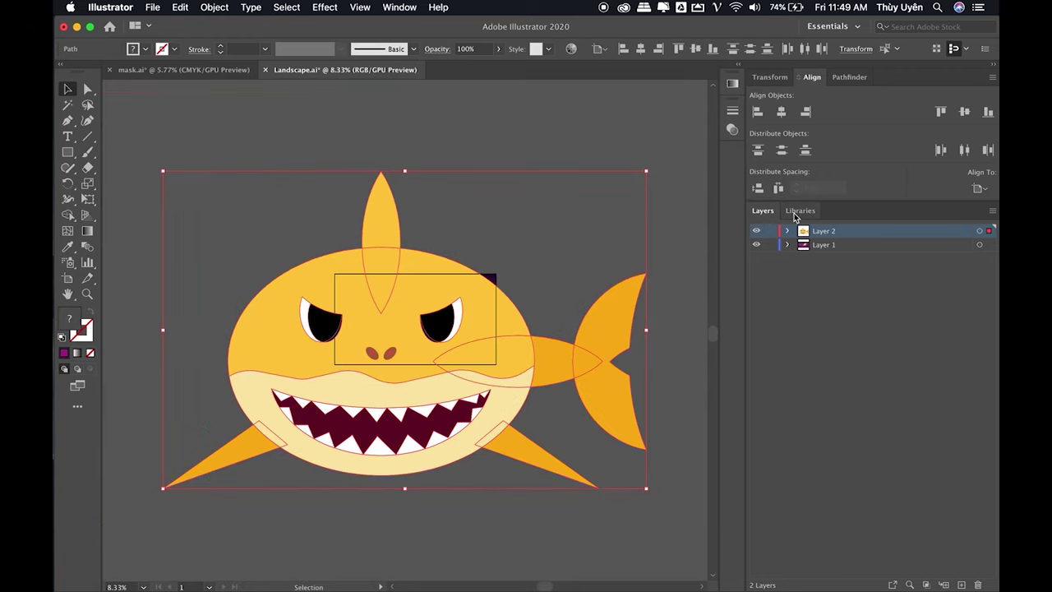
# - Scale the shark down and move it to the left side of the scene
pyautogui.moveTo(648, 172); pyautogui.dragTo(455, 297)
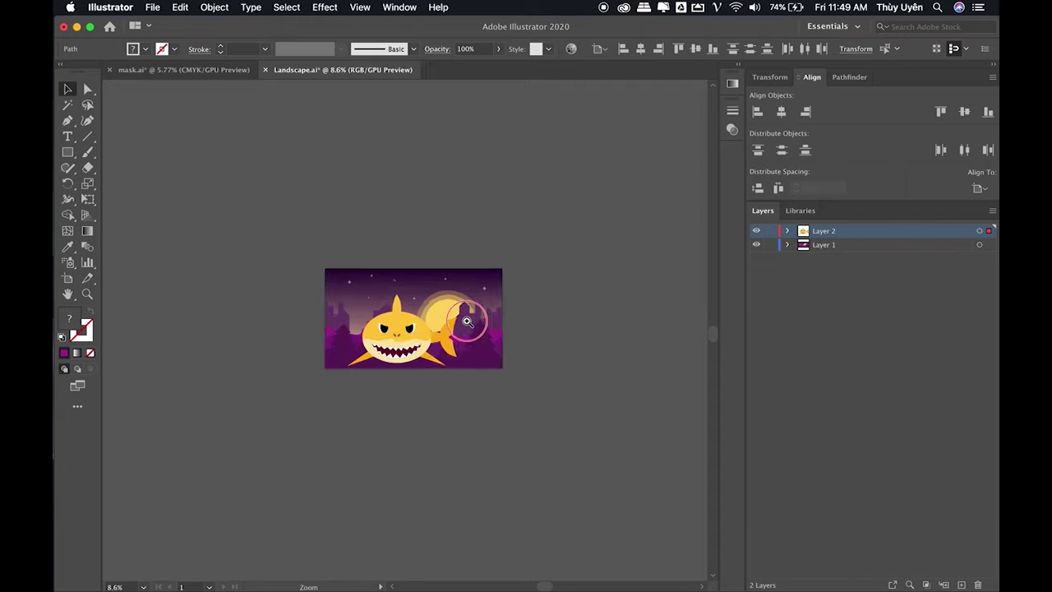
pyautogui.scroll(5, 534, 292)
pyautogui.moveTo(484, 260); pyautogui.dragTo(436, 287)
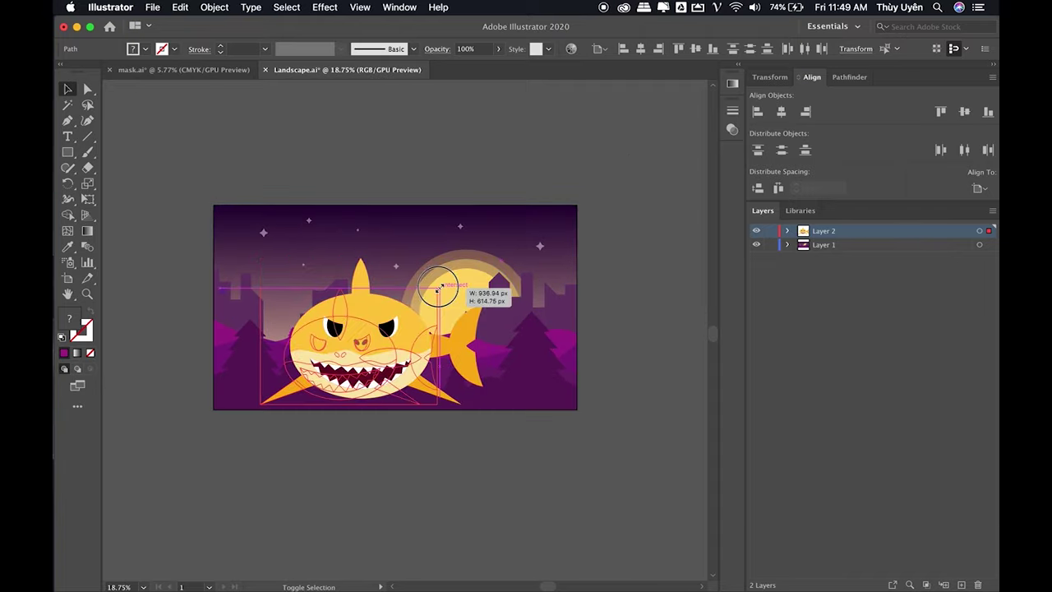
pyautogui.moveTo(330, 355); pyautogui.dragTo(298, 316)
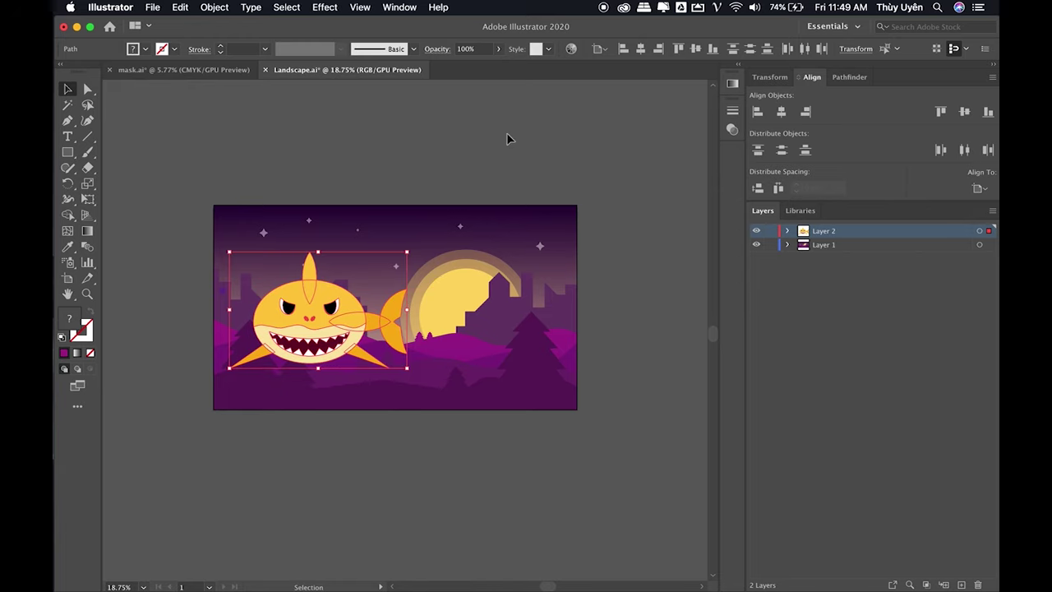
pyautogui.click(499, 165)
# - Centre the view and select the shark, then the large purple tree
pyautogui.scroll(3, 482, 257)
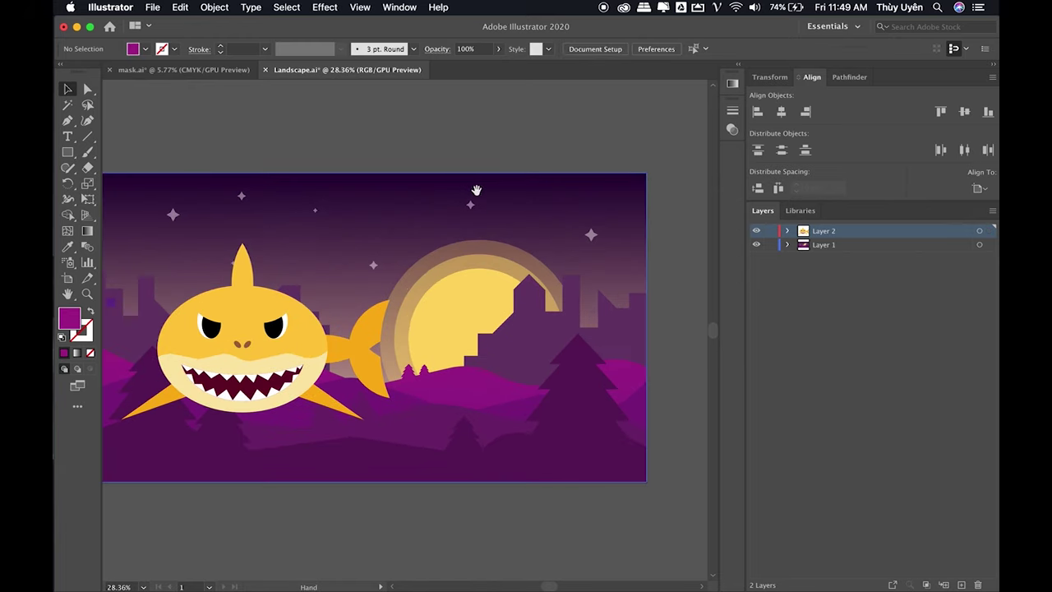
pyautogui.moveTo(469, 189); pyautogui.dragTo(512, 205)
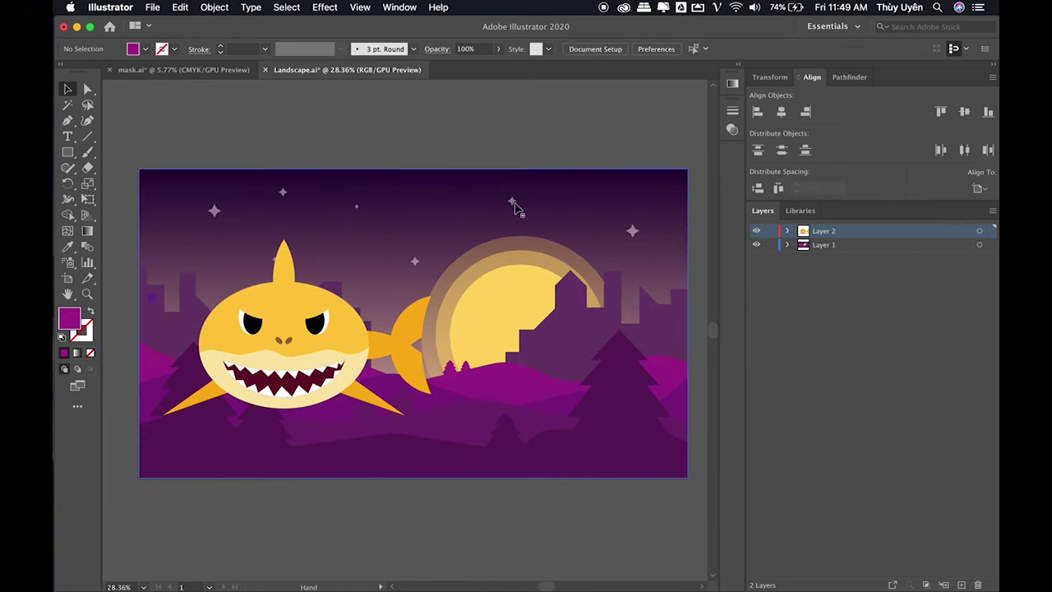
pyautogui.click(284, 292)
pyautogui.click(470, 304)
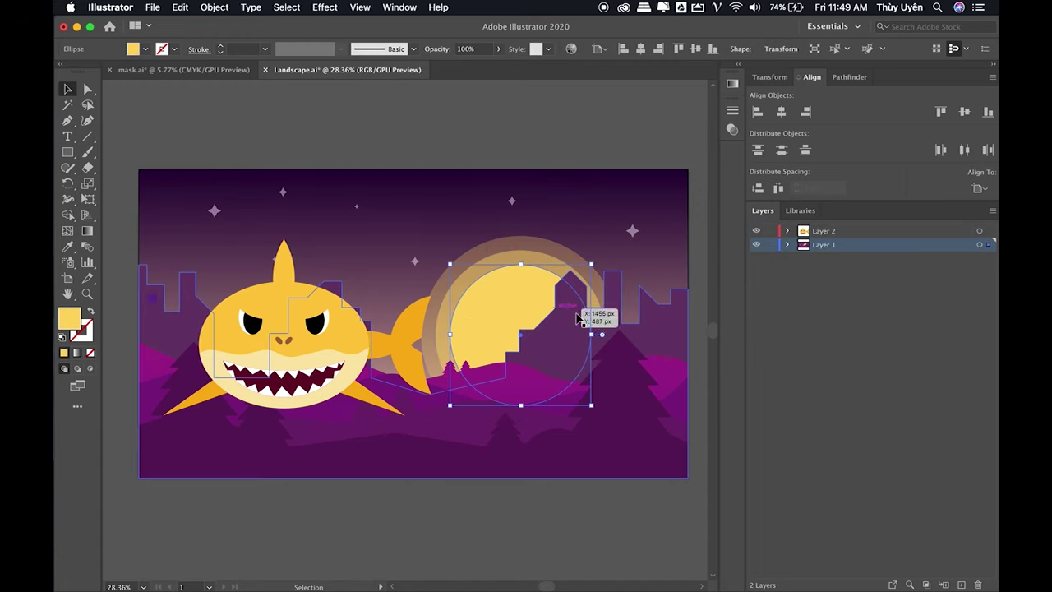
pyautogui.click(602, 397)
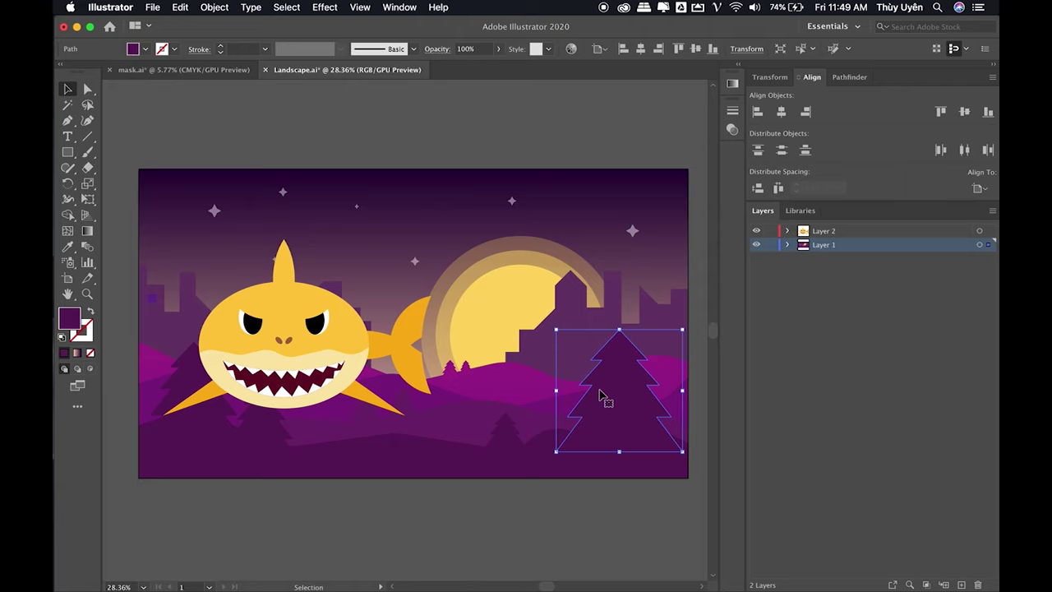
pyautogui.click(465, 367)
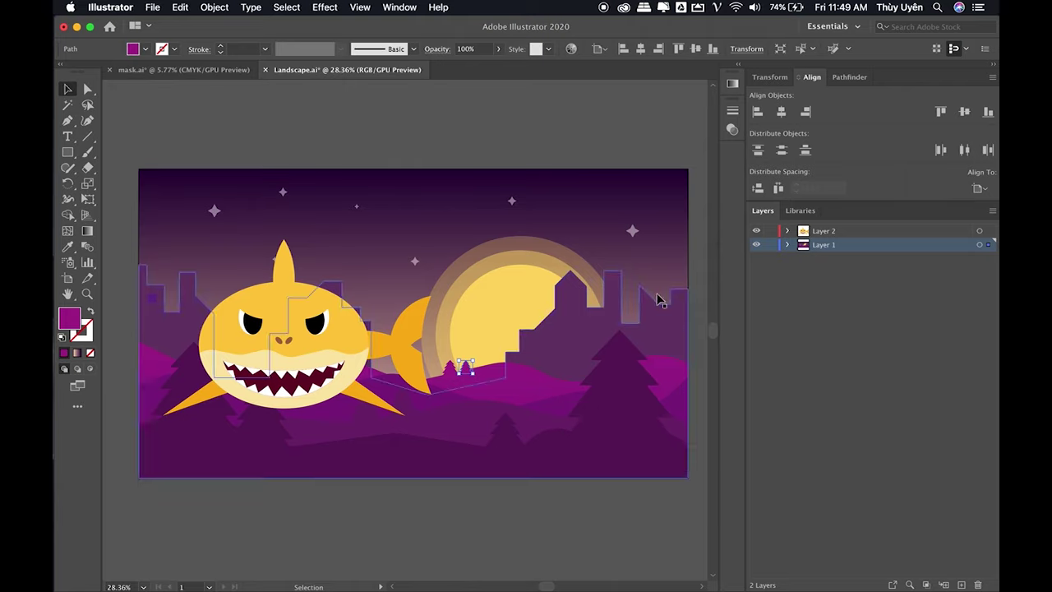
pyautogui.click(846, 284)
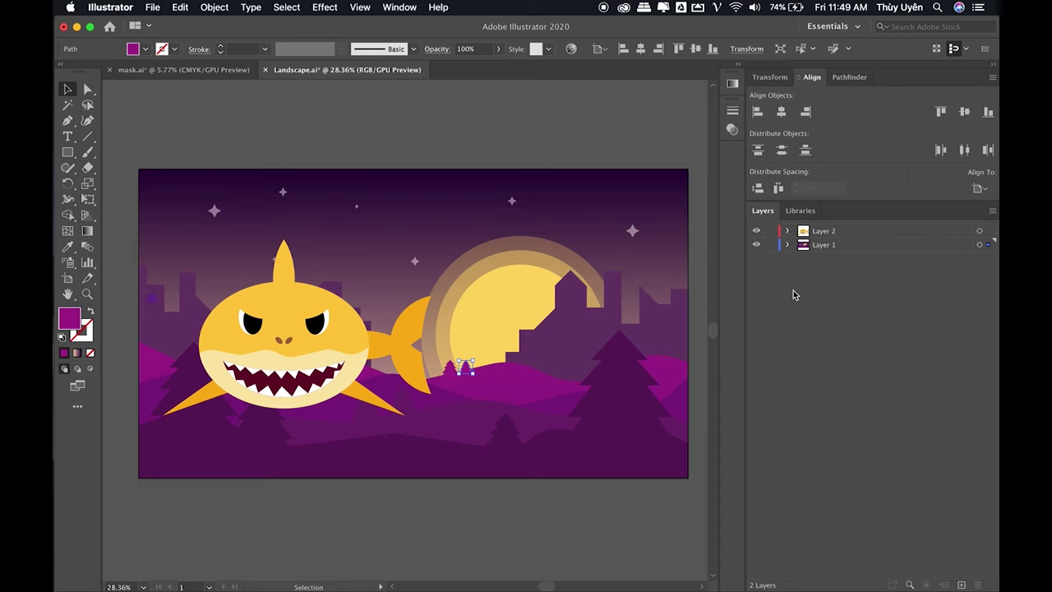
pyautogui.click(788, 245)
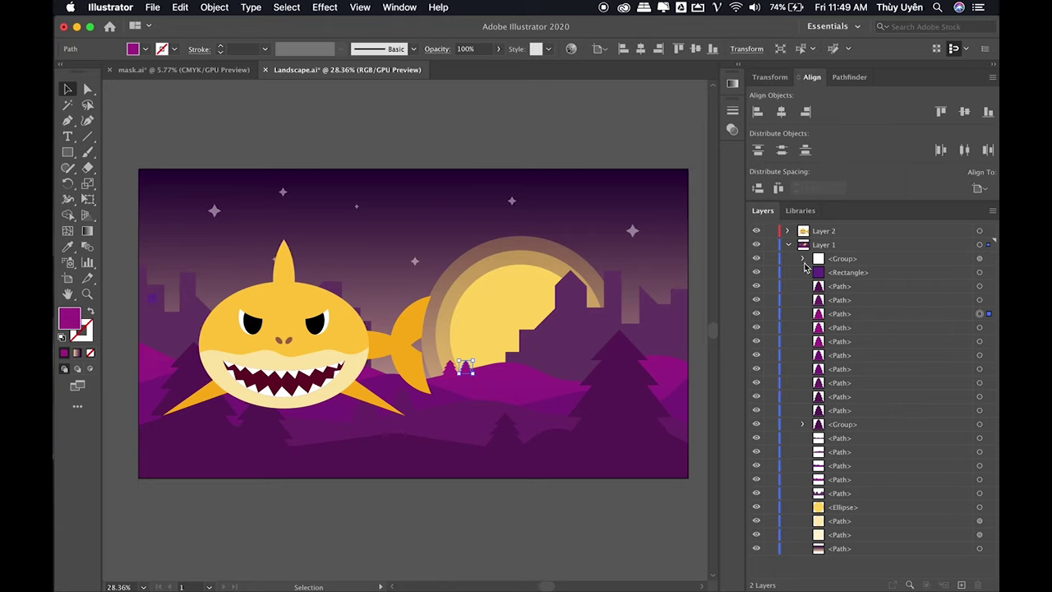
pyautogui.click(585, 337)
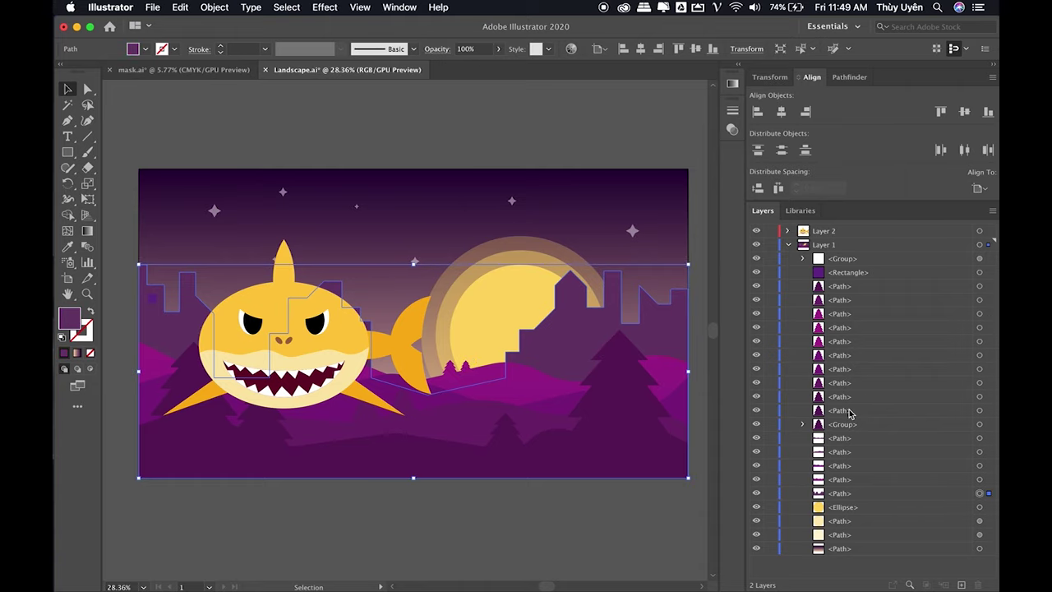
pyautogui.click(788, 246)
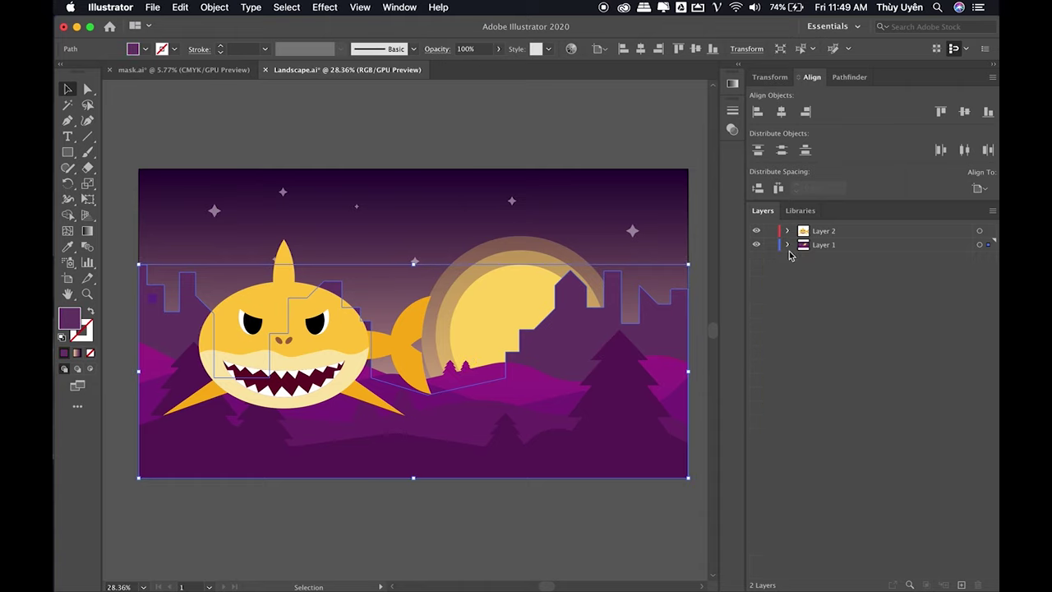
pyautogui.click(607, 121)
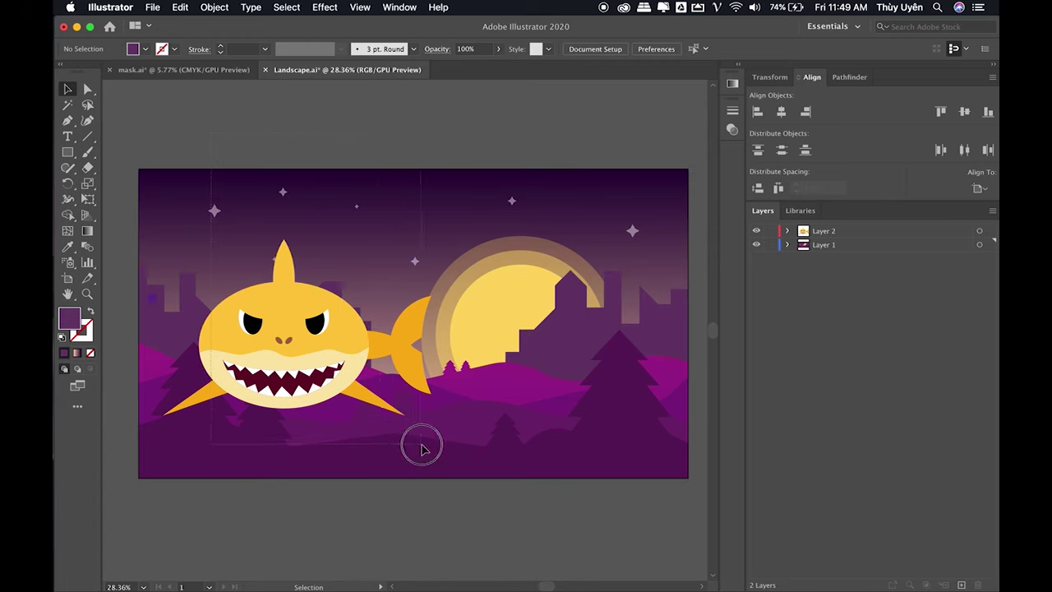
pyautogui.press('super+a')
pyautogui.click(496, 133)
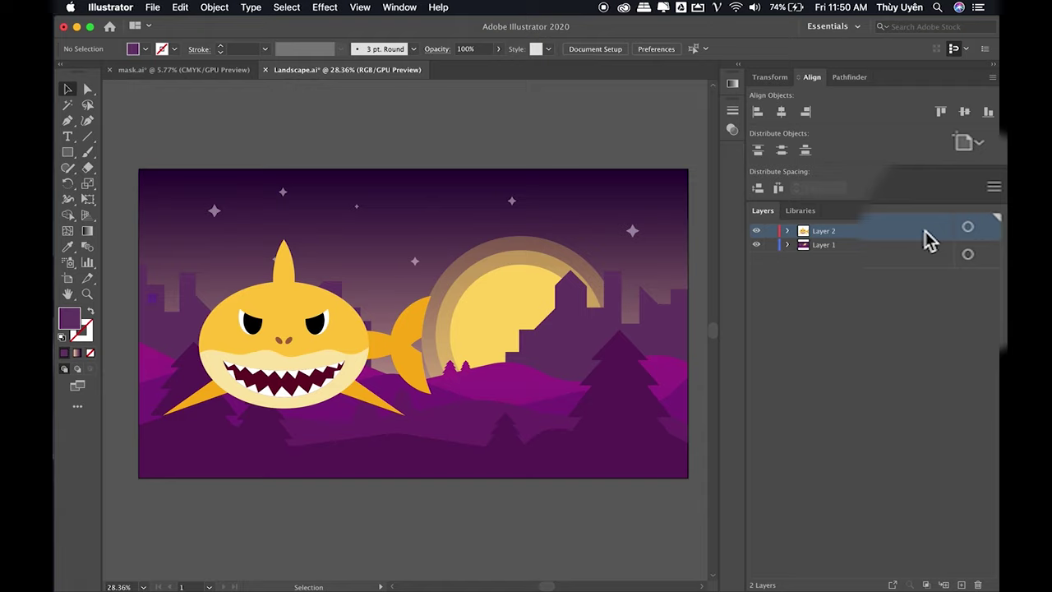
# - Cut and paste the shark in front, then compare Layer 2 and Layer 1 artwork selections
pyautogui.click(978, 233)
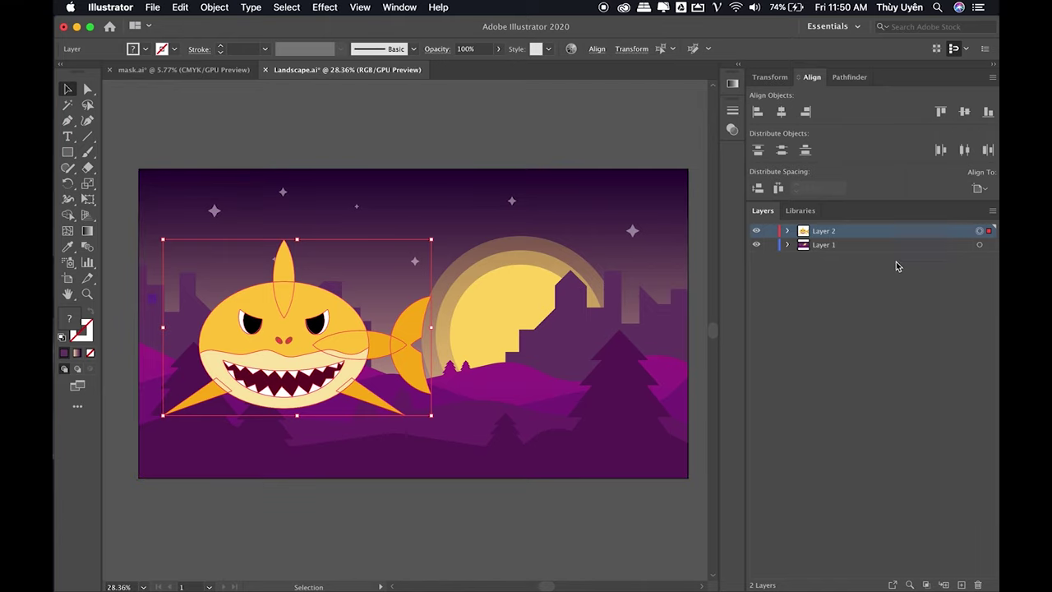
pyautogui.press('super+x')
pyautogui.press('super+f')
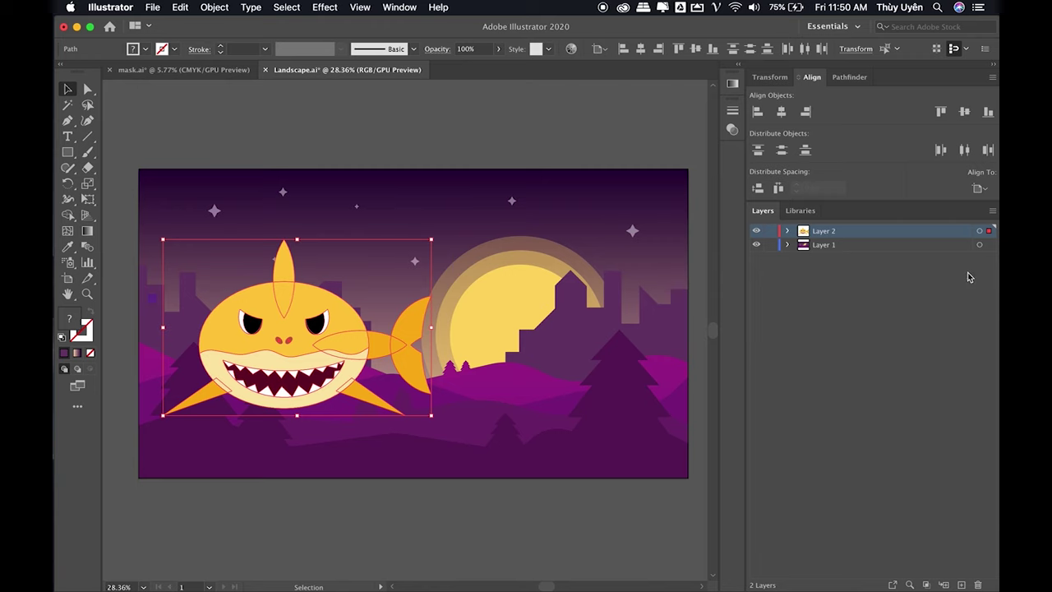
pyautogui.click(979, 246)
pyautogui.click(980, 233)
pyautogui.click(979, 246)
pyautogui.click(979, 234)
pyautogui.click(980, 246)
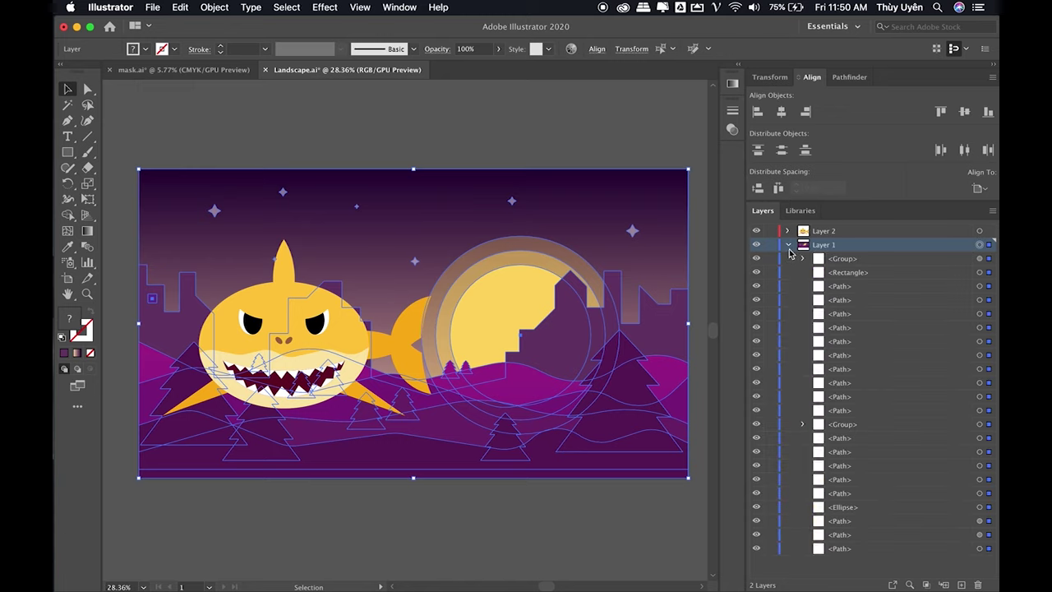
pyautogui.click(628, 143)
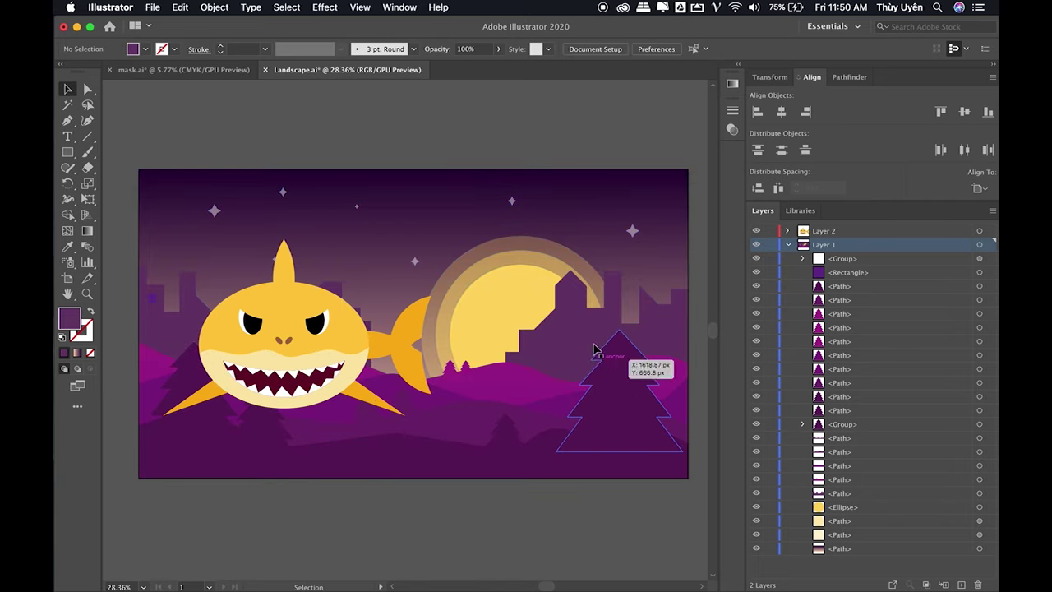
# - Move the large lower-right tree from Layer 1 to Layer 2 and collapse Layer 1
pyautogui.click(623, 401)
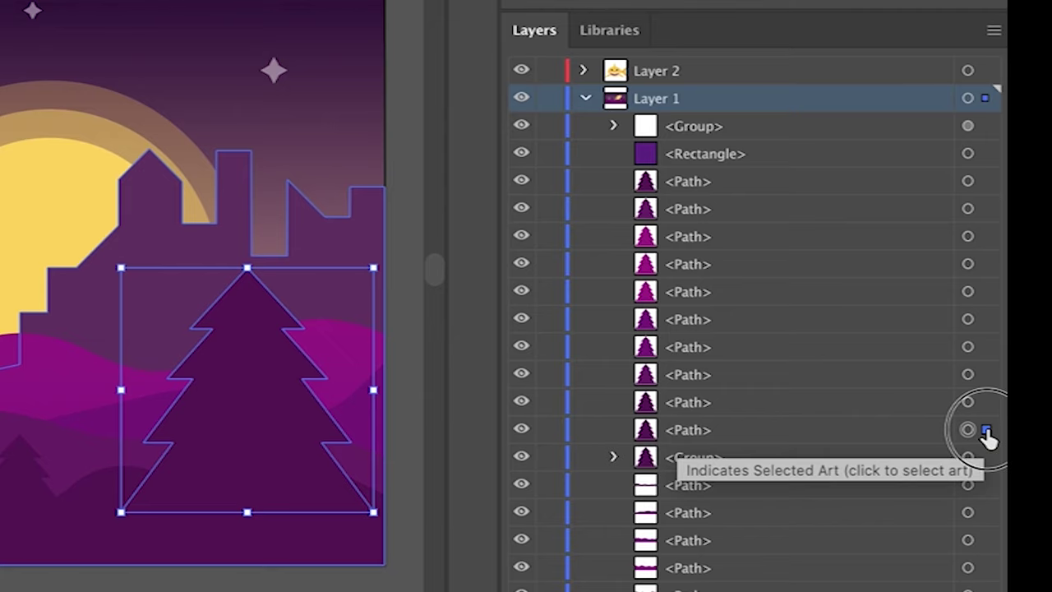
pyautogui.moveTo(992, 89); pyautogui.dragTo(992, 76)
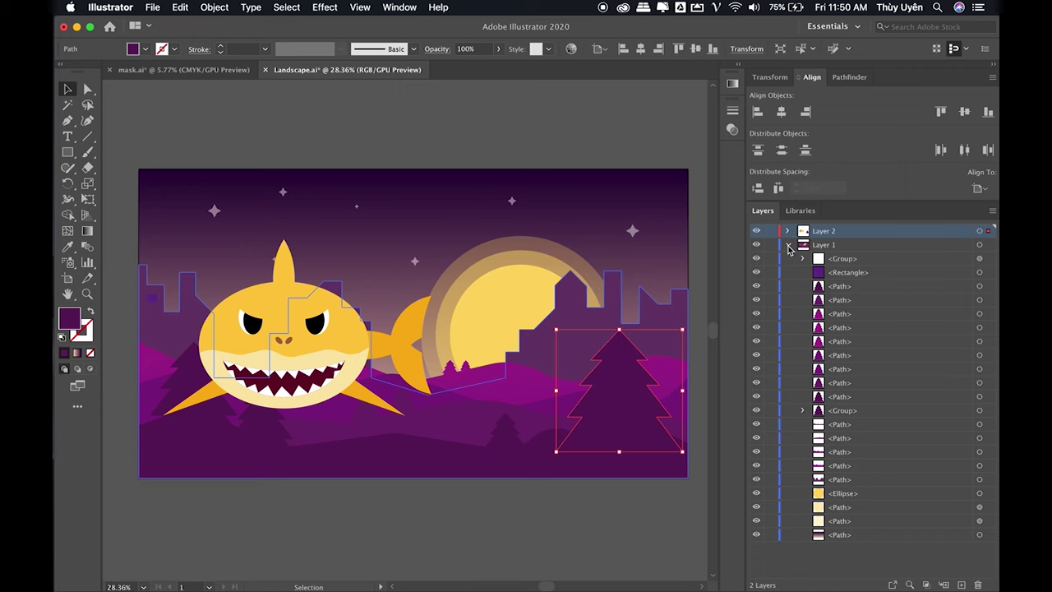
pyautogui.click(785, 245)
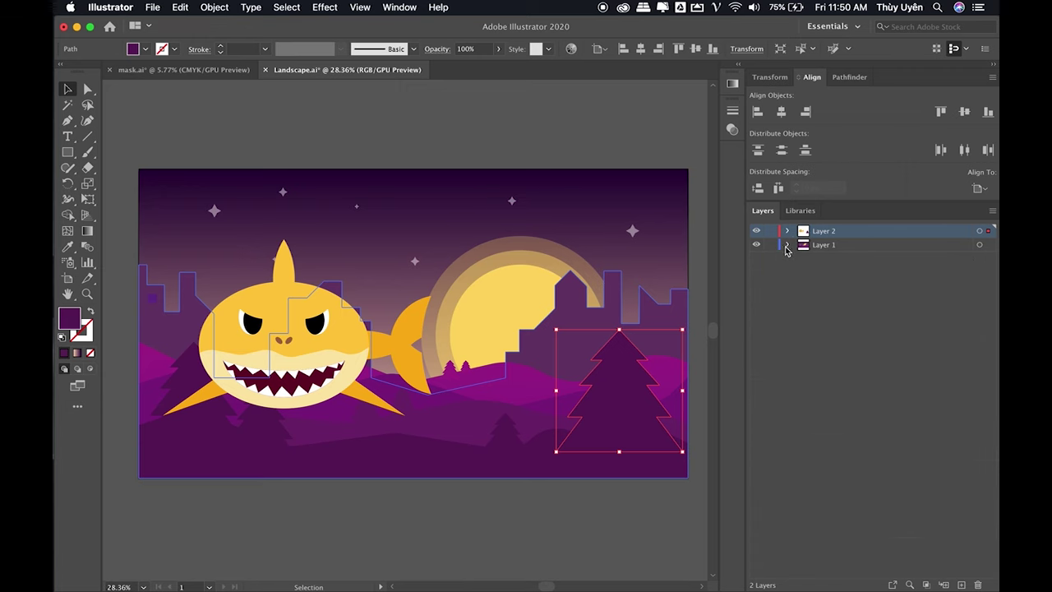
pyautogui.click(754, 245)
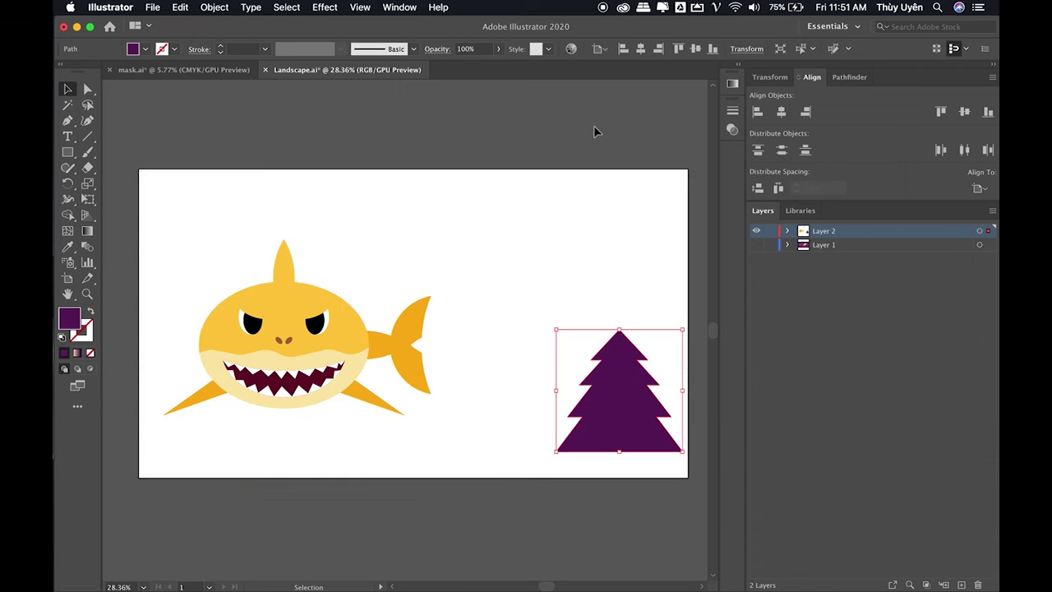
pyautogui.click(607, 325)
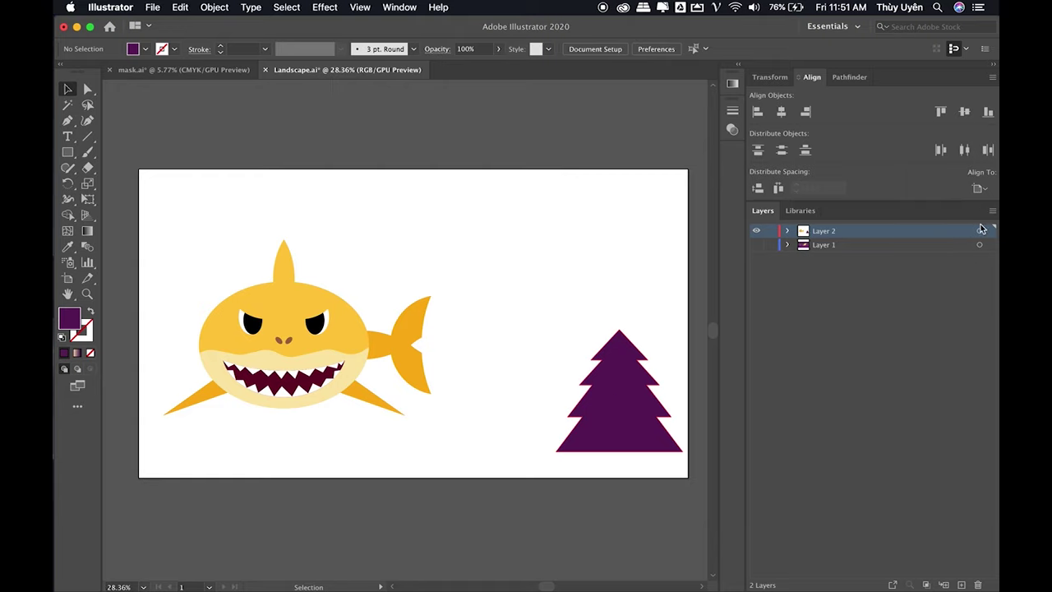
pyautogui.click(608, 374)
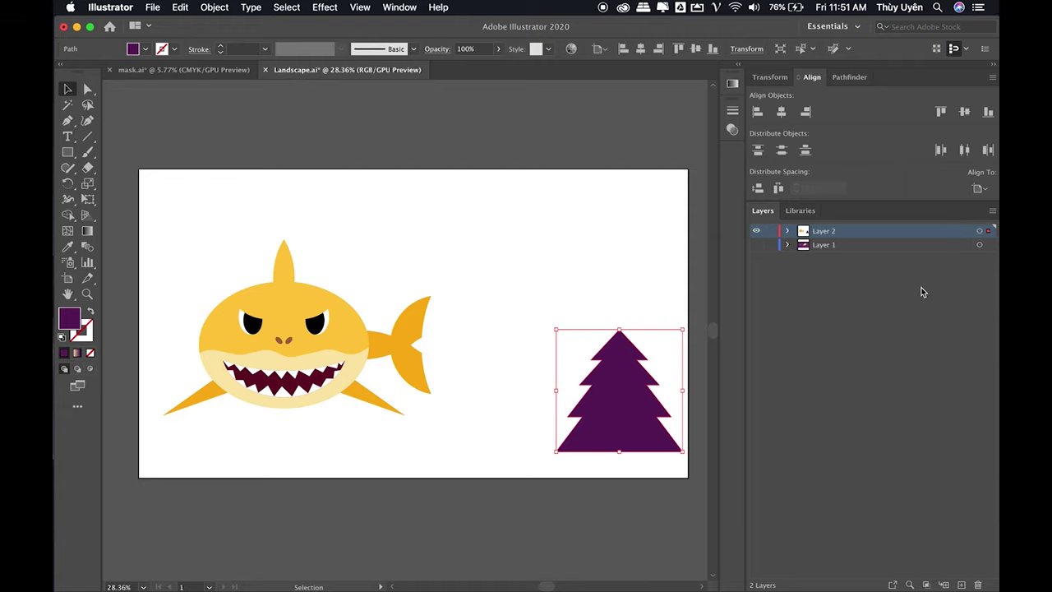
pyautogui.click(573, 108)
# - Create a new document and place the character concept PNG from the '11 - Su dung Pen Tool trong Illustrator' folder
pyautogui.hotkey('ctrl', 'n')
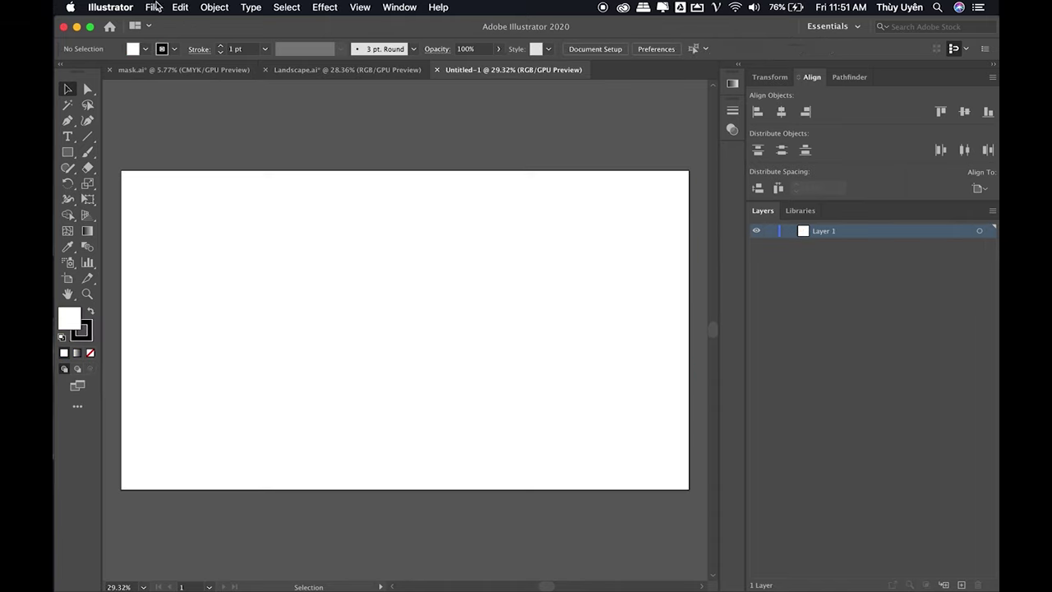
pyautogui.click(156, 7)
pyautogui.click(312, 186)
pyautogui.click(521, 105)
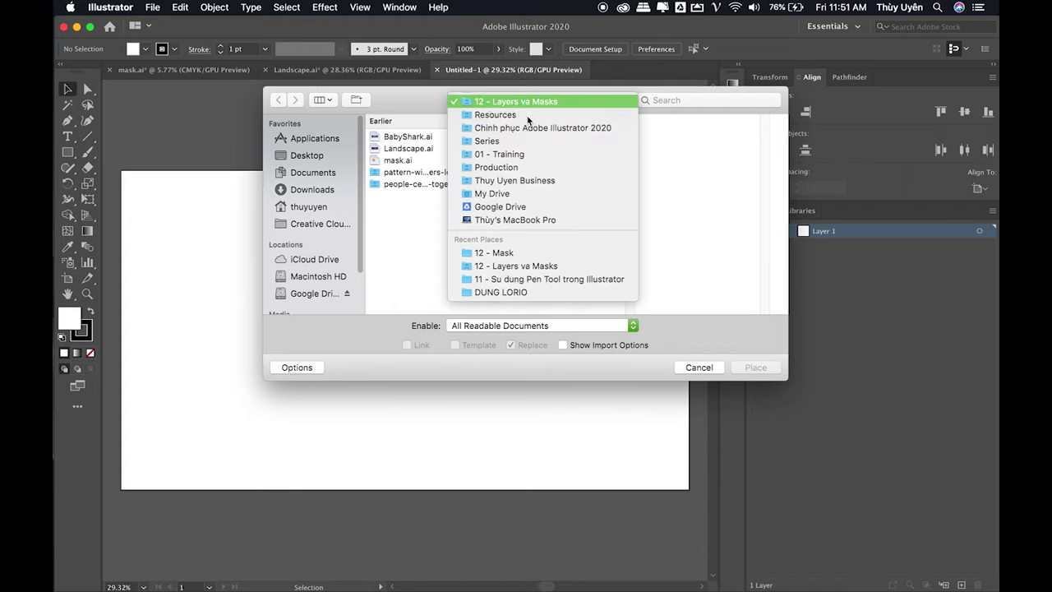
pyautogui.click(526, 111)
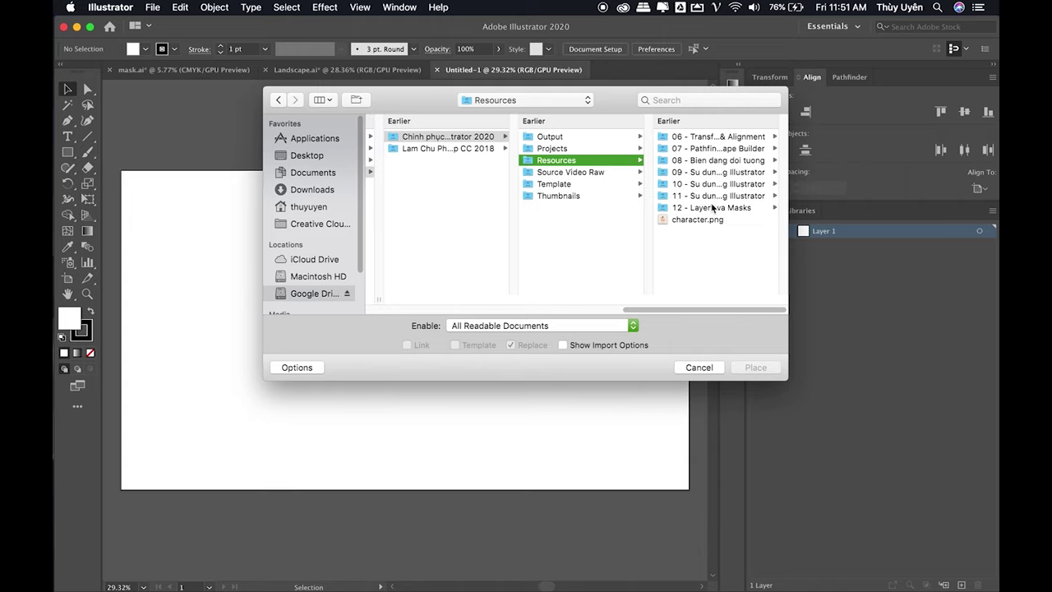
pyautogui.click(708, 196)
pyautogui.press('Right')
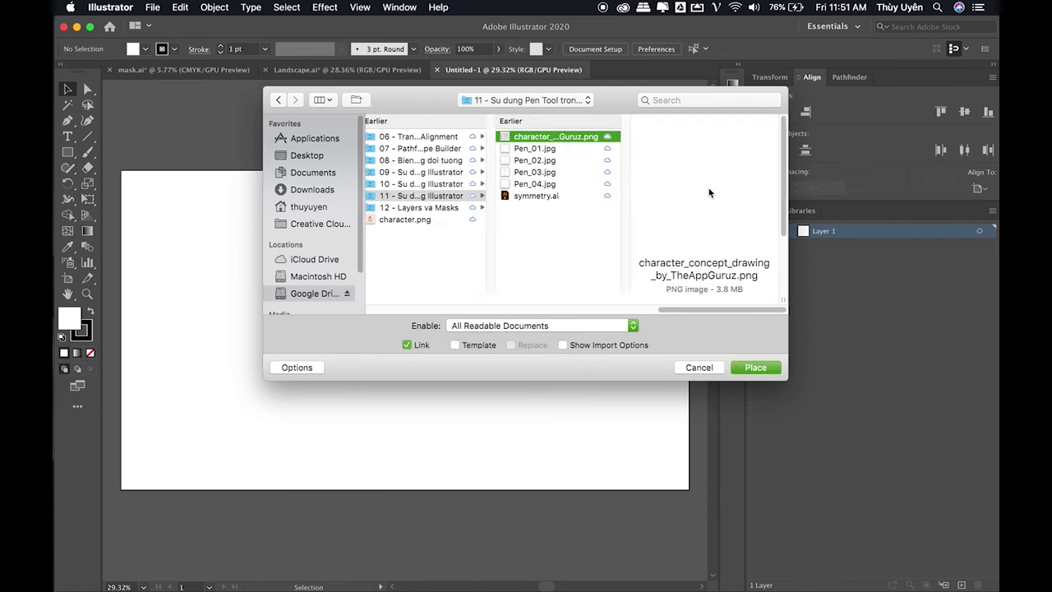
pyautogui.click(762, 370)
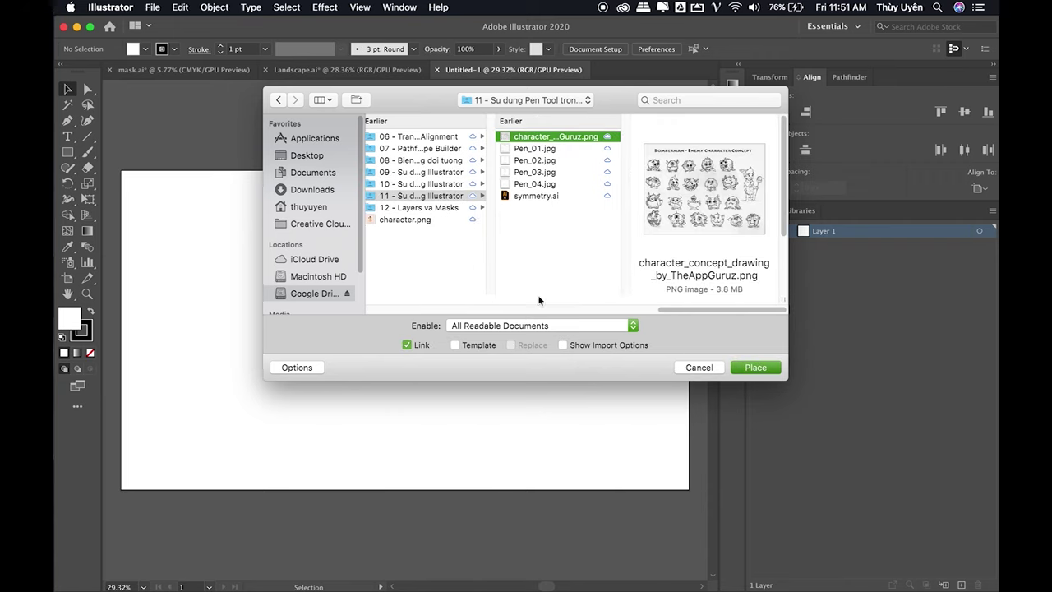
# - Drop the sketch onto the artboard and scale it to fit inside
pyautogui.click(171, 189)
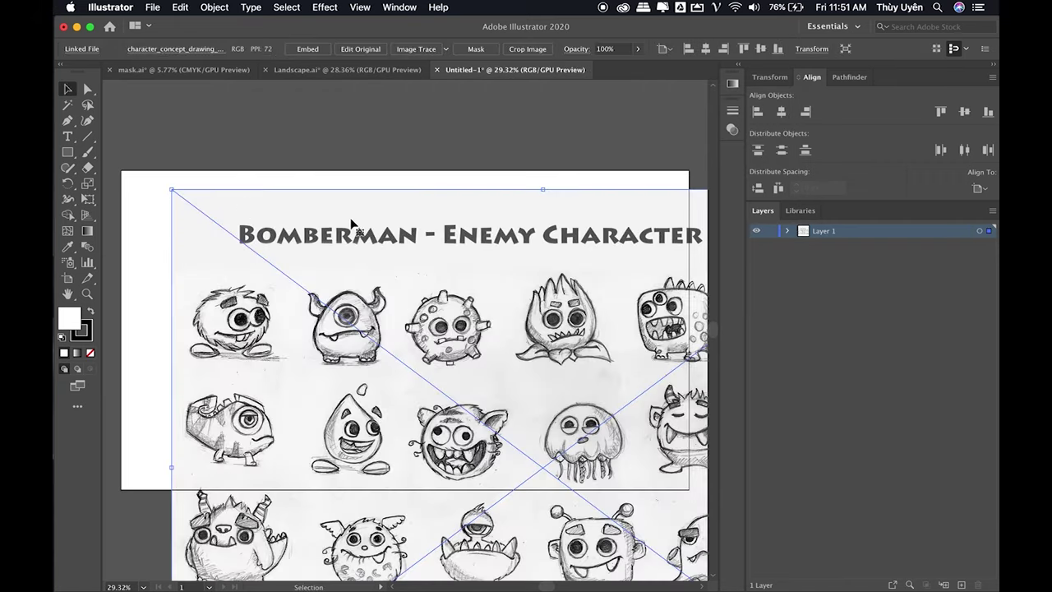
pyautogui.moveTo(171, 189); pyautogui.dragTo(375, 342)
pyautogui.moveTo(495, 373); pyautogui.dragTo(314, 203)
pyautogui.moveTo(529, 200); pyautogui.dragTo(582, 164)
pyautogui.moveTo(541, 240); pyautogui.dragTo(548, 257)
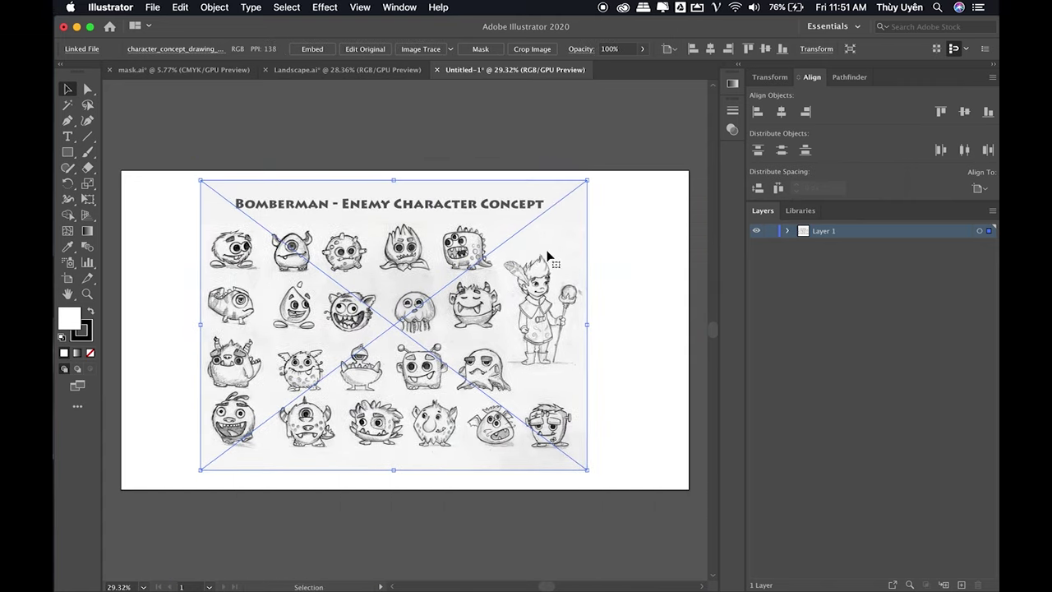
pyautogui.click(628, 271)
pyautogui.scroll(3, 469, 304)
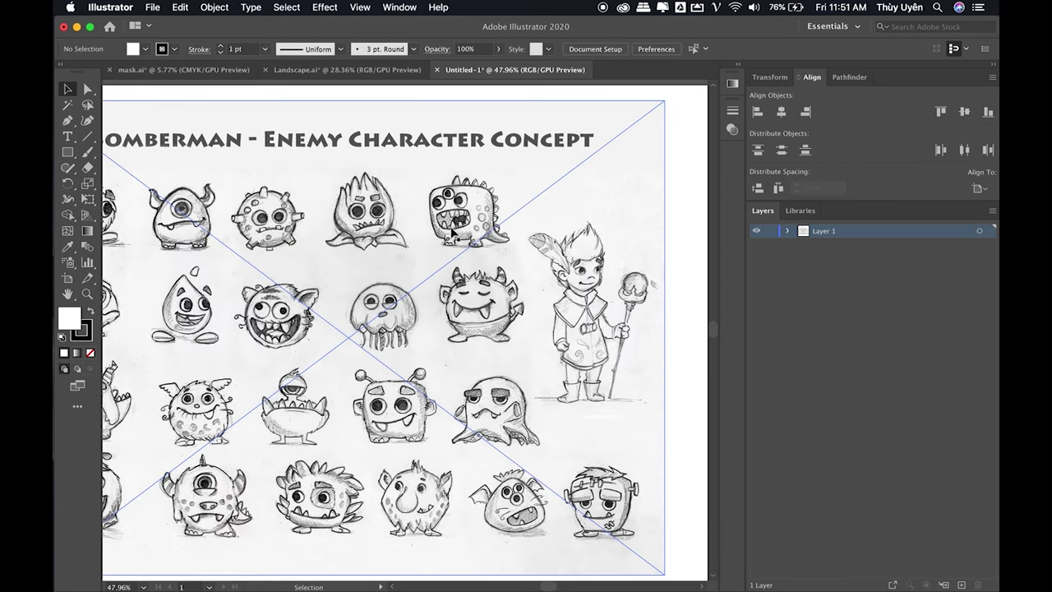
pyautogui.click(67, 120)
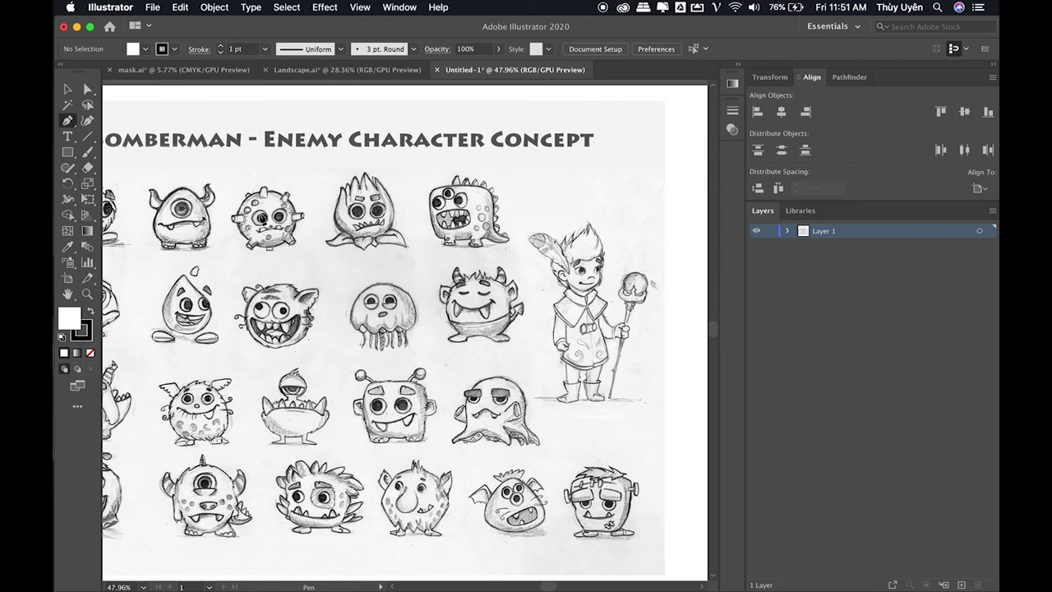
pyautogui.click(367, 289)
pyautogui.moveTo(417, 297); pyautogui.dragTo(411, 333)
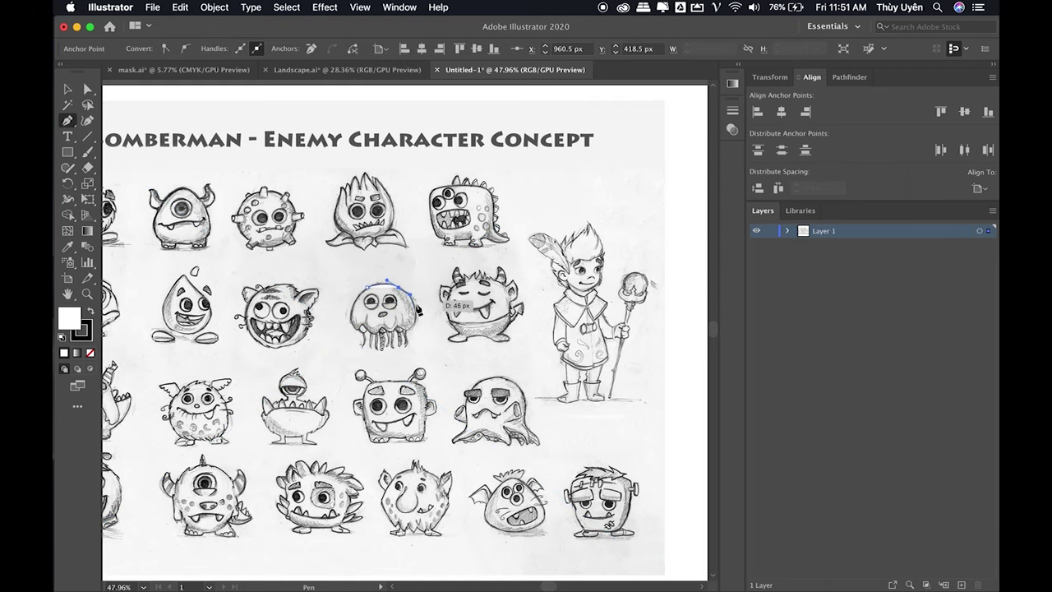
pyautogui.click(415, 333)
pyautogui.click(353, 311)
pyautogui.click(387, 282)
pyautogui.press('v')
pyautogui.hotkey('ctrl', 'a')
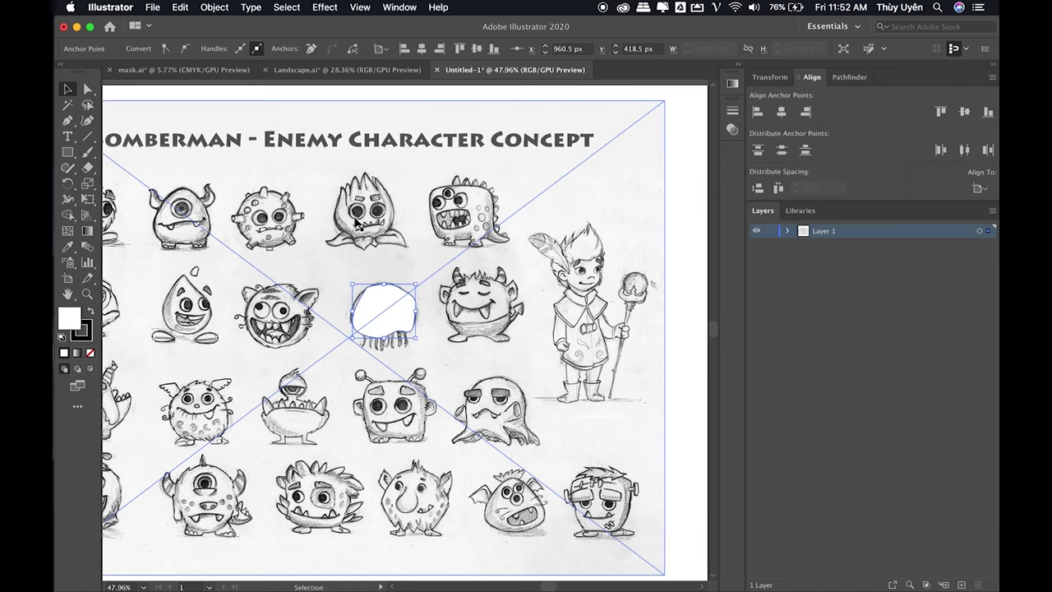
pyautogui.press('a')
pyautogui.click(517, 306)
pyautogui.click(673, 285)
pyautogui.press('v')
pyautogui.click(386, 305)
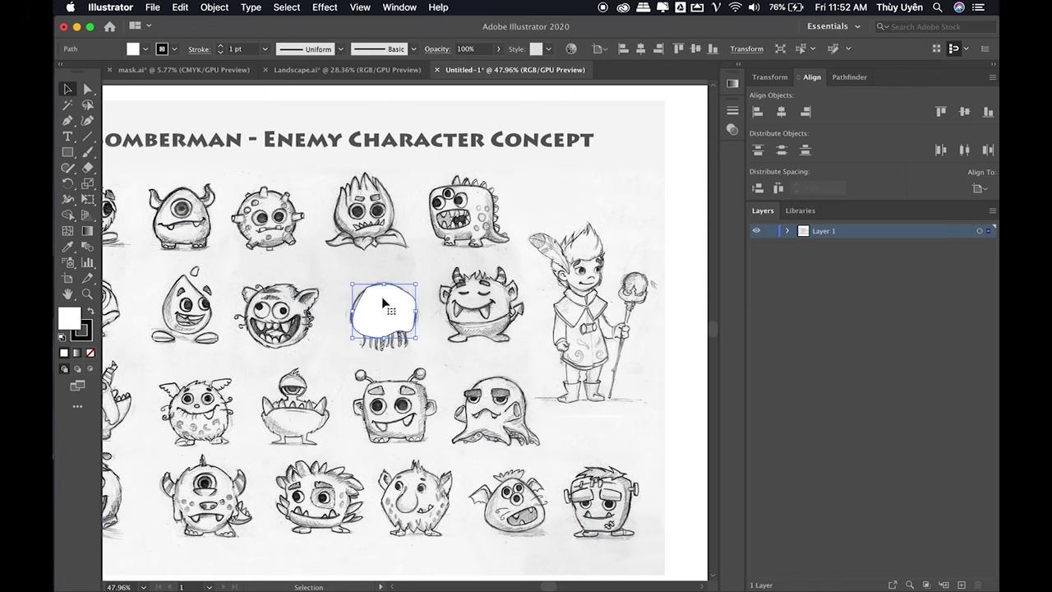
pyautogui.press('Delete')
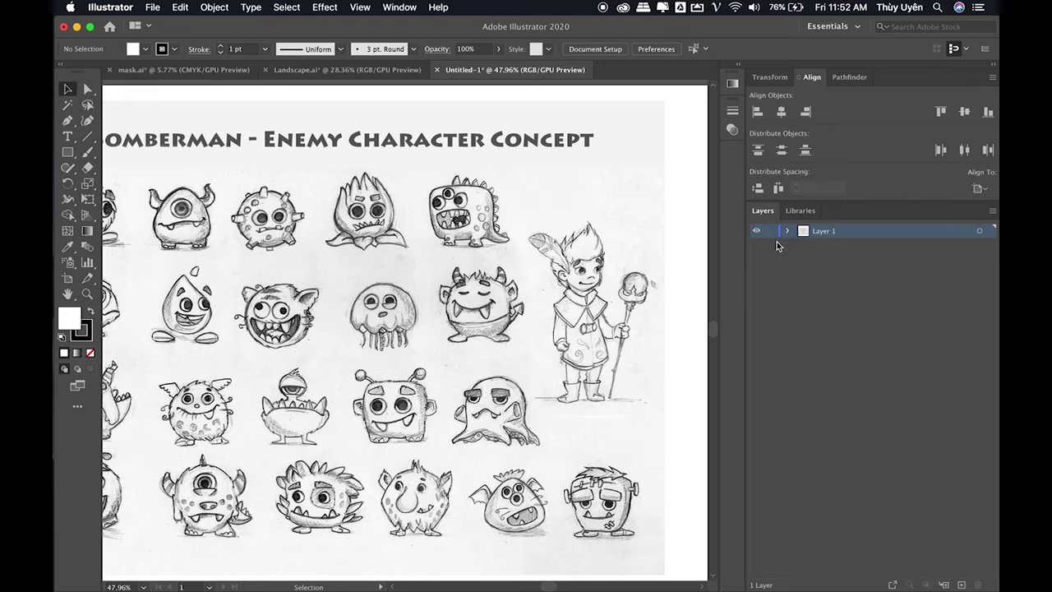
pyautogui.click(769, 233)
# - On a new layer, trace the jellyfish head outline as a closed Pen path
pyautogui.click(961, 584)
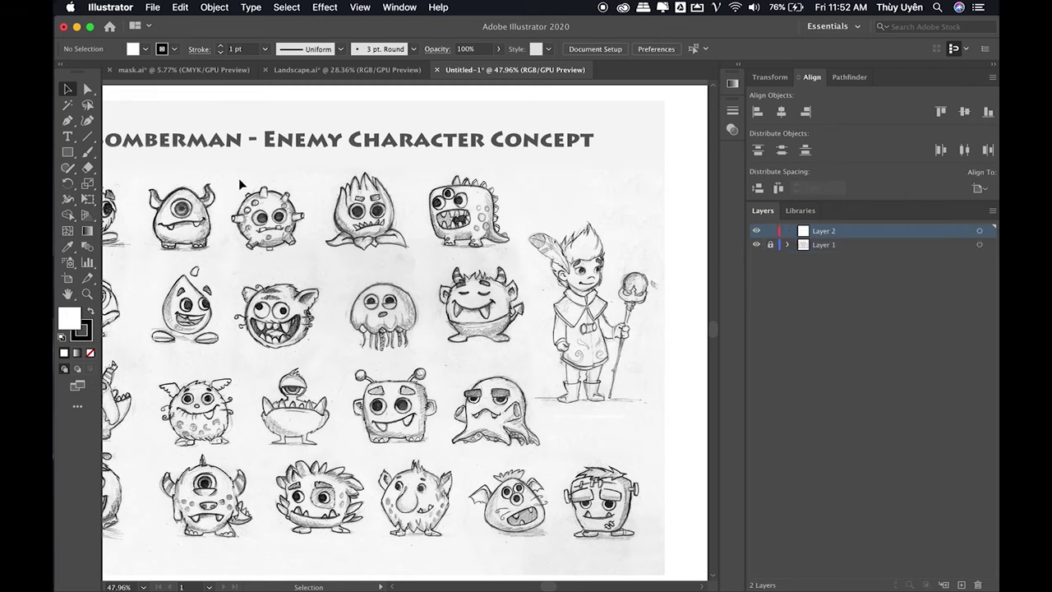
pyautogui.click(68, 120)
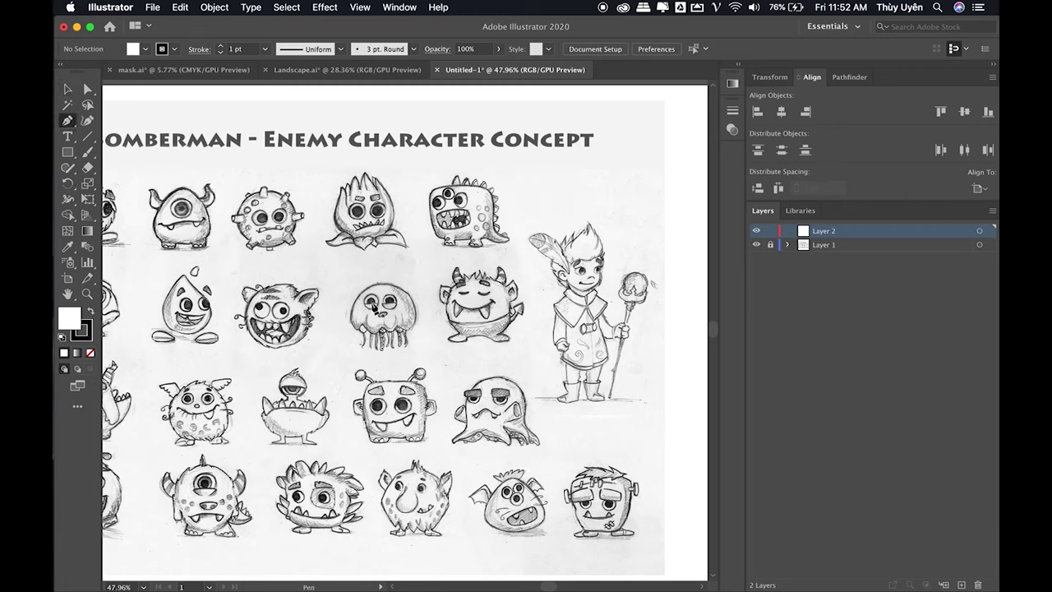
pyautogui.moveTo(355, 315); pyautogui.dragTo(366, 288)
pyautogui.moveTo(414, 312); pyautogui.dragTo(460, 321)
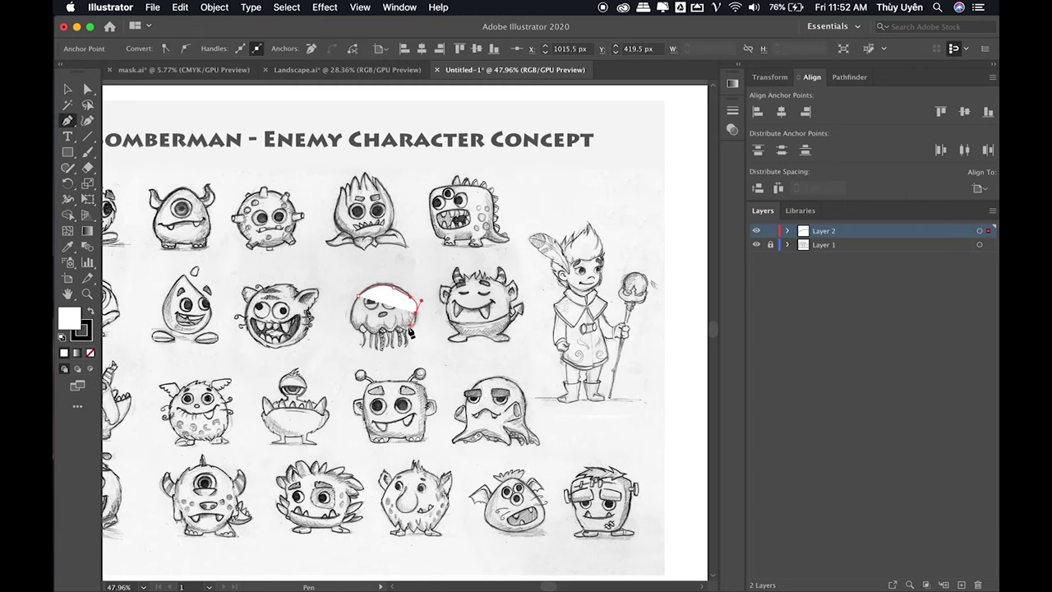
pyautogui.click(380, 334)
pyautogui.click(349, 322)
pyautogui.click(355, 297)
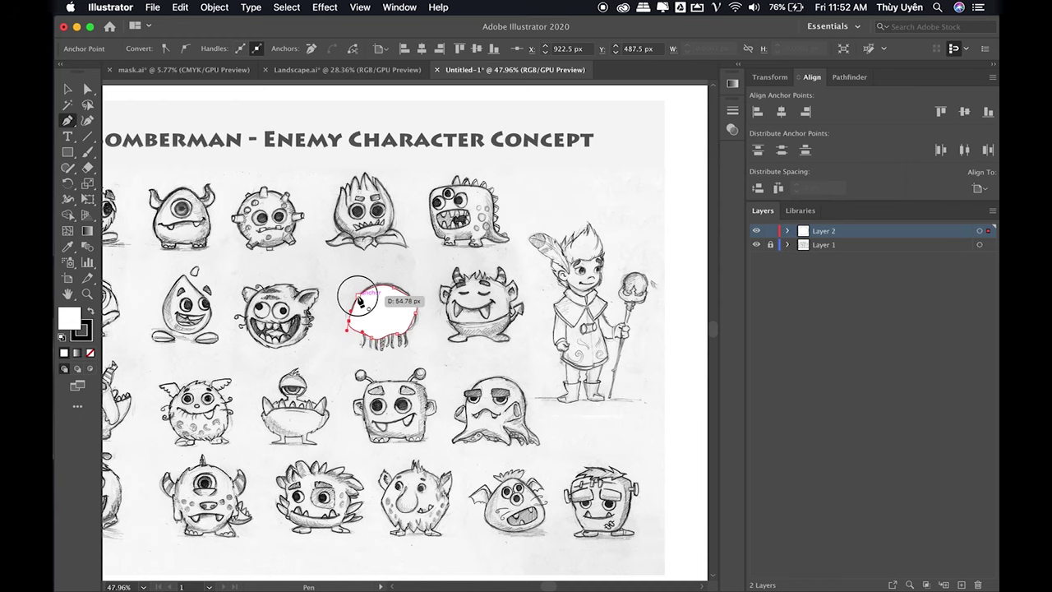
pyautogui.hotkey('ctrl', 'shift', 'a')
pyautogui.press('v')
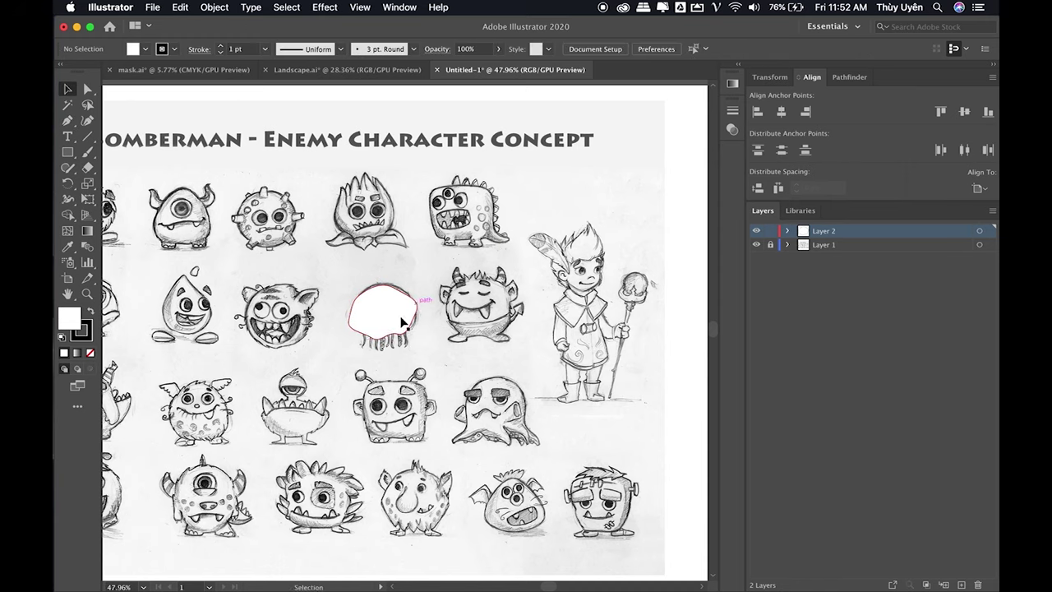
# - Zoom in on the jellyfish and nudge the body shape into place
pyautogui.scroll(1, 452, 333)
pyautogui.scroll(5, 451, 334)
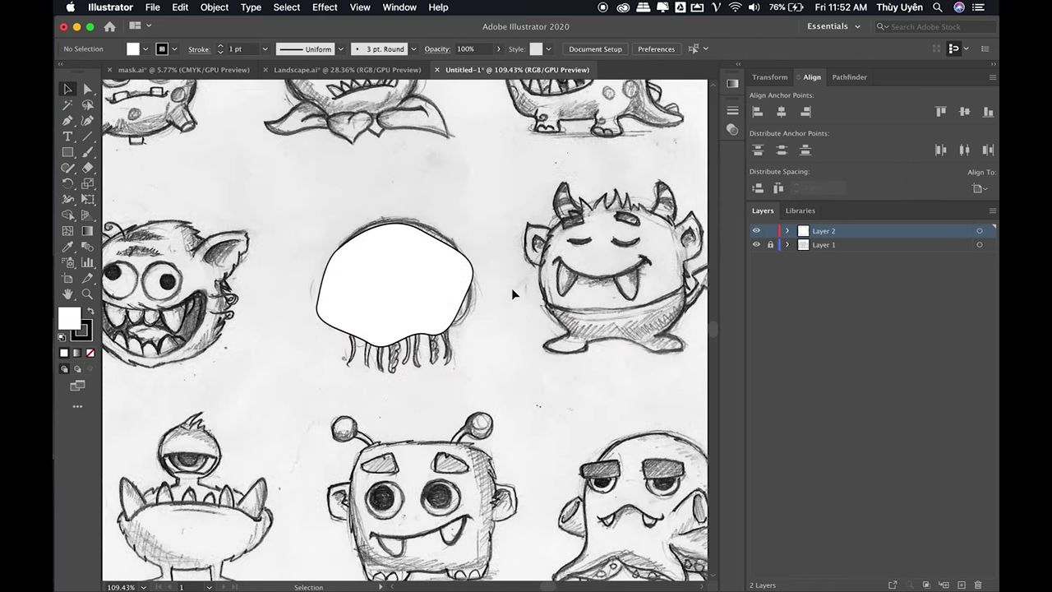
pyautogui.hotkey('ctrl', '-')
pyautogui.hotkey('ctrl', '-')
pyautogui.hotkey('ctrl', '-')
pyautogui.hotkey('ctrl', '-')
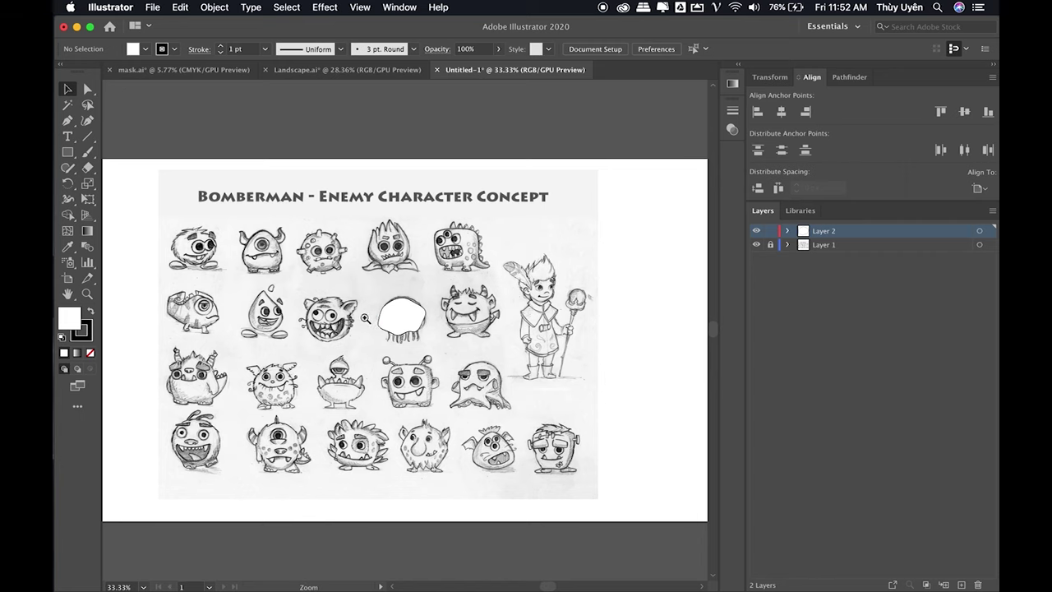
pyautogui.moveTo(363, 312); pyautogui.dragTo(547, 336)
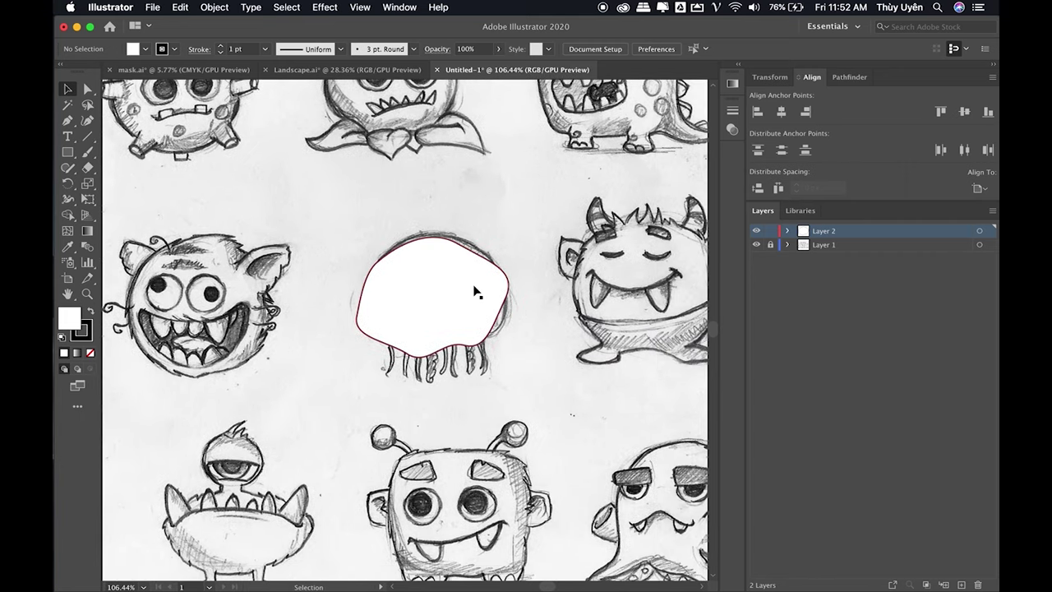
pyautogui.scroll(1, 474, 288)
pyautogui.moveTo(453, 289); pyautogui.dragTo(461, 282)
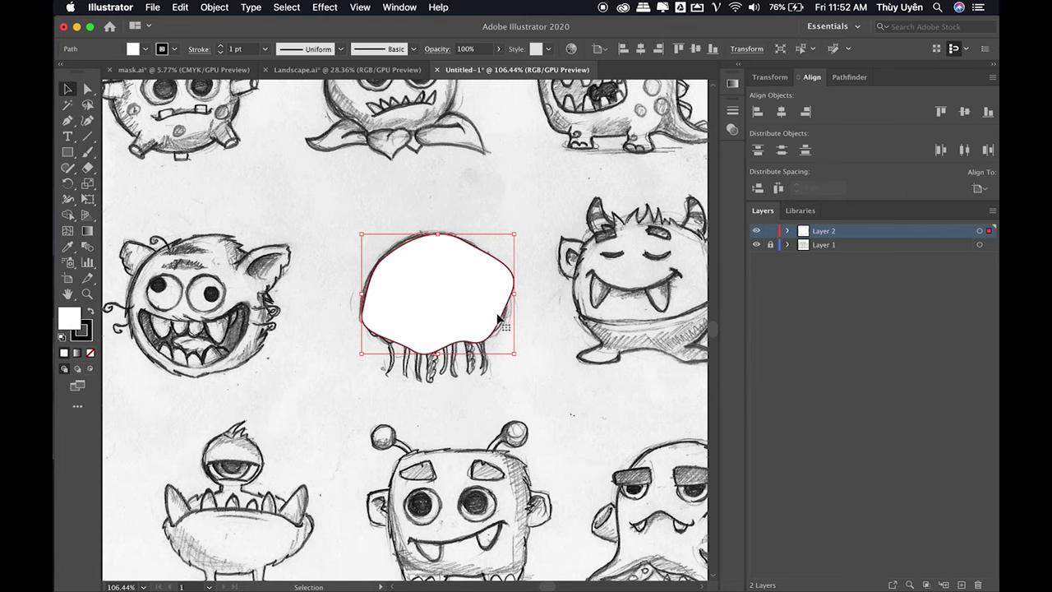
pyautogui.press('super+space')
pyautogui.moveTo(445, 335); pyautogui.dragTo(516, 335)
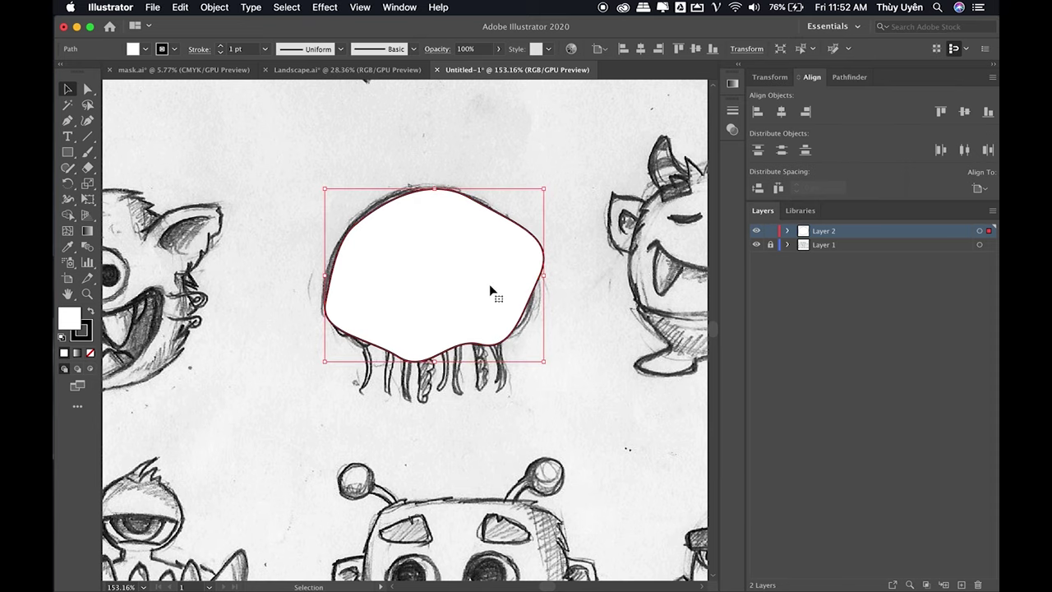
# - Fill the jellyfish body shape with the green swatch
pyautogui.click(133, 48)
pyautogui.click(125, 80)
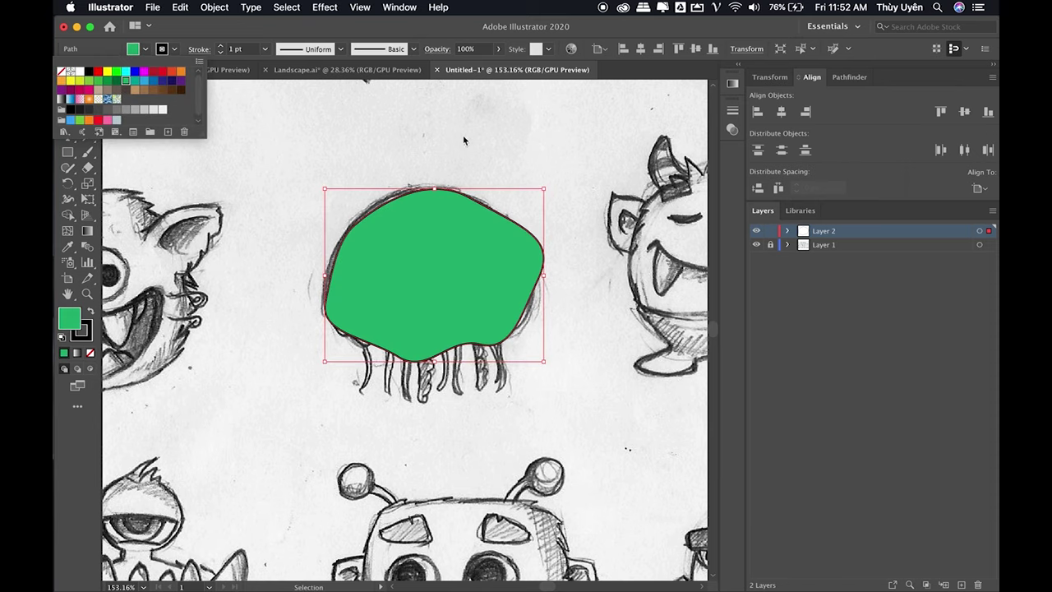
pyautogui.click(488, 148)
pyautogui.click(564, 193)
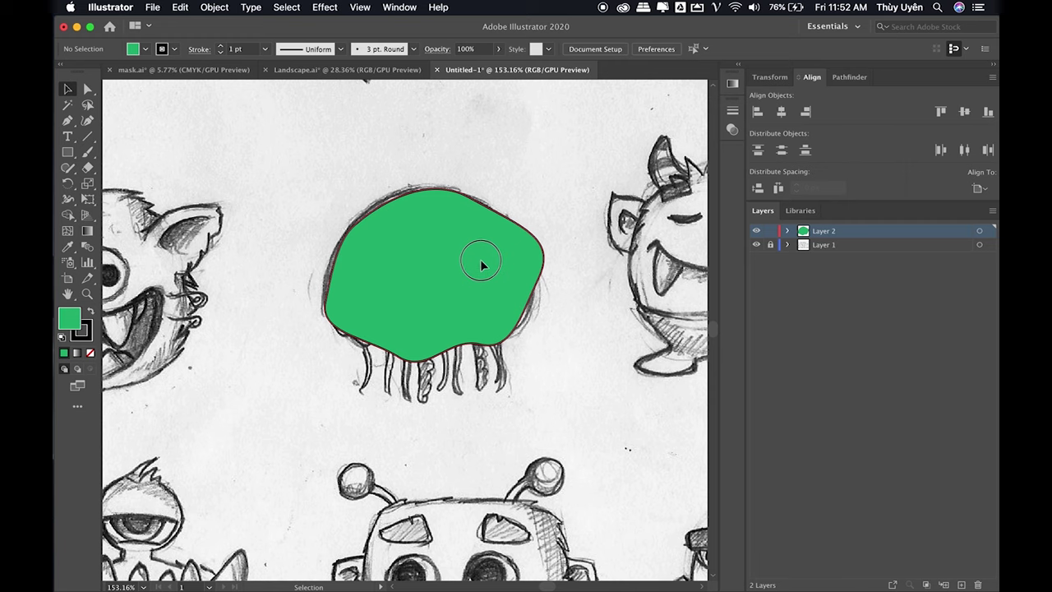
pyautogui.moveTo(482, 264); pyautogui.dragTo(478, 264)
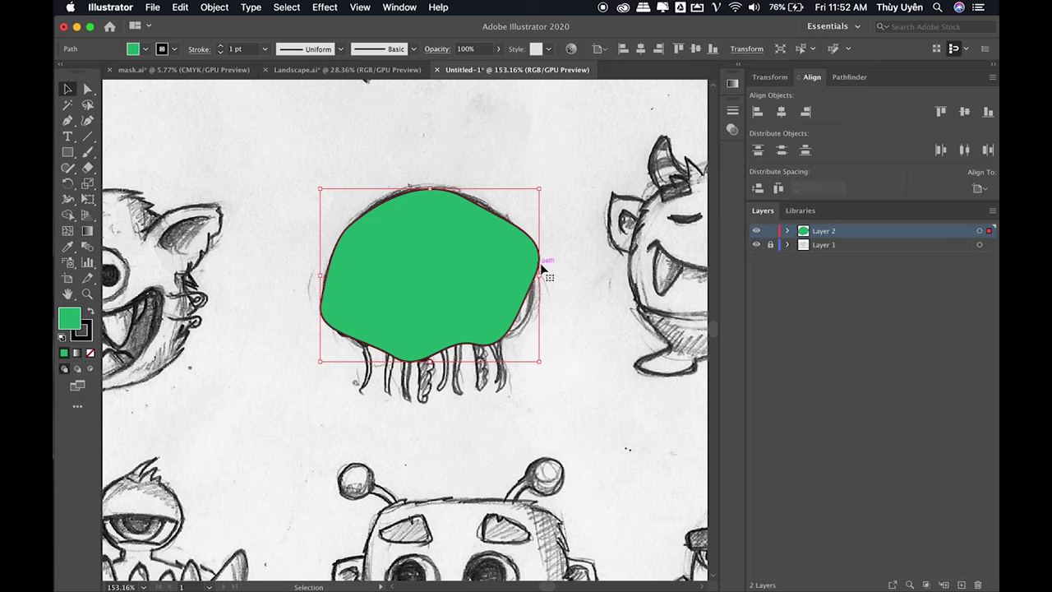
# - Compare Outline and Preview views, then open Layer 1's Layer Options
pyautogui.hotkey('ctrl', 'y')
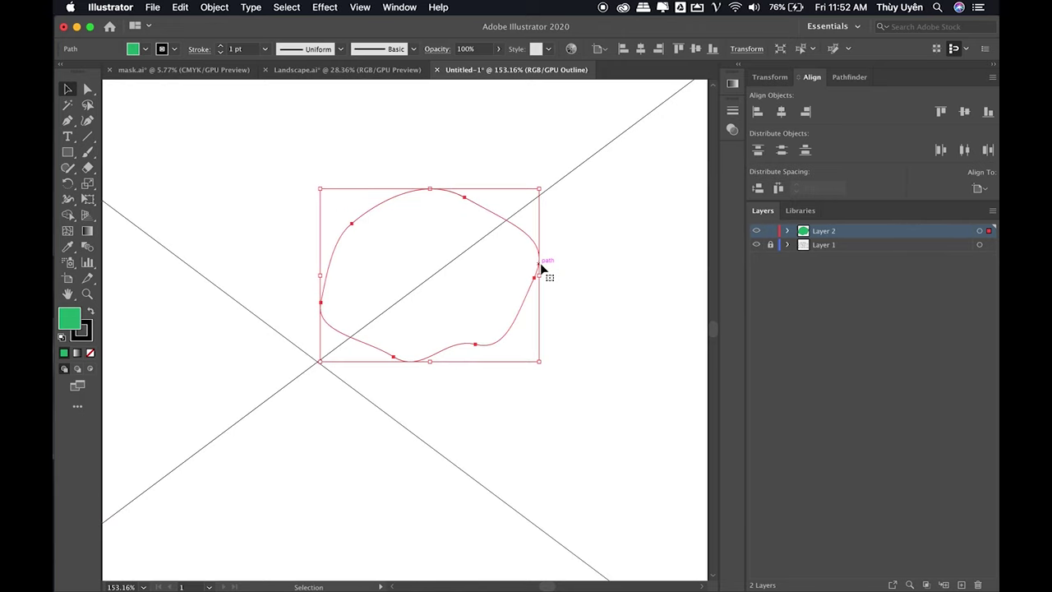
pyautogui.hotkey('ctrl', '-')
pyautogui.hotkey('ctrl', '-')
pyautogui.hotkey('ctrl', '-')
pyautogui.hotkey('ctrl', '-')
pyautogui.hotkey('ctrl', '-')
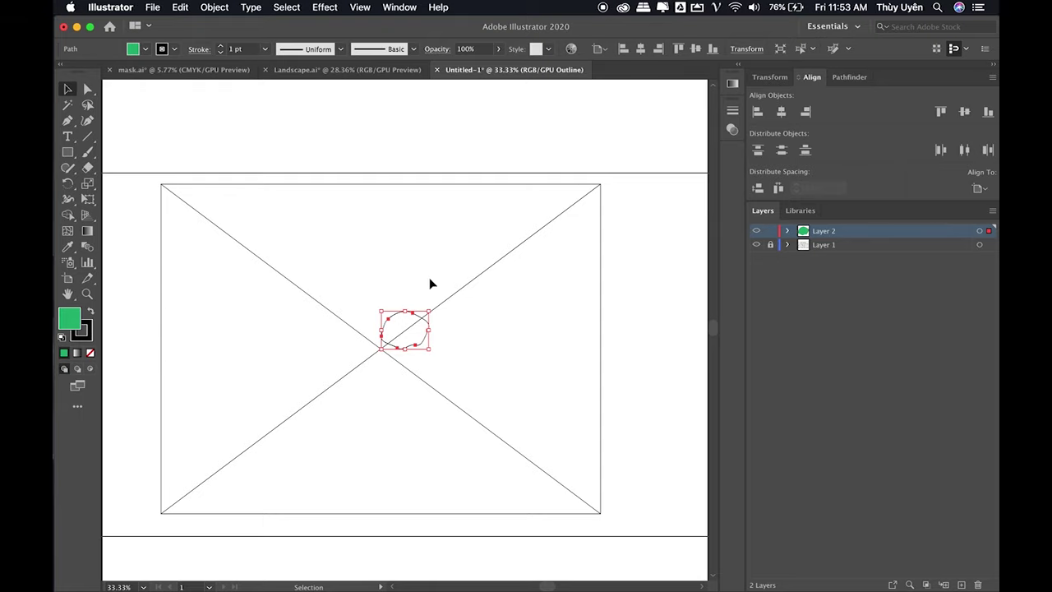
pyautogui.hotkey('ctrl', 'y')
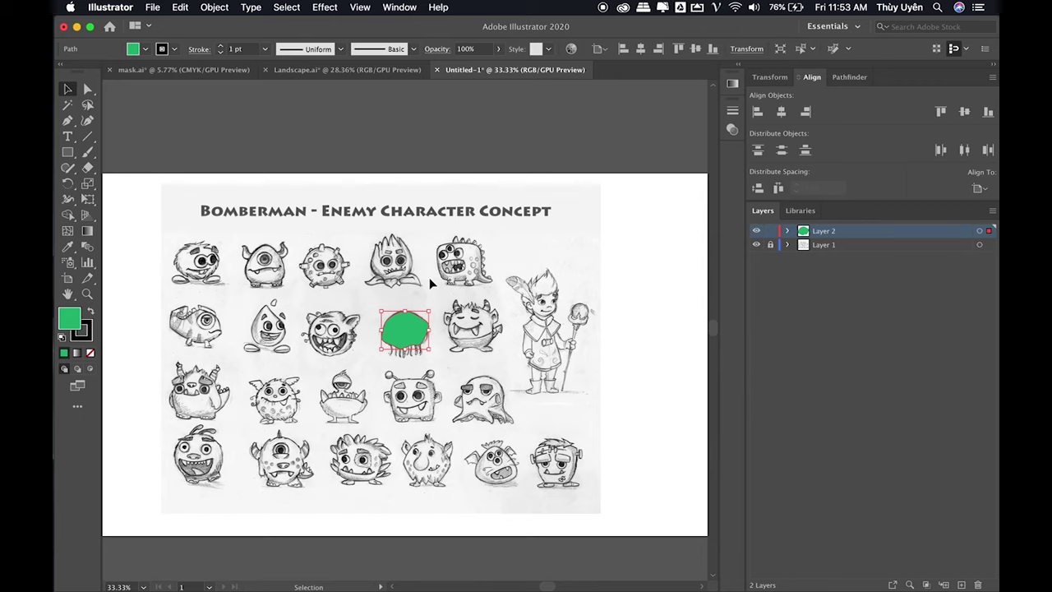
pyautogui.click(643, 218)
pyautogui.click(863, 244)
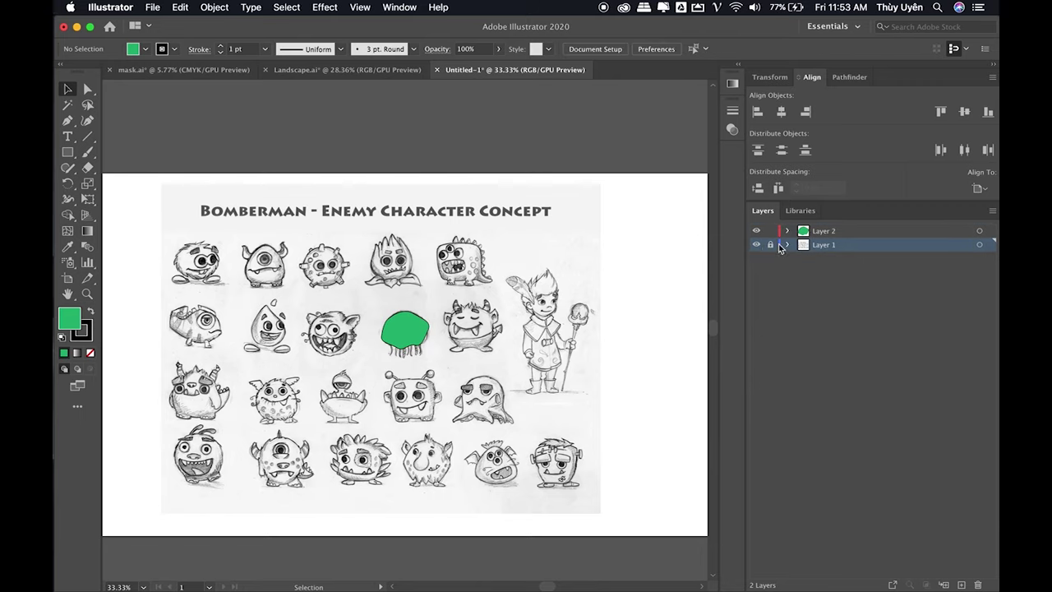
pyautogui.doubleClick(866, 244)
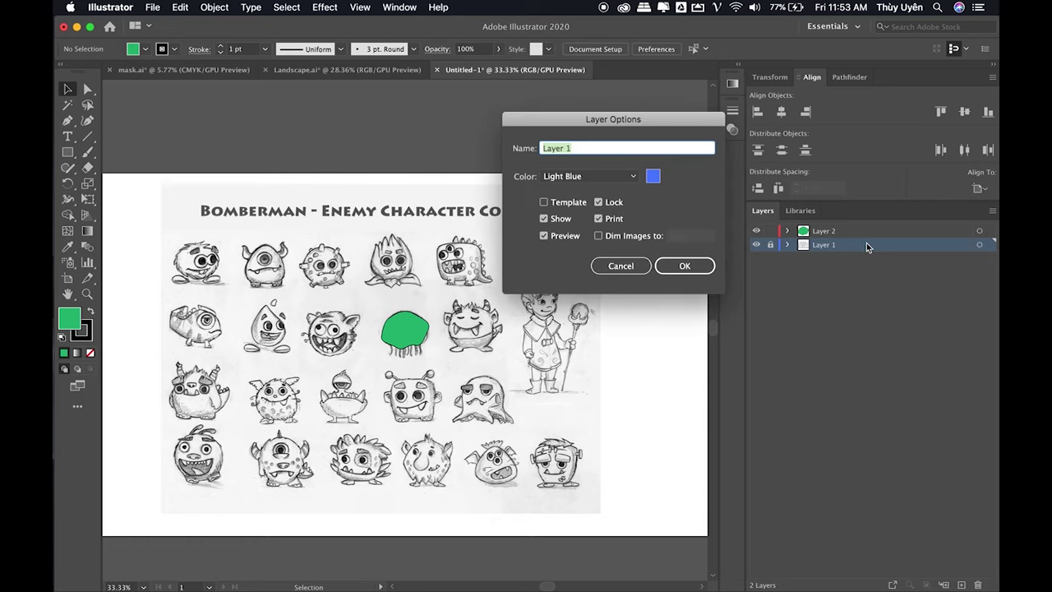
# - Make Layer 1 a template dimmed to 50%, then view in Outline mode zoomed on the jellyfish
pyautogui.click(543, 203)
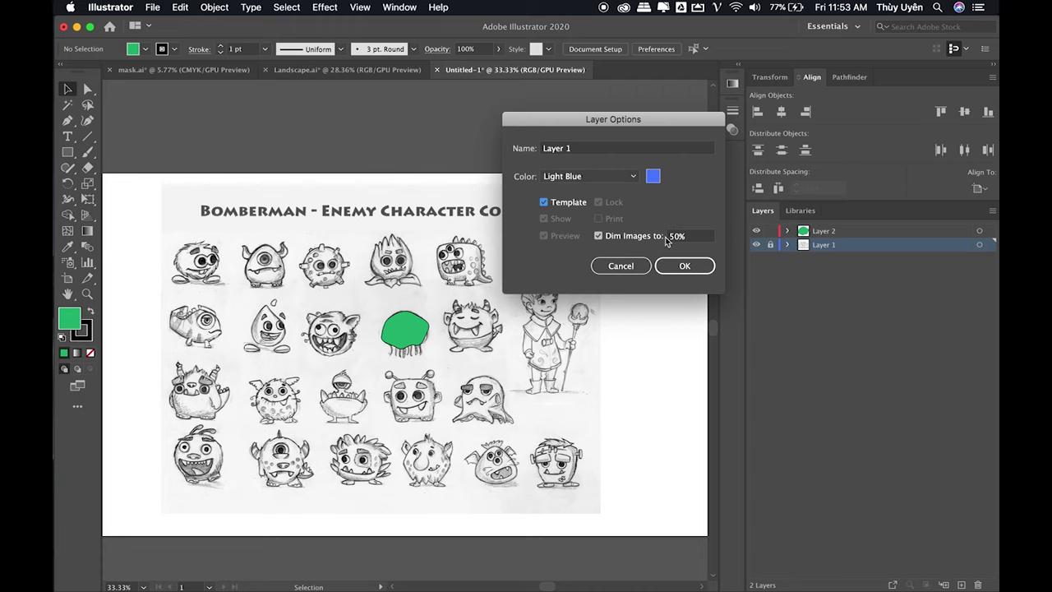
pyautogui.click(703, 268)
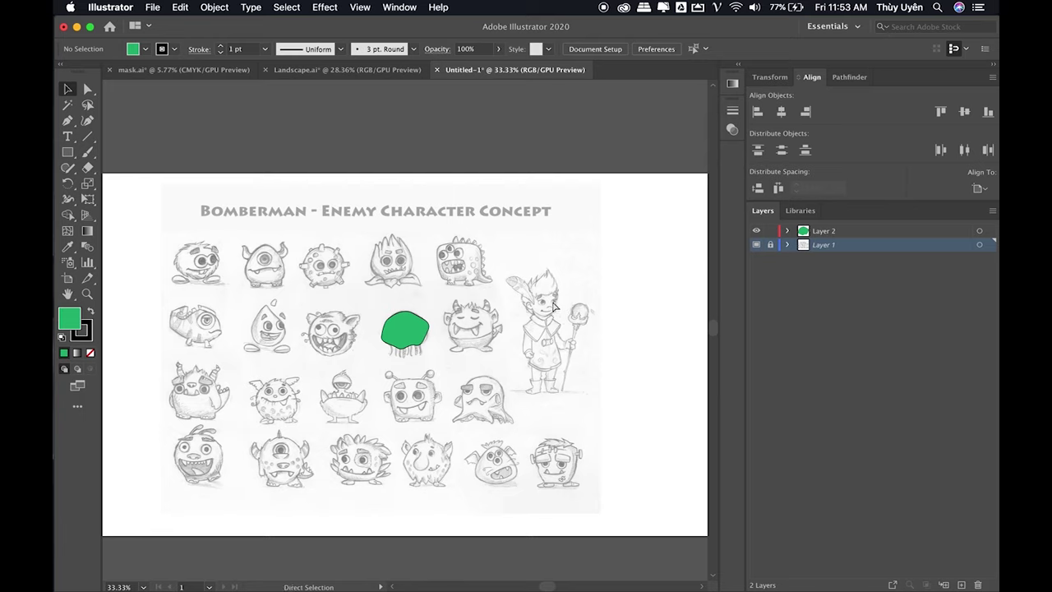
pyautogui.hotkey('ctrl', 'y')
pyautogui.moveTo(402, 322); pyautogui.dragTo(686, 333)
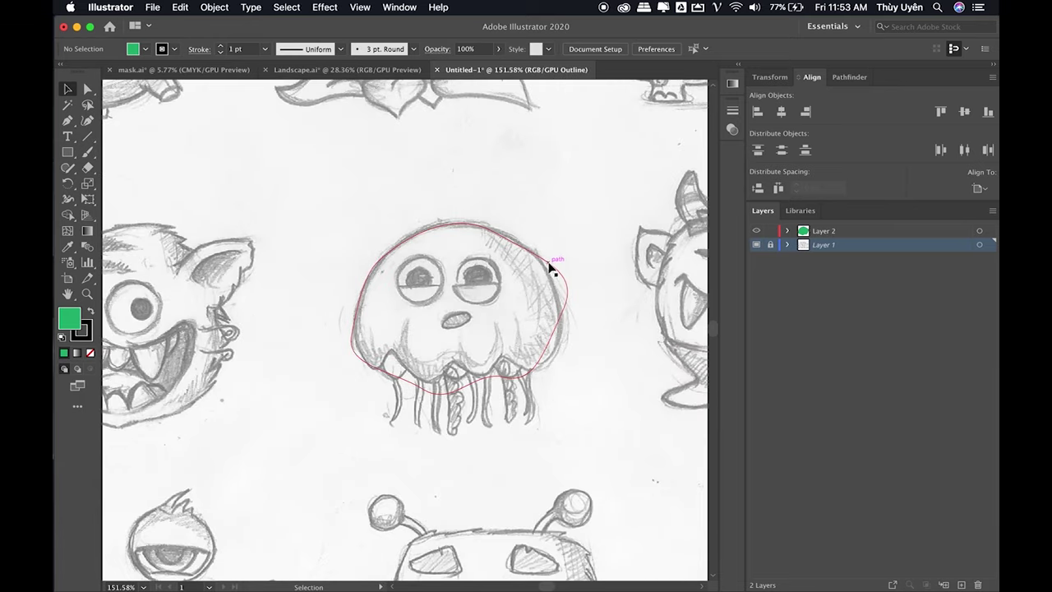
# - Draw a circle over the jellyfish's left eye with the Ellipse tool
pyautogui.click(541, 258)
pyautogui.click(69, 153)
pyautogui.click(129, 183)
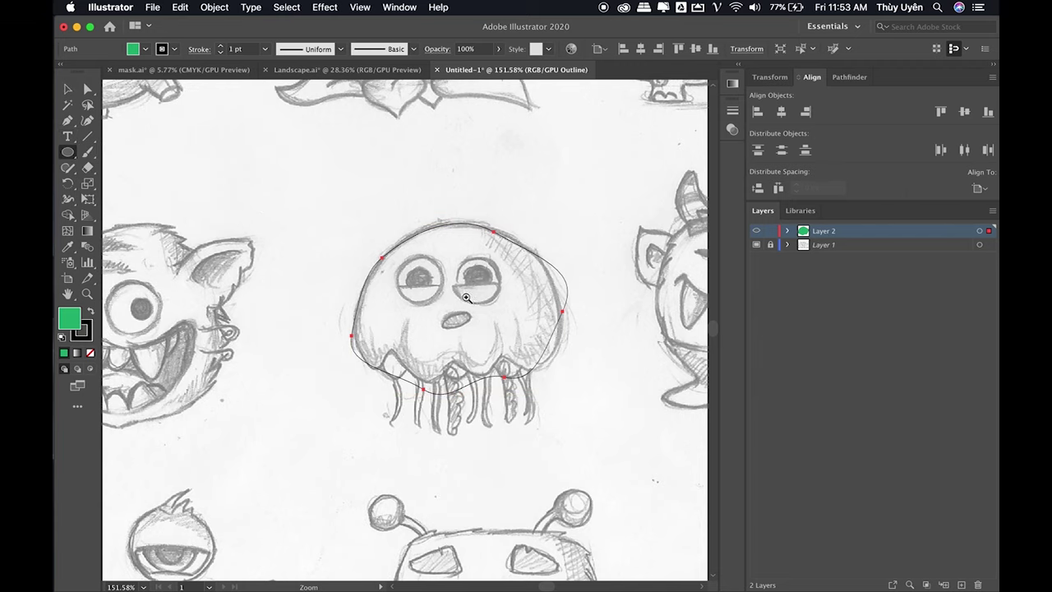
pyautogui.scroll(2, 522, 299)
pyautogui.moveTo(373, 249); pyautogui.dragTo(436, 299)
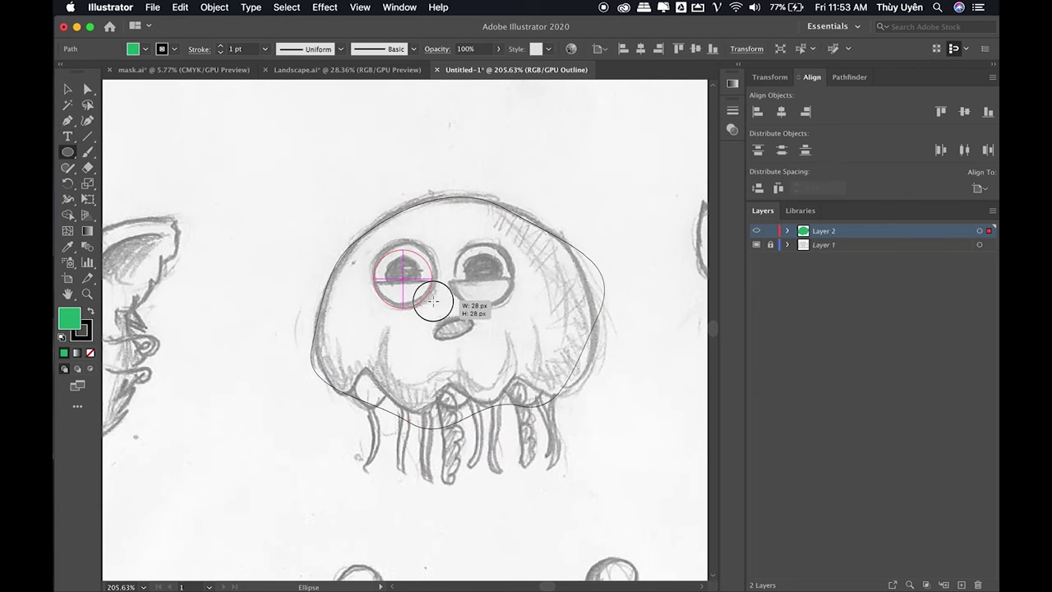
pyautogui.moveTo(437, 299); pyautogui.dragTo(436, 305)
# - Copy the circle to the right eye, fill both white, and return to fitted preview
pyautogui.press('v')
pyautogui.moveTo(411, 272); pyautogui.dragTo(480, 275)
pyautogui.keyDown('shift'); pyautogui.click(434, 277); pyautogui.keyUp('shift')
pyautogui.click(133, 48)
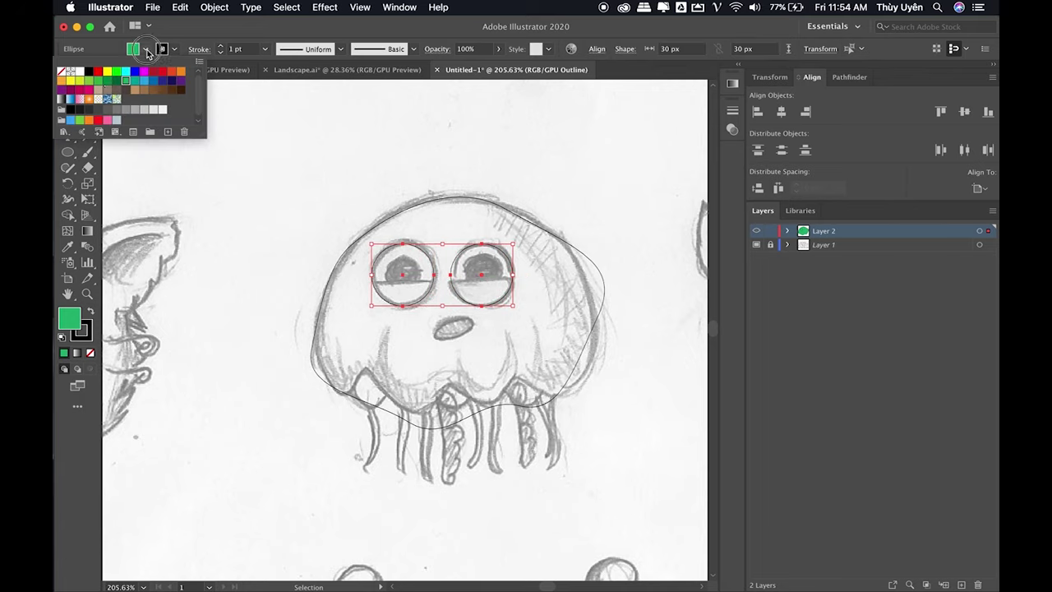
pyautogui.click(80, 70)
pyautogui.click(483, 138)
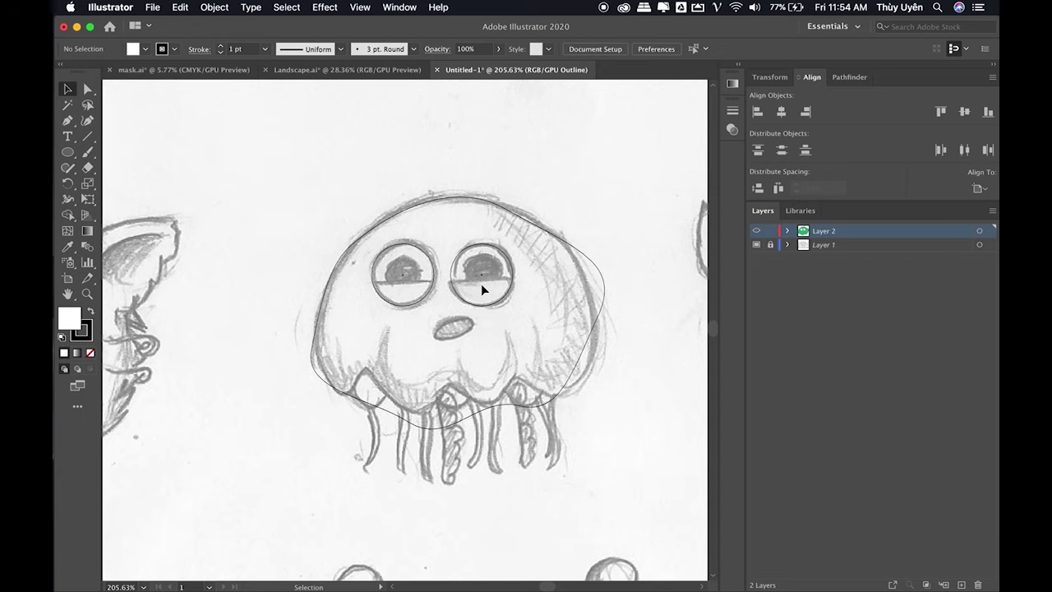
pyautogui.hotkey('ctrl', 'y')
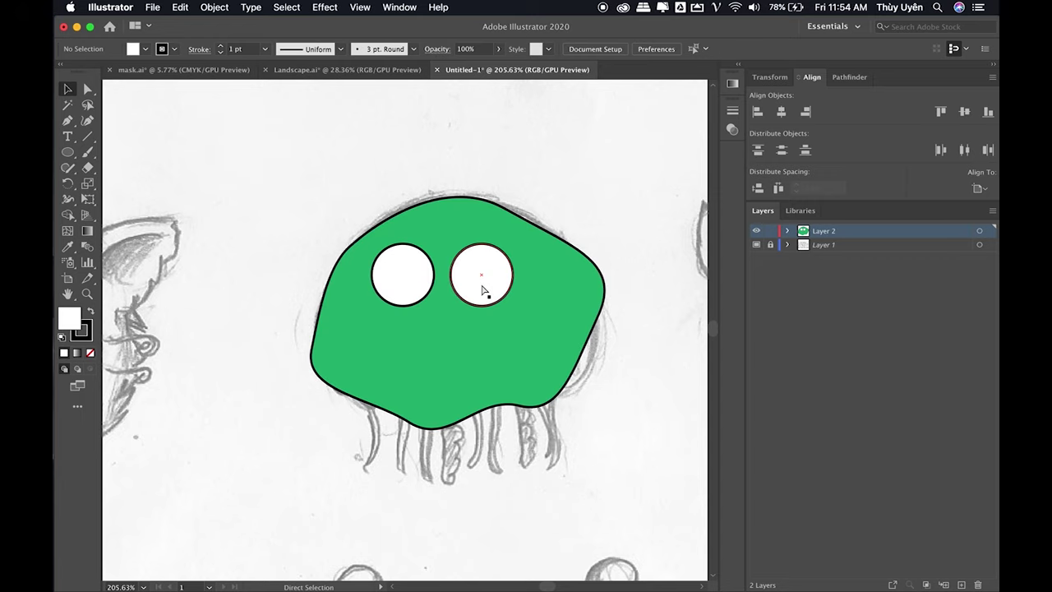
pyautogui.hotkey('ctrl', '0')
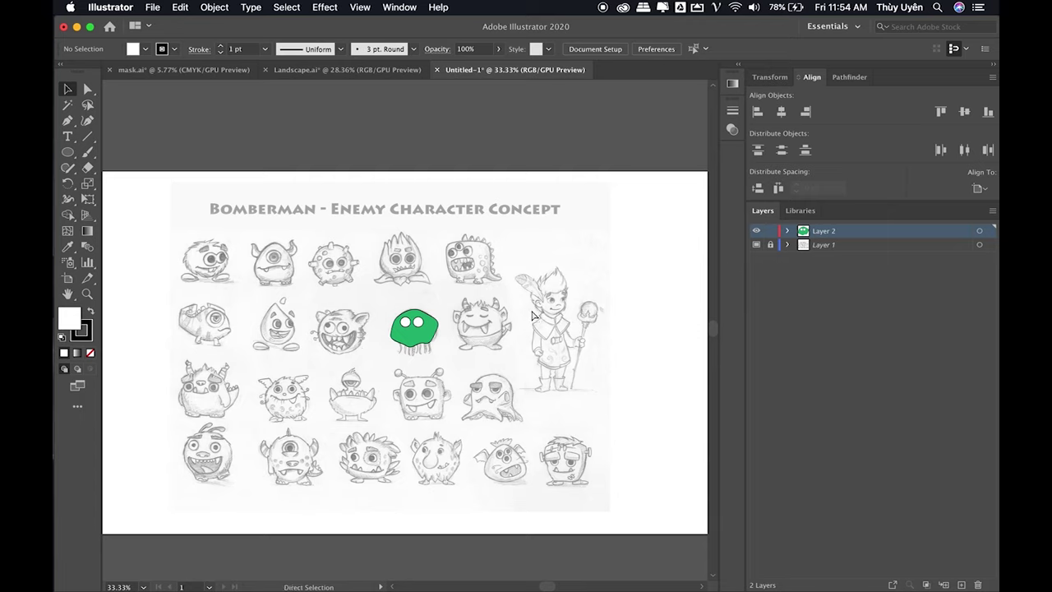
# - Change Layer 1's template Dim Images value from 50% to 100%
pyautogui.hotkey('ctrl', 'y')
pyautogui.hotkey('ctrl', 'y')
pyautogui.hotkey('ctrl', 'y')
pyautogui.hotkey('ctrl', 'y')
pyautogui.hotkey('ctrl', 'y')
pyautogui.hotkey('ctrl', 'y')
pyautogui.hotkey('ctrl', 'y')
pyautogui.hotkey('ctrl', 'y')
pyautogui.hotkey('ctrl', 'y')
pyautogui.hotkey('ctrl', 'y')
pyautogui.click(854, 244)
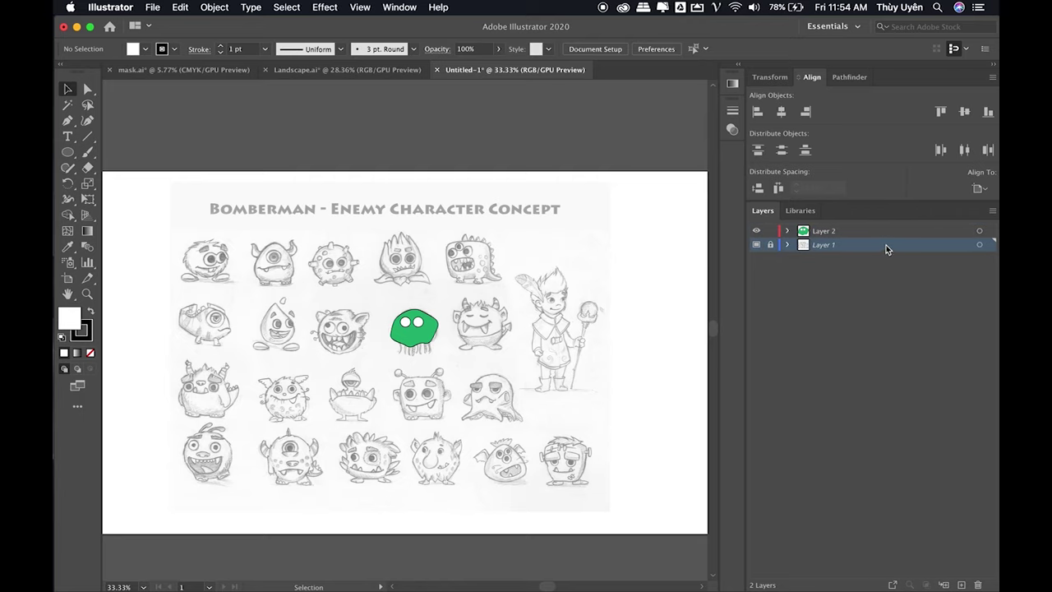
pyautogui.doubleClick(885, 243)
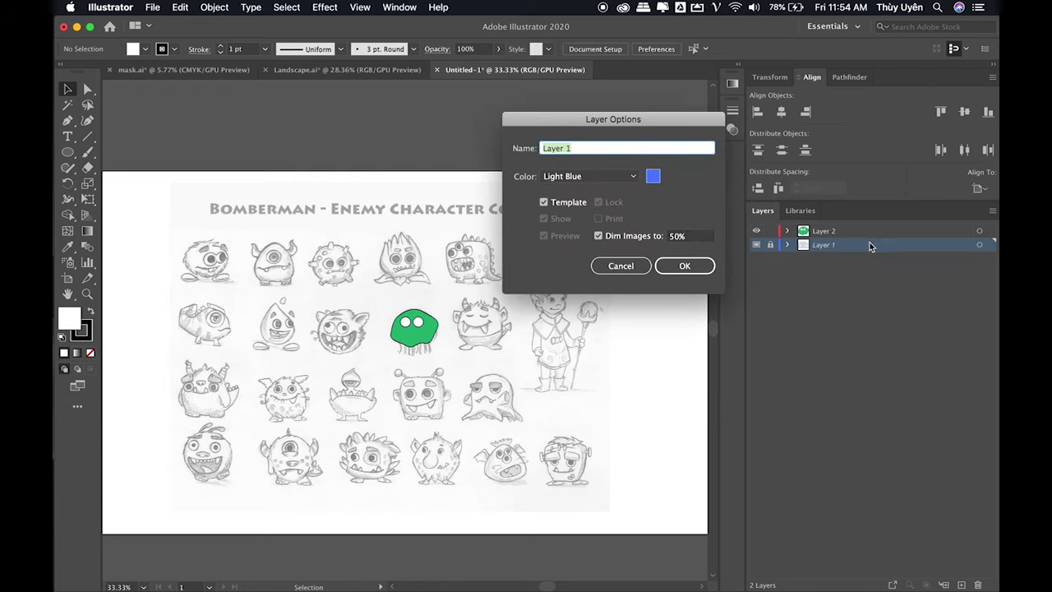
pyautogui.doubleClick(679, 236)
pyautogui.write('100')
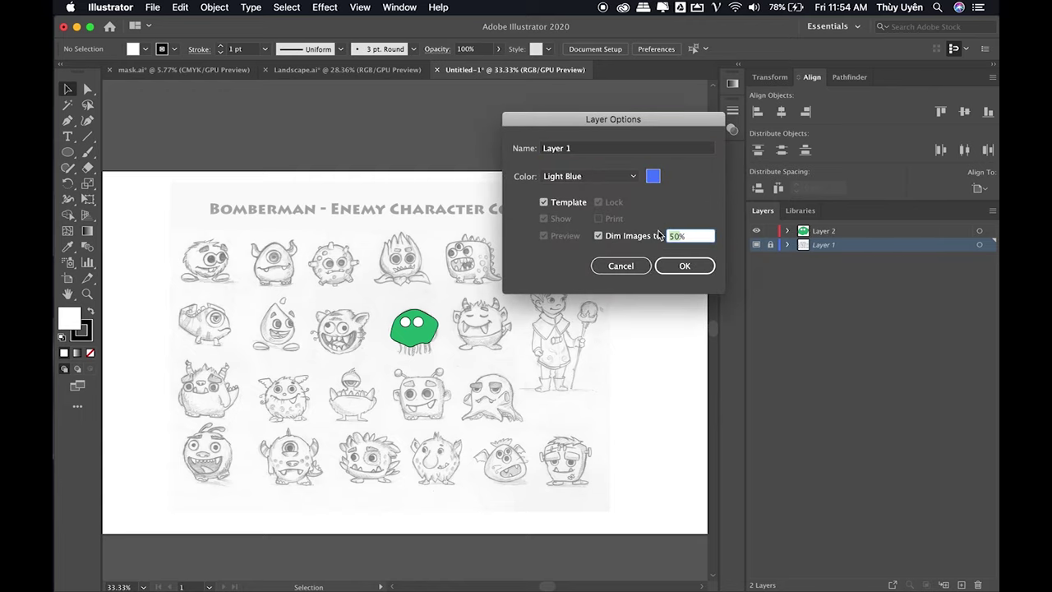
pyautogui.click(683, 265)
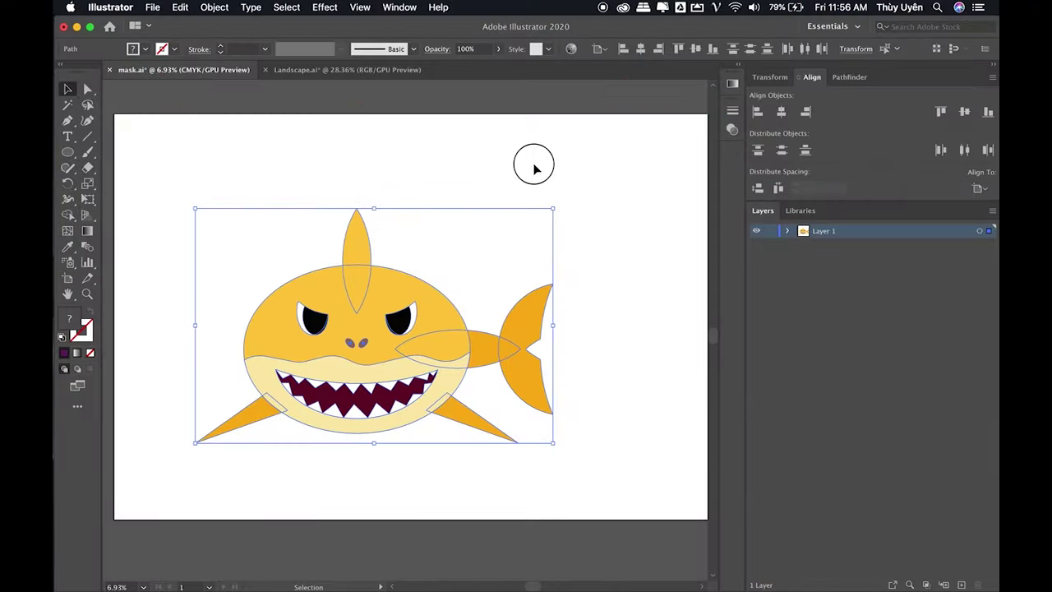
pyautogui.click(534, 168)
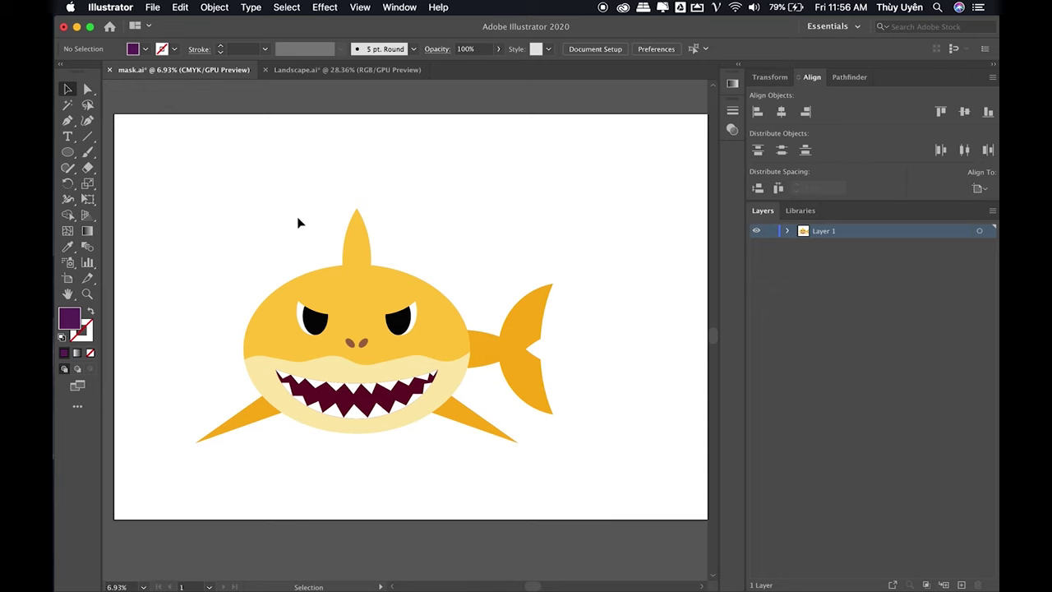
# - Select all the shark's parts and group them together
pyautogui.moveTo(222, 202); pyautogui.dragTo(543, 463)
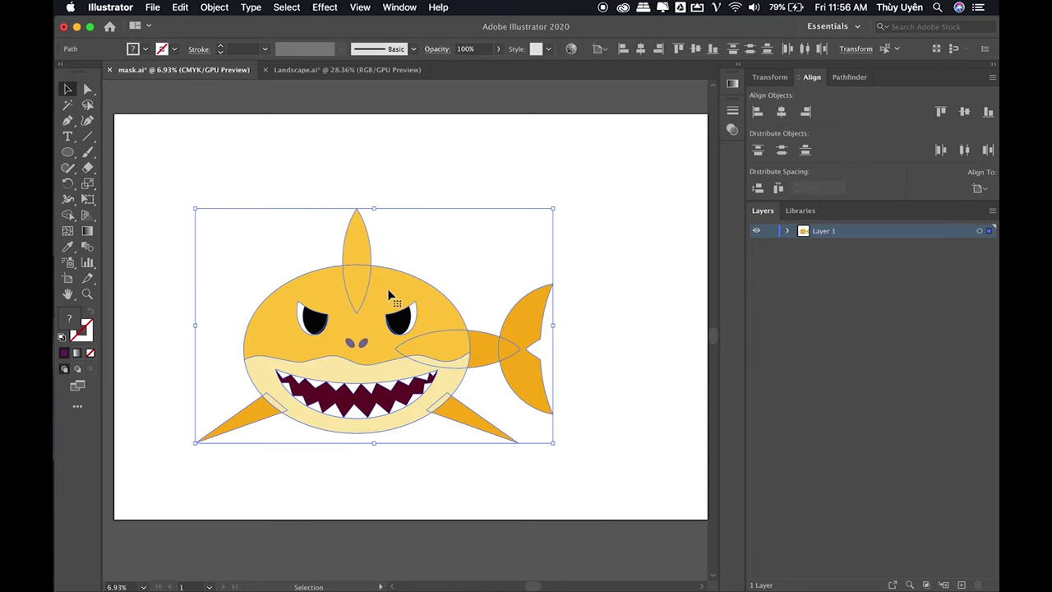
pyautogui.click(212, 8)
pyautogui.click(227, 69)
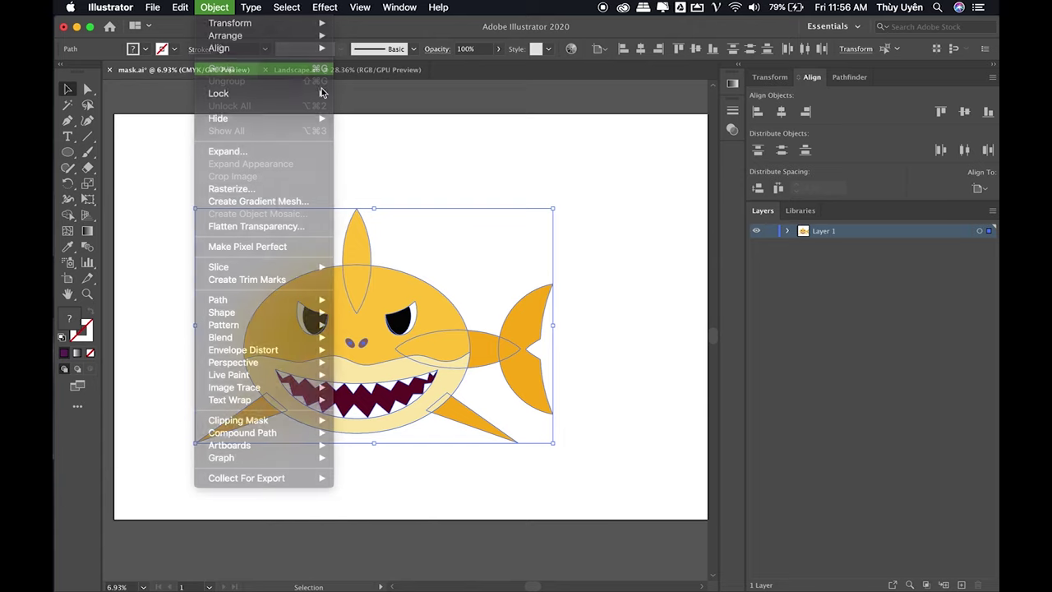
# - Move the shark group up and right, scale it up slightly, then deselect
pyautogui.moveTo(427, 265); pyautogui.dragTo(445, 229)
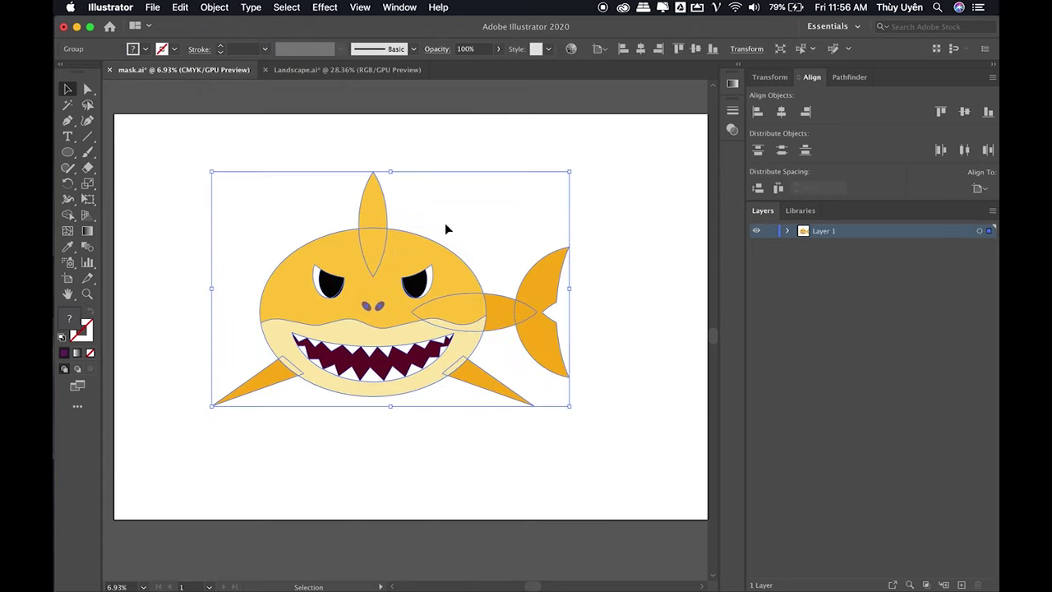
pyautogui.click(600, 244)
pyautogui.moveTo(389, 285); pyautogui.dragTo(402, 272)
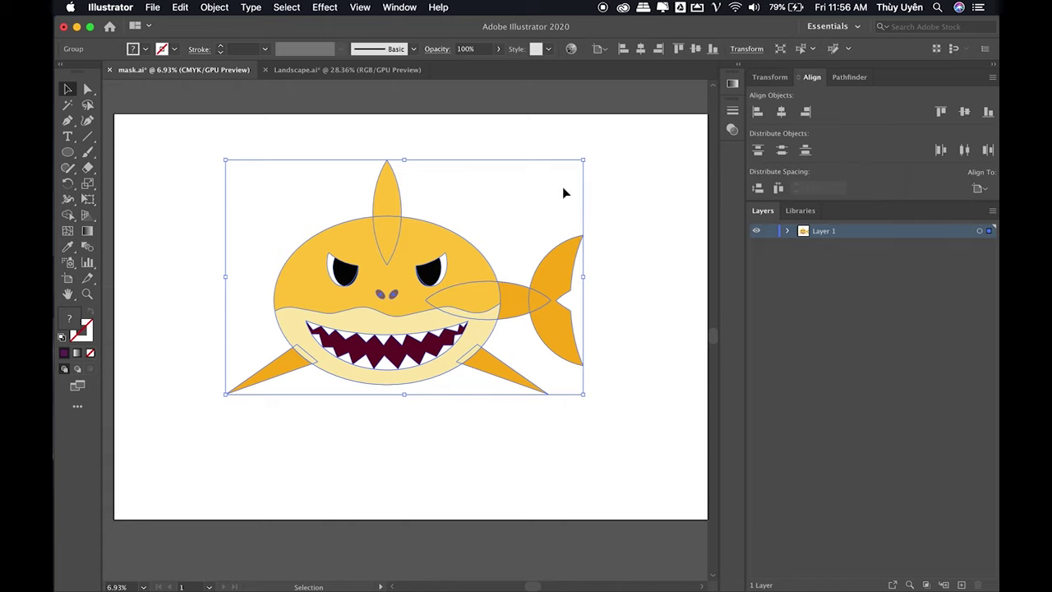
pyautogui.moveTo(225, 393); pyautogui.dragTo(213, 405)
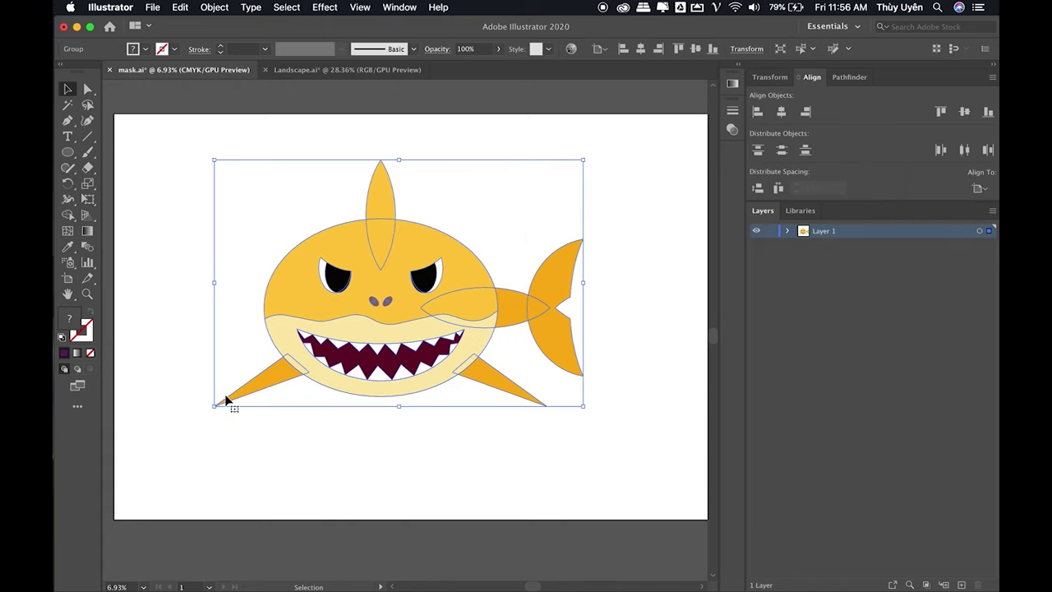
pyautogui.click(606, 182)
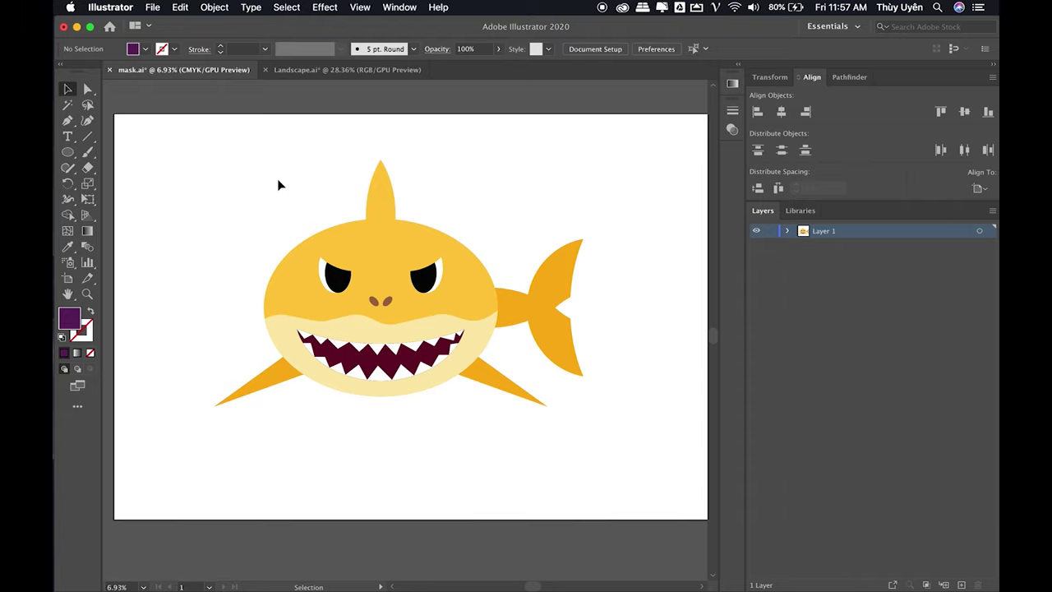
# - Draw a tall rectangle over the shark's middle and shift it slightly down
pyautogui.moveTo(68, 151); pyautogui.dragTo(138, 153)
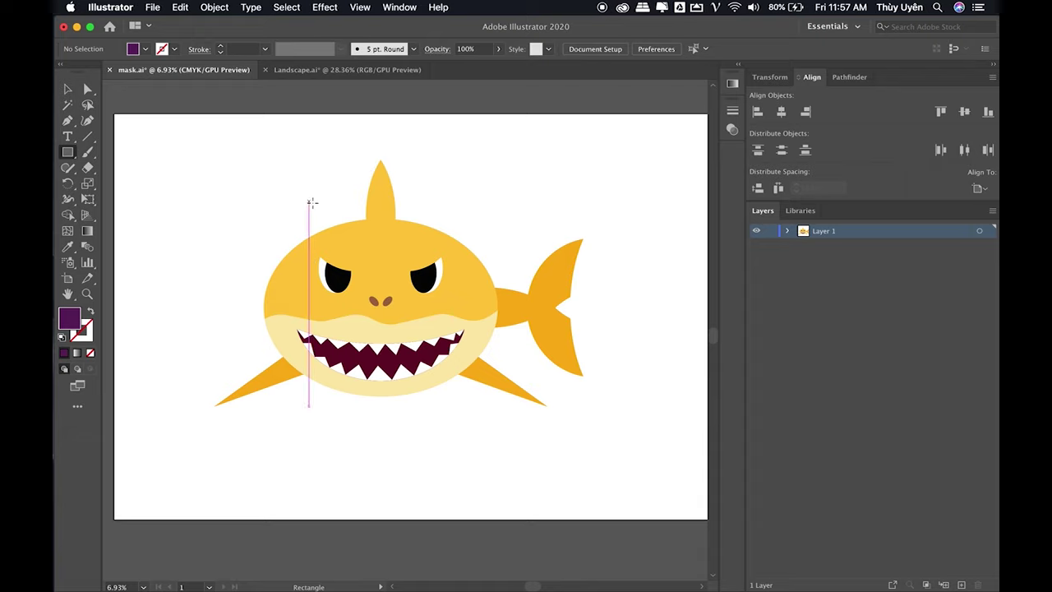
pyautogui.moveTo(309, 137)
pyautogui.mouseDown()
pyautogui.moveTo(446, 345)
pyautogui.moveTo(461, 444)
pyautogui.mouseUp()
pyautogui.press('v')
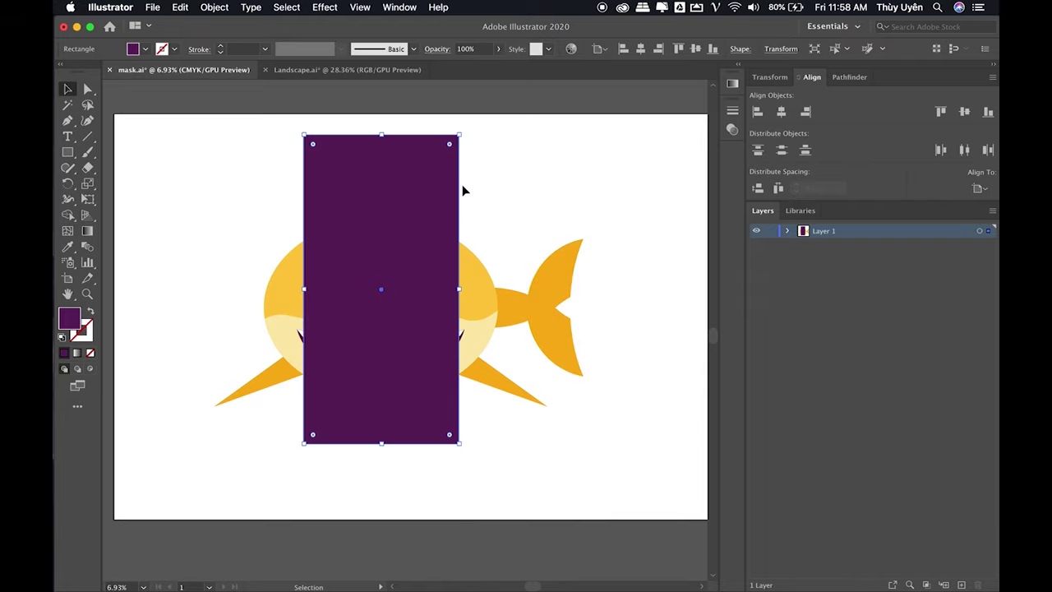
pyautogui.moveTo(441, 174); pyautogui.dragTo(441, 196)
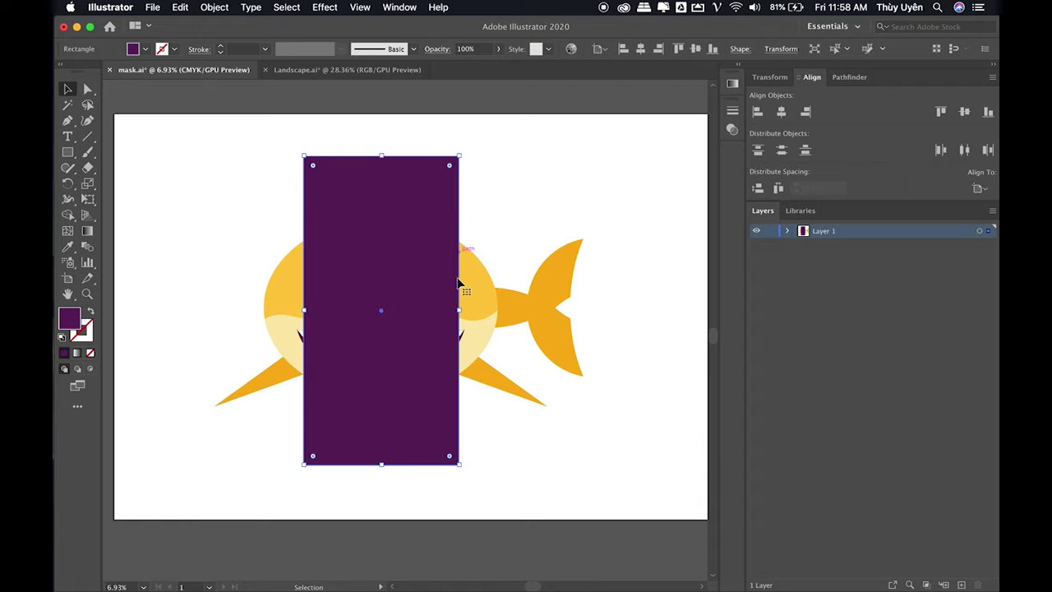
# - Select the rectangle together with the whole shark
pyautogui.click(243, 165)
pyautogui.moveTo(193, 135)
pyautogui.mouseDown()
pyautogui.moveTo(581, 447)
pyautogui.moveTo(620, 507)
pyautogui.mouseUp()
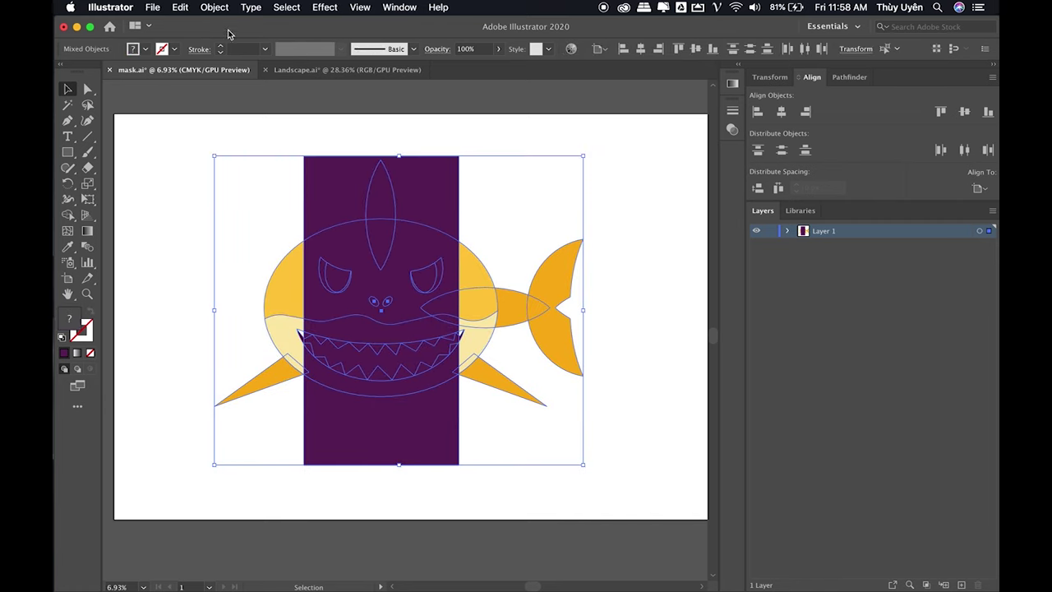
pyautogui.click(215, 8)
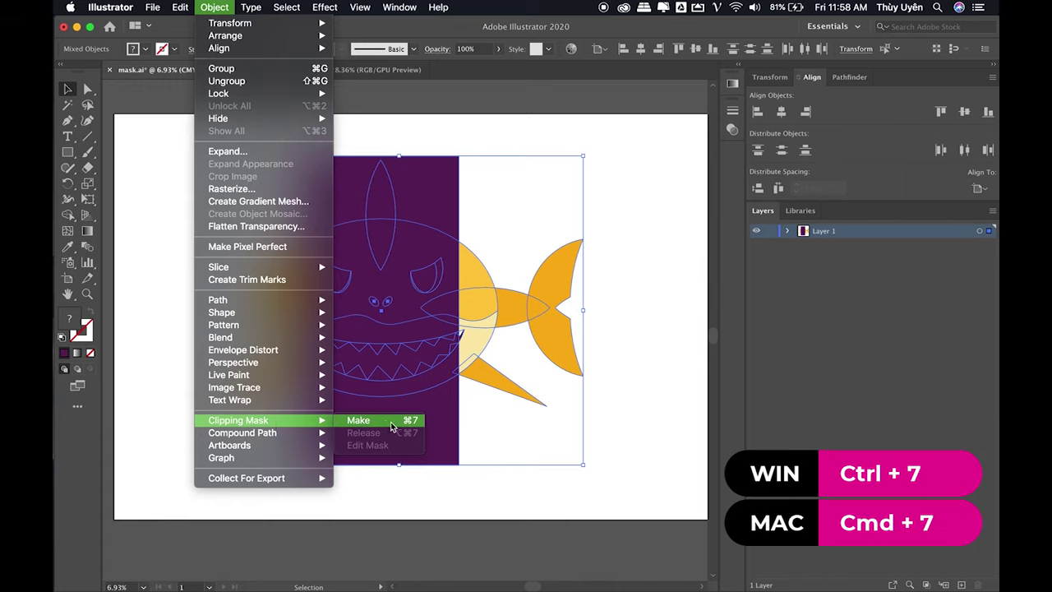
# - Make a clipping mask from the rectangle over the shark, then deselect
pyautogui.click(389, 425)
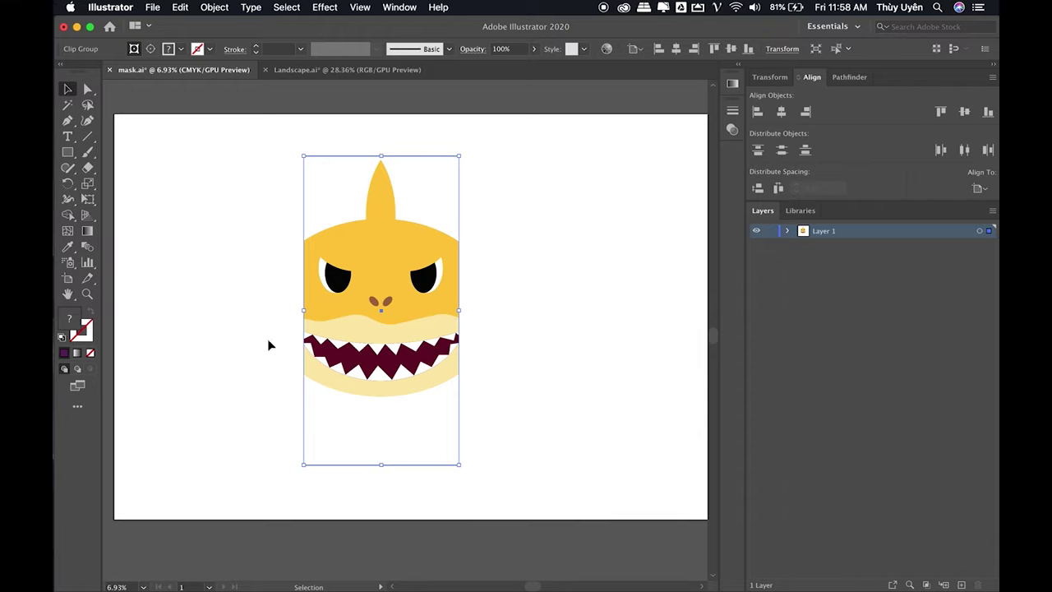
pyautogui.click(517, 277)
# - Shift the clipped shark slightly right, trying a shorter crop and then undoing it
pyautogui.click(407, 260)
pyautogui.moveTo(373, 261)
pyautogui.mouseDown()
pyautogui.moveTo(301, 260)
pyautogui.moveTo(468, 240)
pyautogui.mouseUp()
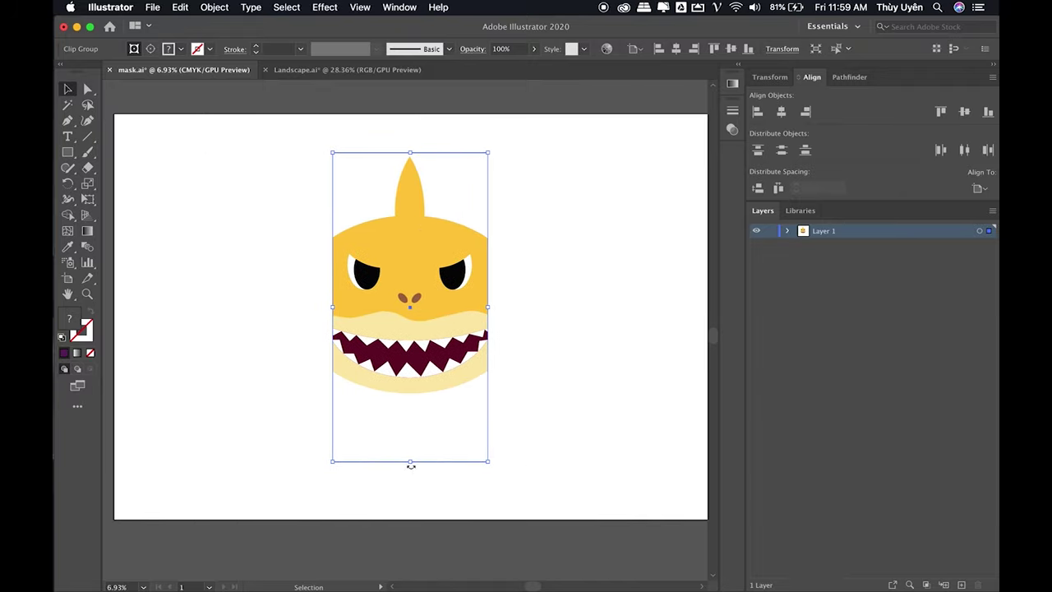
pyautogui.moveTo(411, 462); pyautogui.dragTo(417, 370)
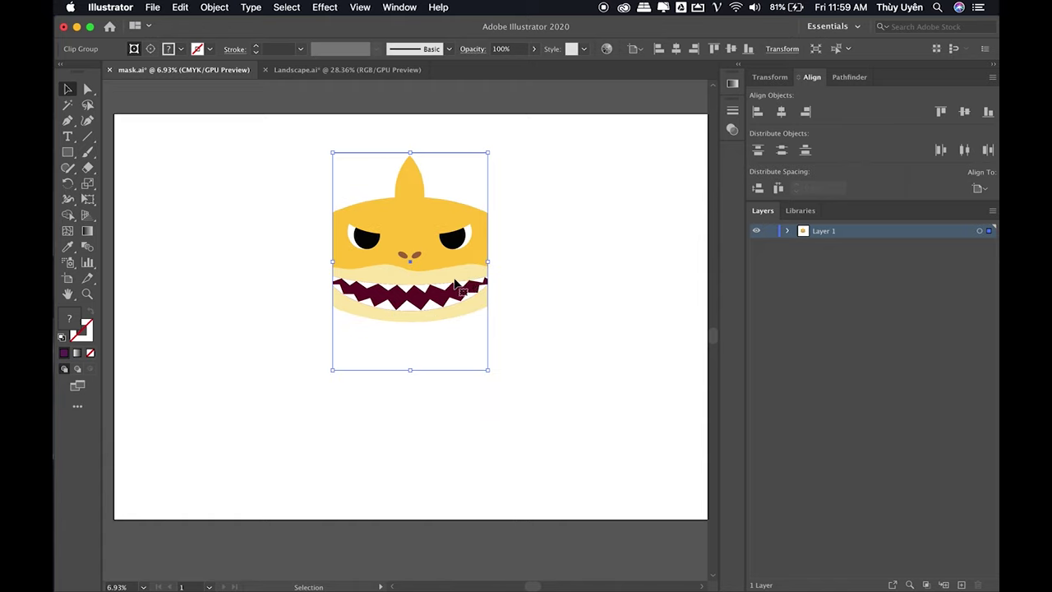
pyautogui.press('a')
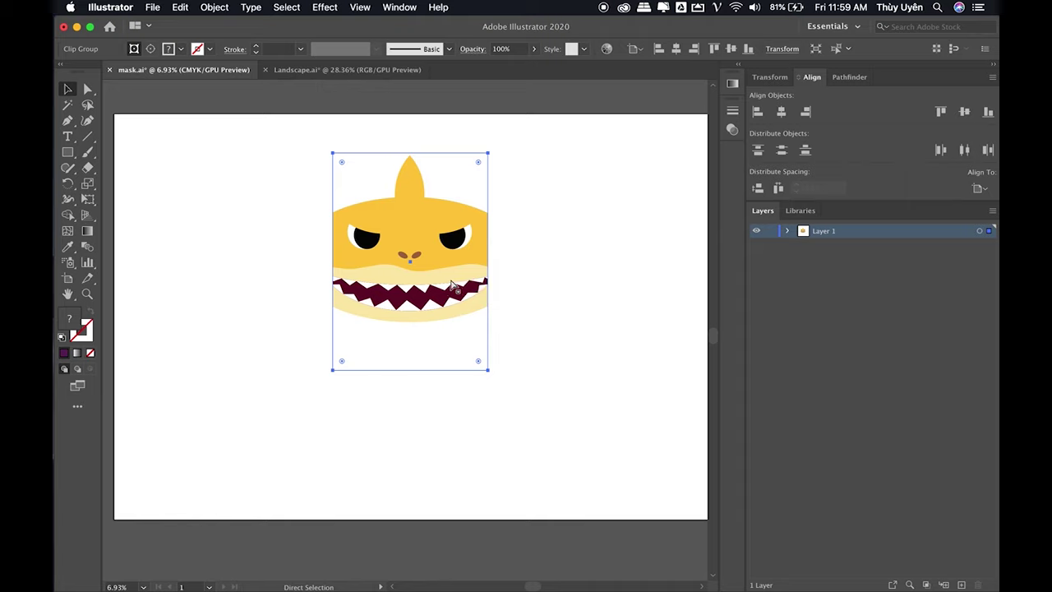
pyautogui.hotkey('ctrl', 'z')
pyautogui.press('v')
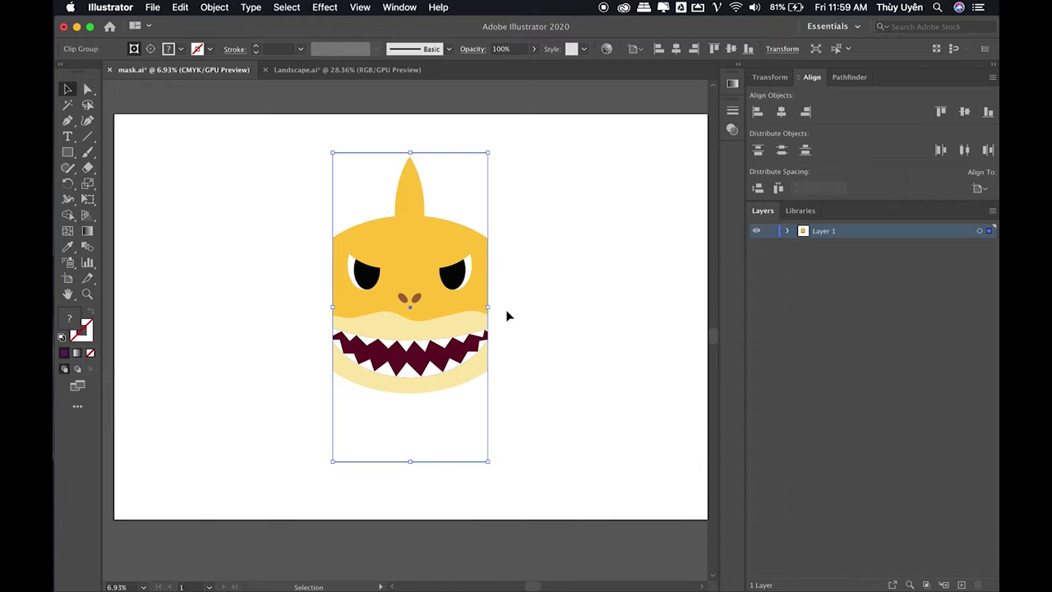
pyautogui.hotkey('ctrl', 'z')
pyautogui.hotkey('ctrl', 'shift', 'z')
# - Release the clipping mask and select the now-empty rectangle
pyautogui.click(214, 8)
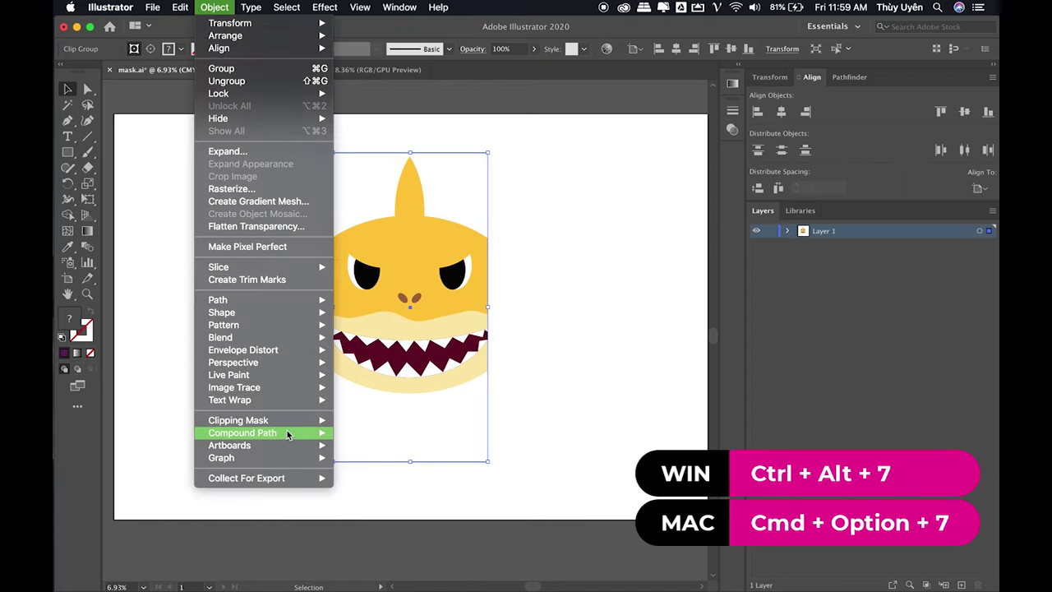
pyautogui.moveTo(238, 420)
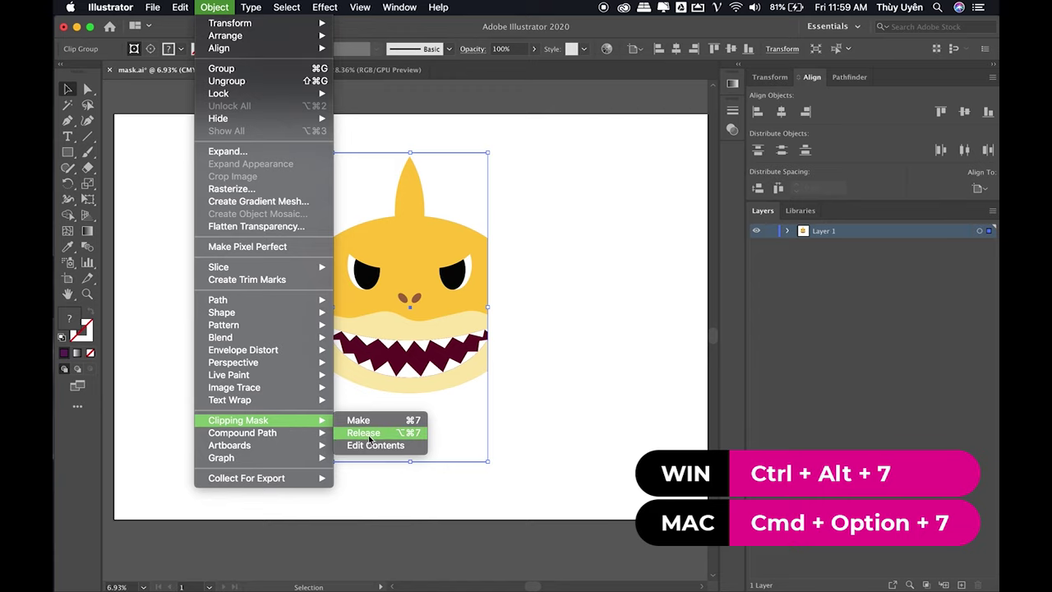
pyautogui.click(377, 437)
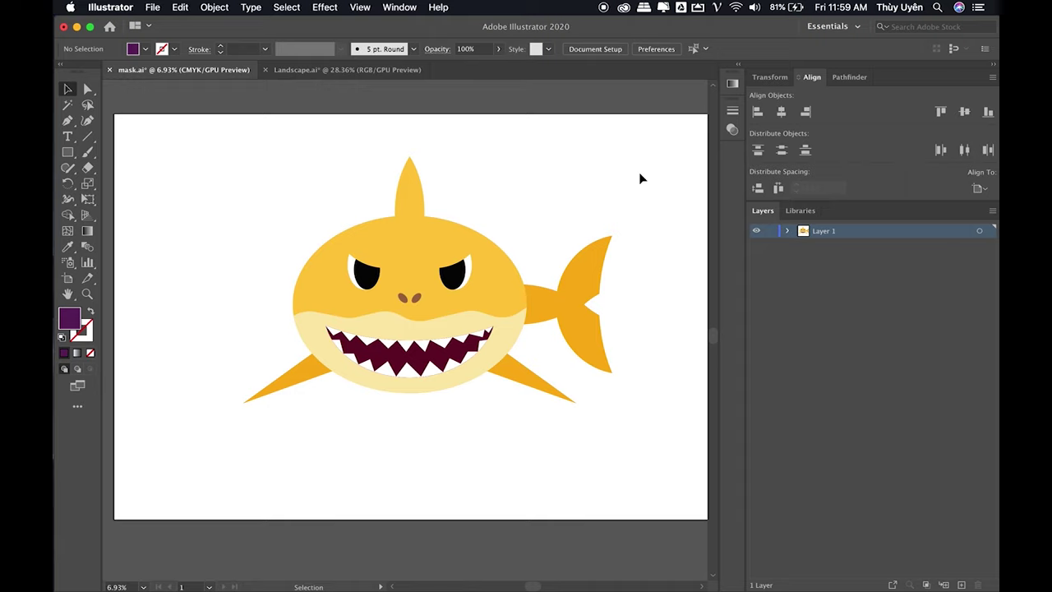
pyautogui.click(472, 146)
# - Nudge the rectangle right, re-clip the shark to it (Cmd+7), and drag the clip left
pyautogui.moveTo(451, 144); pyautogui.dragTo(472, 144)
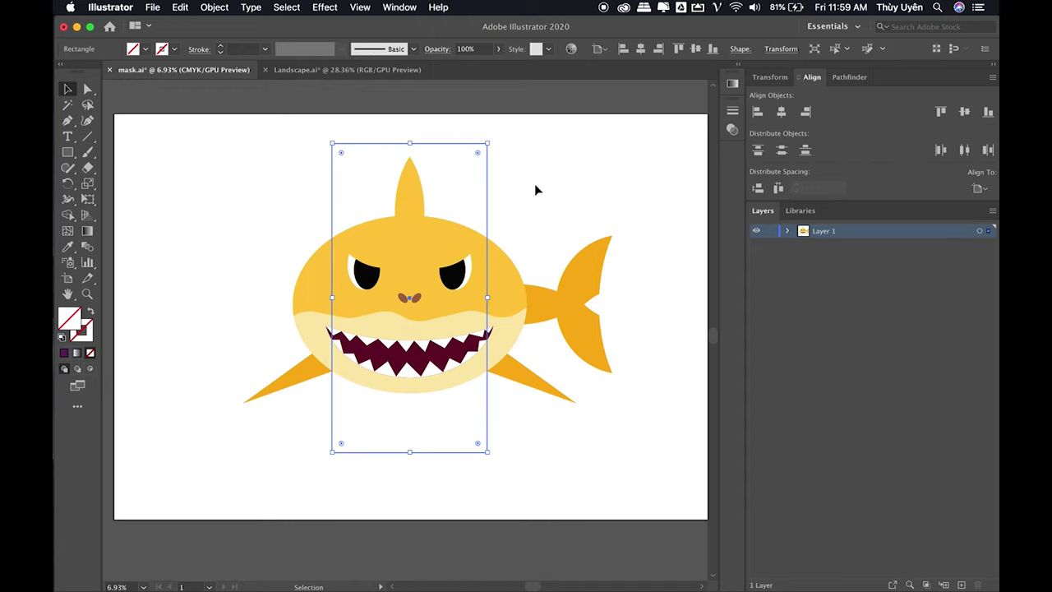
pyautogui.press('super+a')
pyautogui.press('super+7')
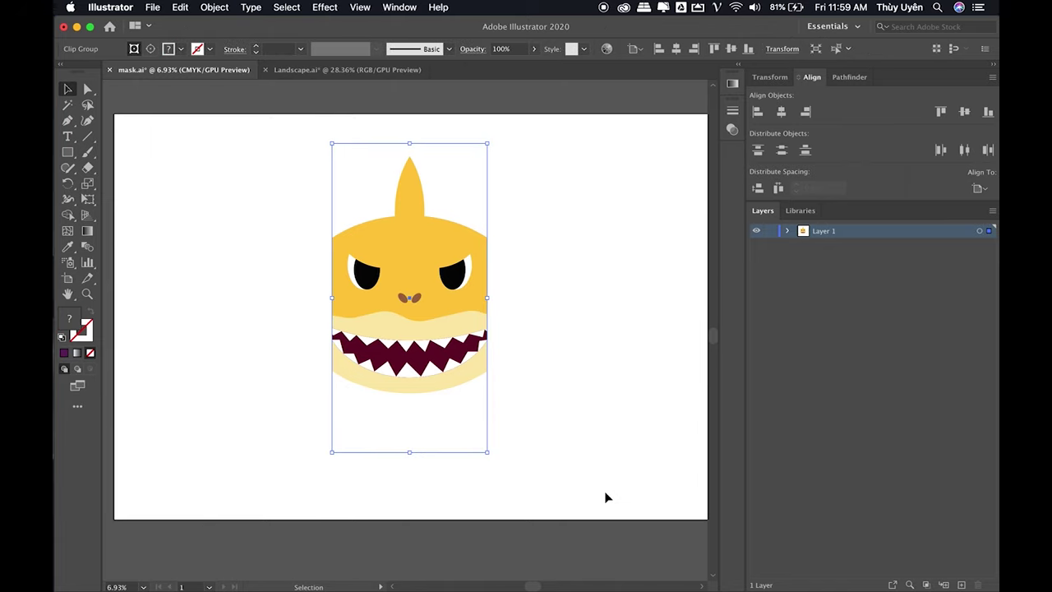
pyautogui.moveTo(418, 242); pyautogui.dragTo(318, 254)
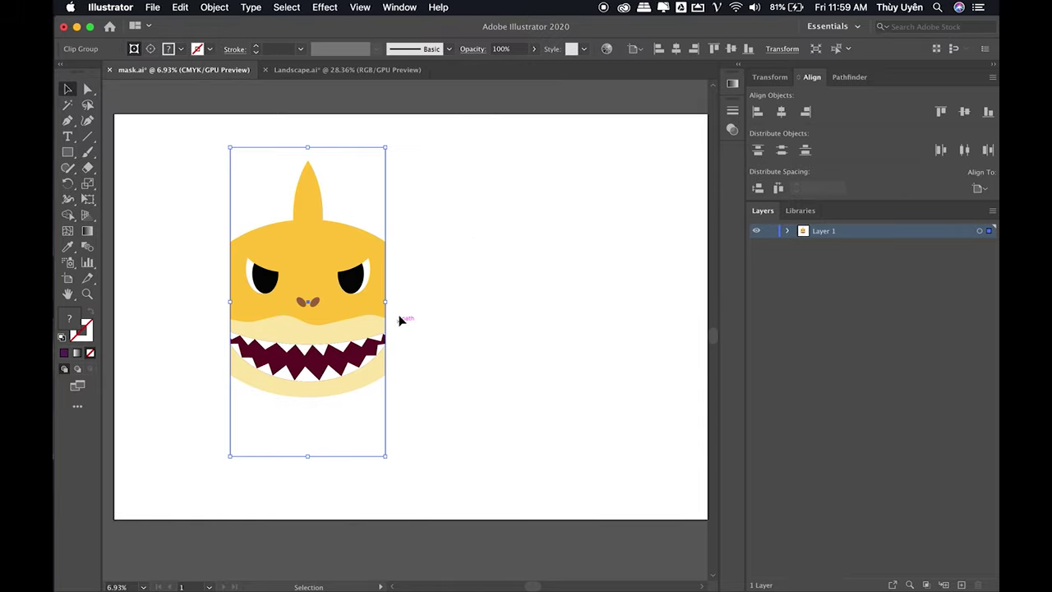
pyautogui.click(788, 232)
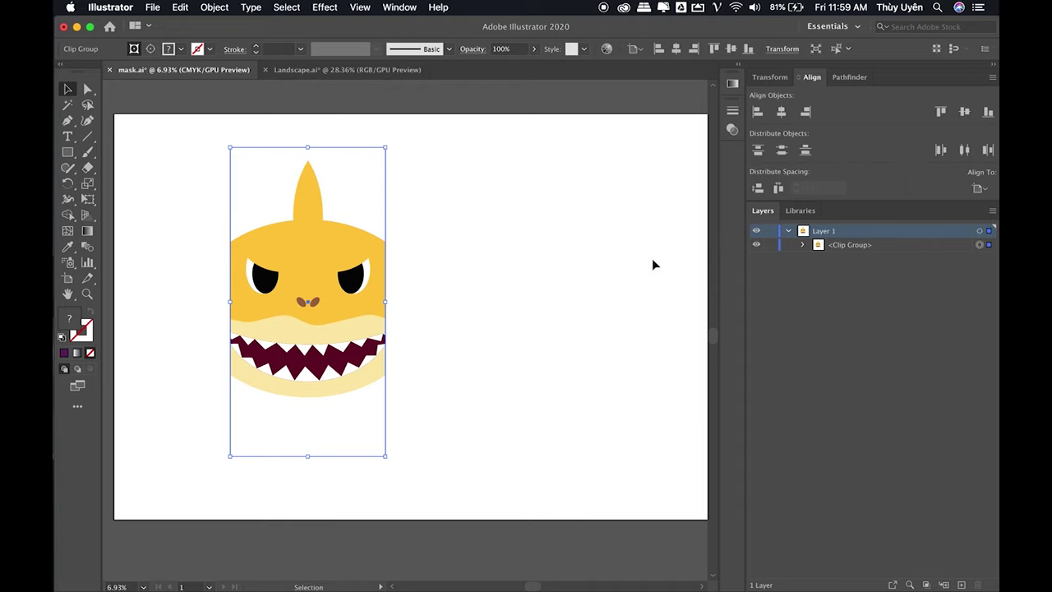
# - Expand the Clip Group in the Layers panel and target the mask Rectangle alone
pyautogui.click(804, 245)
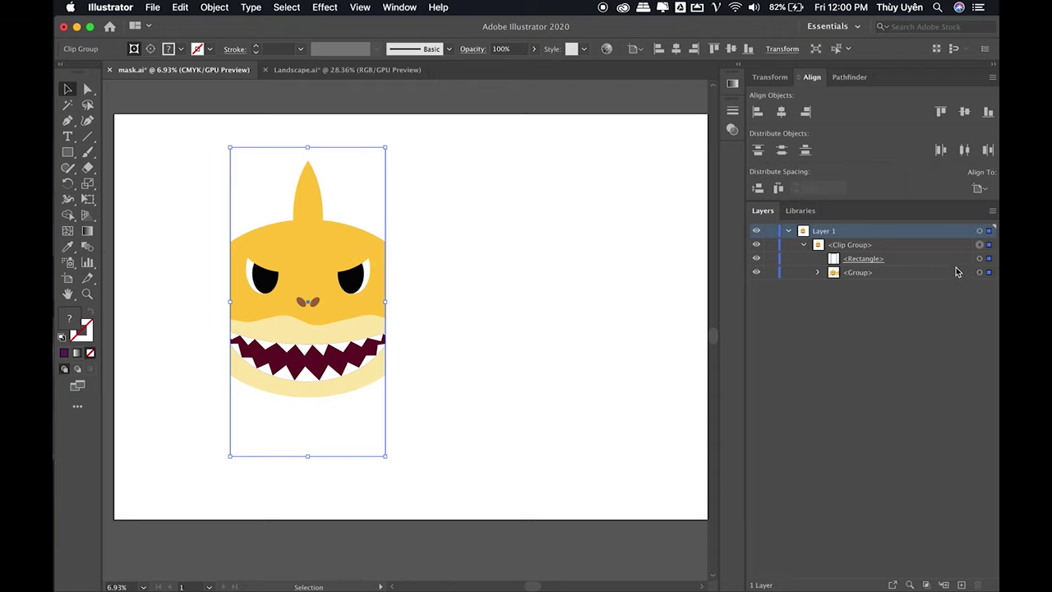
pyautogui.click(661, 240)
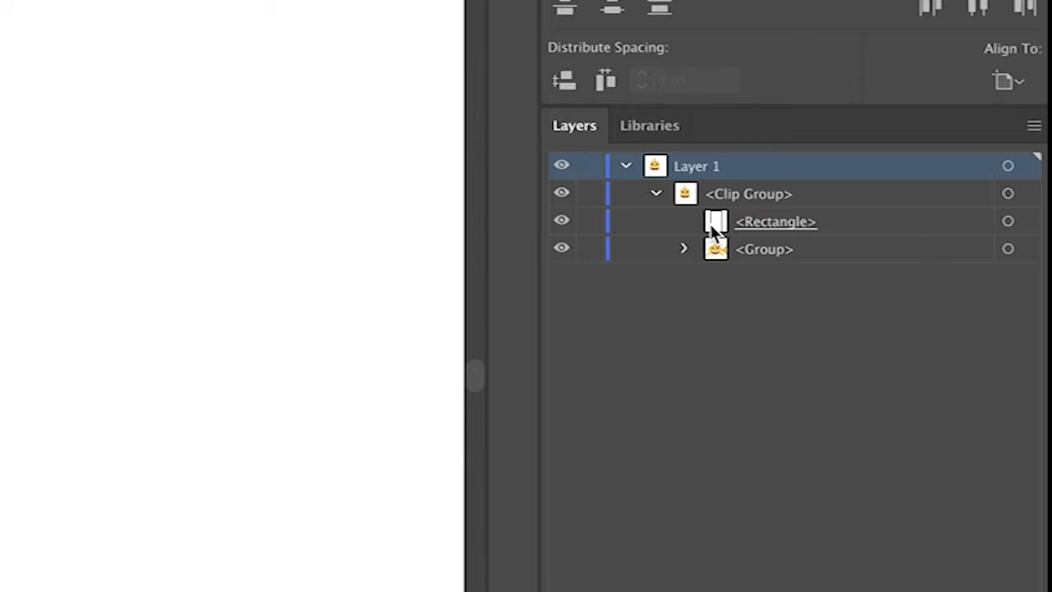
pyautogui.click(1008, 223)
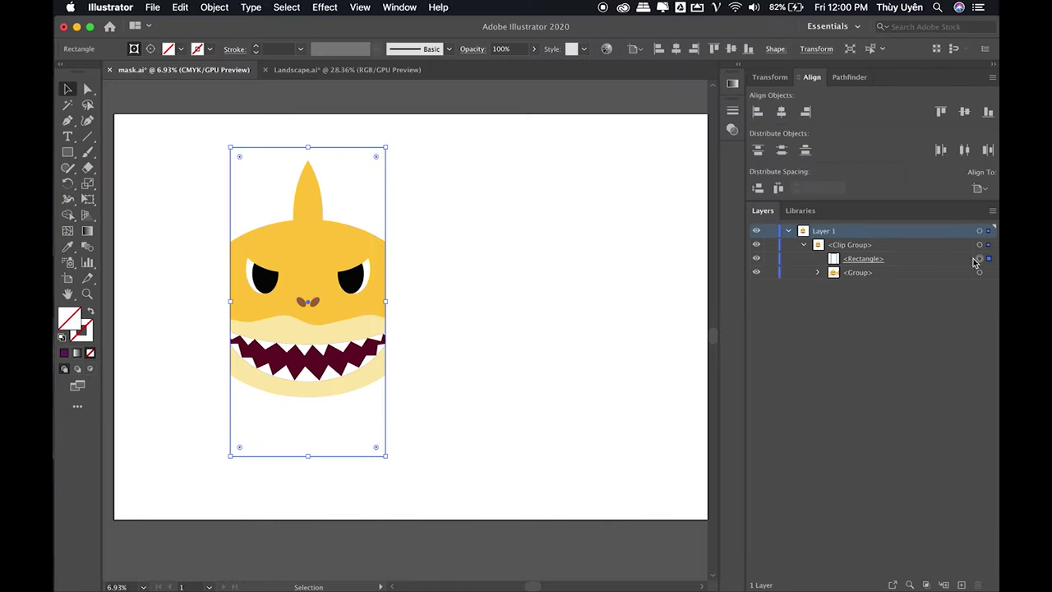
# - Resize the clipping rectangle's edges to frame the shark's fin while cropping the tail
pyautogui.moveTo(387, 148); pyautogui.dragTo(385, 213)
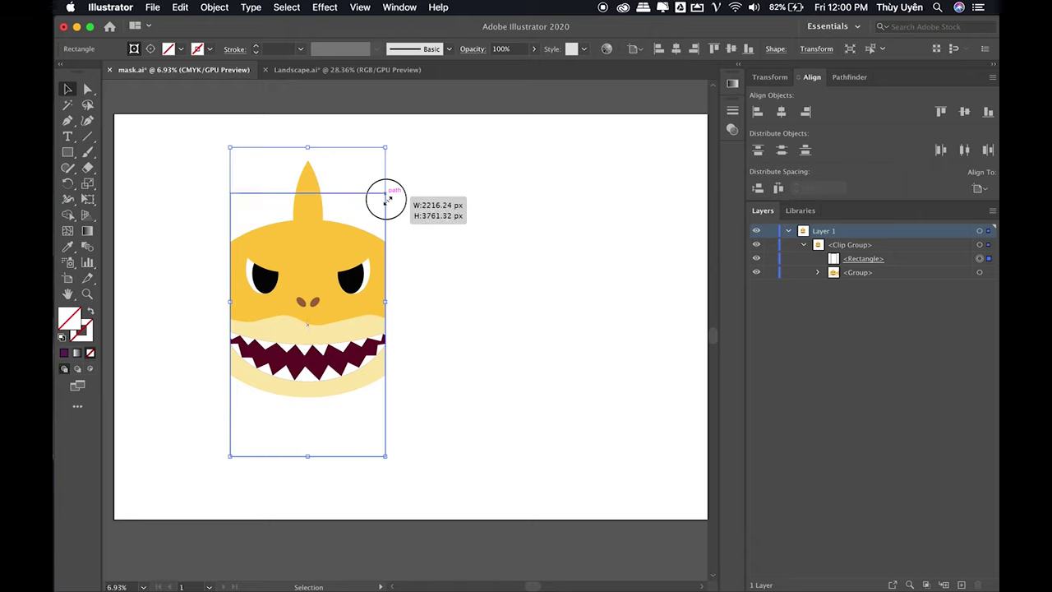
pyautogui.moveTo(386, 455); pyautogui.dragTo(400, 379)
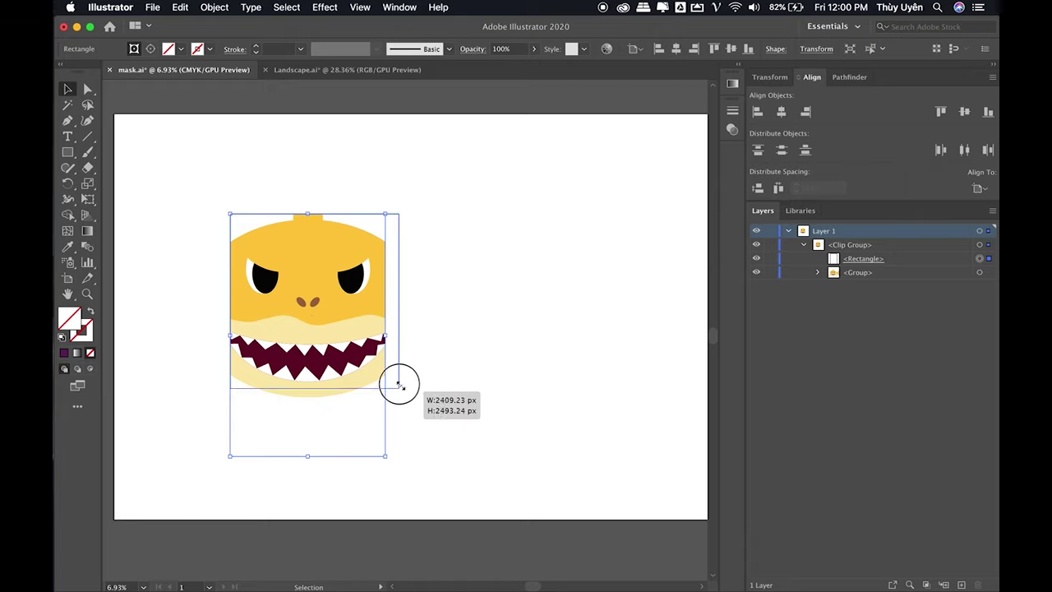
pyautogui.moveTo(401, 297); pyautogui.dragTo(539, 296)
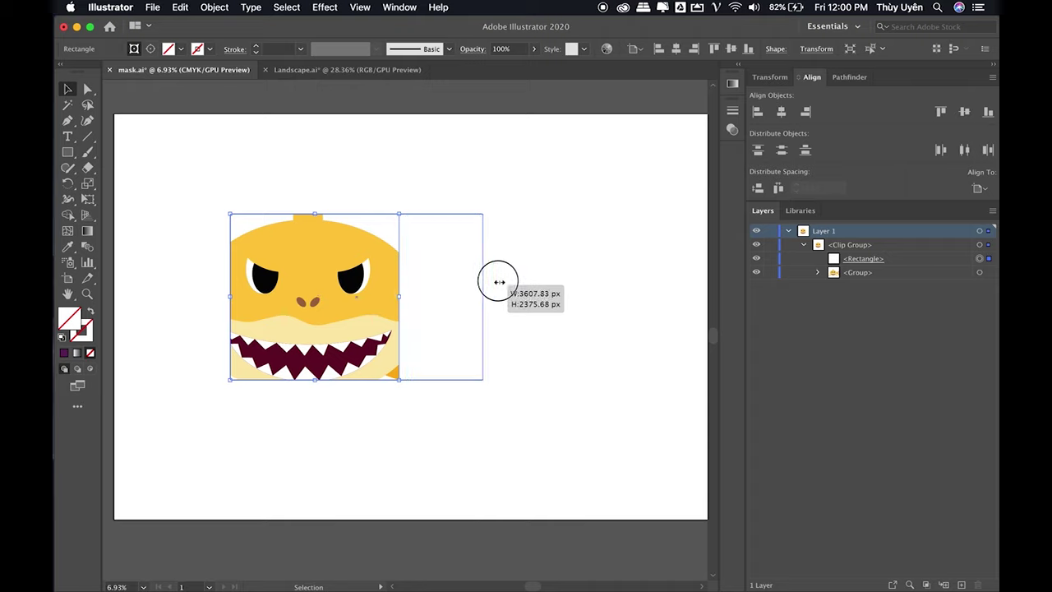
pyautogui.moveTo(387, 212); pyautogui.dragTo(388, 193)
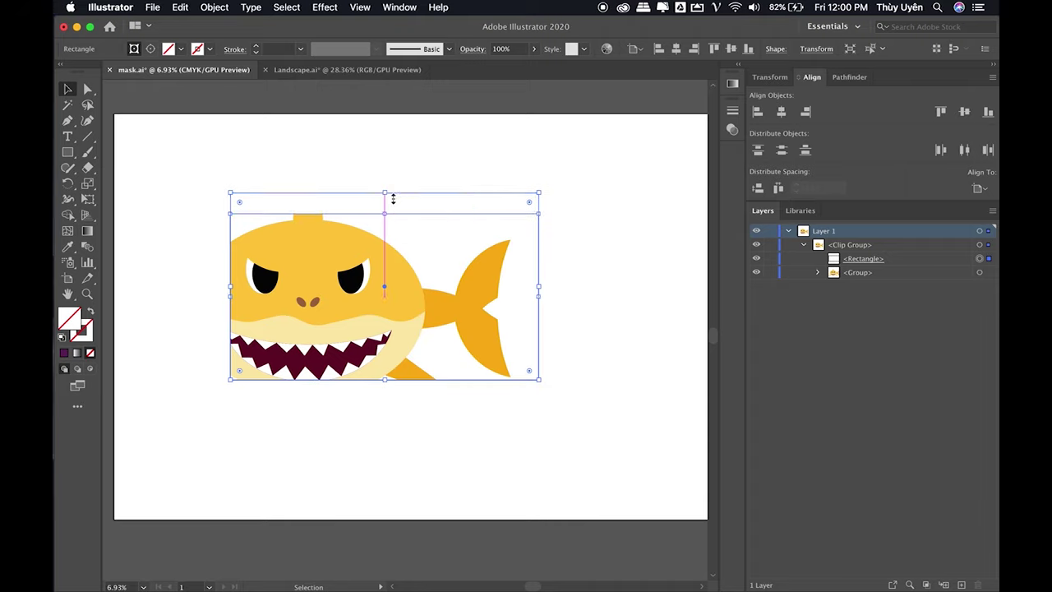
pyautogui.moveTo(539, 286); pyautogui.dragTo(403, 306)
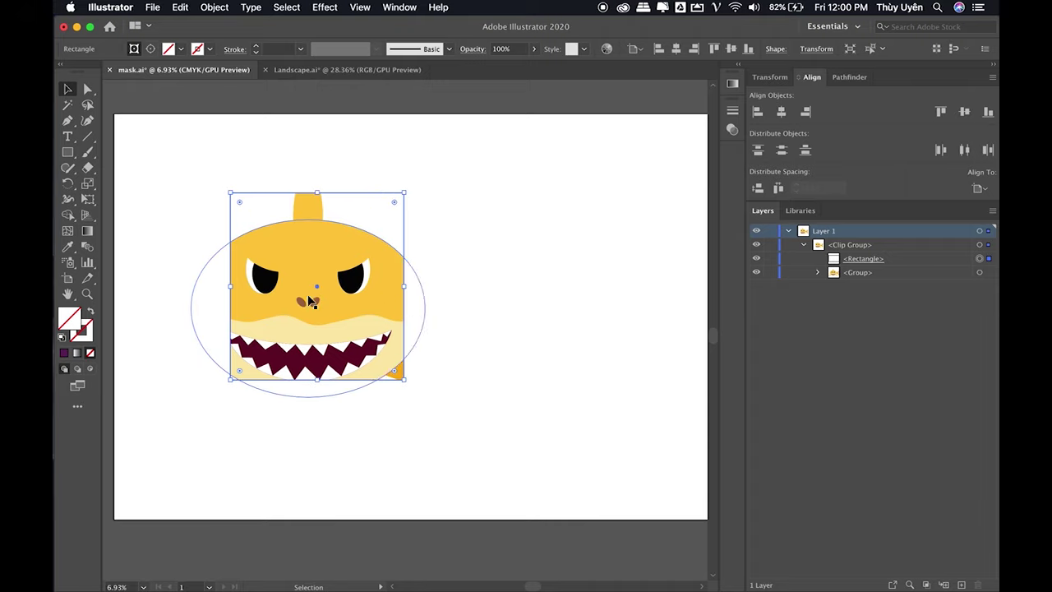
pyautogui.moveTo(230, 286); pyautogui.dragTo(184, 296)
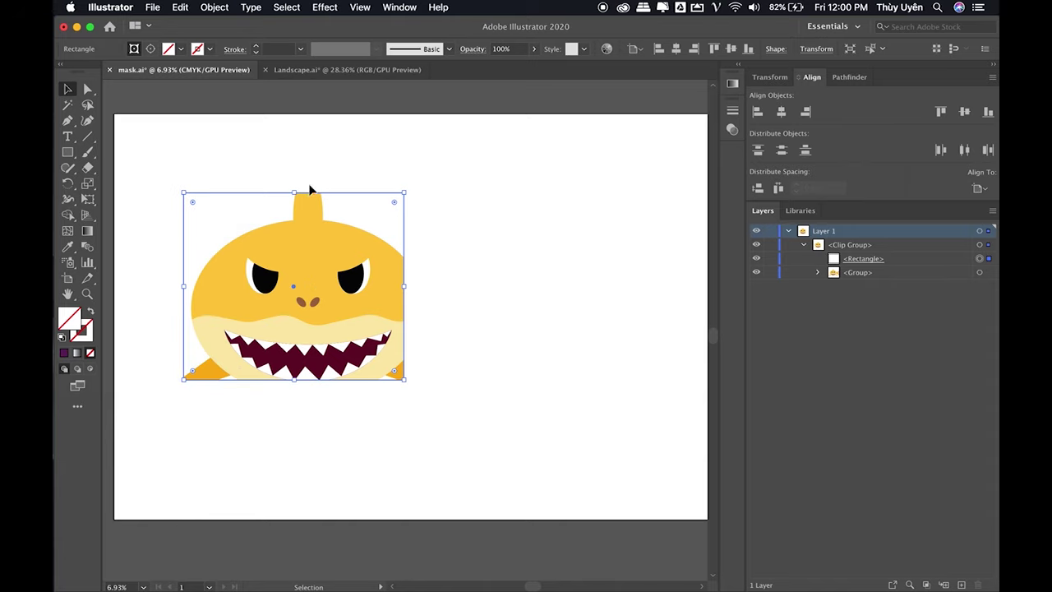
pyautogui.moveTo(294, 193); pyautogui.dragTo(307, 167)
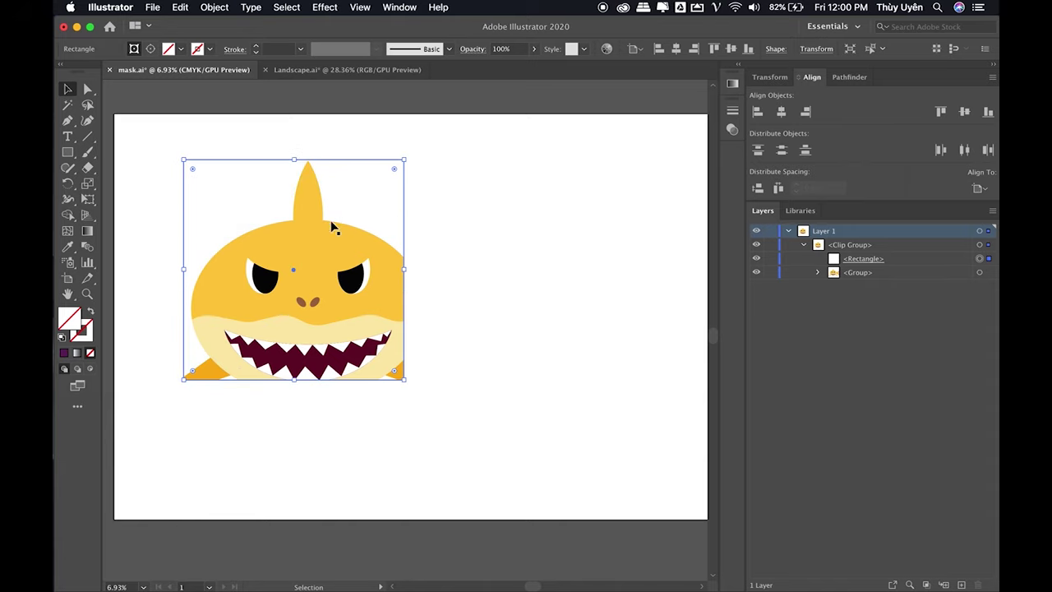
# - Rotate the clipping rectangle 45° into a diamond and move it down over the shark
pyautogui.moveTo(407, 156); pyautogui.dragTo(404, 244)
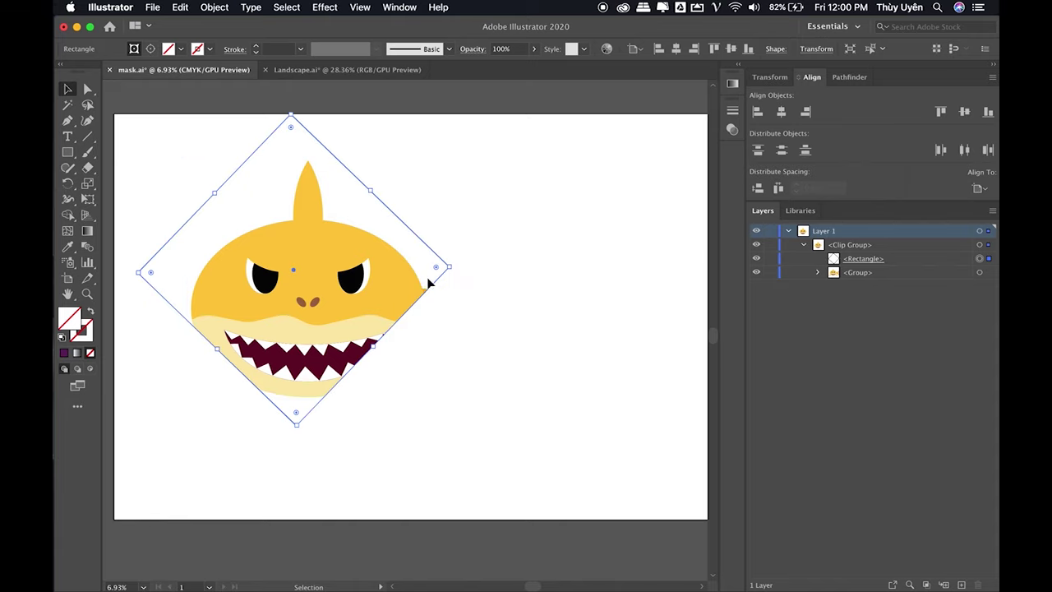
pyautogui.moveTo(436, 283)
pyautogui.mouseDown()
pyautogui.moveTo(420, 275)
pyautogui.moveTo(425, 285)
pyautogui.mouseUp()
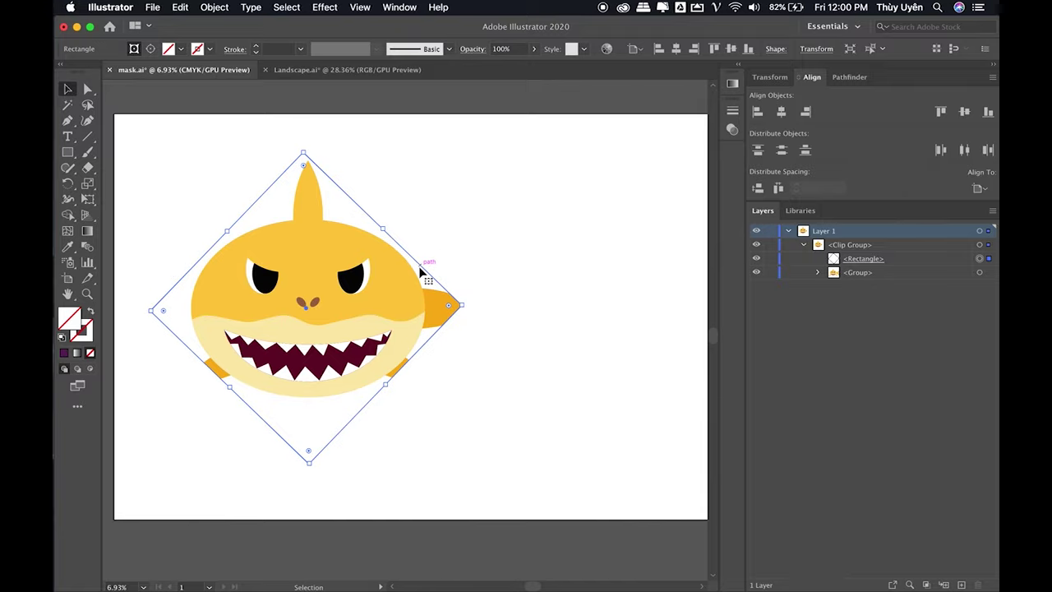
pyautogui.click(591, 295)
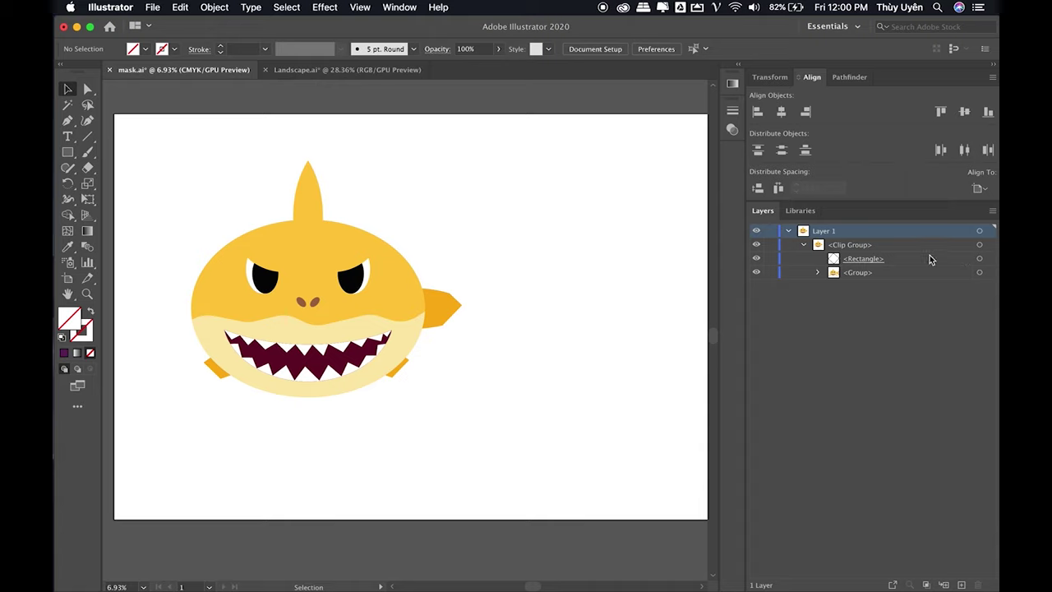
# - Enter Isolation Mode on the shark's clip group to edit its clipping rectangle
pyautogui.click(356, 300)
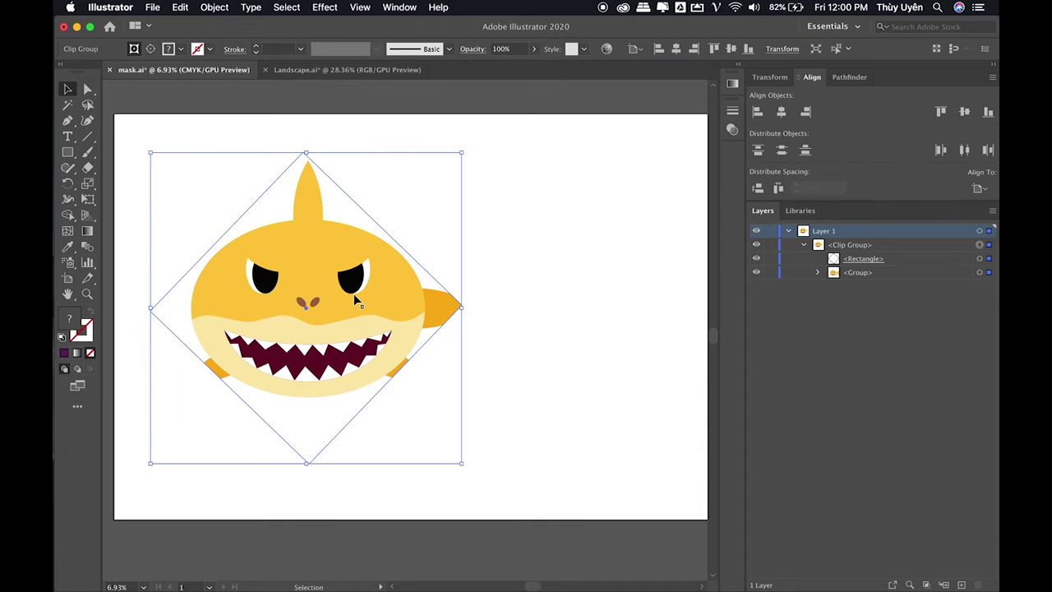
pyautogui.click(572, 217)
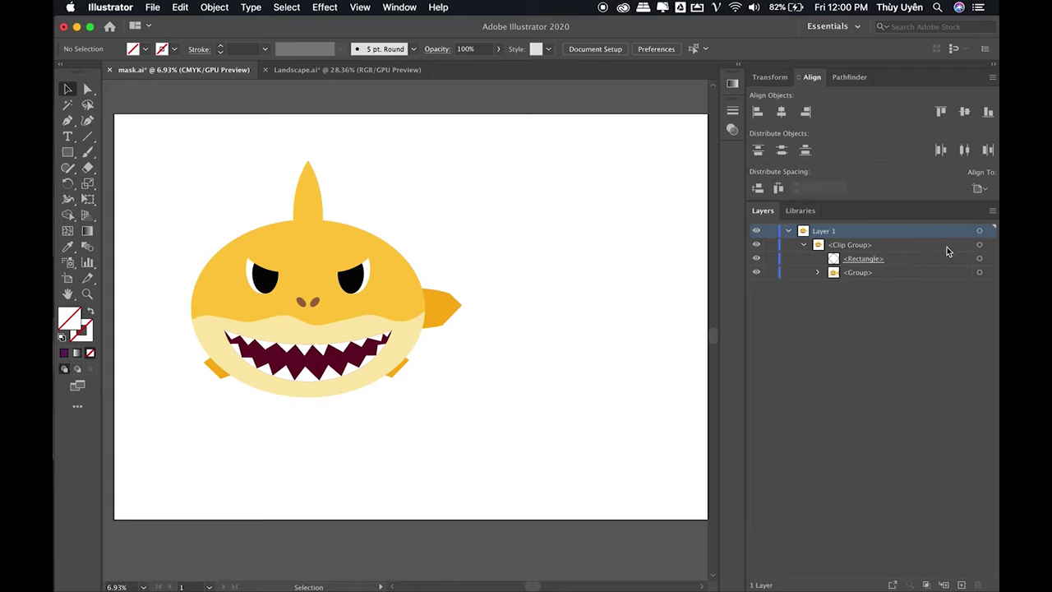
pyautogui.click(347, 197)
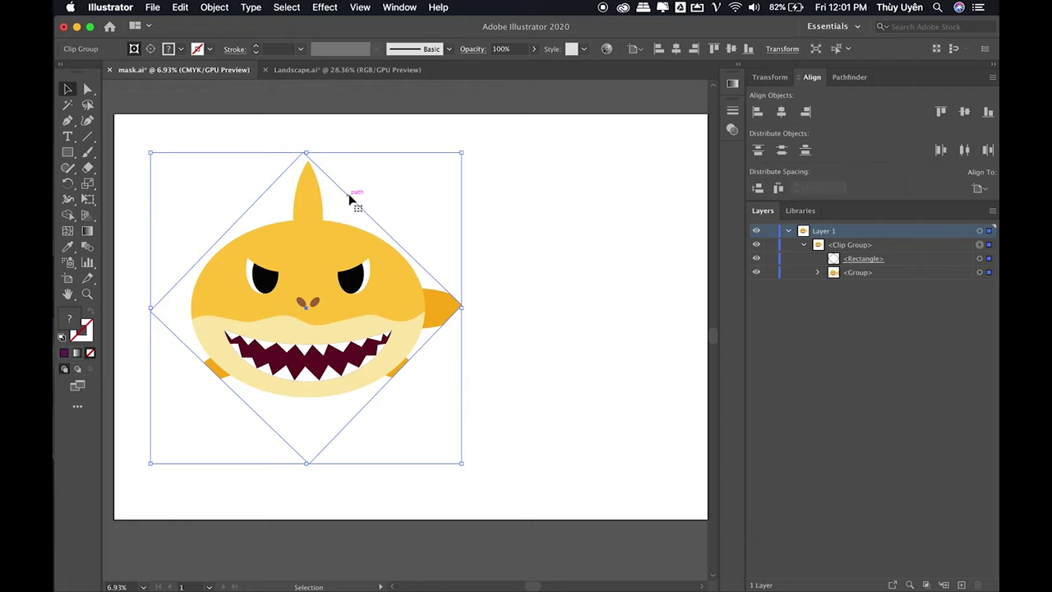
pyautogui.doubleClick(348, 198)
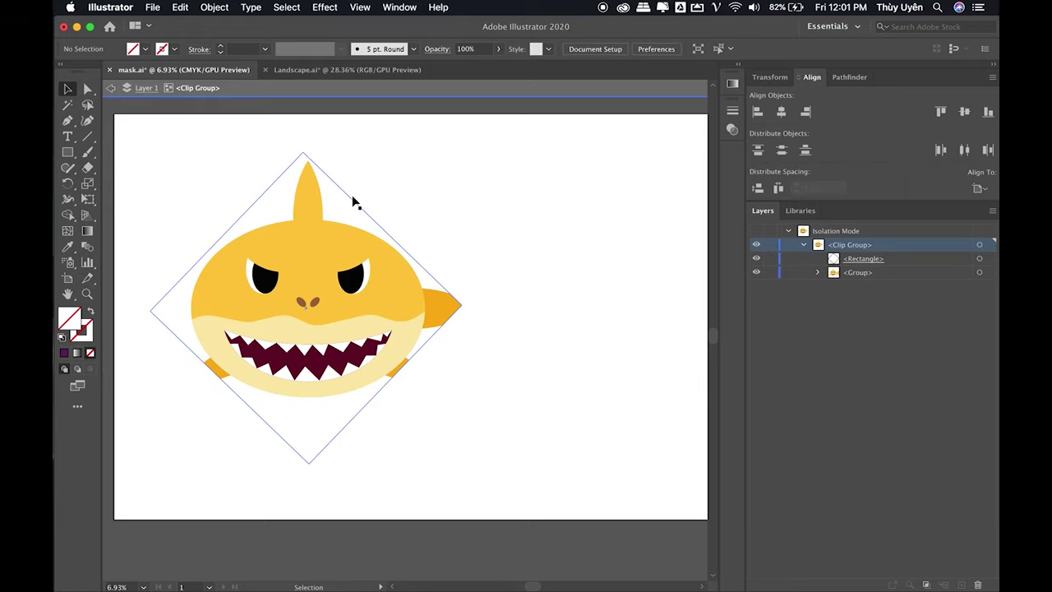
pyautogui.doubleClick(348, 198)
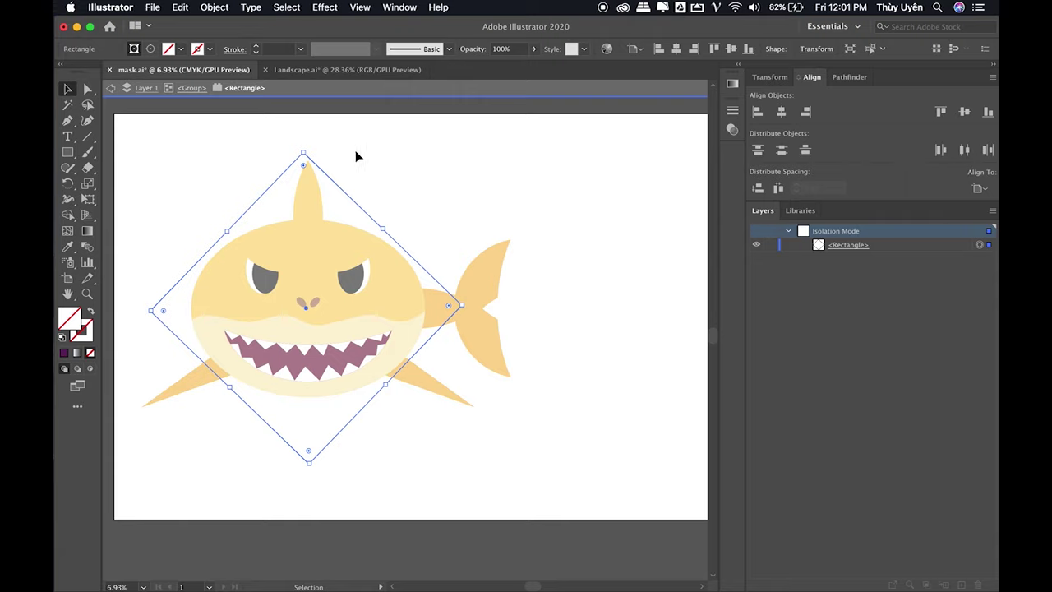
# - Rotate and narrow the clipping rectangle into a tilted shape, then exit isolation
pyautogui.moveTo(307, 163)
pyautogui.mouseDown()
pyautogui.moveTo(357, 171)
pyautogui.moveTo(319, 167)
pyautogui.moveTo(328, 168)
pyautogui.mouseUp()
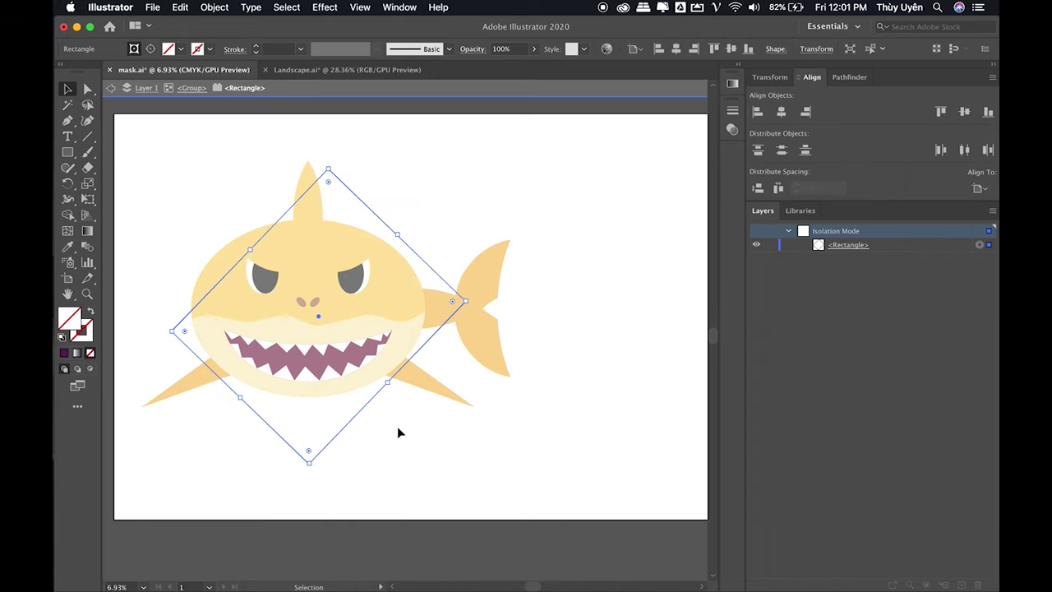
pyautogui.moveTo(465, 301); pyautogui.dragTo(458, 278)
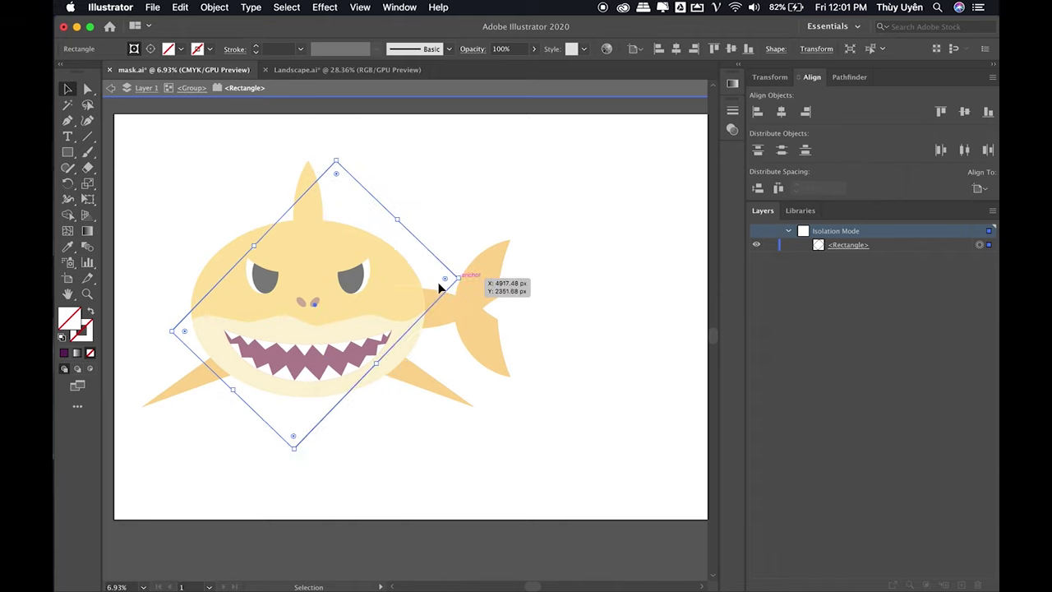
pyautogui.moveTo(384, 383); pyautogui.dragTo(373, 365)
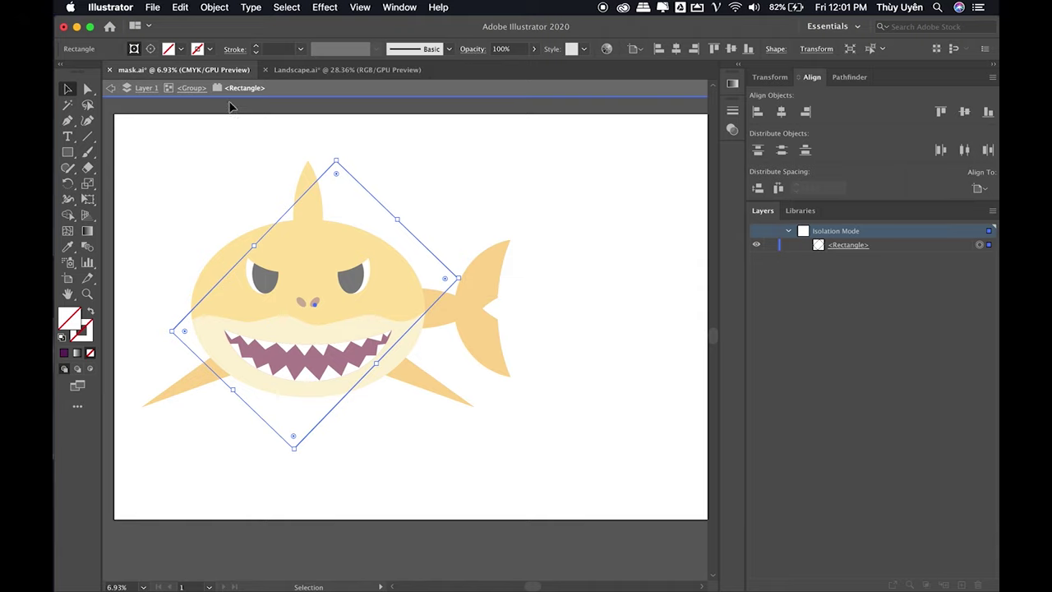
pyautogui.click(112, 89)
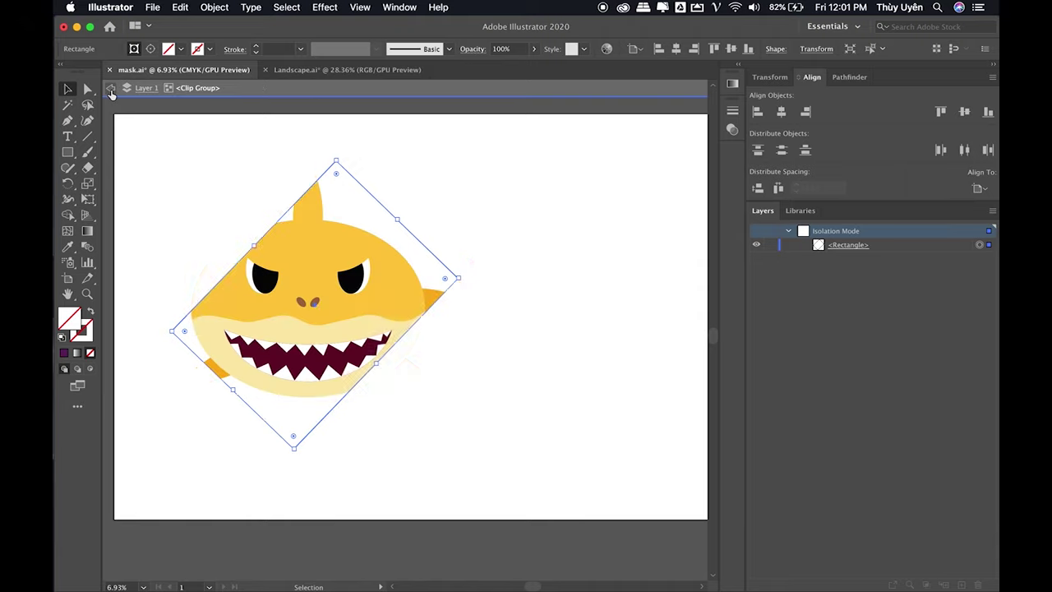
pyautogui.hotkey('ctrl', '7')
pyautogui.click(112, 89)
pyautogui.click(112, 89)
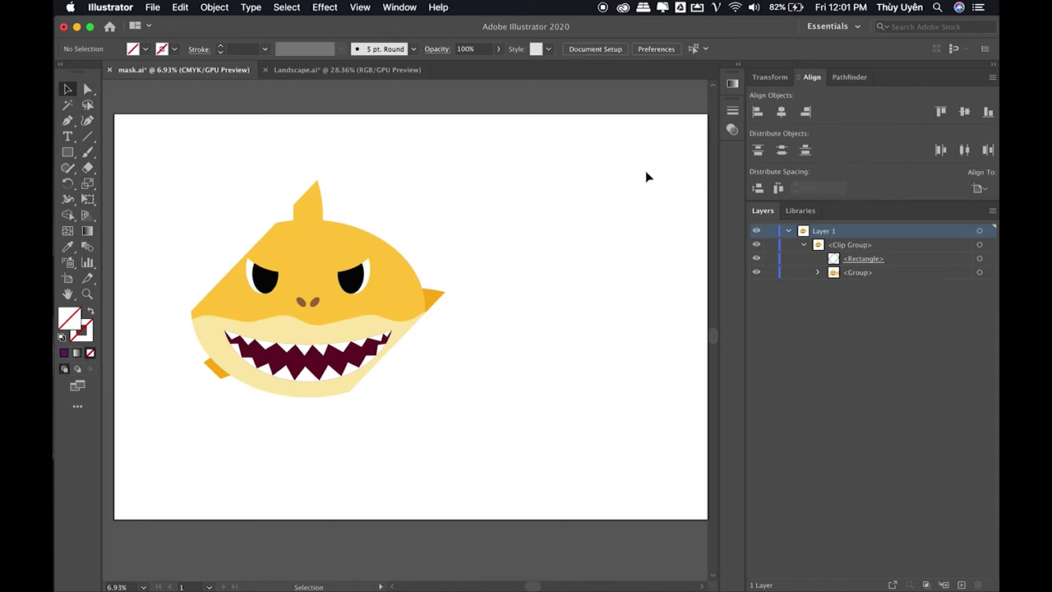
pyautogui.hotkey('ctrl', 'Tab')
# - Copy the purple pine tree from Landscape.ai, paste it into mask.ai and enlarge it
pyautogui.click(622, 421)
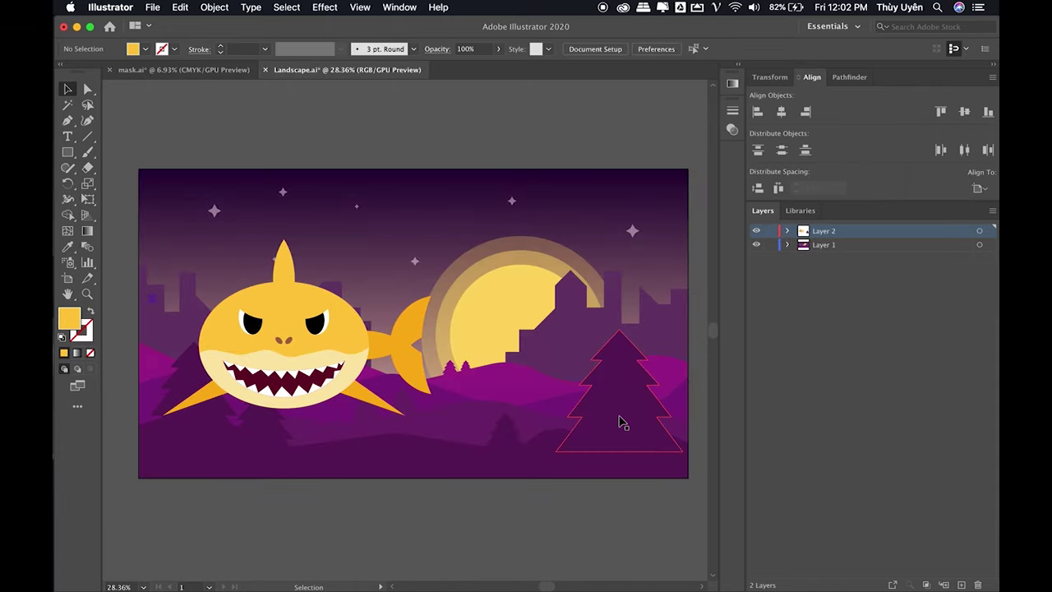
pyautogui.press('a')
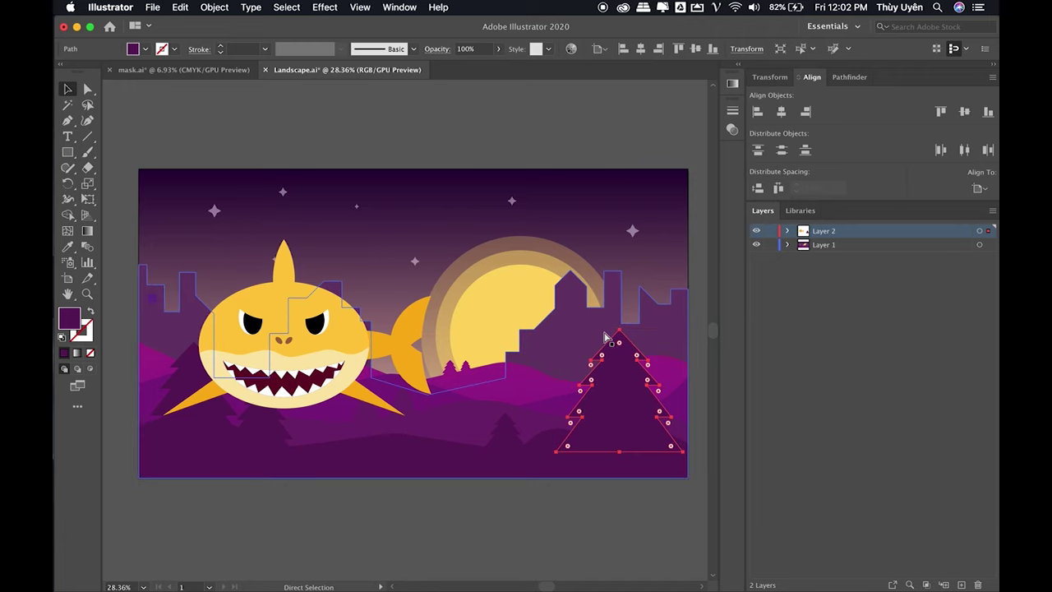
pyautogui.press('v')
pyautogui.hotkey('ctrl', 'c')
pyautogui.click(234, 70)
pyautogui.hotkey('ctrl', 'v')
pyautogui.moveTo(421, 316)
pyautogui.mouseDown()
pyautogui.moveTo(533, 237)
pyautogui.moveTo(564, 277)
pyautogui.moveTo(555, 236)
pyautogui.mouseUp()
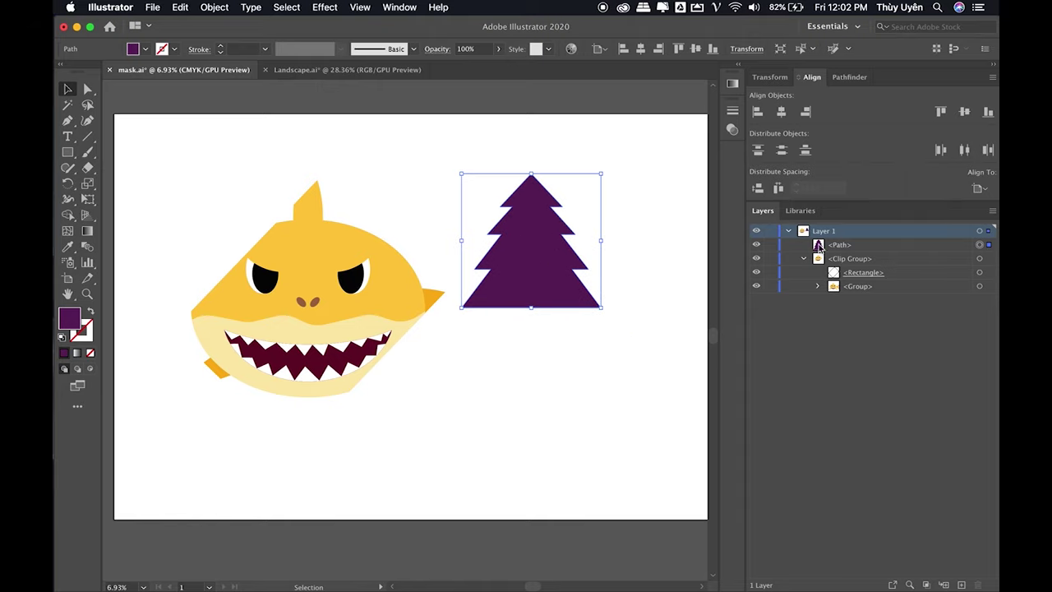
pyautogui.click(806, 260)
# - Move the tree over the shark's head and drag its path into the Clip Group in Layers
pyautogui.moveTo(540, 244)
pyautogui.mouseDown()
pyautogui.moveTo(391, 259)
pyautogui.moveTo(399, 265)
pyautogui.moveTo(317, 223)
pyautogui.moveTo(240, 237)
pyautogui.moveTo(435, 241)
pyautogui.moveTo(437, 265)
pyautogui.moveTo(465, 255)
pyautogui.moveTo(465, 236)
pyautogui.moveTo(393, 226)
pyautogui.mouseUp()
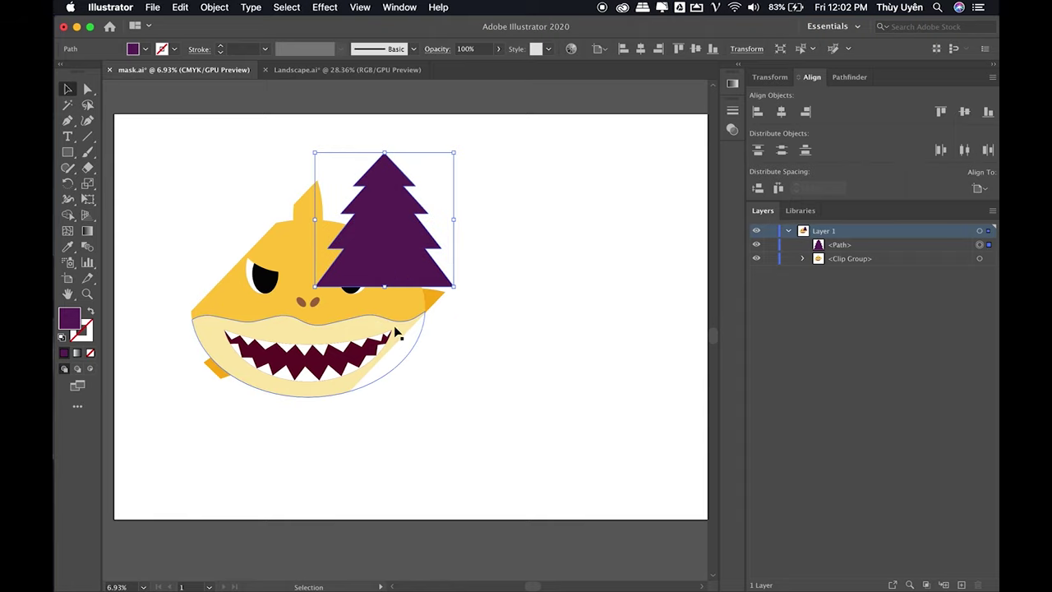
pyautogui.click(803, 259)
pyautogui.click(814, 247)
pyautogui.moveTo(813, 246)
pyautogui.mouseDown()
pyautogui.moveTo(862, 261)
pyautogui.moveTo(863, 285)
pyautogui.mouseUp()
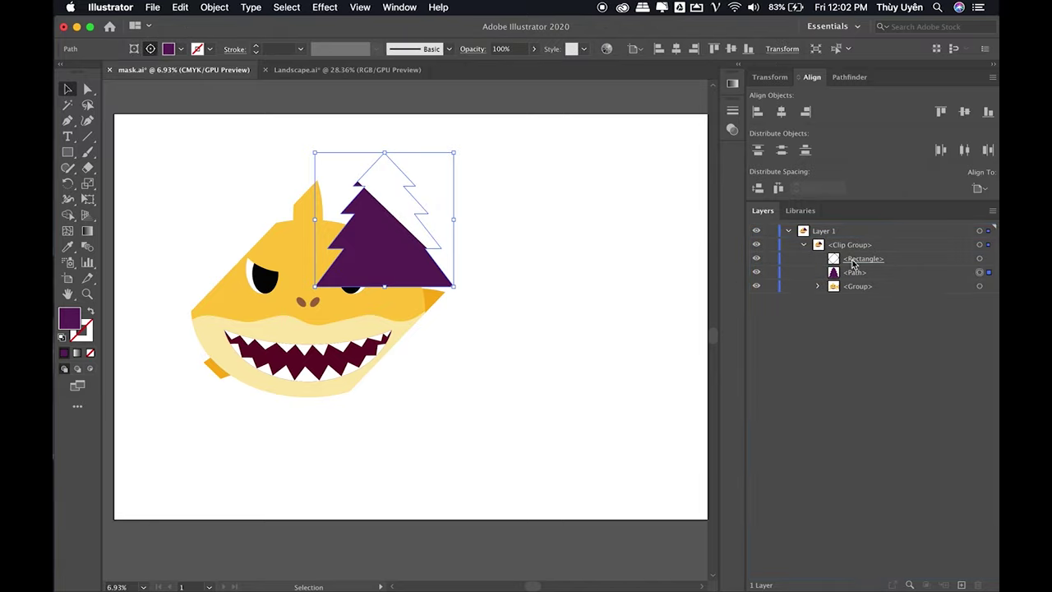
pyautogui.click(488, 240)
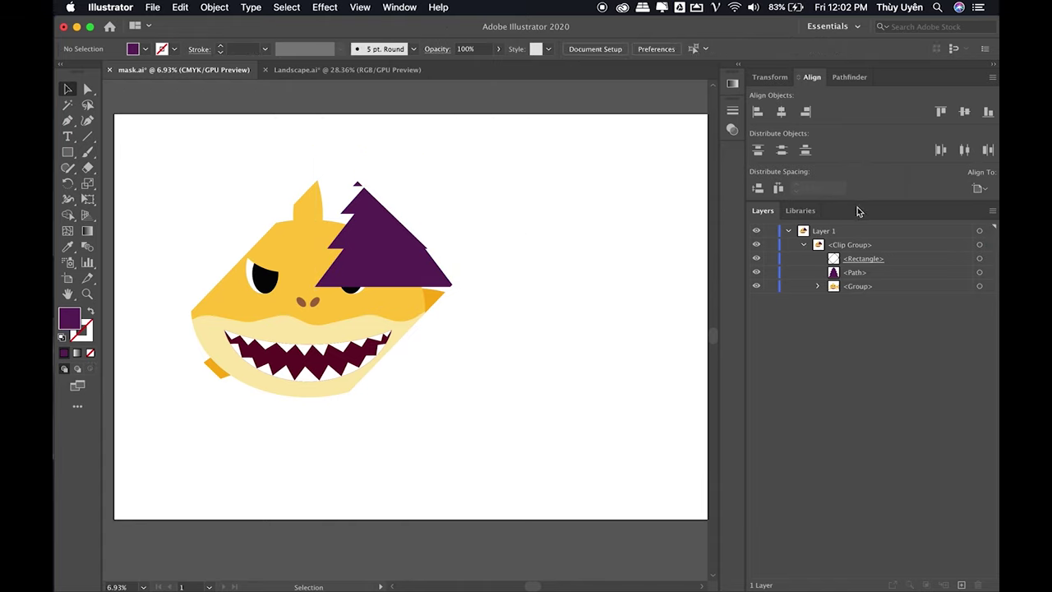
# - Reorder the tree path and clipping rectangle inside the Clip Group in the Layers panel
pyautogui.click(900, 259)
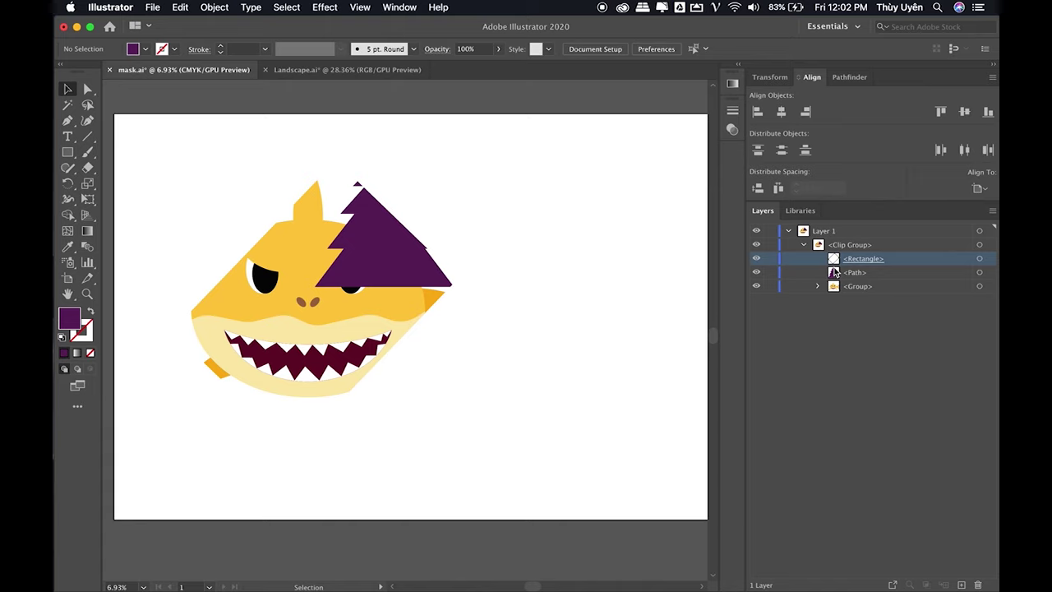
pyautogui.click(878, 273)
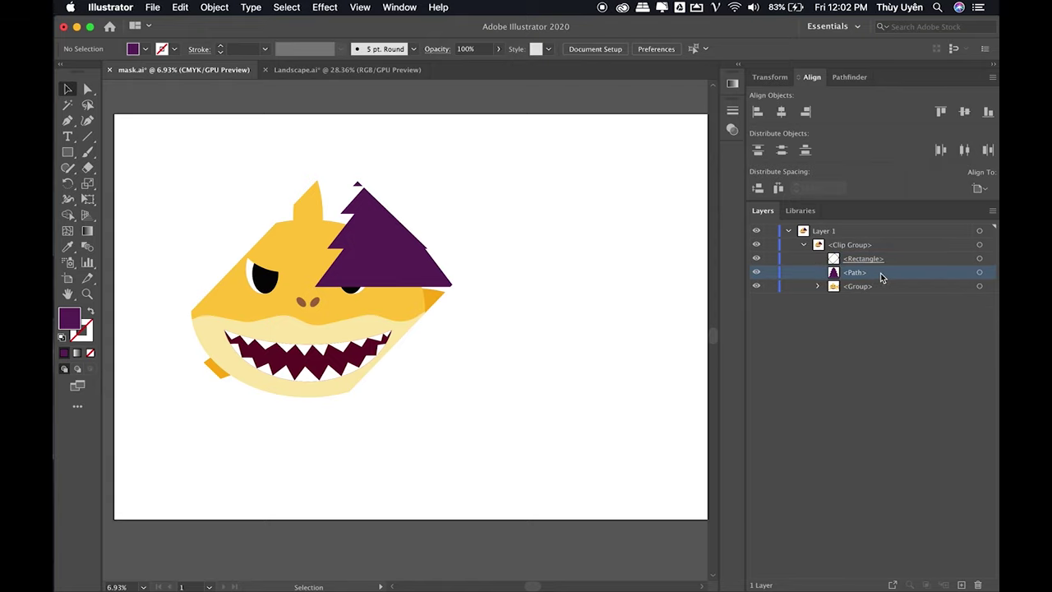
pyautogui.moveTo(880, 277); pyautogui.dragTo(871, 253)
pyautogui.click(863, 311)
pyautogui.click(403, 253)
pyautogui.click(513, 245)
pyautogui.click(886, 261)
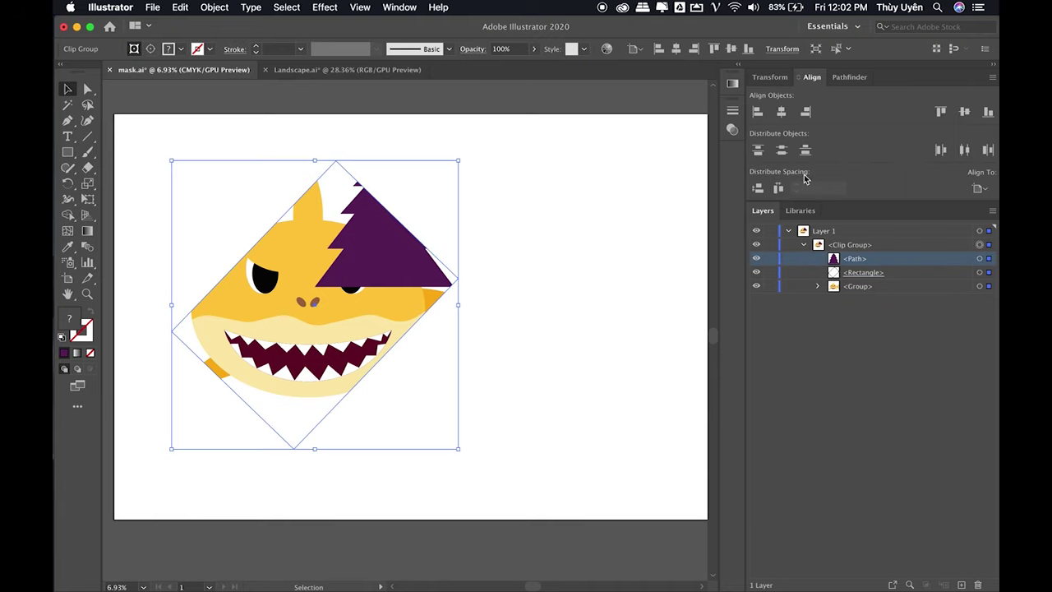
pyautogui.moveTo(859, 272); pyautogui.dragTo(857, 260)
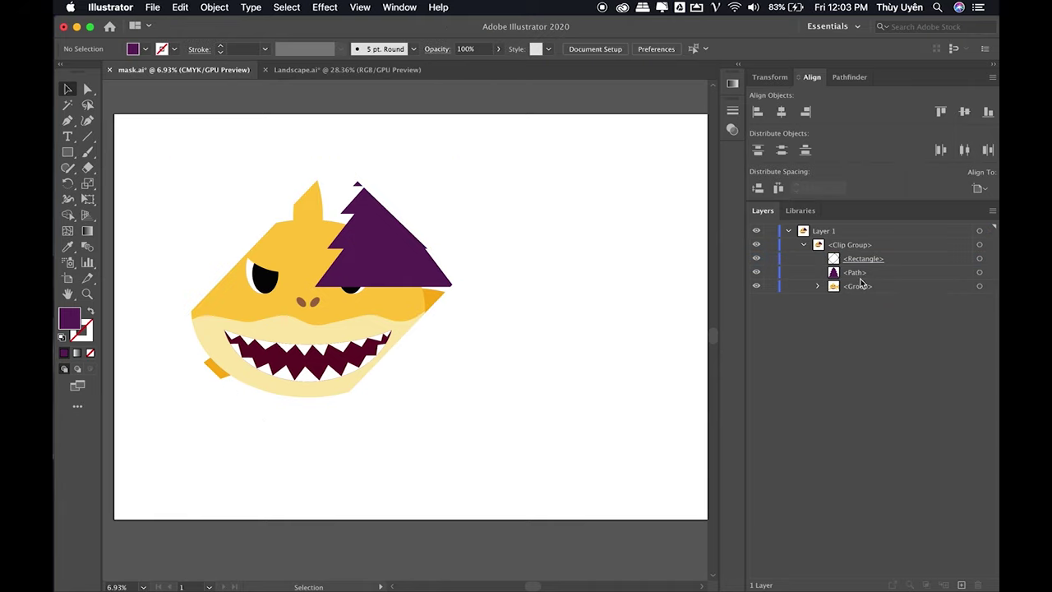
# - Move the tree path below the shark group so the tree sits behind the shark
pyautogui.click(858, 273)
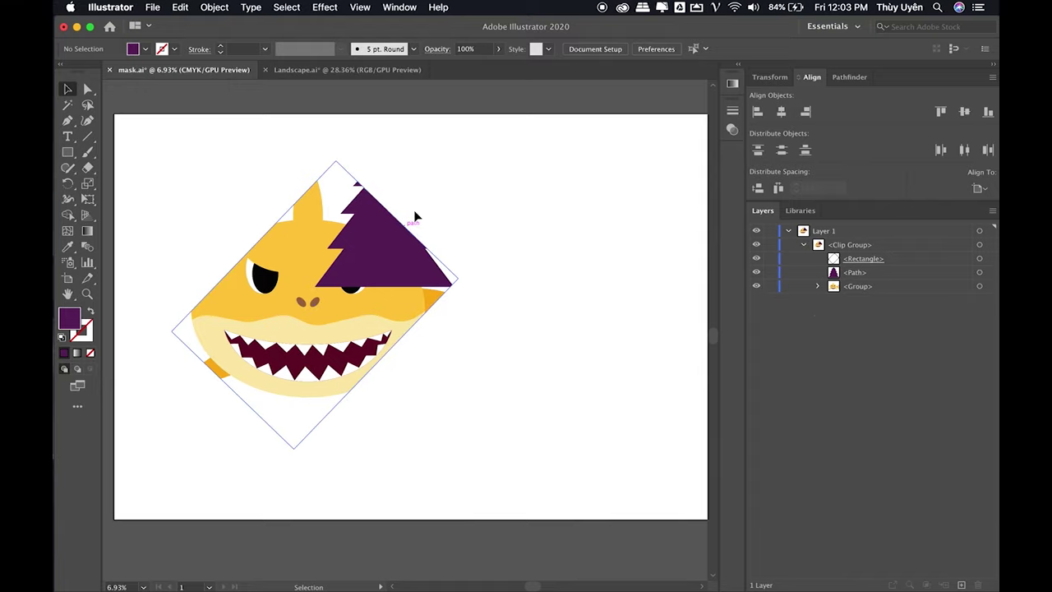
pyautogui.click(845, 247)
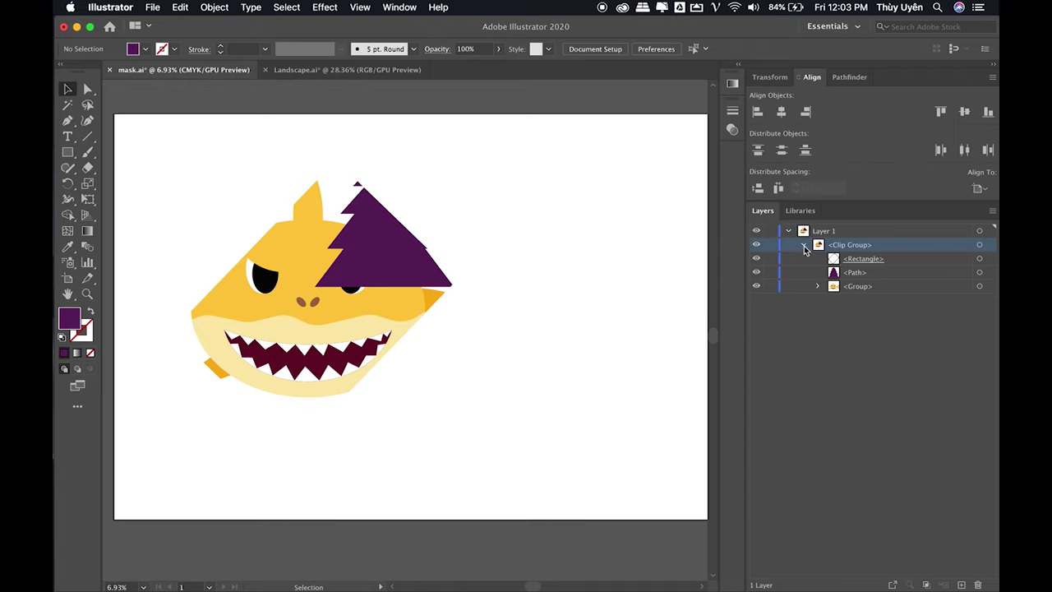
pyautogui.click(853, 272)
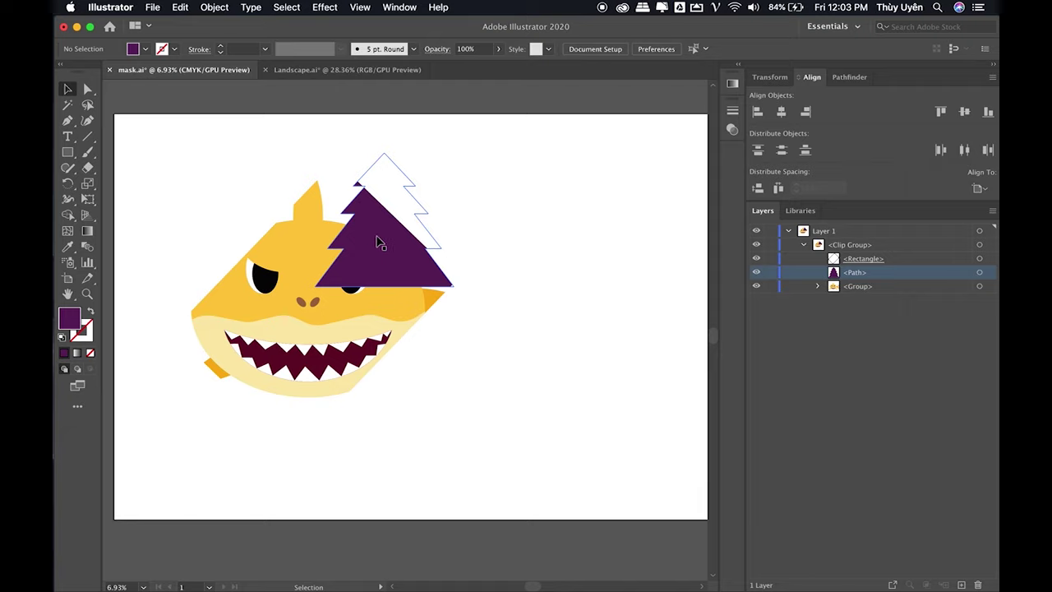
pyautogui.moveTo(855, 280); pyautogui.dragTo(847, 291)
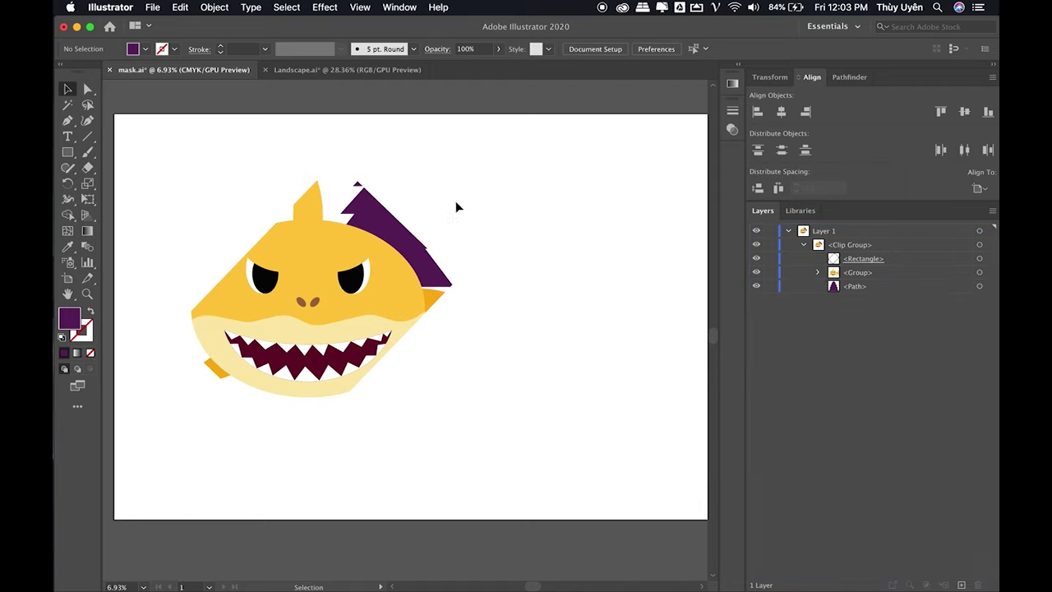
pyautogui.click(376, 218)
pyautogui.click(540, 205)
pyautogui.click(369, 252)
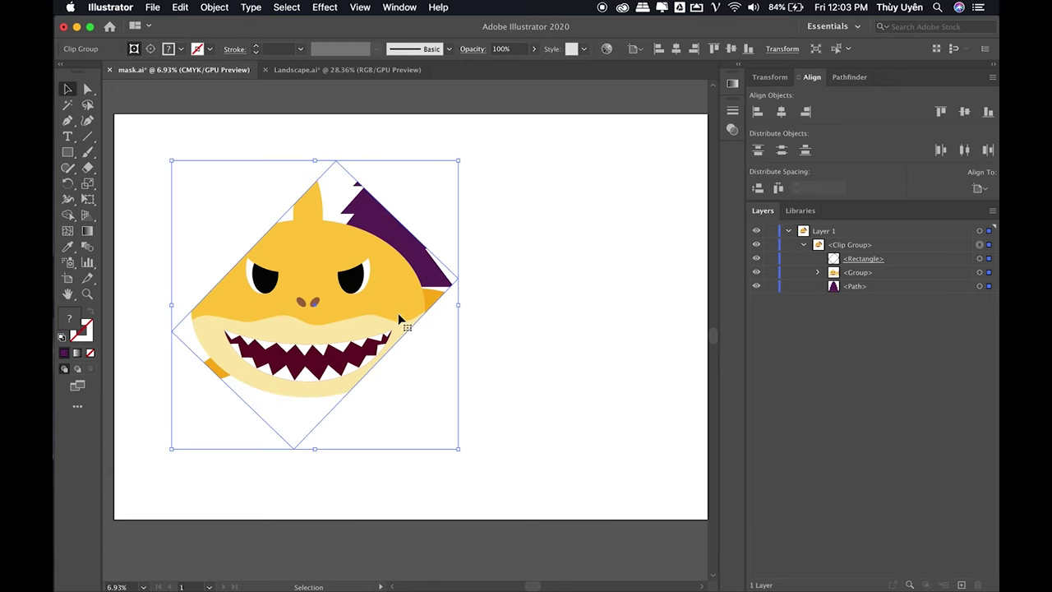
pyautogui.click(151, 50)
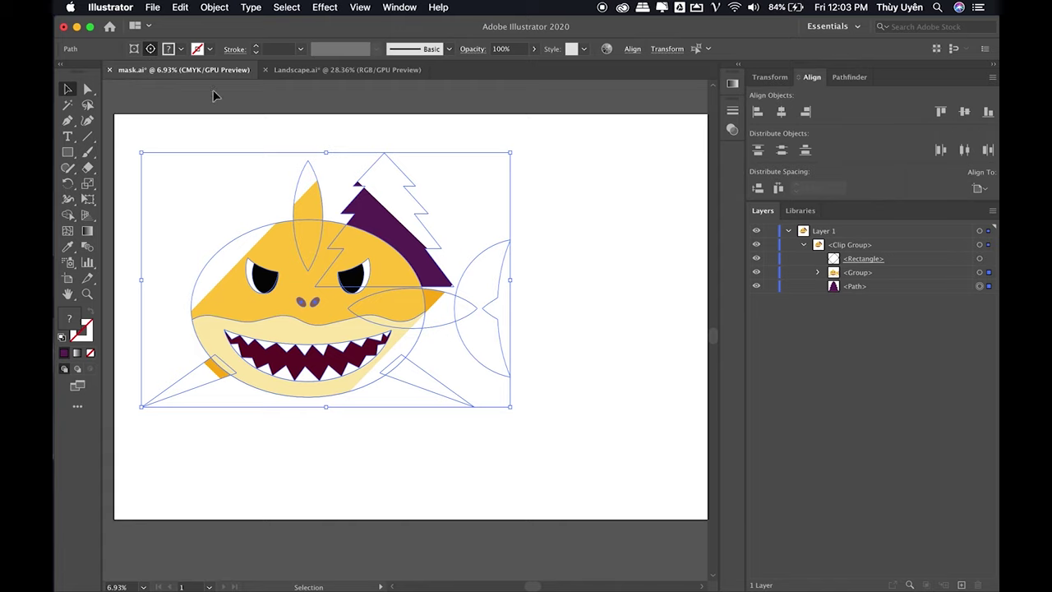
# - Shift the shark artwork left within its diamond clipping mask
pyautogui.click(552, 270)
pyautogui.click(375, 217)
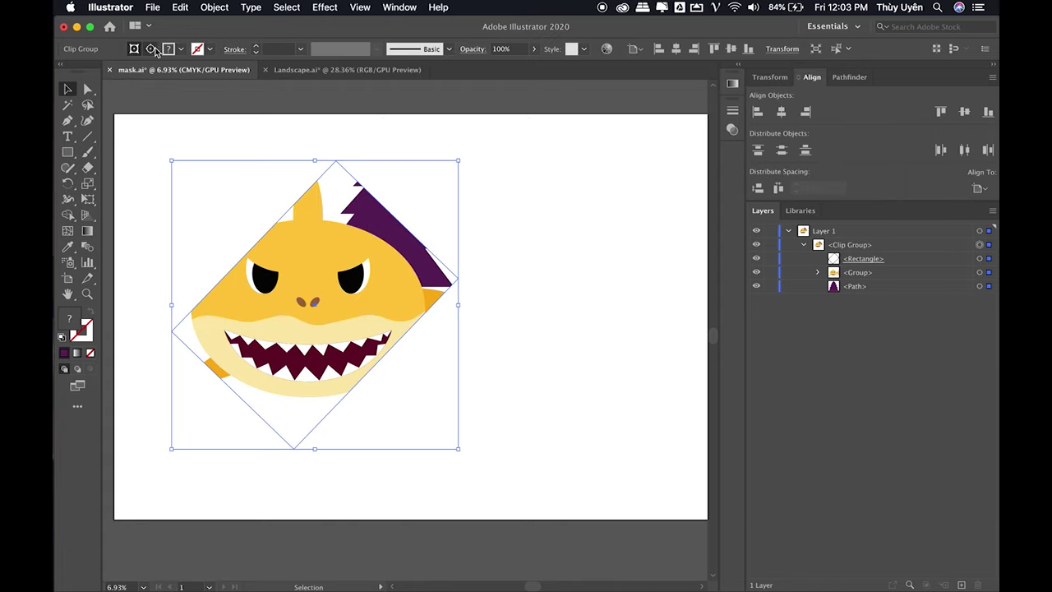
pyautogui.click(151, 48)
pyautogui.moveTo(353, 267)
pyautogui.mouseDown()
pyautogui.moveTo(305, 273)
pyautogui.moveTo(388, 301)
pyautogui.mouseUp()
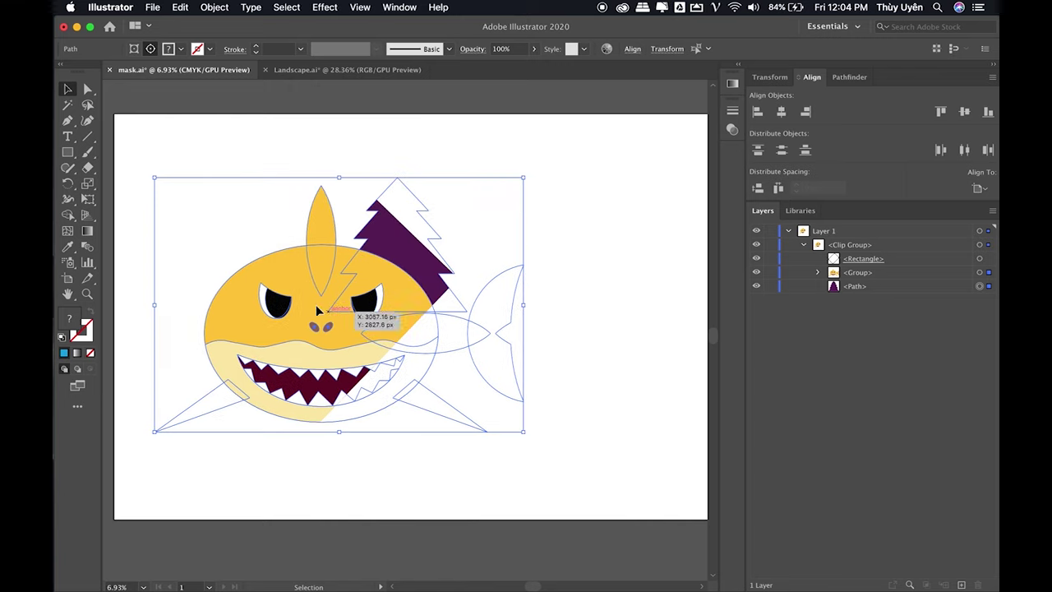
pyautogui.moveTo(389, 302)
pyautogui.mouseDown()
pyautogui.moveTo(309, 277)
pyautogui.moveTo(317, 283)
pyautogui.moveTo(293, 307)
pyautogui.mouseUp()
pyautogui.click(550, 244)
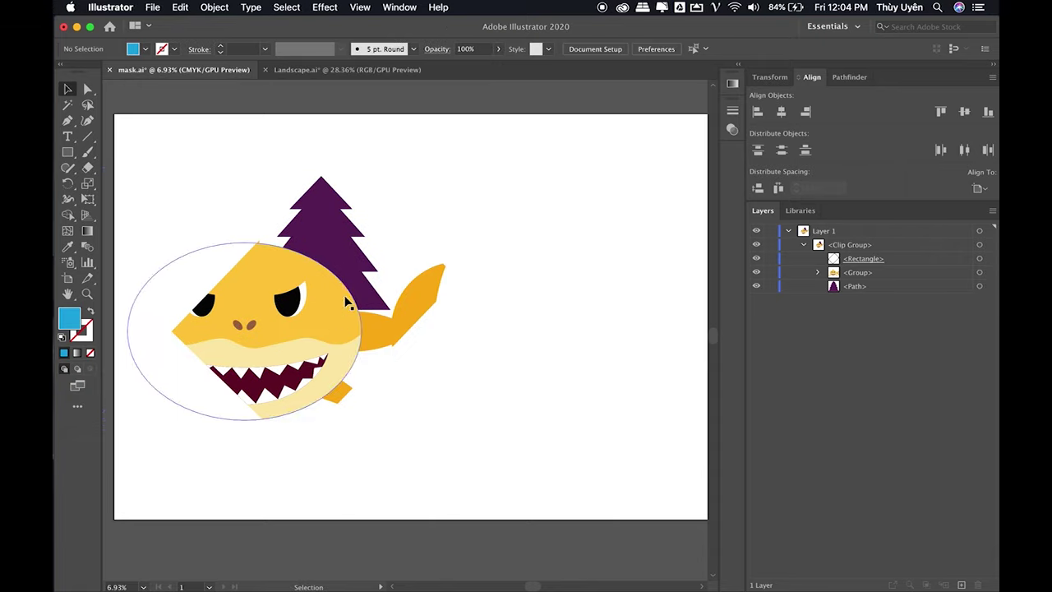
pyautogui.click(336, 231)
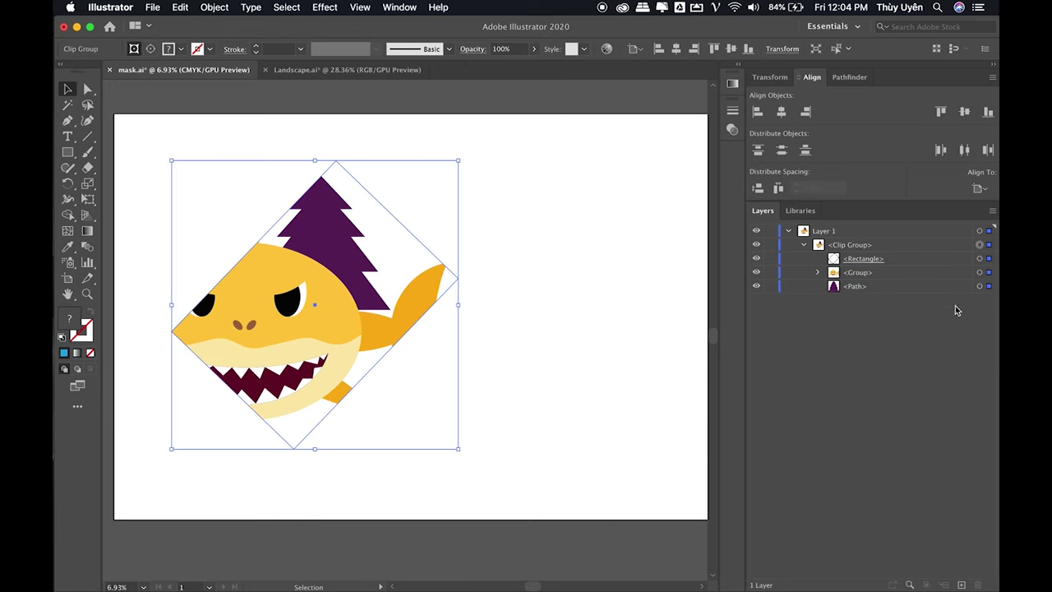
pyautogui.click(635, 239)
# - Recolour the tree's fill from purple to blue and zoom out to the whole artboard
pyautogui.click(978, 287)
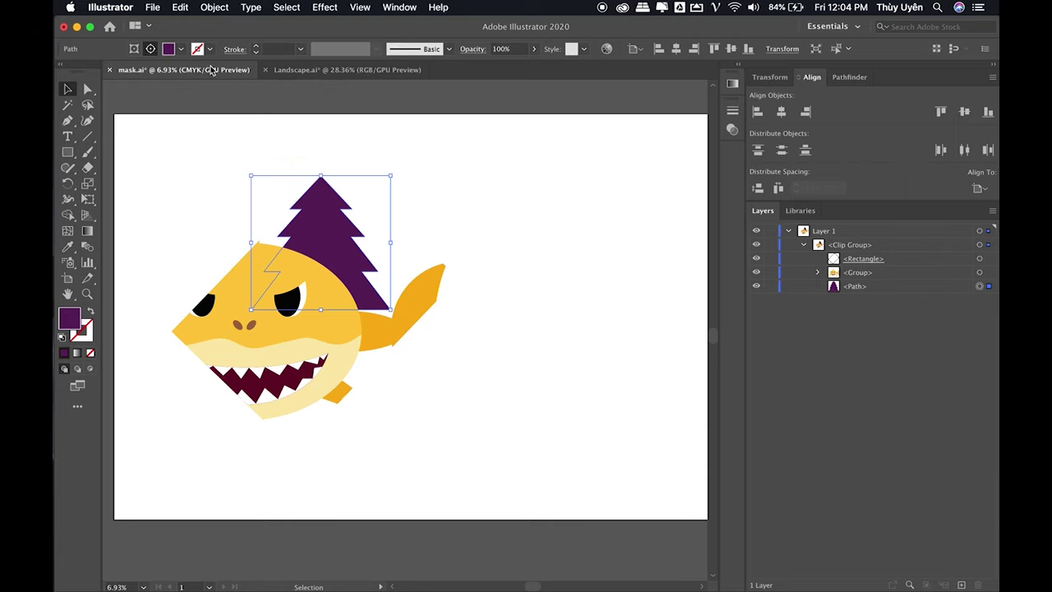
pyautogui.click(183, 49)
pyautogui.click(145, 89)
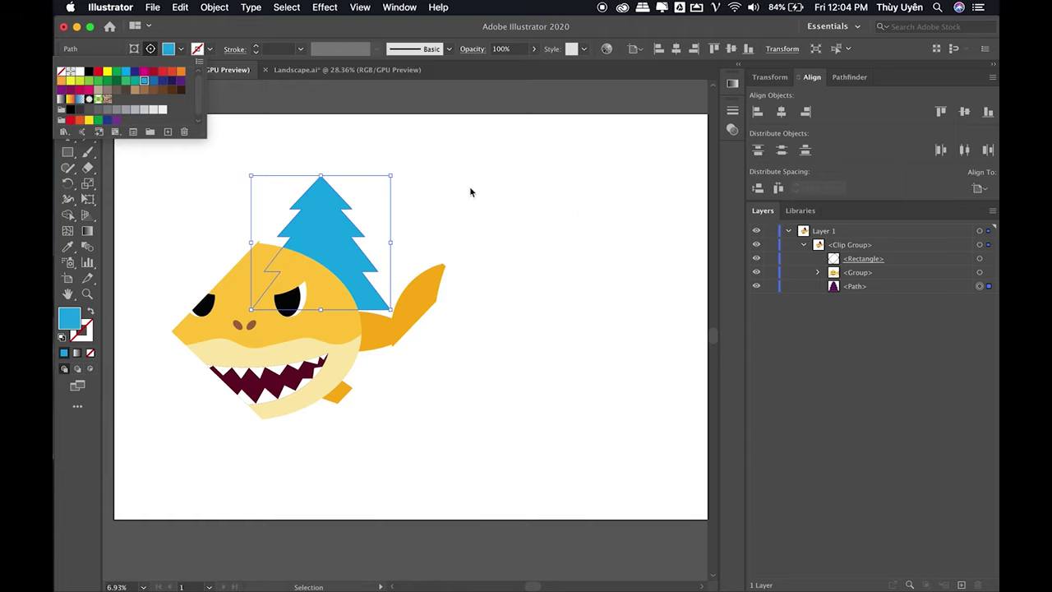
pyautogui.click(550, 260)
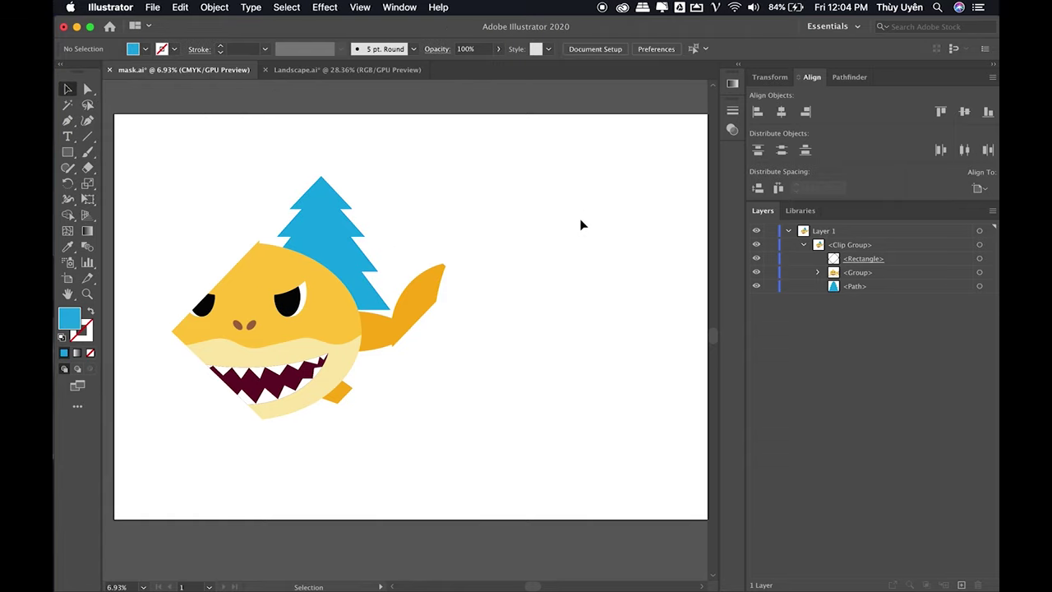
pyautogui.hotkey('ctrl', '-')
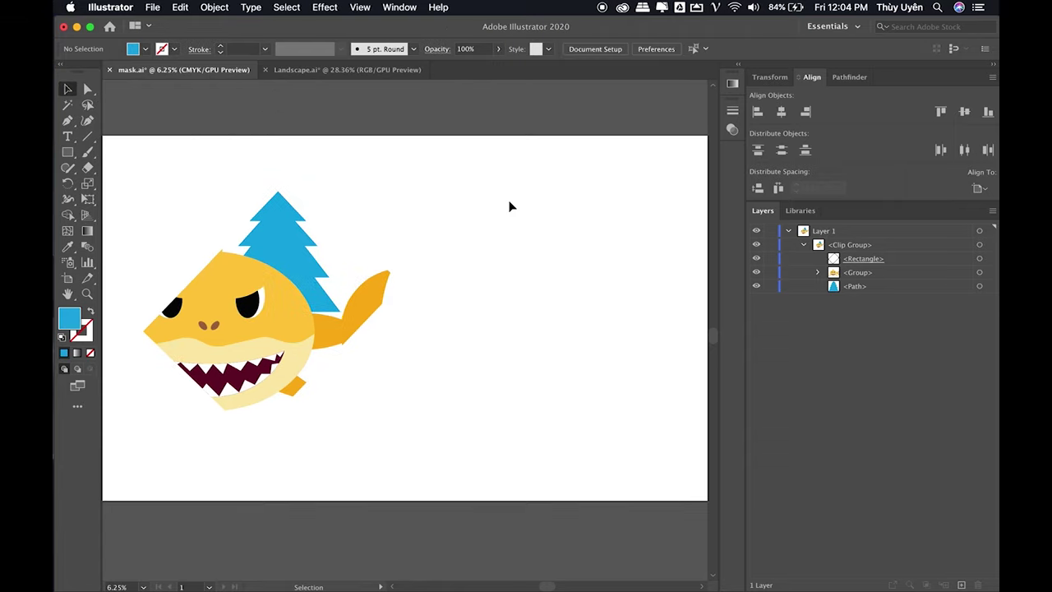
pyautogui.hotkey('ctrl', '-')
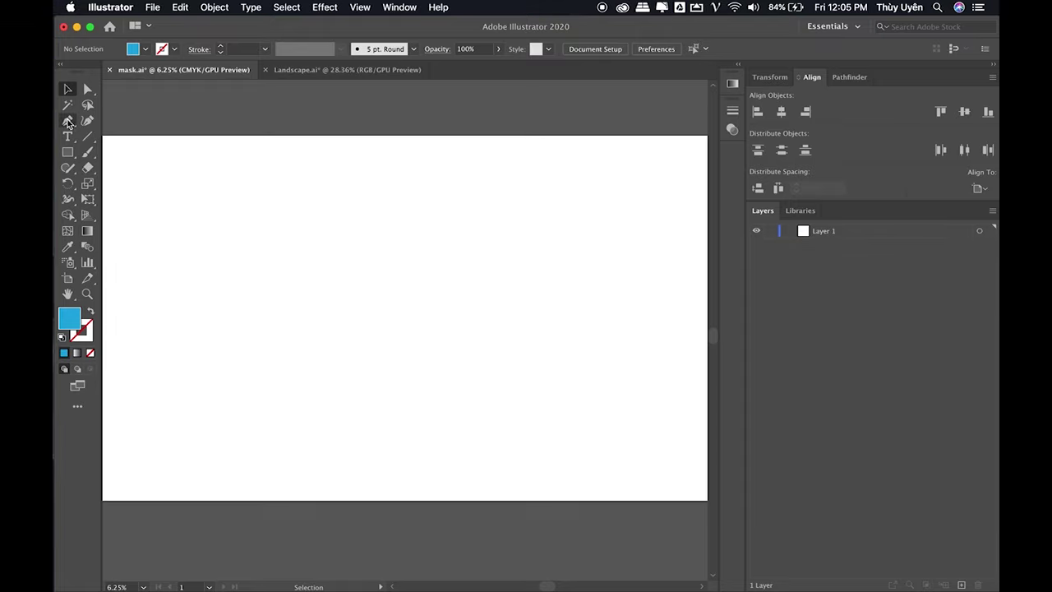
# - Draw a closed six-anchor curved blob with the Pen tool and nudge it down-right
pyautogui.click(67, 120)
pyautogui.click(318, 208)
pyautogui.moveTo(542, 208)
pyautogui.mouseDown()
pyautogui.moveTo(557, 230)
pyautogui.moveTo(558, 301)
pyautogui.mouseUp()
pyautogui.moveTo(509, 344); pyautogui.dragTo(361, 369)
pyautogui.click(268, 368)
pyautogui.click(232, 320)
pyautogui.moveTo(235, 252); pyautogui.dragTo(278, 240)
pyautogui.click(321, 210)
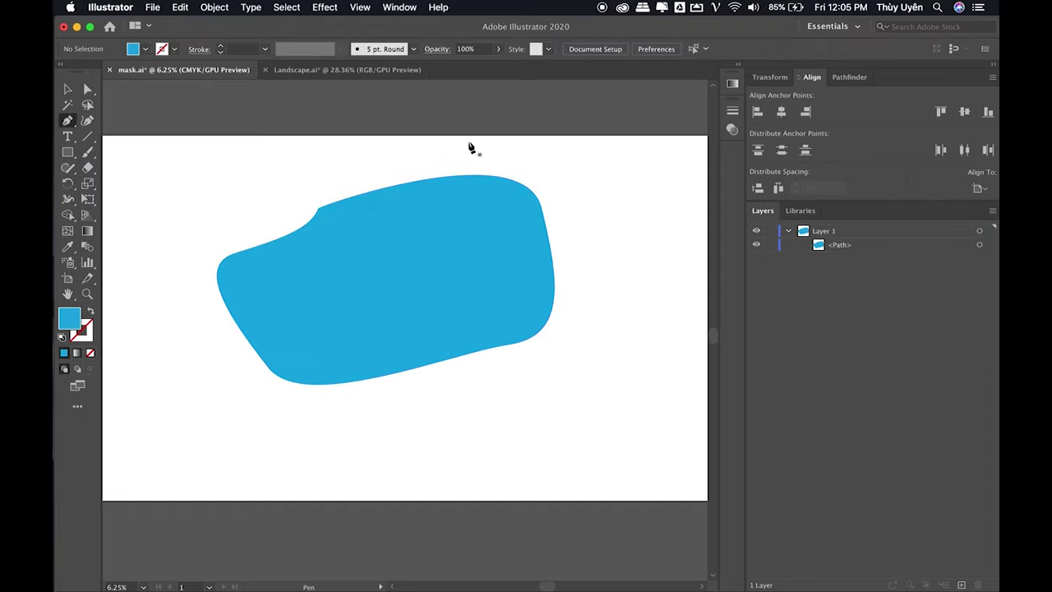
pyautogui.press('v')
pyautogui.moveTo(480, 225); pyautogui.dragTo(488, 249)
pyautogui.click(87, 230)
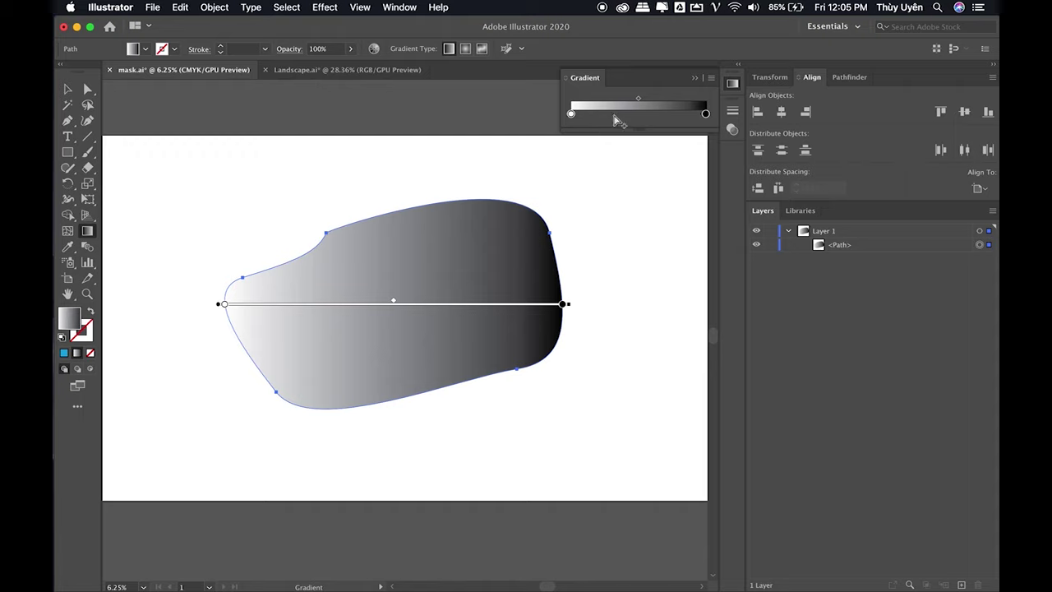
# - Set the gradient's left colour stop to light blue
pyautogui.click(571, 185)
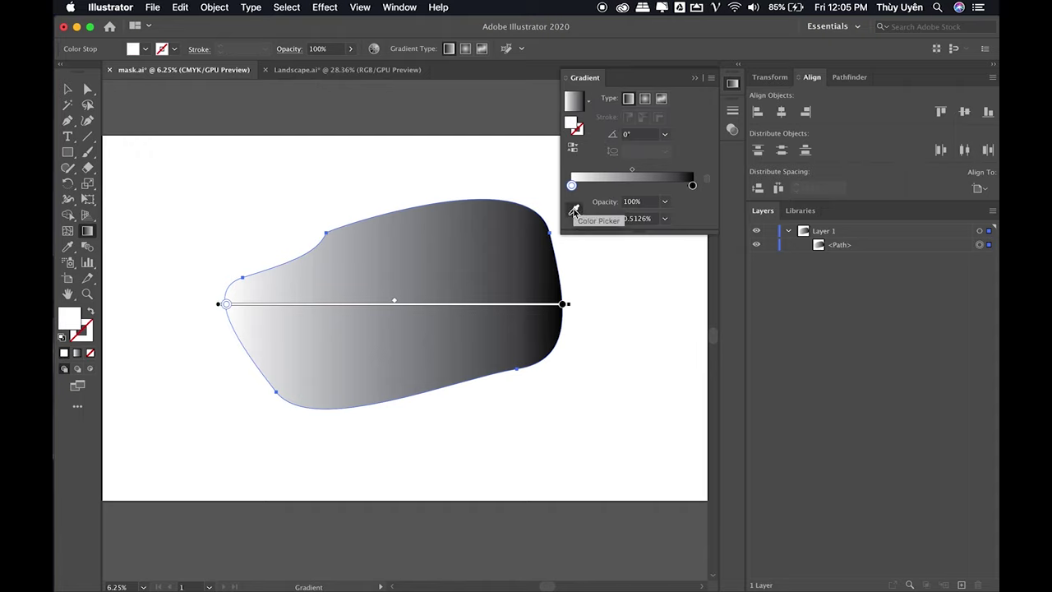
pyautogui.click(144, 80)
pyautogui.click(692, 188)
pyautogui.click(145, 49)
pyautogui.click(163, 80)
pyautogui.click(144, 80)
# - Set the gradient's right colour stop from black to navy
pyautogui.click(692, 187)
pyautogui.doubleClick(689, 186)
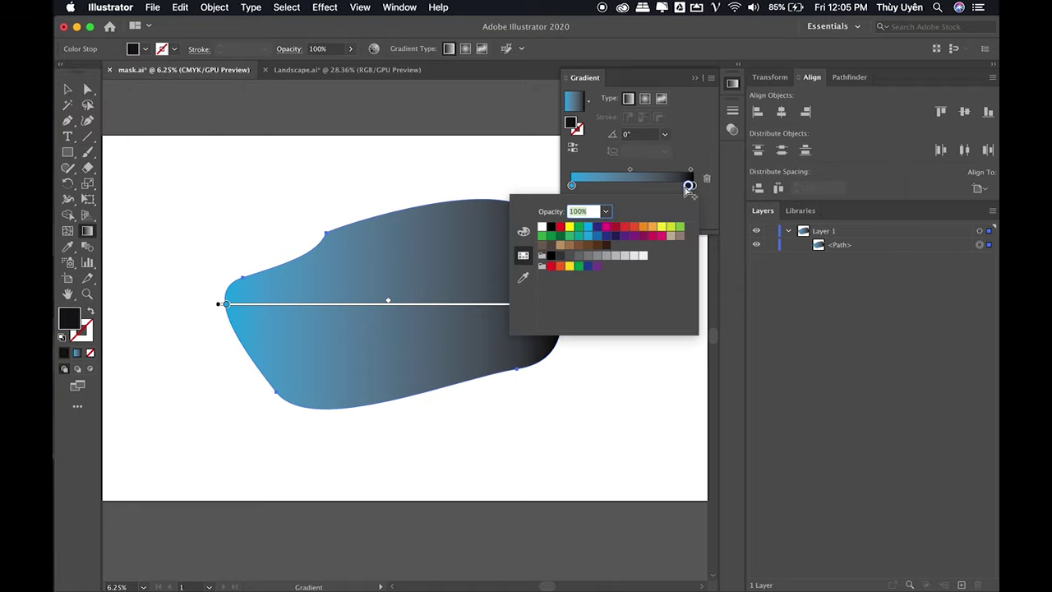
pyautogui.press('Escape')
pyautogui.doubleClick(689, 185)
pyautogui.click(606, 236)
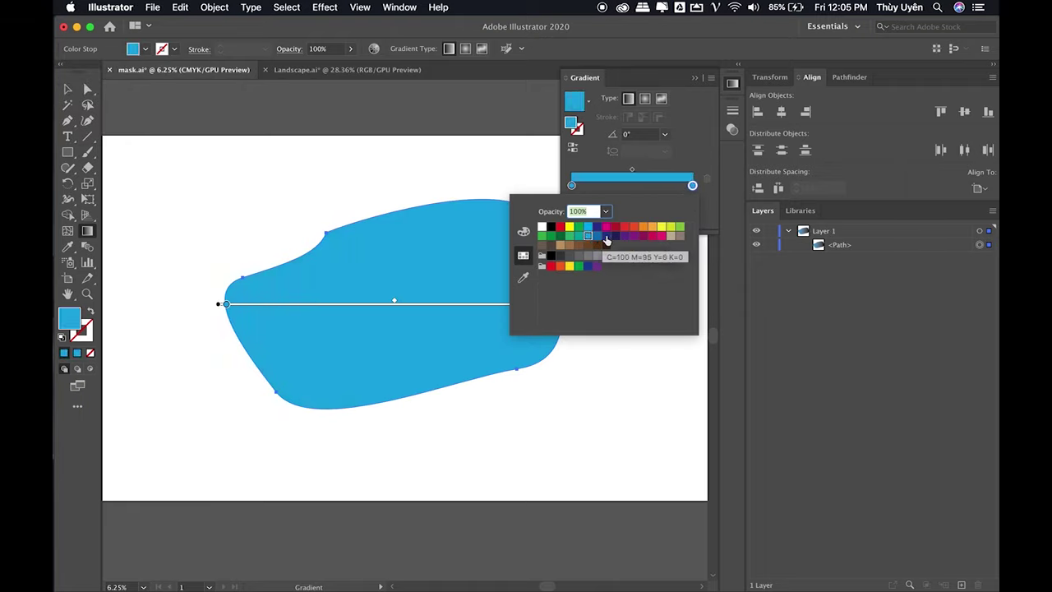
pyautogui.click(628, 236)
pyautogui.press('Escape')
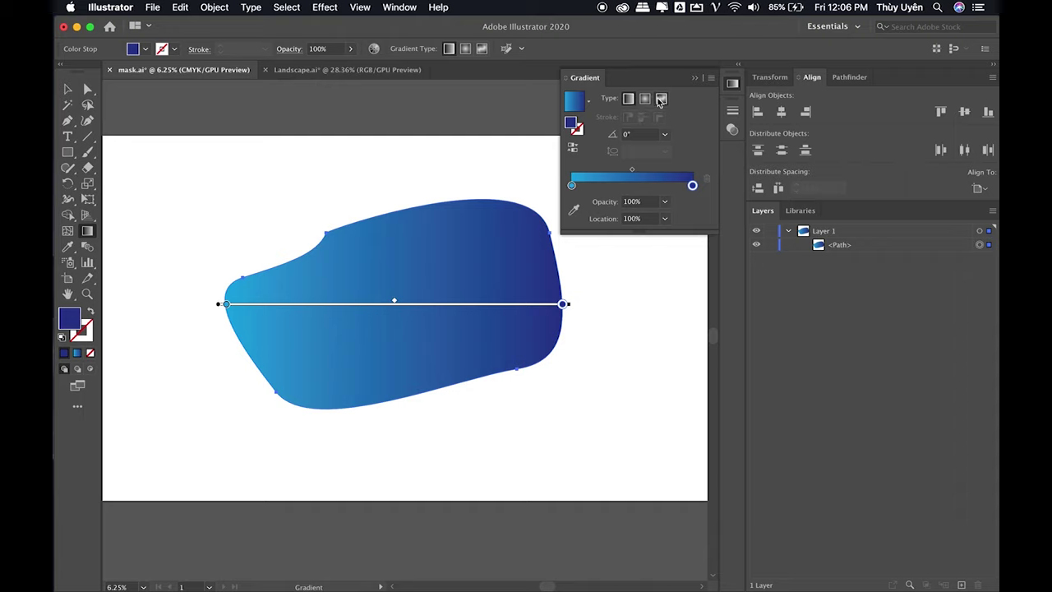
# - Make the gradient radial, deselect the shape and close the Gradient panel
pyautogui.click(660, 98)
pyautogui.click(645, 97)
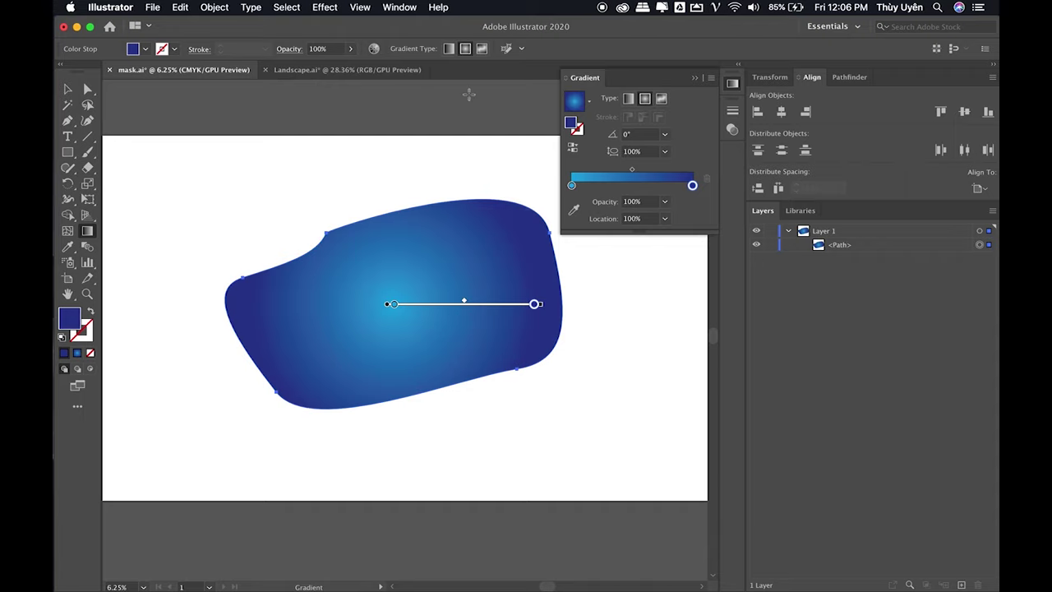
pyautogui.press('v')
pyautogui.click(516, 147)
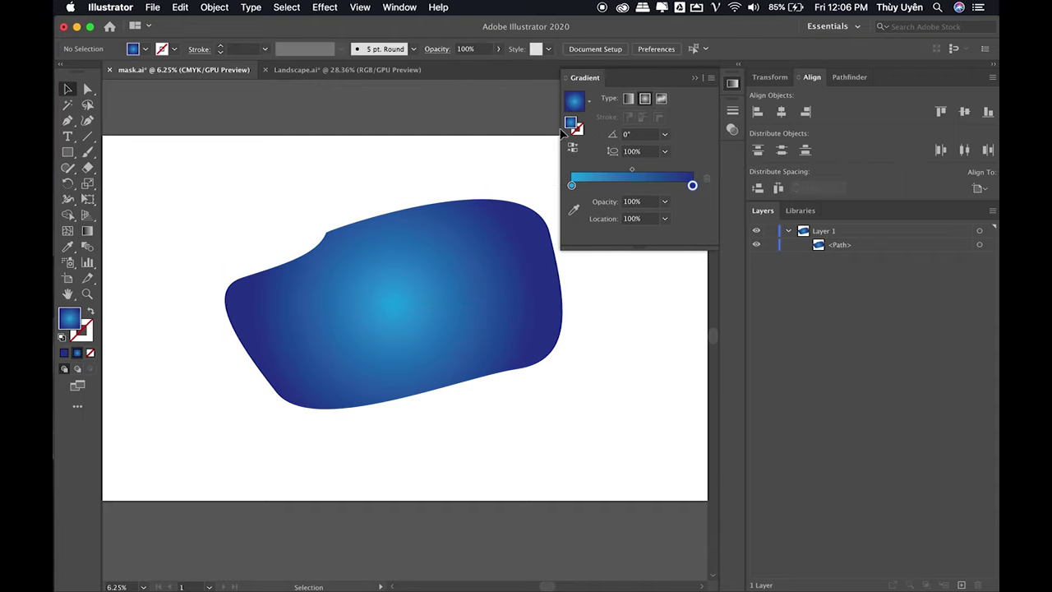
pyautogui.click(694, 79)
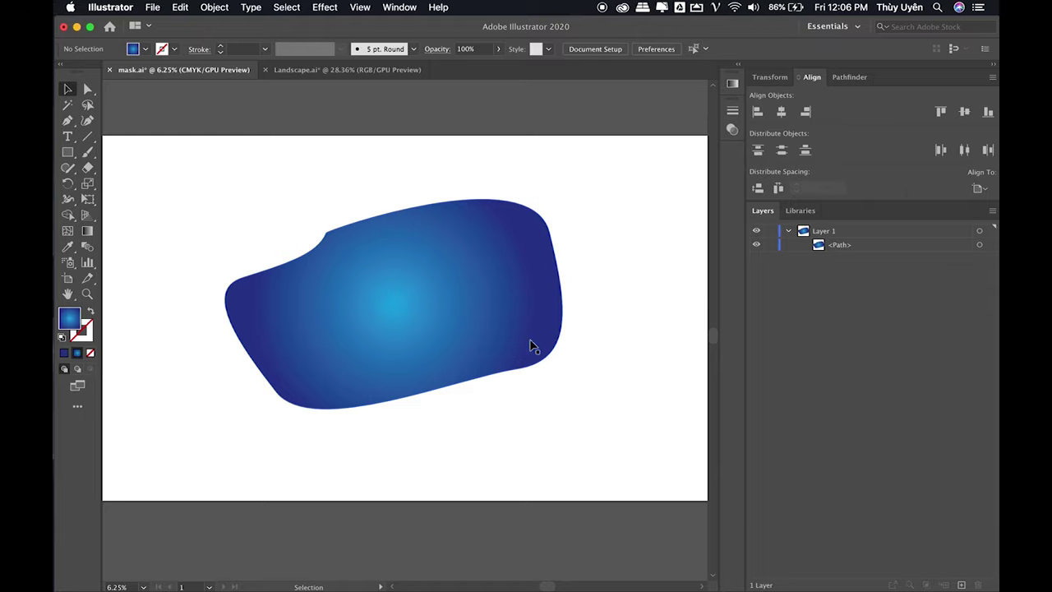
# - Select the gradient blob, enable Draw Inside mode and choose the Paintbrush tool
pyautogui.click(480, 321)
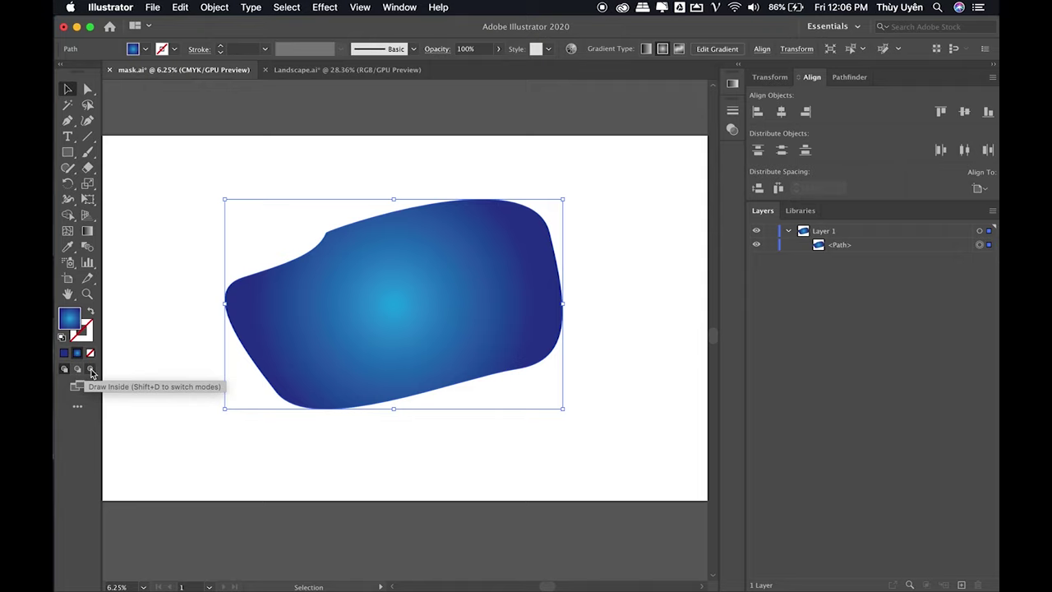
pyautogui.click(90, 369)
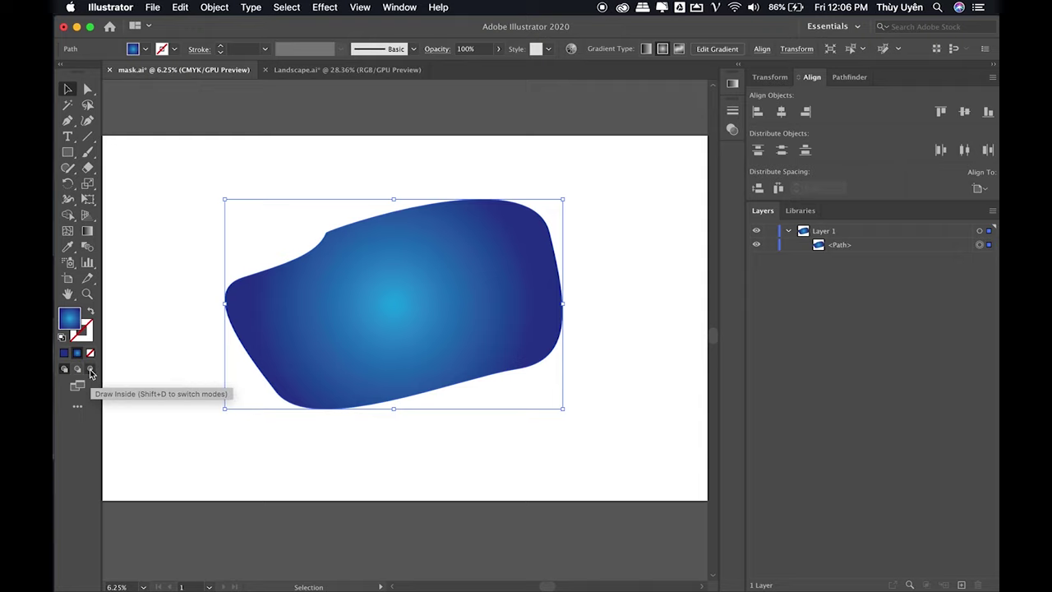
pyautogui.click(91, 370)
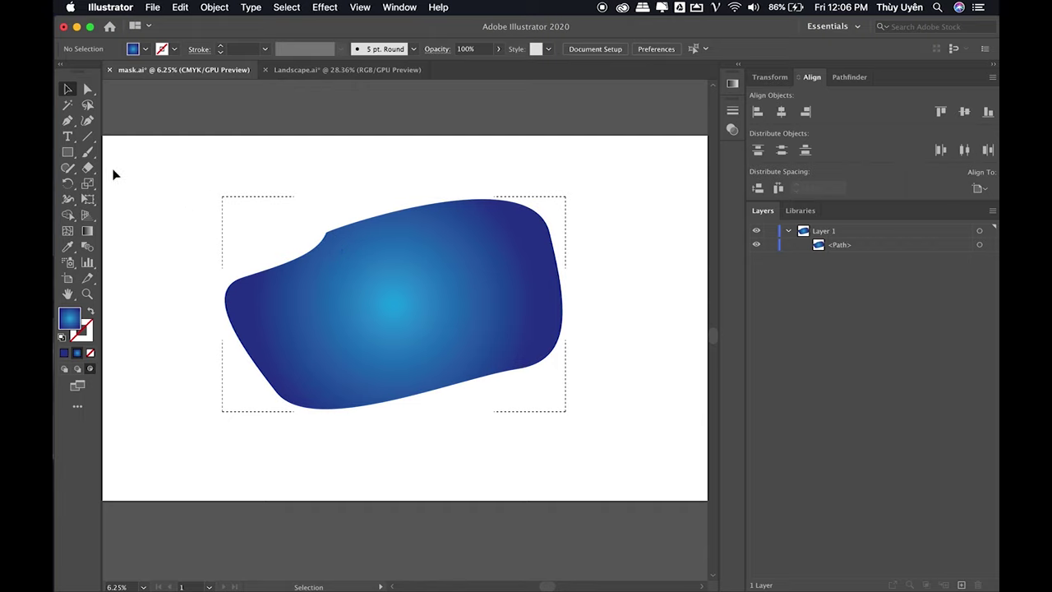
pyautogui.click(87, 152)
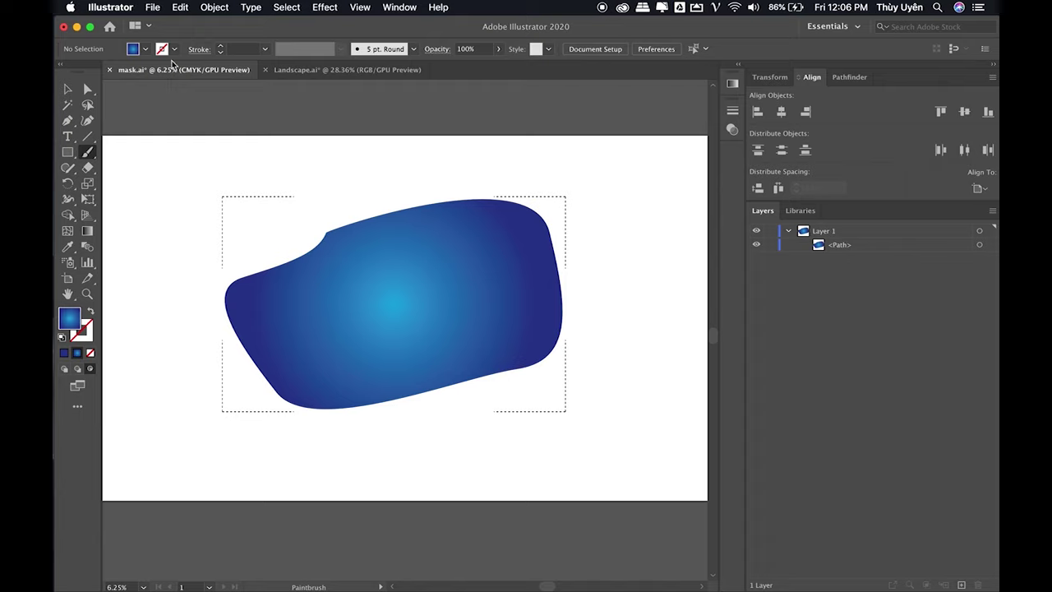
# - Set the brush stroke to yellow at 60 pt weight
pyautogui.click(145, 48)
pyautogui.click(106, 76)
pyautogui.moveTo(345, 224); pyautogui.dragTo(411, 236)
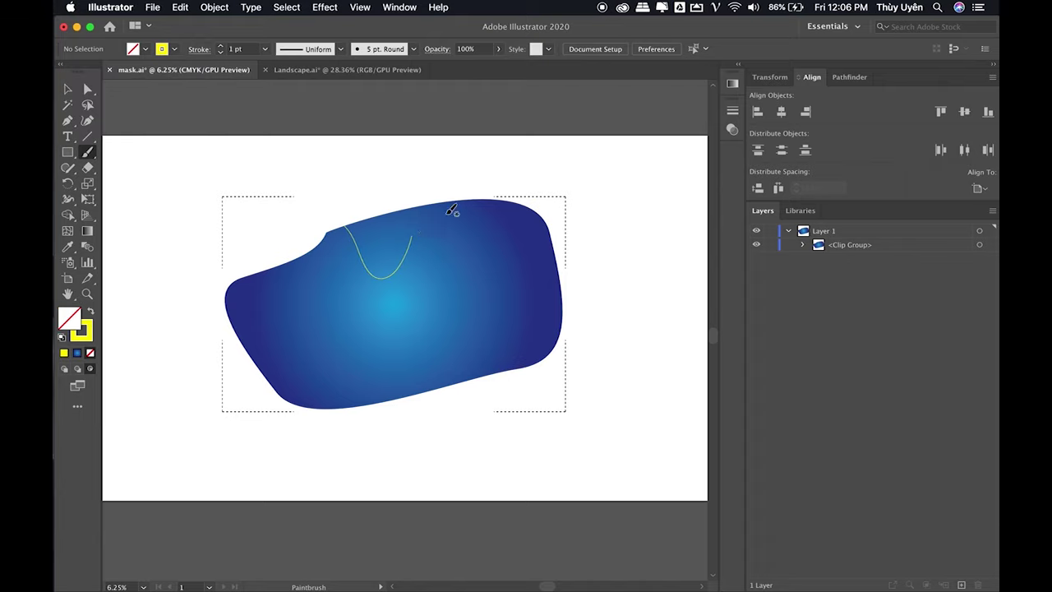
pyautogui.click(265, 49)
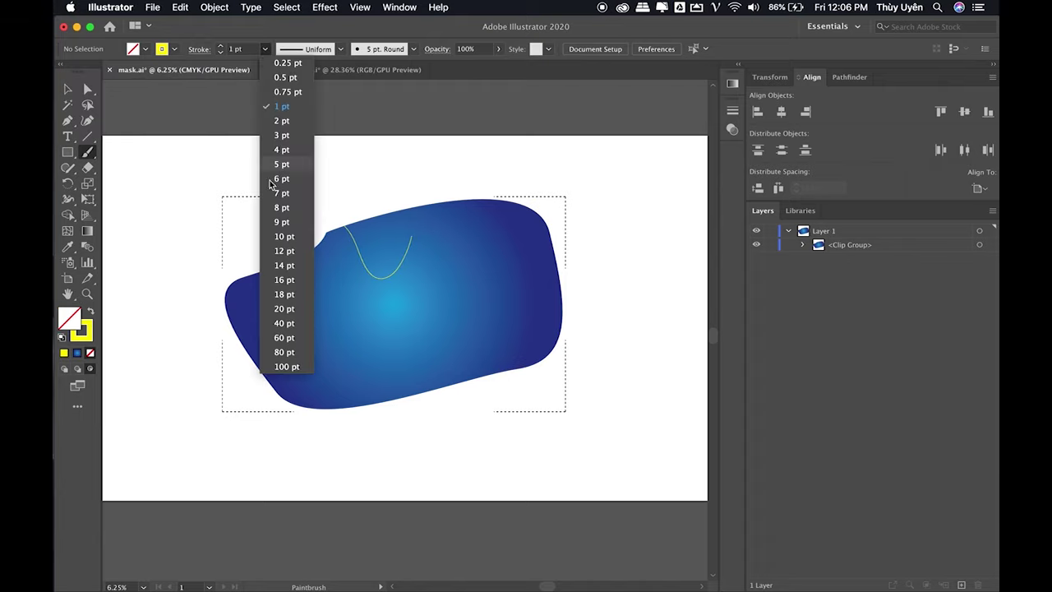
pyautogui.click(280, 333)
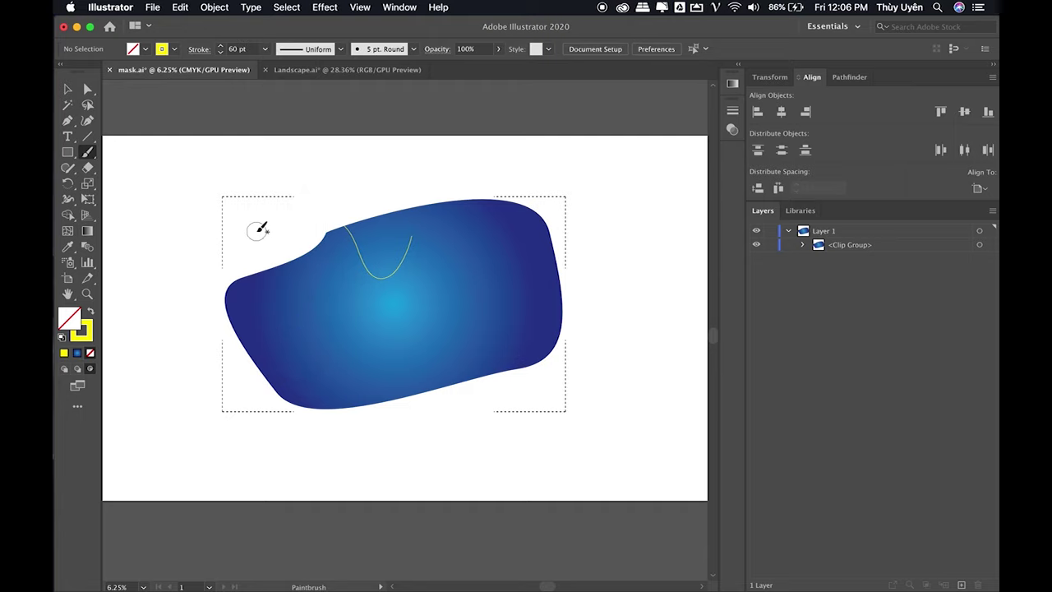
# - Paint five thick yellow arcs across the blob, then switch back to Draw Normal
pyautogui.moveTo(244, 170)
pyautogui.mouseDown()
pyautogui.moveTo(244, 218)
pyautogui.moveTo(283, 283)
pyautogui.moveTo(329, 282)
pyautogui.moveTo(380, 172)
pyautogui.mouseUp()
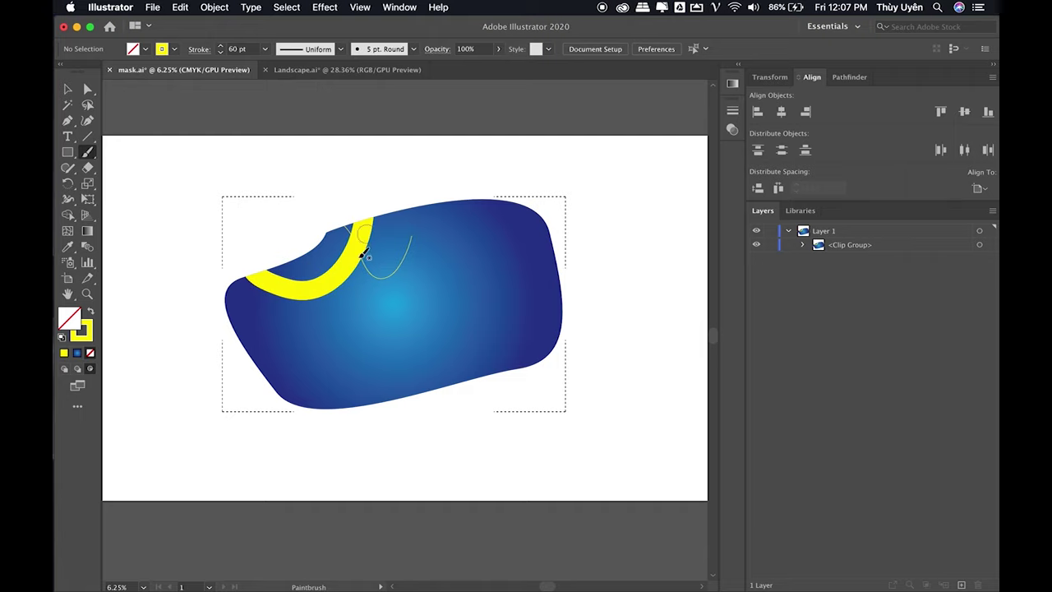
pyautogui.moveTo(556, 205)
pyautogui.mouseDown()
pyautogui.moveTo(469, 235)
pyautogui.moveTo(568, 305)
pyautogui.moveTo(629, 319)
pyautogui.mouseUp()
pyautogui.moveTo(411, 440)
pyautogui.mouseDown()
pyautogui.moveTo(493, 335)
pyautogui.moveTo(516, 446)
pyautogui.mouseUp()
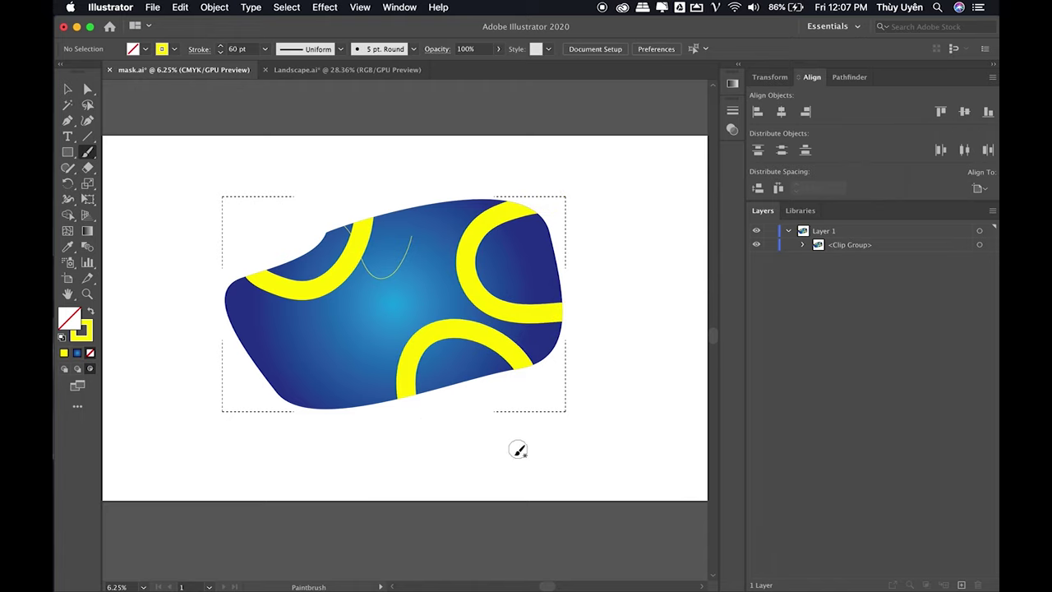
pyautogui.moveTo(209, 338)
pyautogui.mouseDown()
pyautogui.moveTo(301, 329)
pyautogui.moveTo(287, 437)
pyautogui.mouseUp()
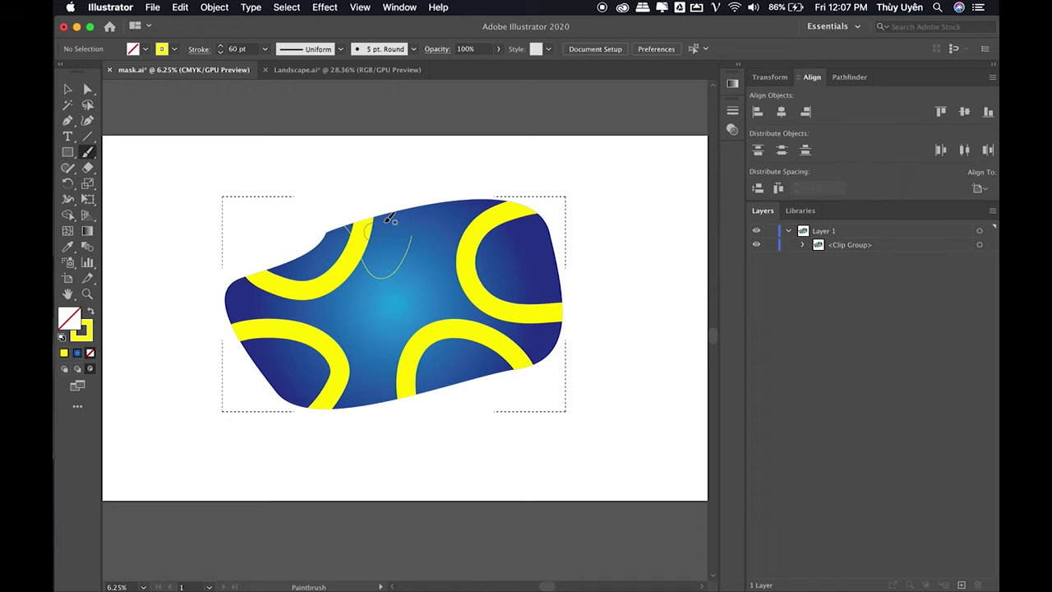
pyautogui.moveTo(411, 177)
pyautogui.mouseDown()
pyautogui.moveTo(415, 254)
pyautogui.moveTo(466, 182)
pyautogui.mouseUp()
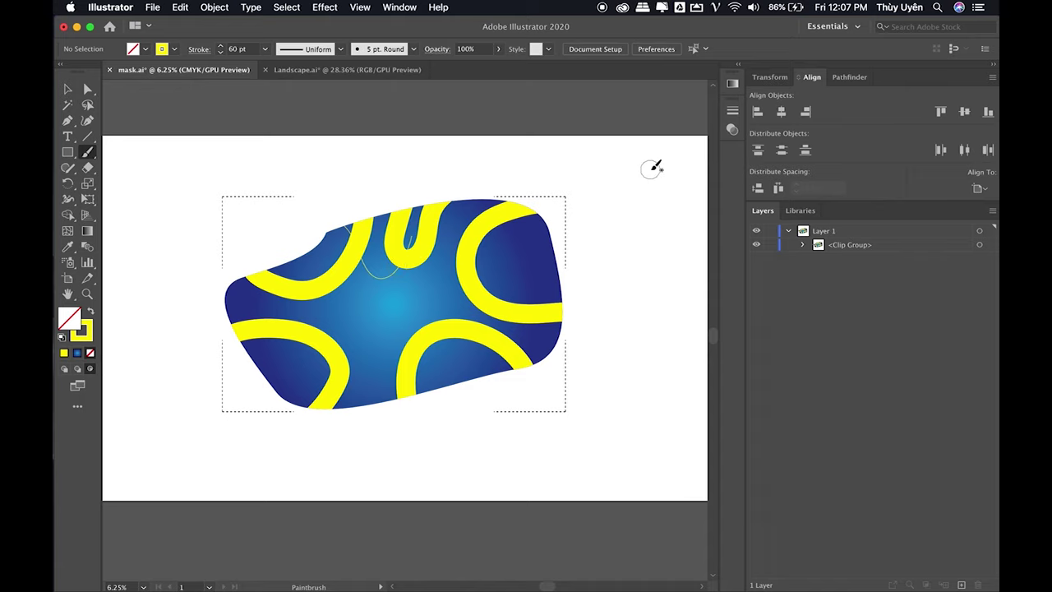
pyautogui.hotkey('shift', 'd')
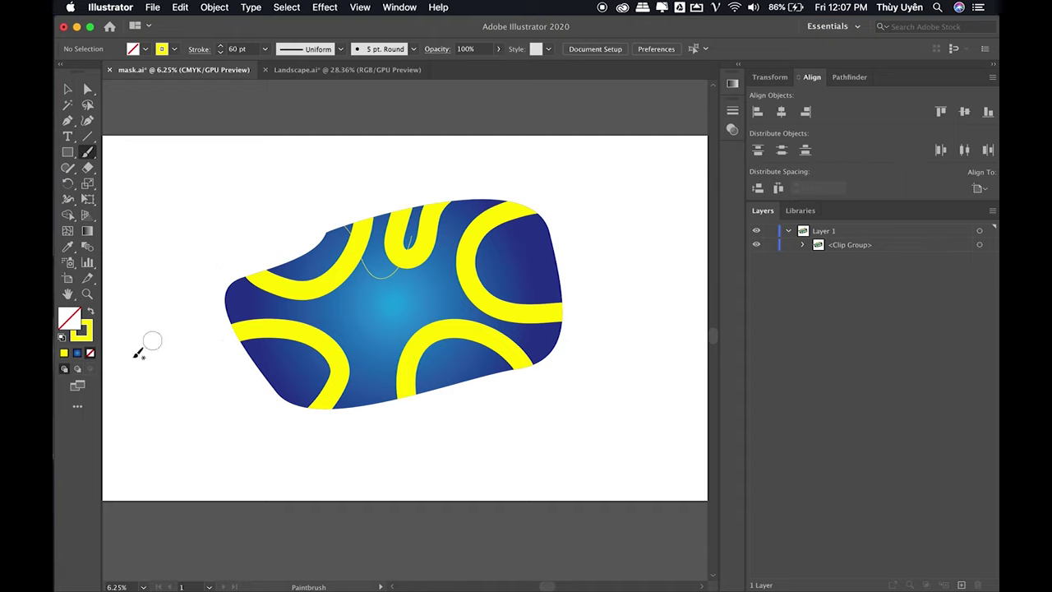
# - Brush a wavy yellow squiggle above the blue shape, then a green diagonal stroke across it
pyautogui.moveTo(199, 218); pyautogui.dragTo(349, 200)
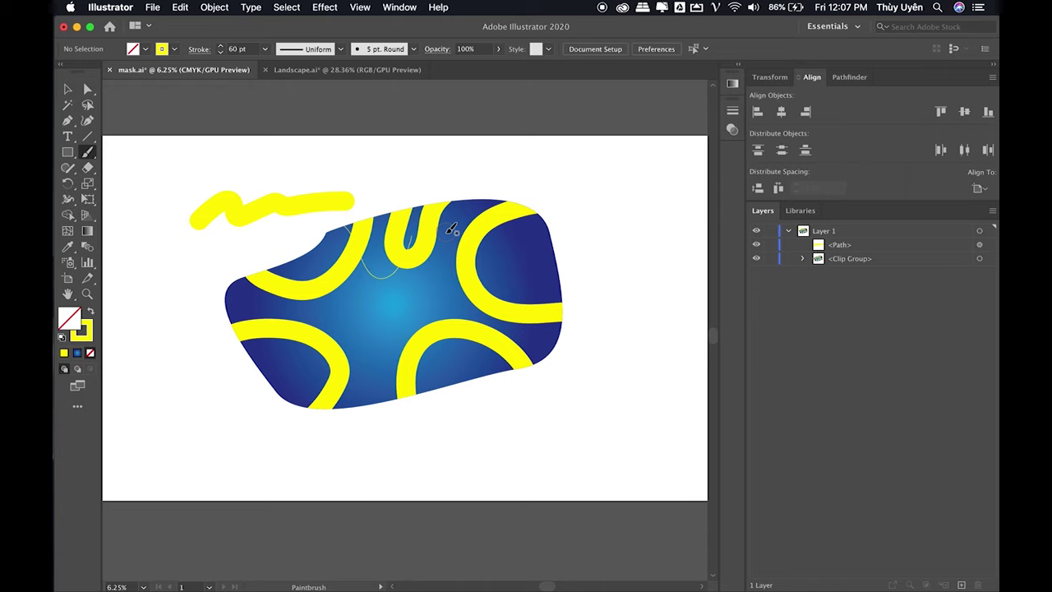
pyautogui.click(174, 49)
pyautogui.click(133, 84)
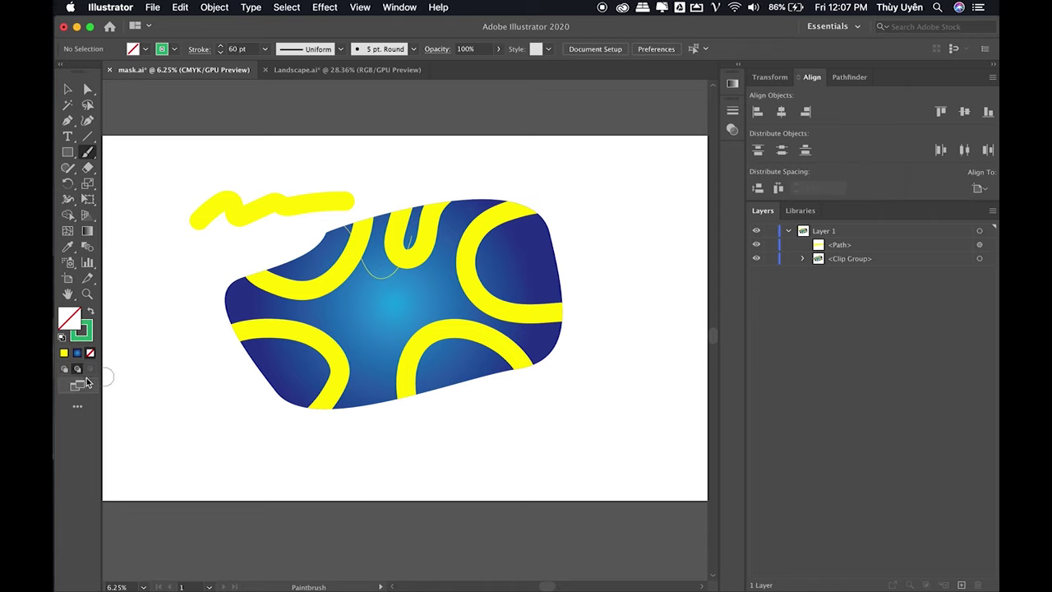
pyautogui.moveTo(205, 267)
pyautogui.mouseDown()
pyautogui.moveTo(481, 361)
pyautogui.moveTo(566, 407)
pyautogui.mouseUp()
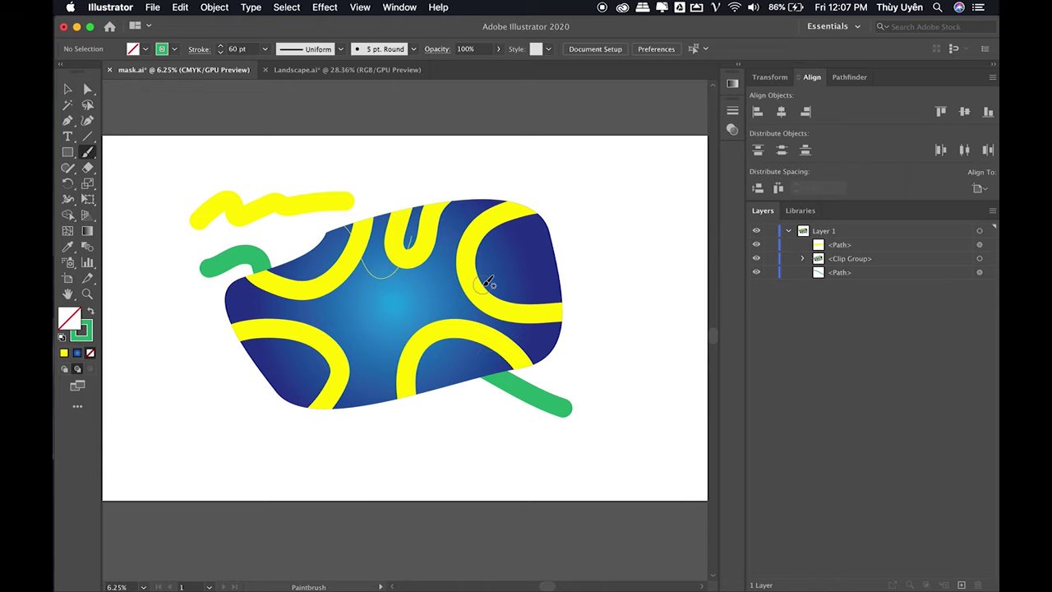
pyautogui.press('v')
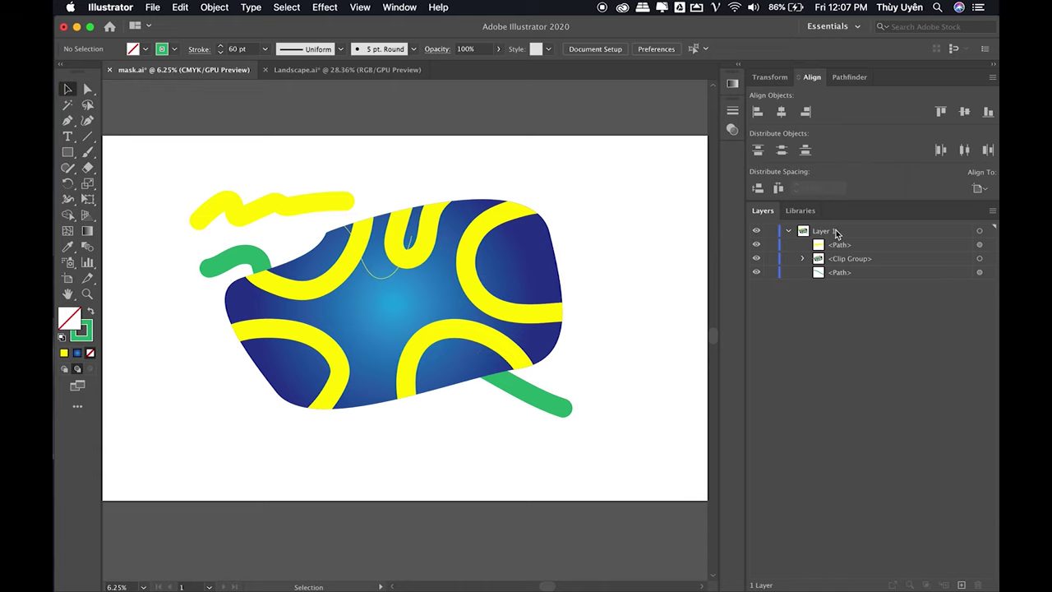
# - Select the green stroke, try moving it down, and undo the move
pyautogui.click(850, 276)
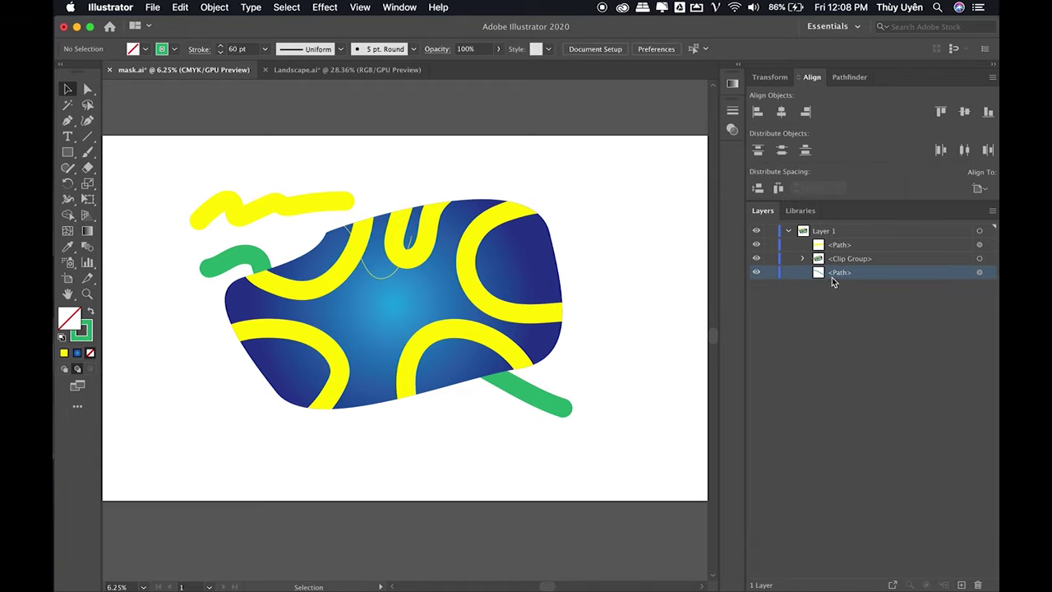
pyautogui.moveTo(534, 403)
pyautogui.mouseDown()
pyautogui.moveTo(528, 434)
pyautogui.moveTo(340, 466)
pyautogui.mouseUp()
pyautogui.hotkey('ctrl', 'z')
# - Select all artwork, including the strokes and the clipped shape, and delete it
pyautogui.click(860, 245)
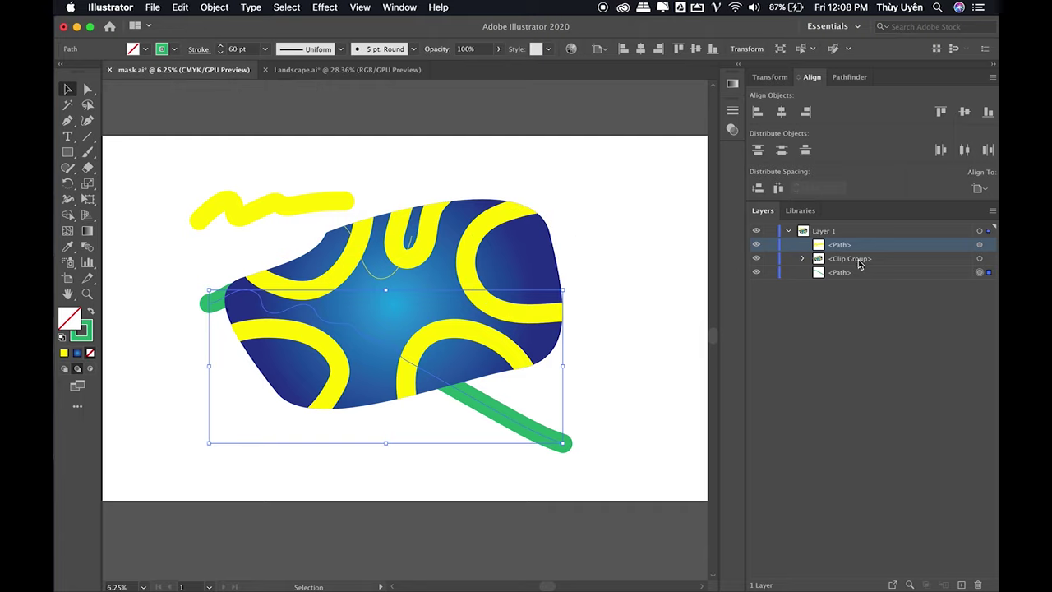
pyautogui.click(832, 261)
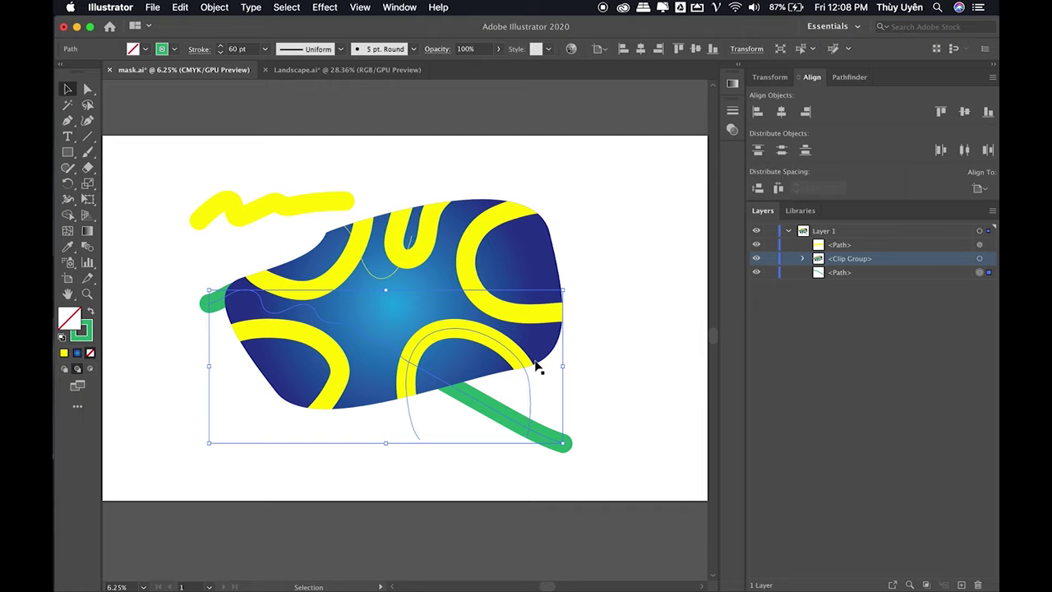
pyautogui.hotkey('ctrl', '-')
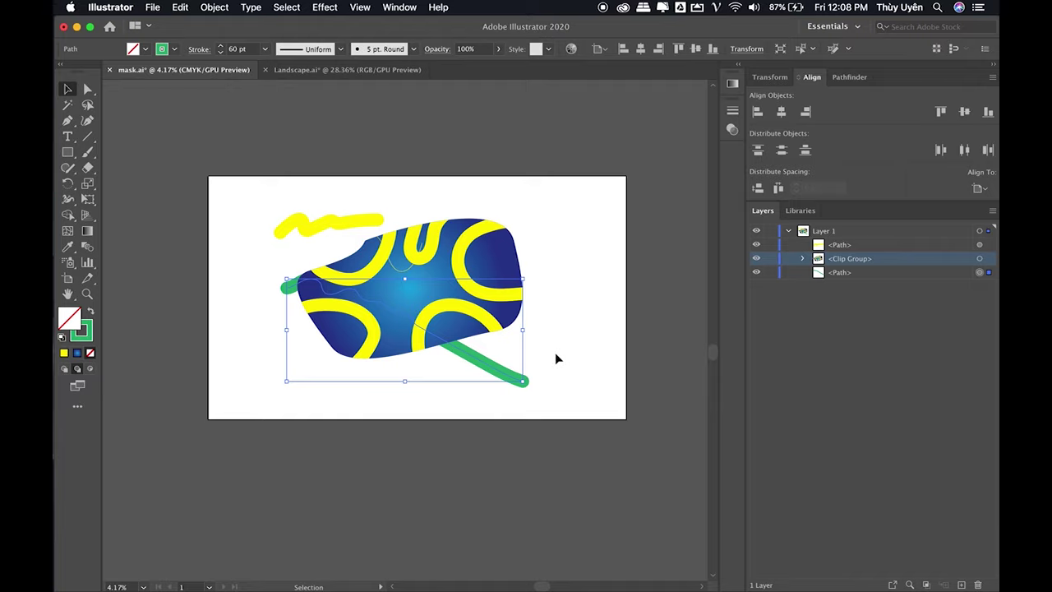
pyautogui.click(555, 359)
pyautogui.hotkey('ctrl', 'a')
pyautogui.press('Delete')
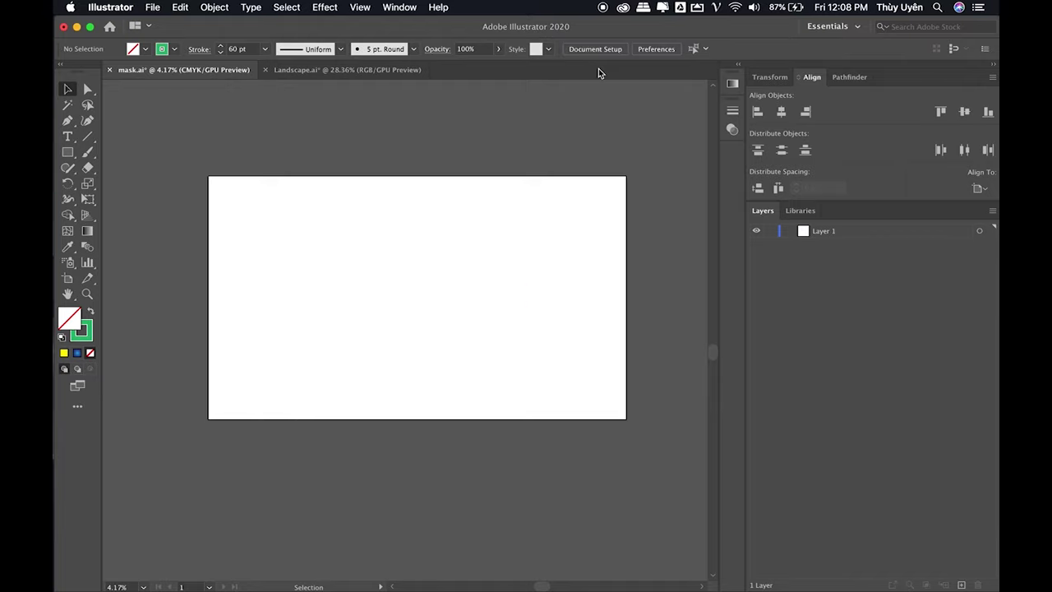
# - In Landscape.ai, select the yellow shark artwork and copy it
pyautogui.click(376, 70)
pyautogui.click(528, 118)
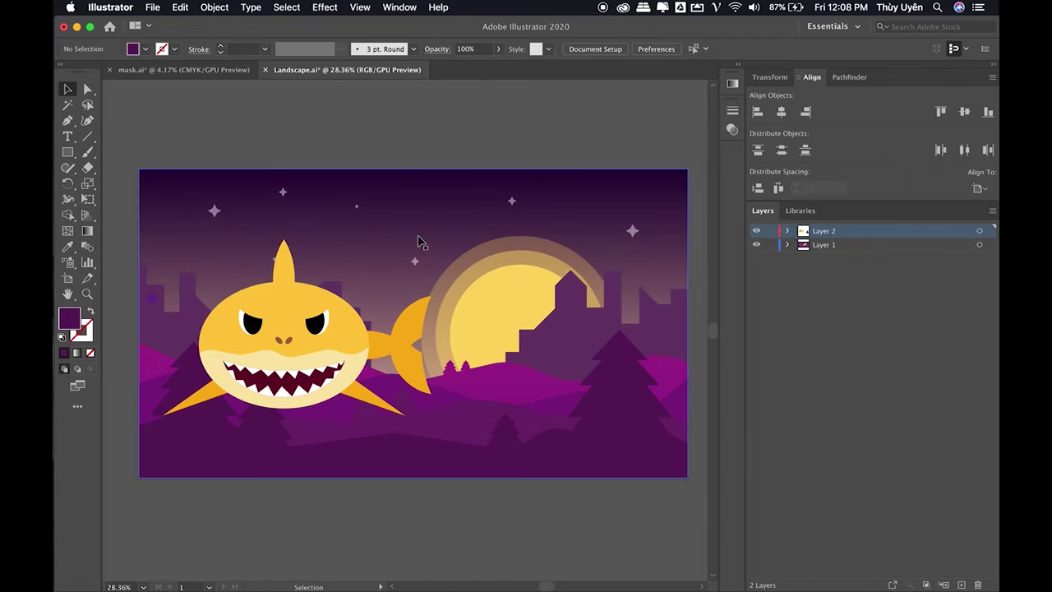
pyautogui.click(314, 321)
pyautogui.click(359, 137)
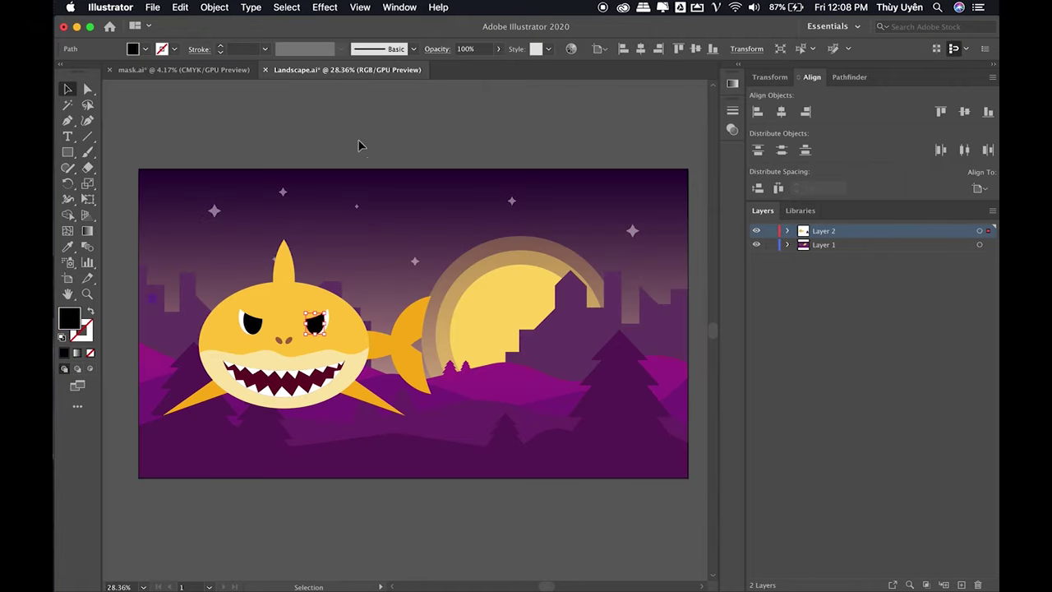
pyautogui.click(979, 231)
pyautogui.press('a')
# - Paste the shark into mask.ai, undoing the extra shark-and-tree copy
pyautogui.click(209, 70)
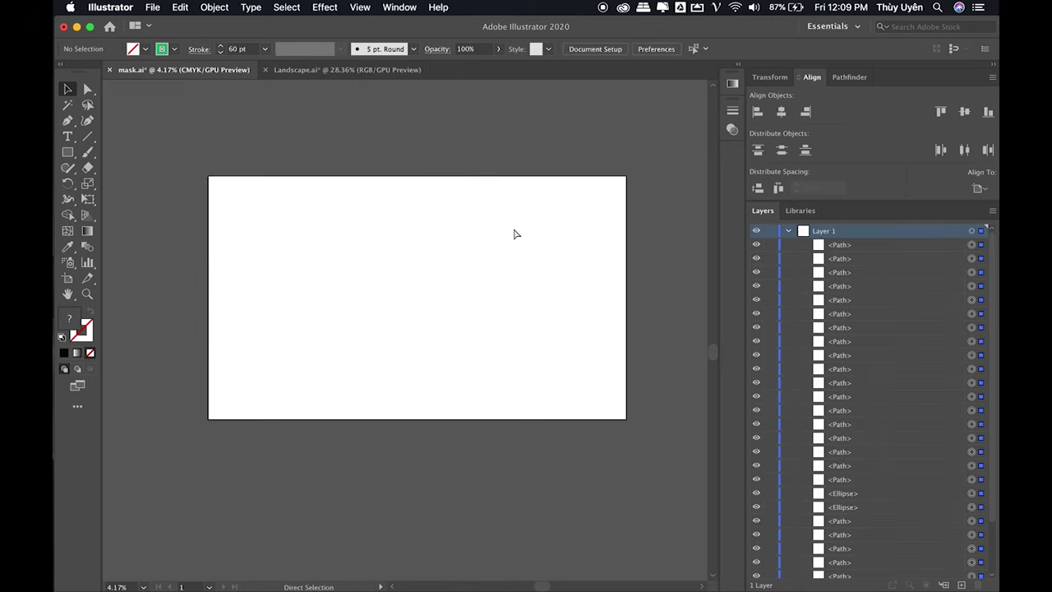
pyautogui.hotkey('ctrl', 'v')
pyautogui.moveTo(444, 315); pyautogui.dragTo(552, 270)
pyautogui.moveTo(358, 323); pyautogui.dragTo(395, 257)
pyautogui.hotkey('ctrl', 'z')
pyautogui.hotkey('ctrl', 'z')
pyautogui.hotkey('ctrl', 'z')
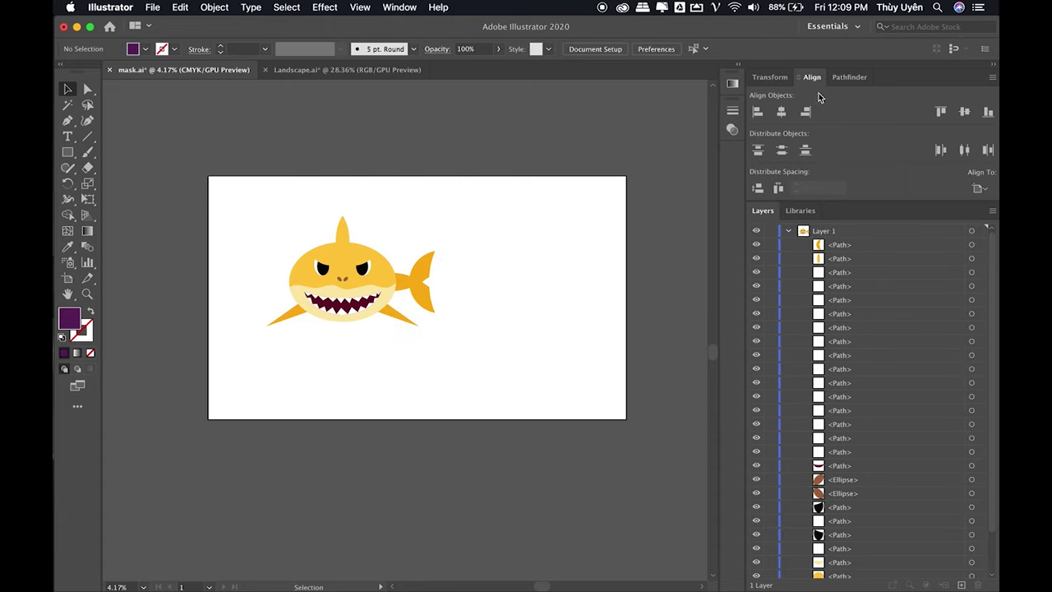
pyautogui.click(787, 233)
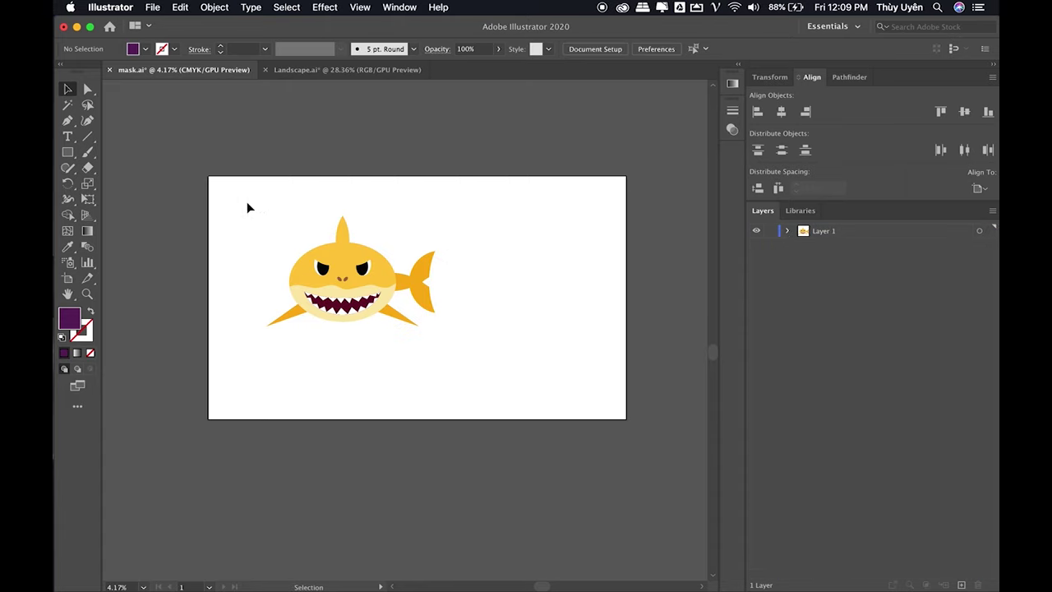
# - Draw a rectangle over the shark's lower half and fill it with a white-to-black gradient
pyautogui.moveTo(242, 192)
pyautogui.mouseDown()
pyautogui.moveTo(437, 329)
pyautogui.moveTo(545, 365)
pyautogui.mouseUp()
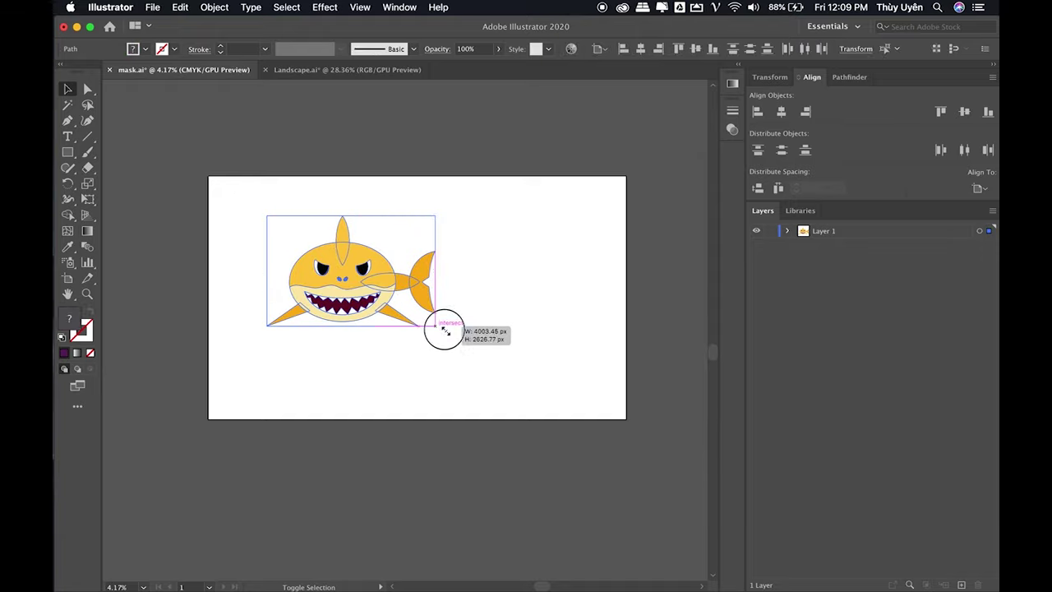
pyautogui.click(127, 171)
pyautogui.click(68, 152)
pyautogui.moveTo(255, 374); pyautogui.dragTo(495, 270)
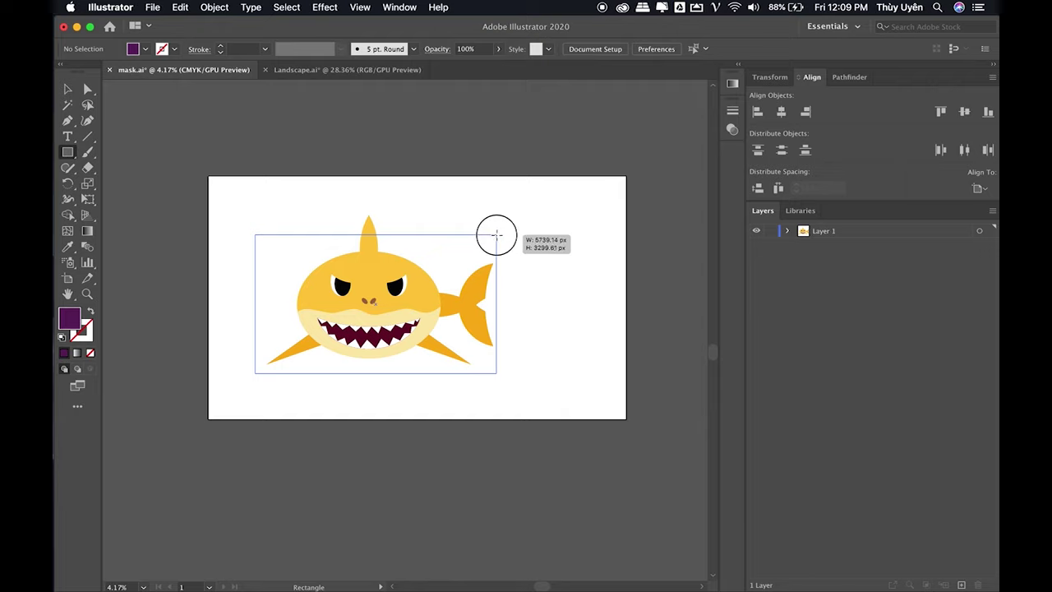
pyautogui.moveTo(494, 270); pyautogui.dragTo(501, 287)
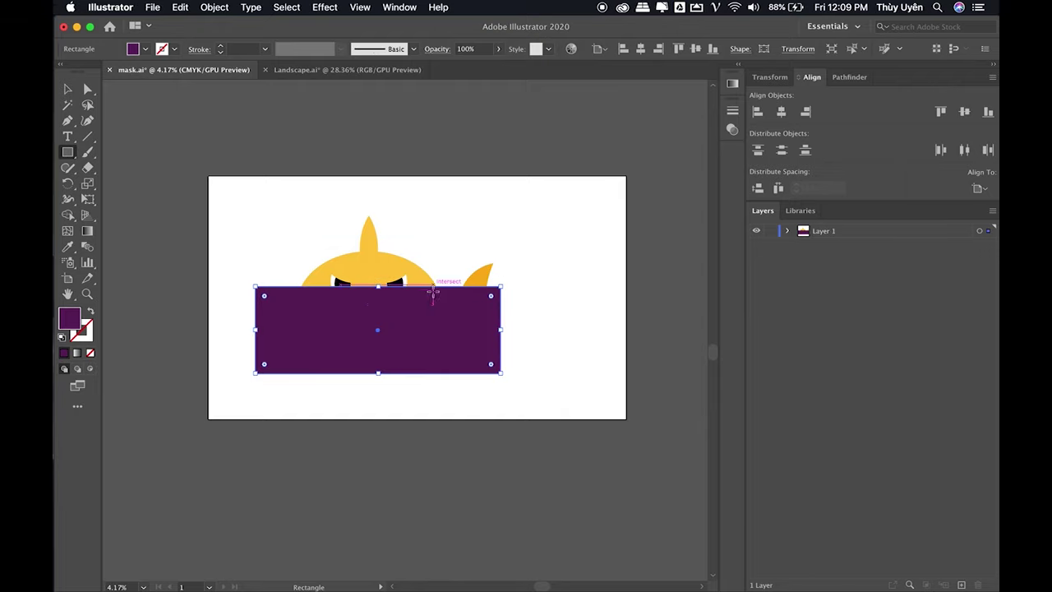
pyautogui.press('v')
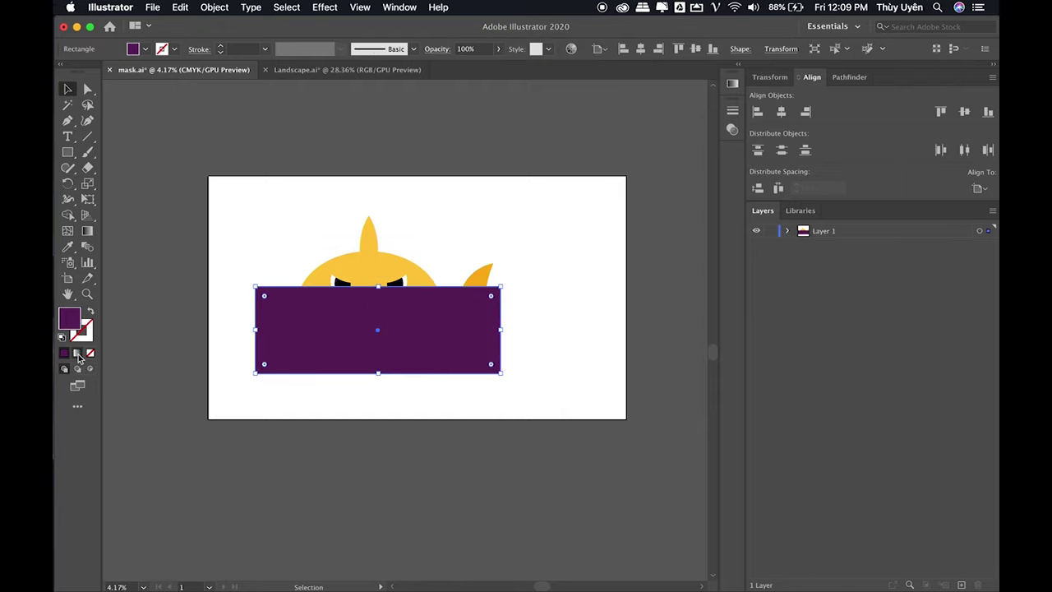
pyautogui.click(78, 355)
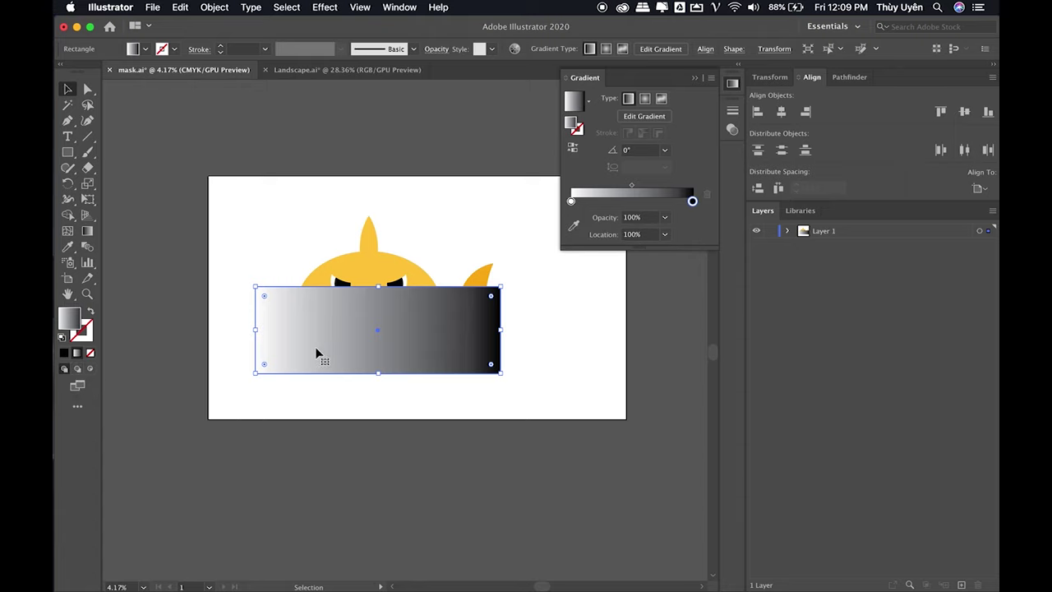
# - Set the gradient angle to -90° so it runs vertically with black at the bottom
pyautogui.click(629, 152)
pyautogui.write('90')
pyautogui.press('Return')
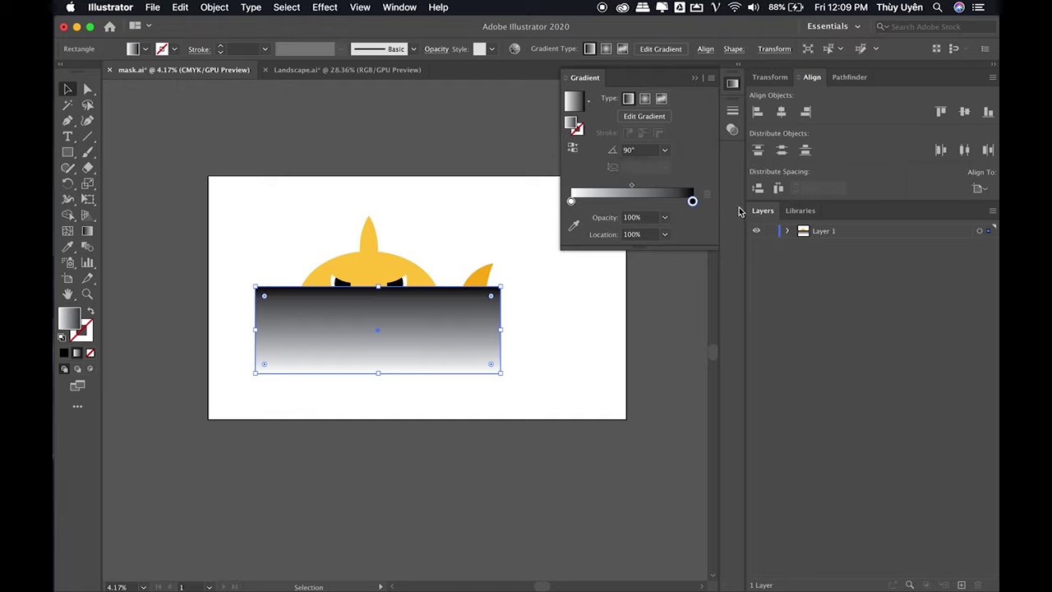
pyautogui.click(629, 151)
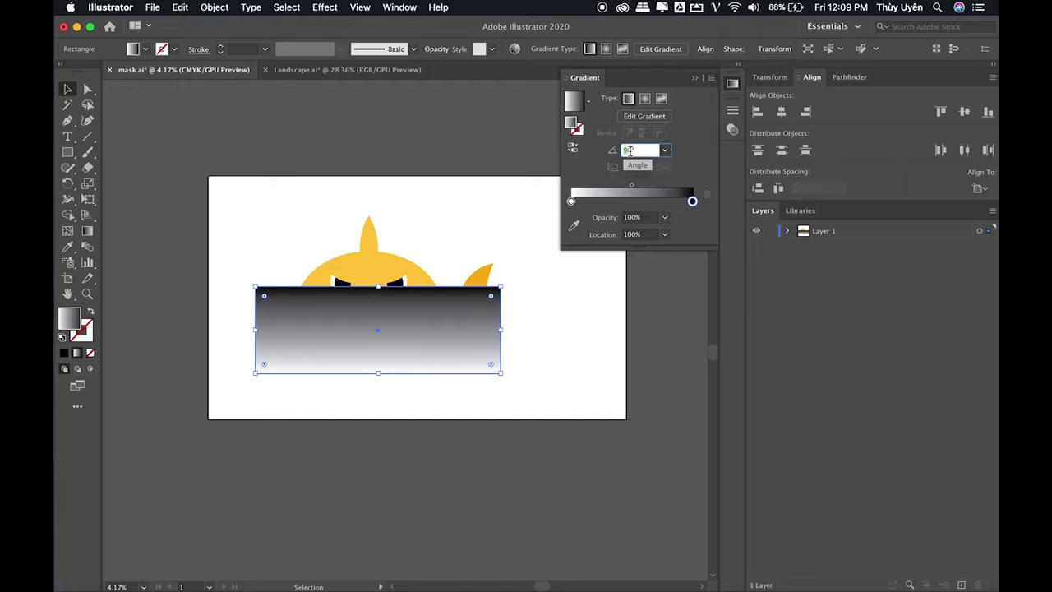
pyautogui.press('Return')
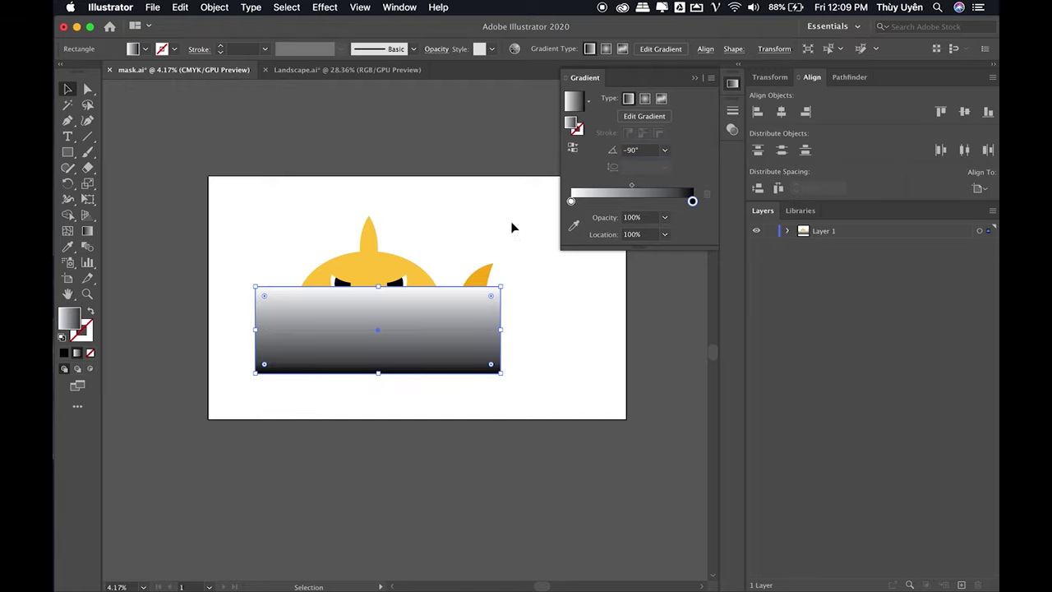
# - Raise the rectangle's top edge so only the shark's fin shows above it
pyautogui.moveTo(378, 287); pyautogui.dragTo(382, 263)
pyautogui.click(694, 77)
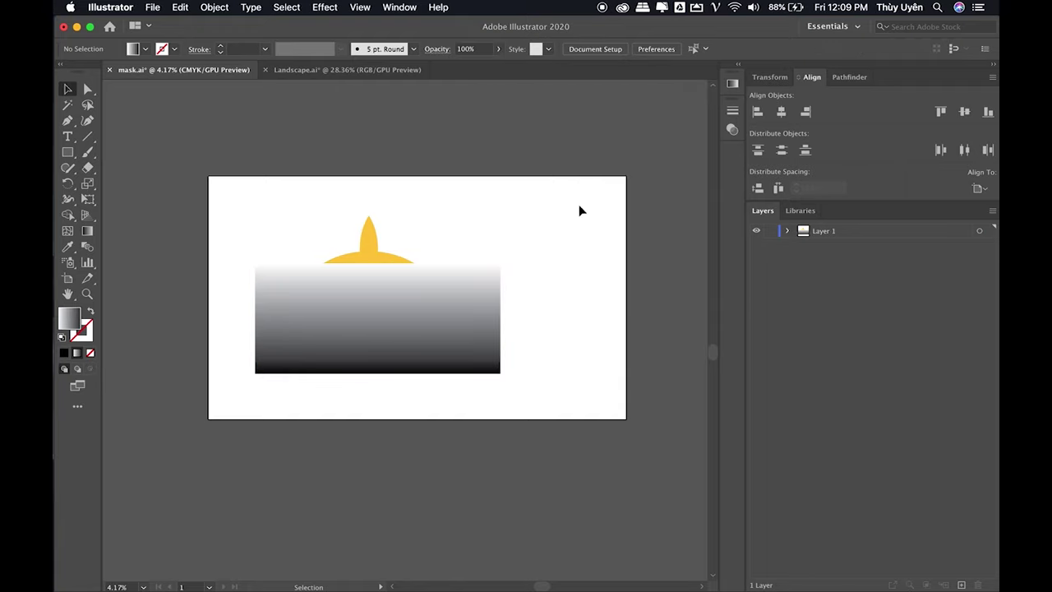
pyautogui.scroll(2, 514, 283)
pyautogui.click(425, 345)
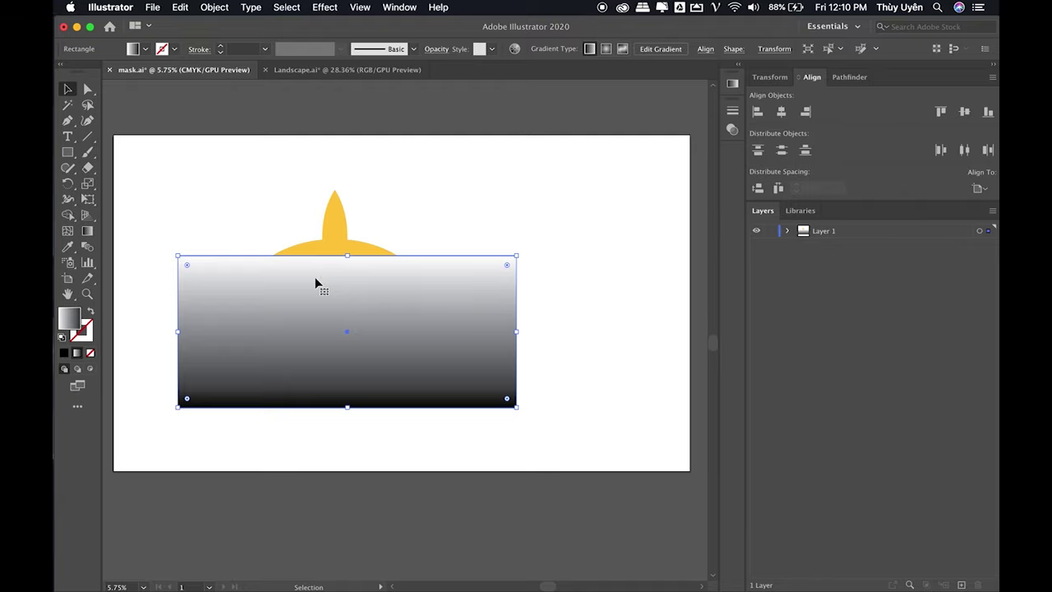
# - Nudge the gradient rectangle over the shark, select both, and show the Transparency panel
pyautogui.moveTo(321, 277); pyautogui.dragTo(313, 277)
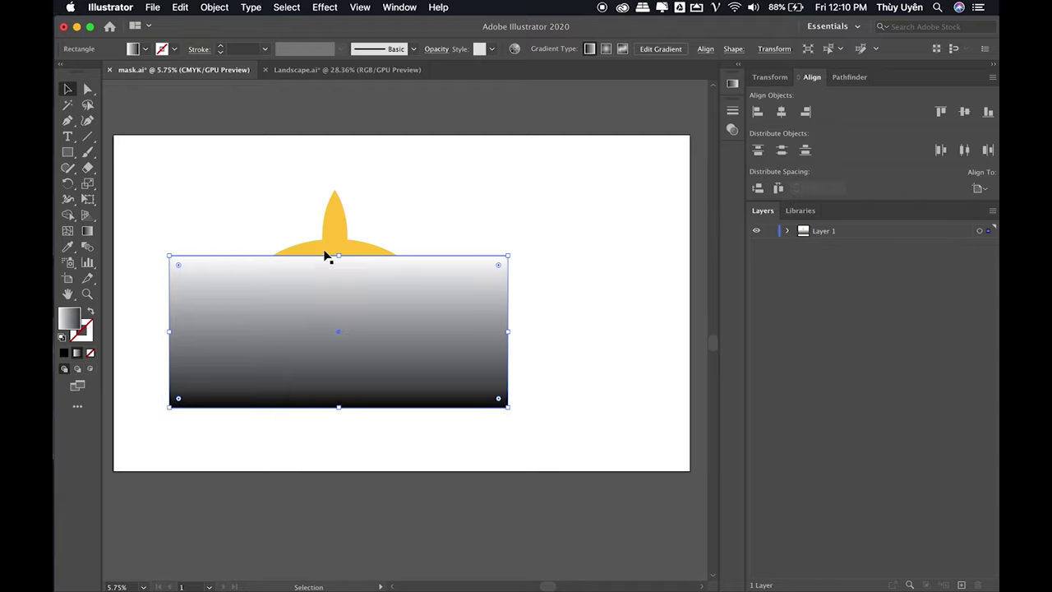
pyautogui.click(279, 153)
pyautogui.moveTo(156, 145); pyautogui.dragTo(585, 477)
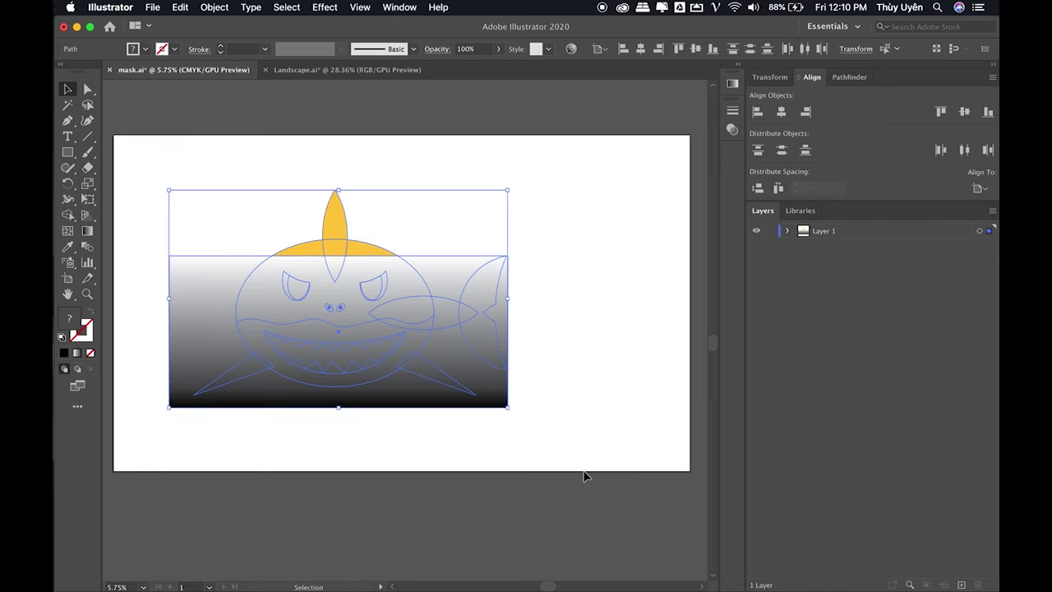
pyautogui.click(405, 12)
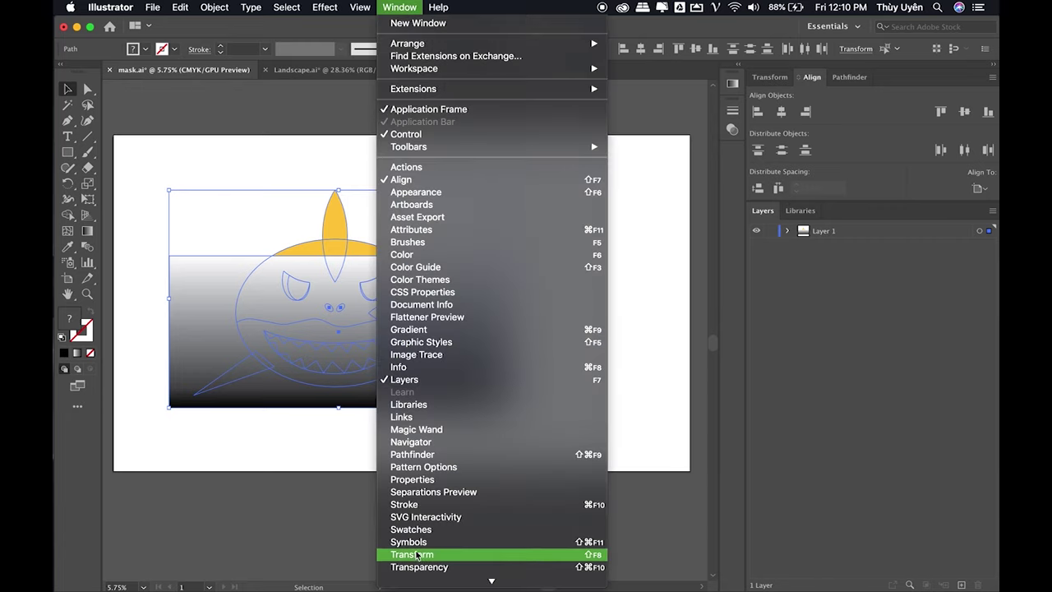
pyautogui.click(432, 569)
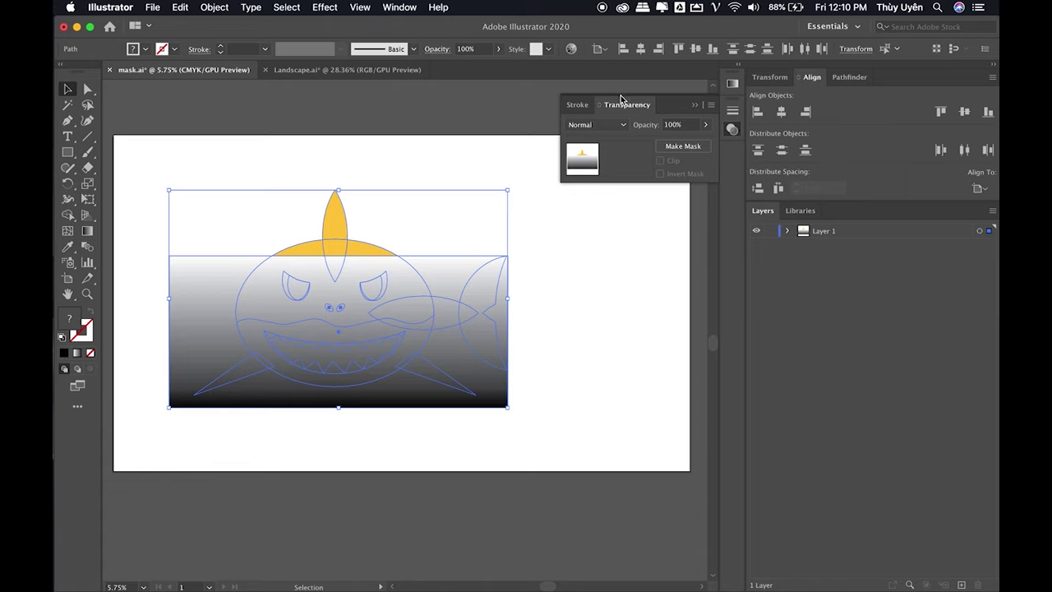
# - Make the gradient rectangle the shark's opacity mask and scale the masked shark down
pyautogui.click(690, 149)
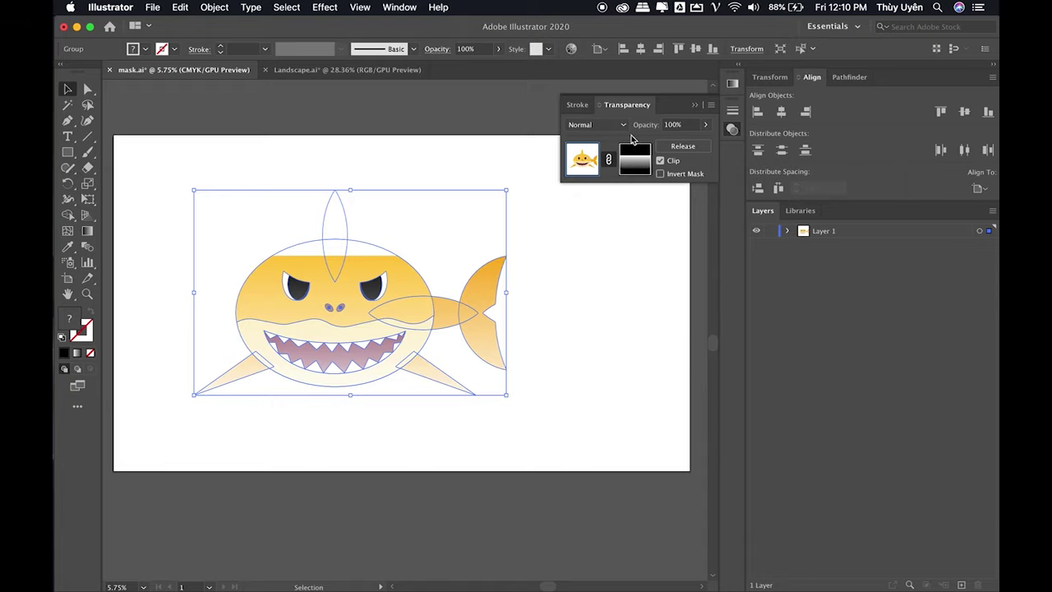
pyautogui.click(635, 167)
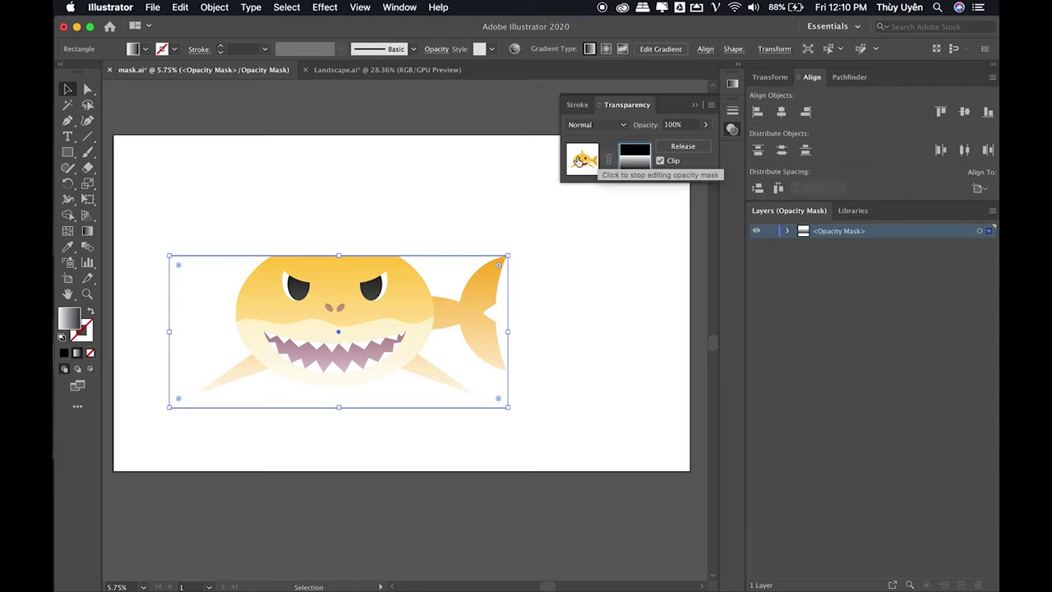
pyautogui.click(581, 156)
pyautogui.moveTo(505, 184); pyautogui.dragTo(473, 207)
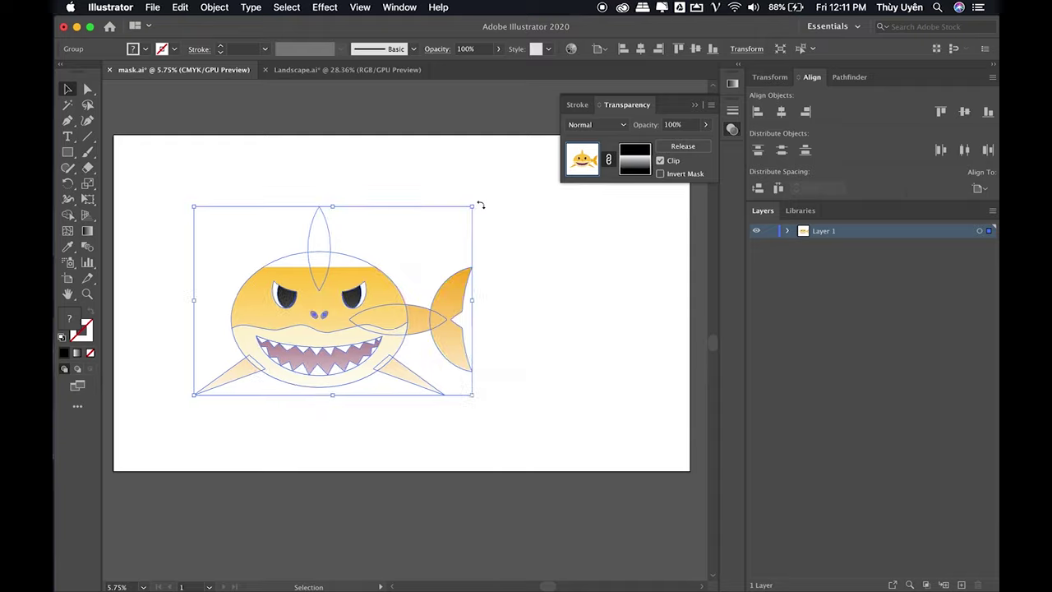
# - Resize the mask rectangle to crop the tail and raise its top to reveal the fin
pyautogui.click(638, 166)
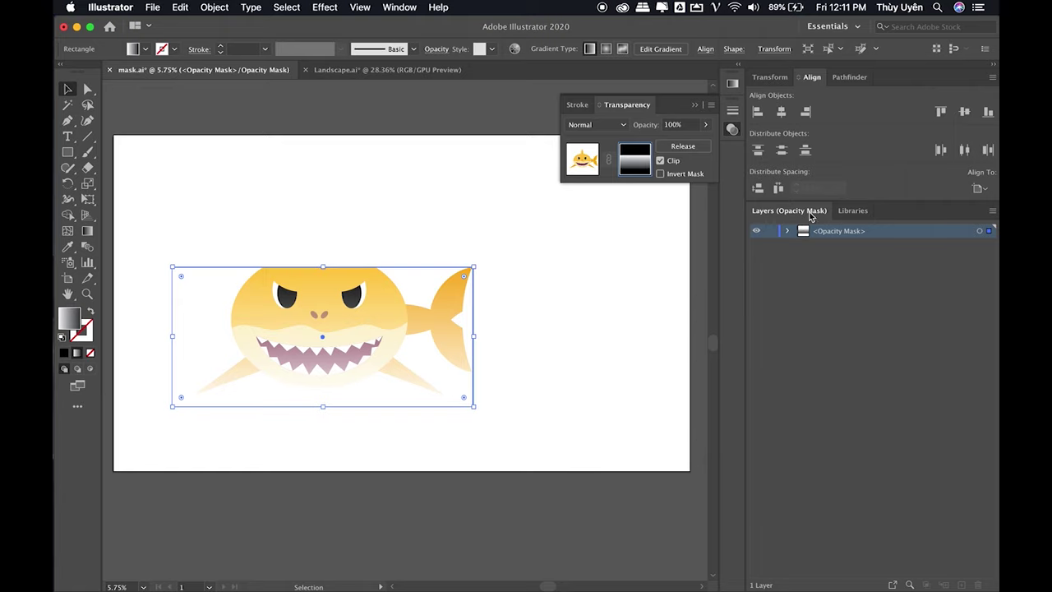
pyautogui.click(788, 232)
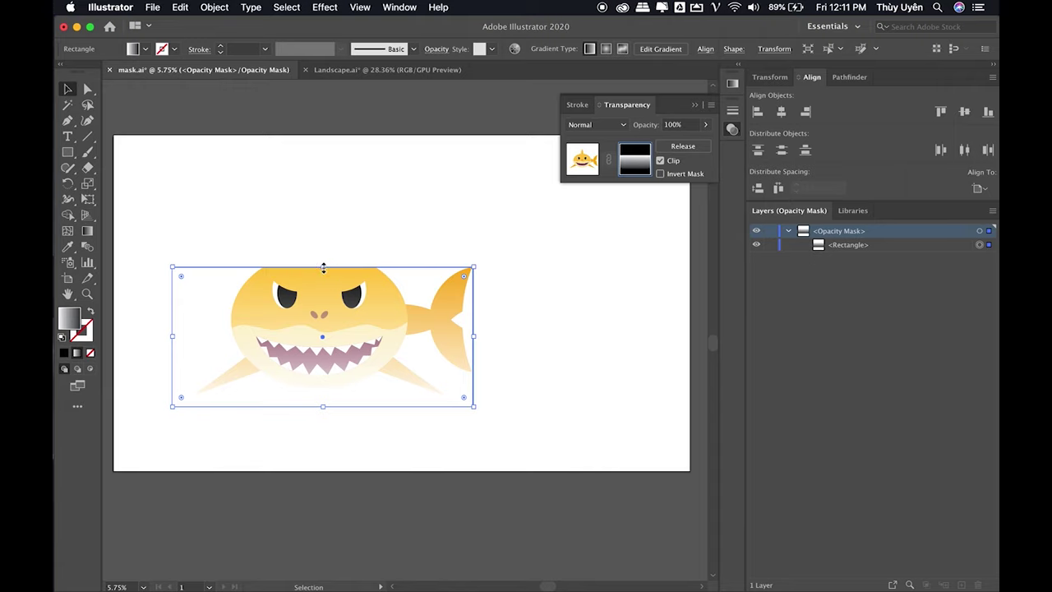
pyautogui.moveTo(322, 266); pyautogui.dragTo(324, 228)
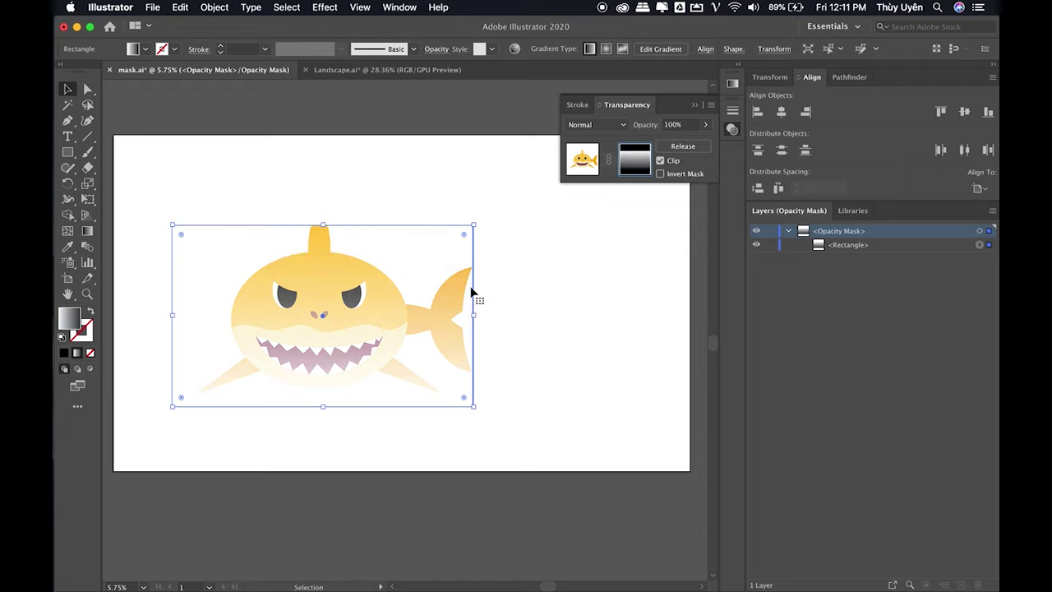
pyautogui.moveTo(474, 315); pyautogui.dragTo(452, 315)
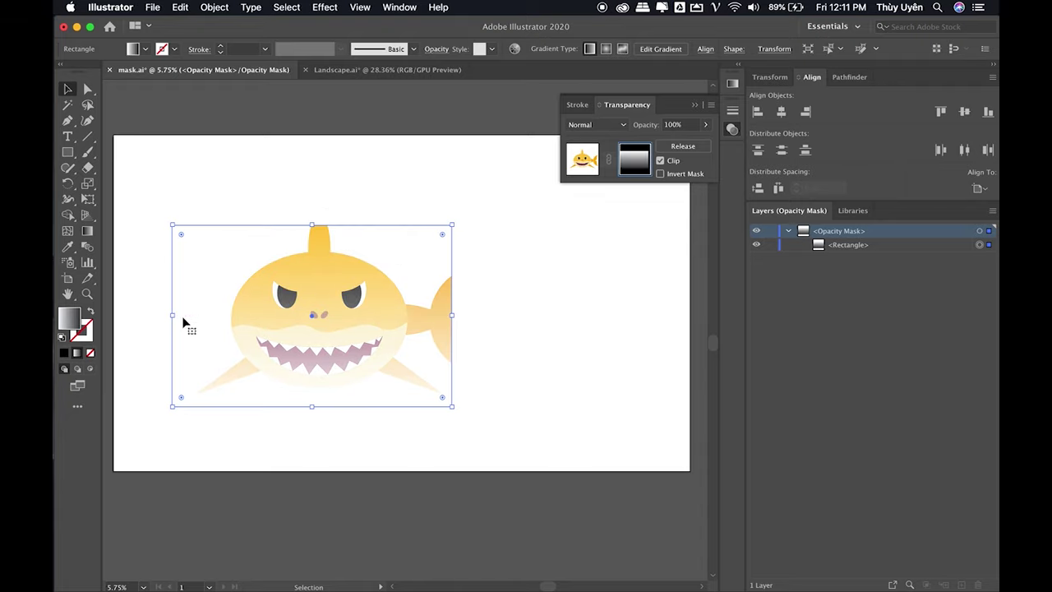
pyautogui.moveTo(173, 317); pyautogui.dragTo(217, 312)
pyautogui.moveTo(493, 313); pyautogui.dragTo(429, 312)
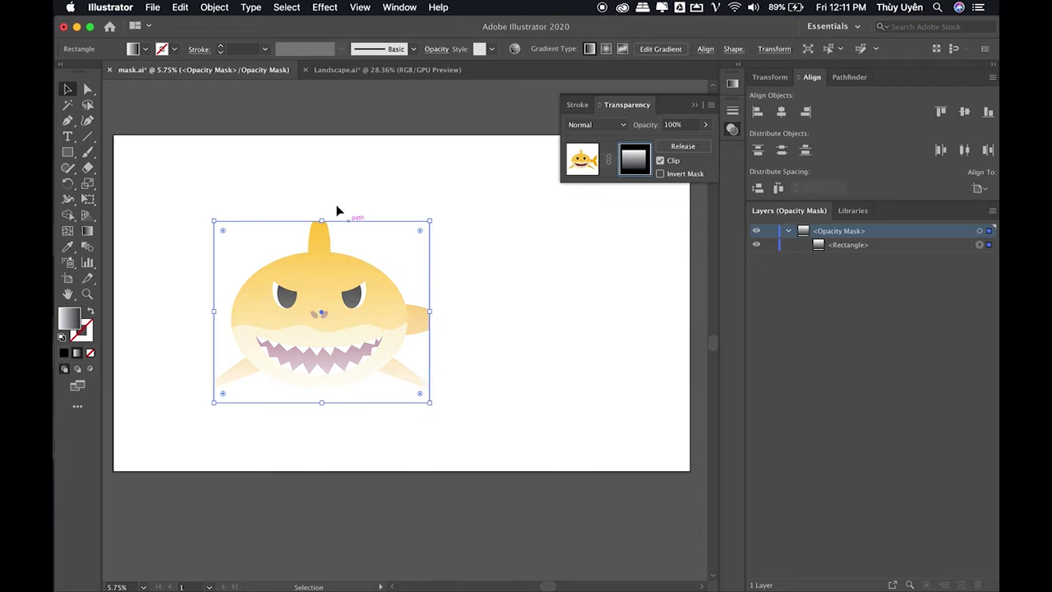
pyautogui.moveTo(322, 220); pyautogui.dragTo(321, 188)
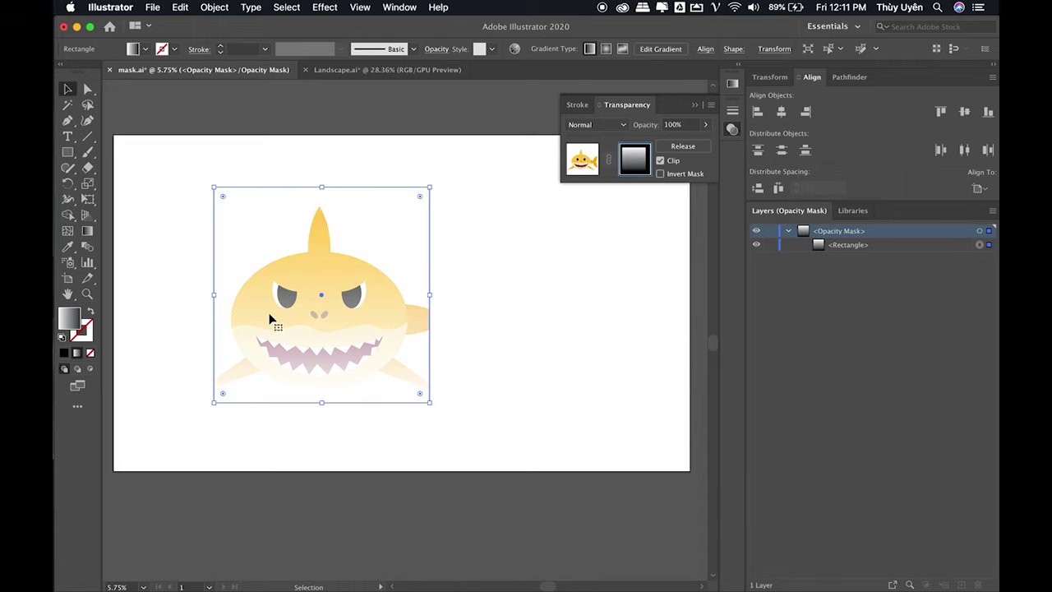
# - Move the mask's gradient stops up so the fade ends below the eyes, then reselect the shark
pyautogui.click(87, 231)
pyautogui.moveTo(322, 402); pyautogui.dragTo(323, 360)
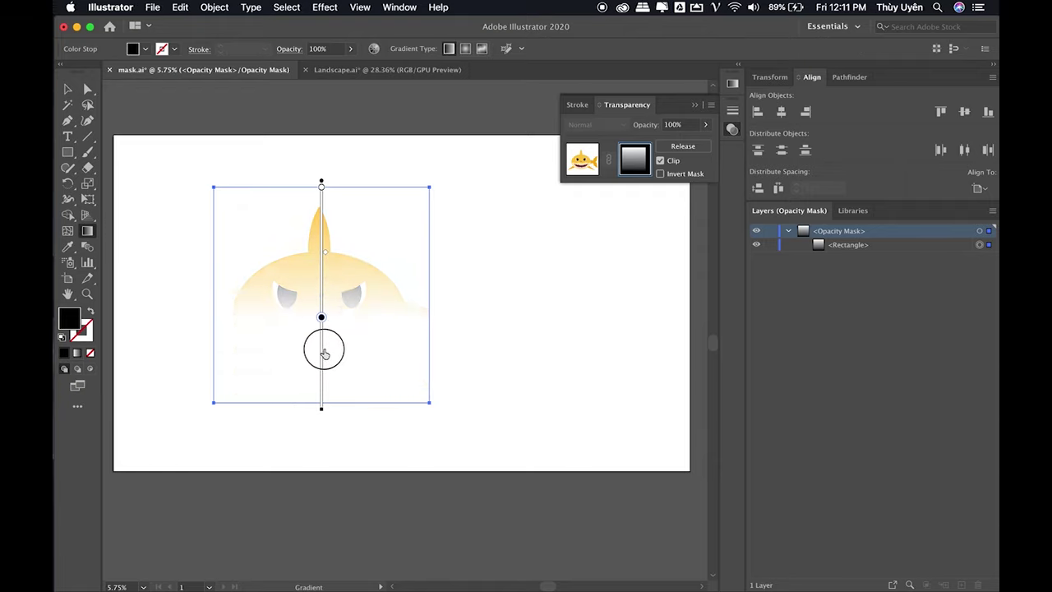
pyautogui.moveTo(323, 360); pyautogui.dragTo(321, 358)
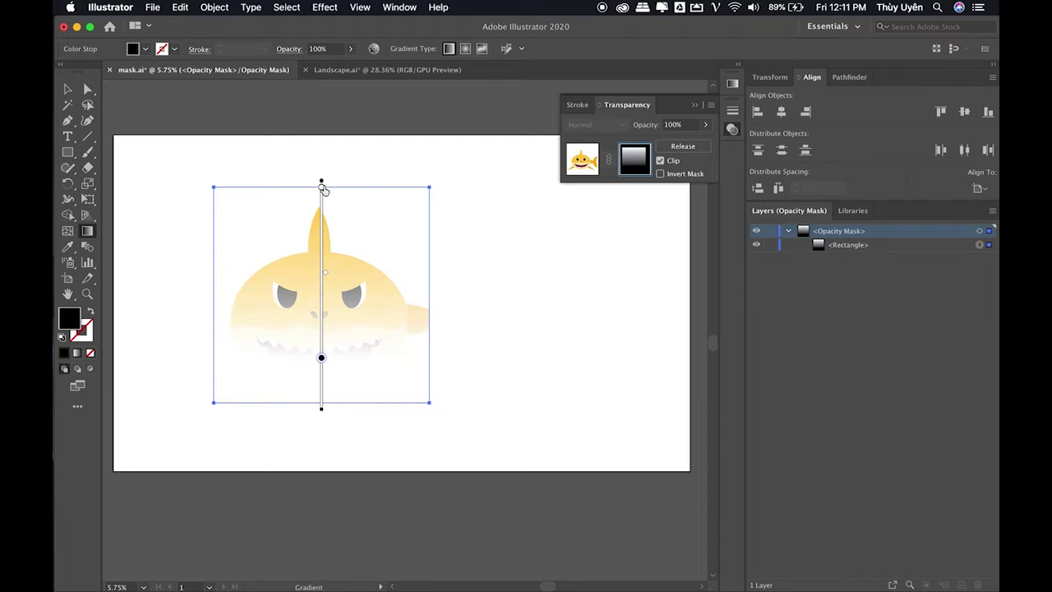
pyautogui.moveTo(322, 188); pyautogui.dragTo(321, 193)
pyautogui.moveTo(321, 357); pyautogui.dragTo(321, 347)
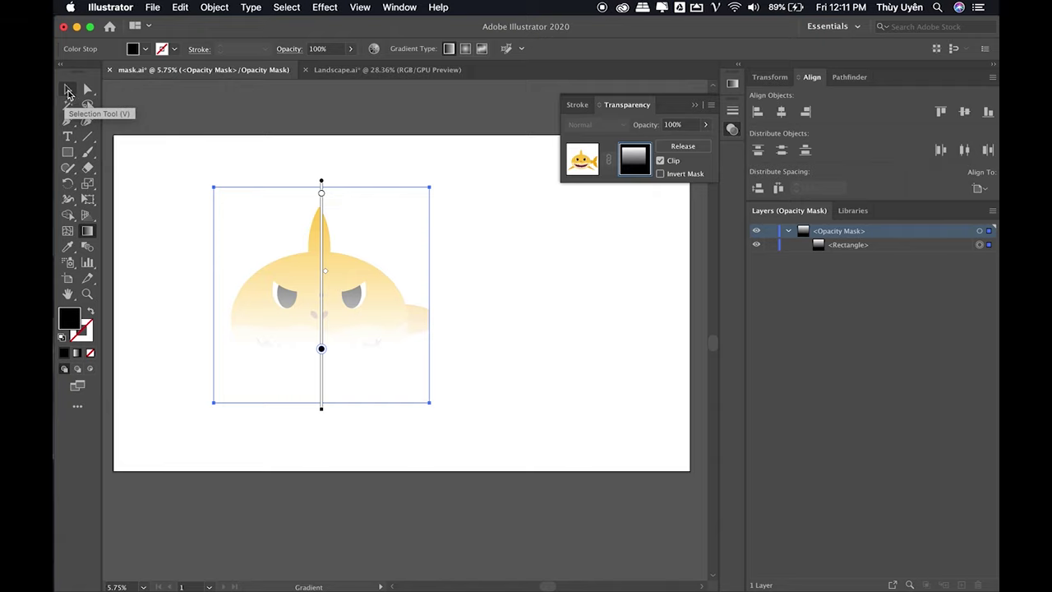
pyautogui.click(69, 92)
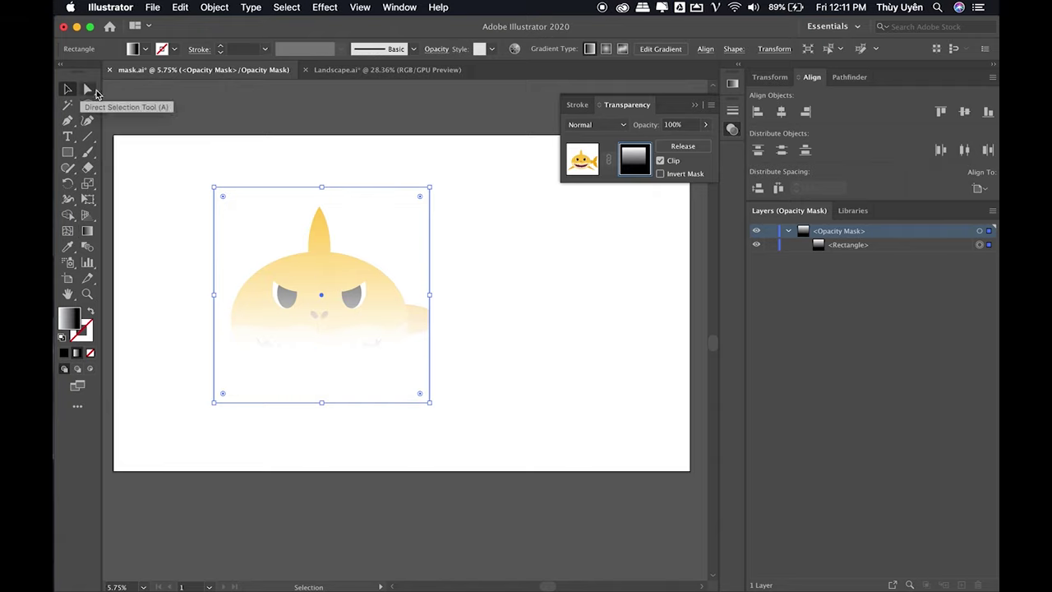
pyautogui.click(548, 288)
pyautogui.click(293, 254)
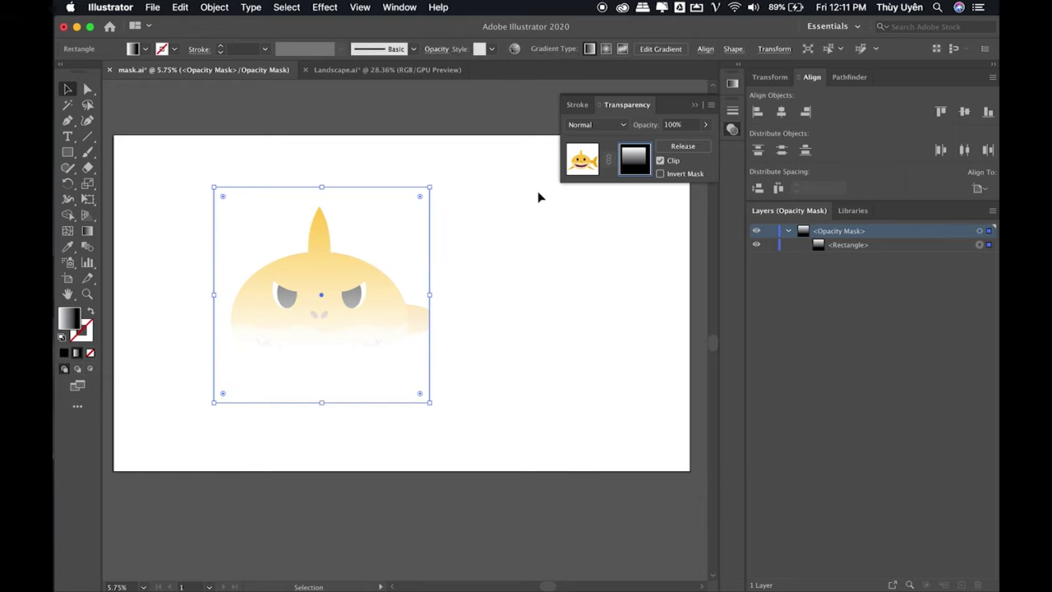
pyautogui.click(688, 147)
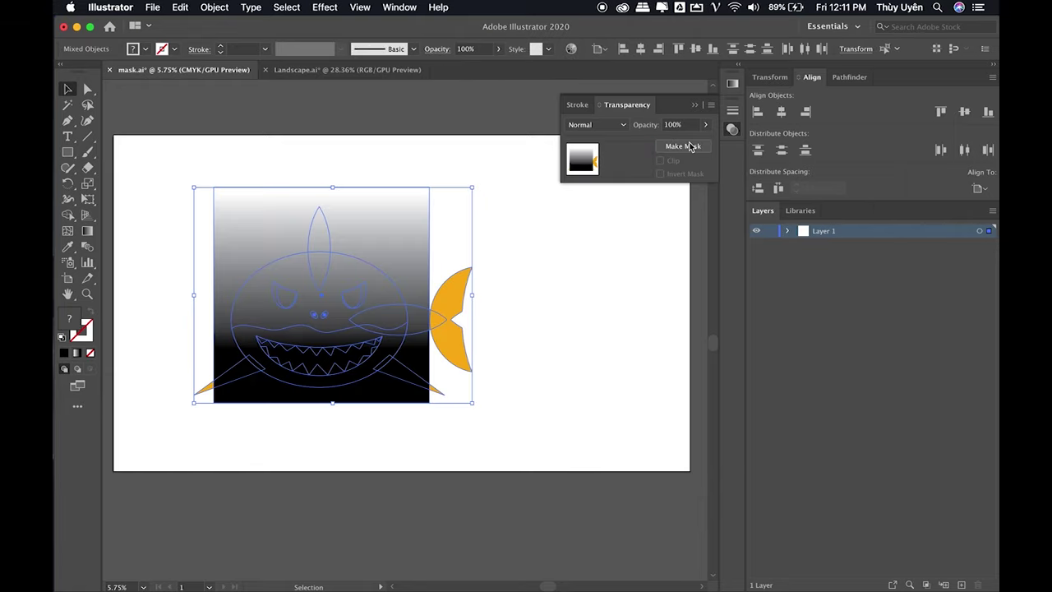
pyautogui.click(514, 271)
pyautogui.moveTo(383, 226)
pyautogui.mouseDown()
pyautogui.moveTo(550, 261)
pyautogui.moveTo(488, 236)
pyautogui.mouseUp()
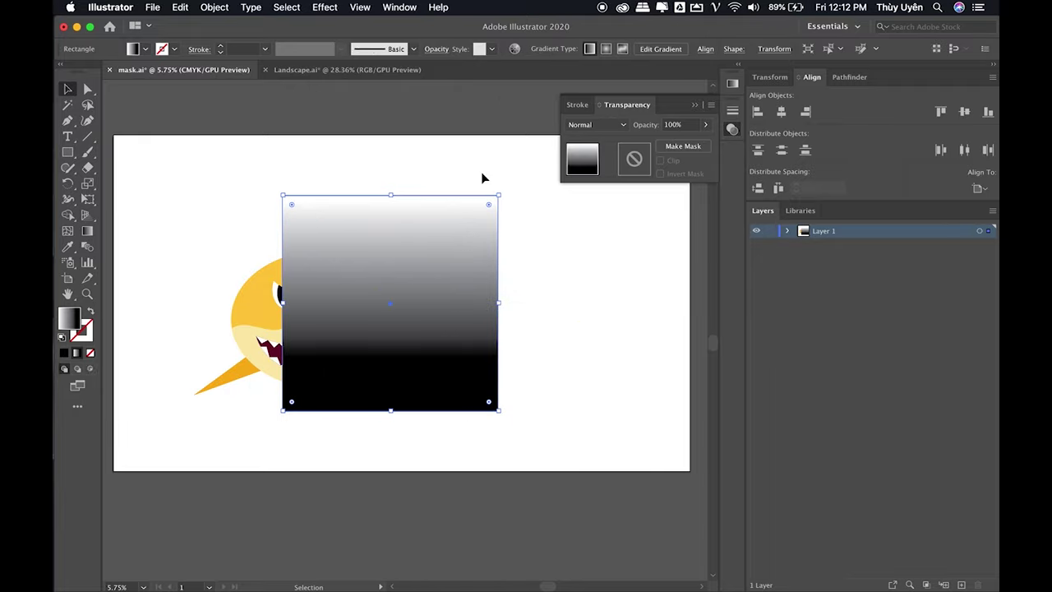
pyautogui.press('Delete')
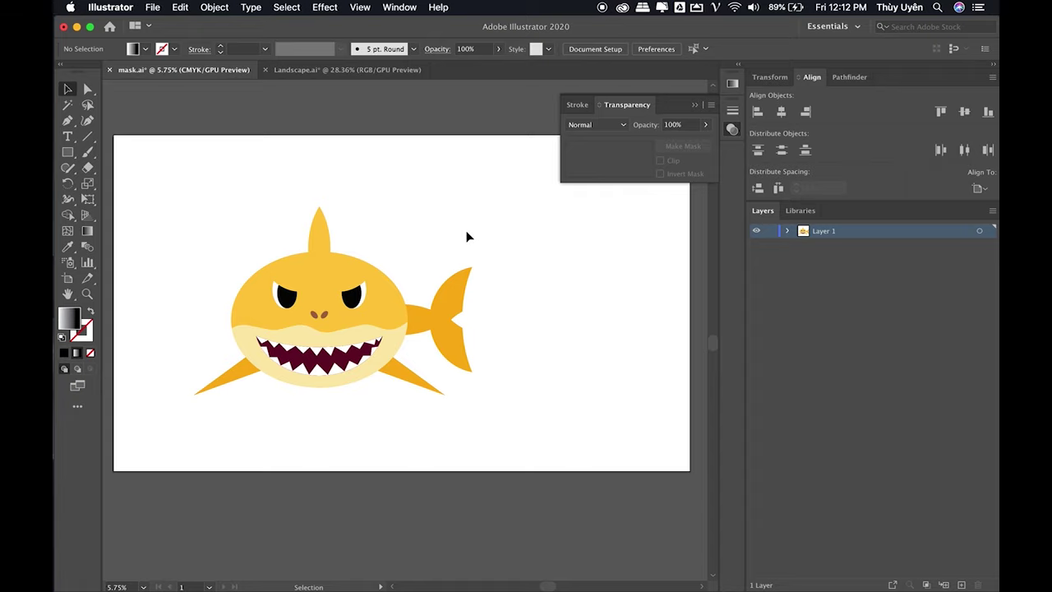
pyautogui.hotkey('ctrl', 'z')
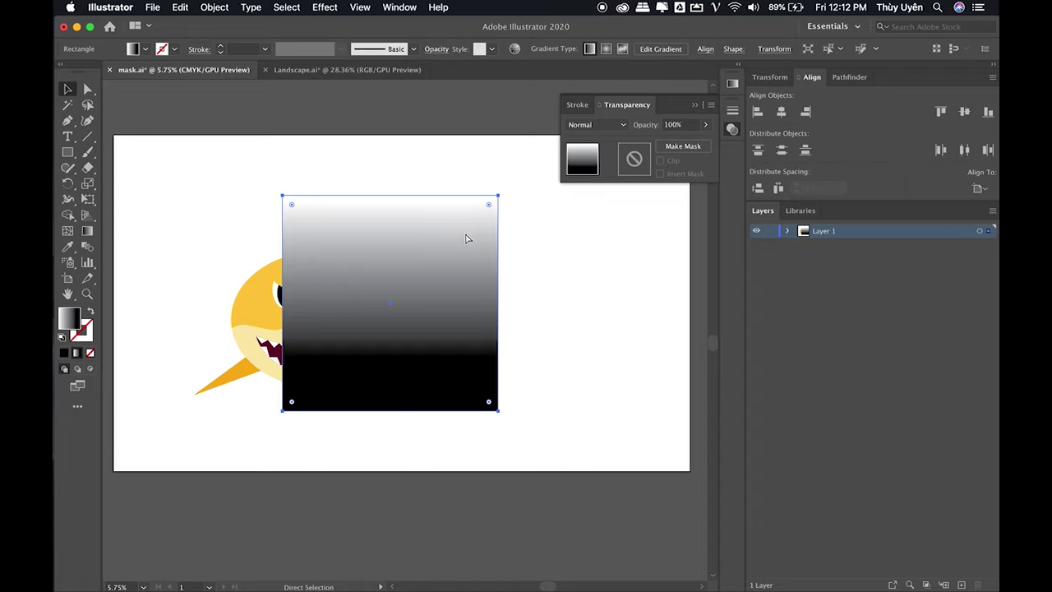
pyautogui.hotkey('ctrl', 'z')
pyautogui.click(509, 169)
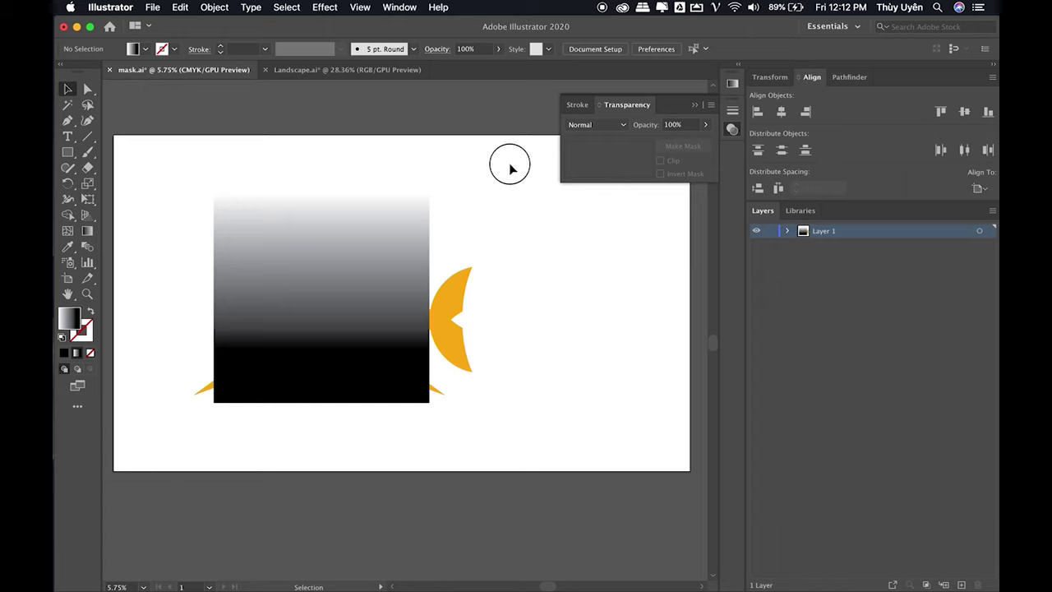
pyautogui.moveTo(510, 169); pyautogui.dragTo(188, 430)
pyautogui.click(682, 148)
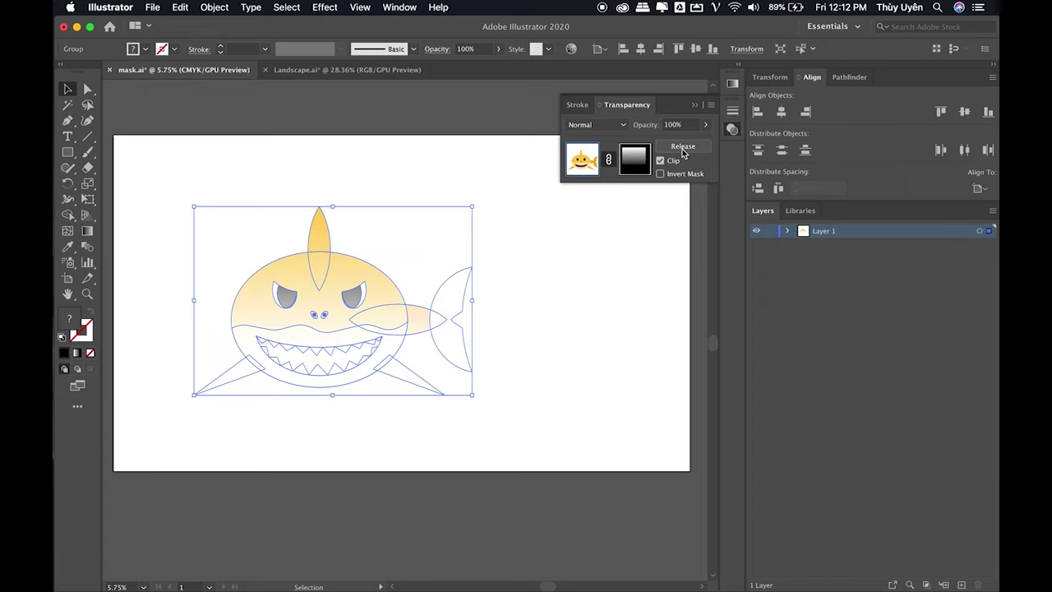
pyautogui.click(501, 298)
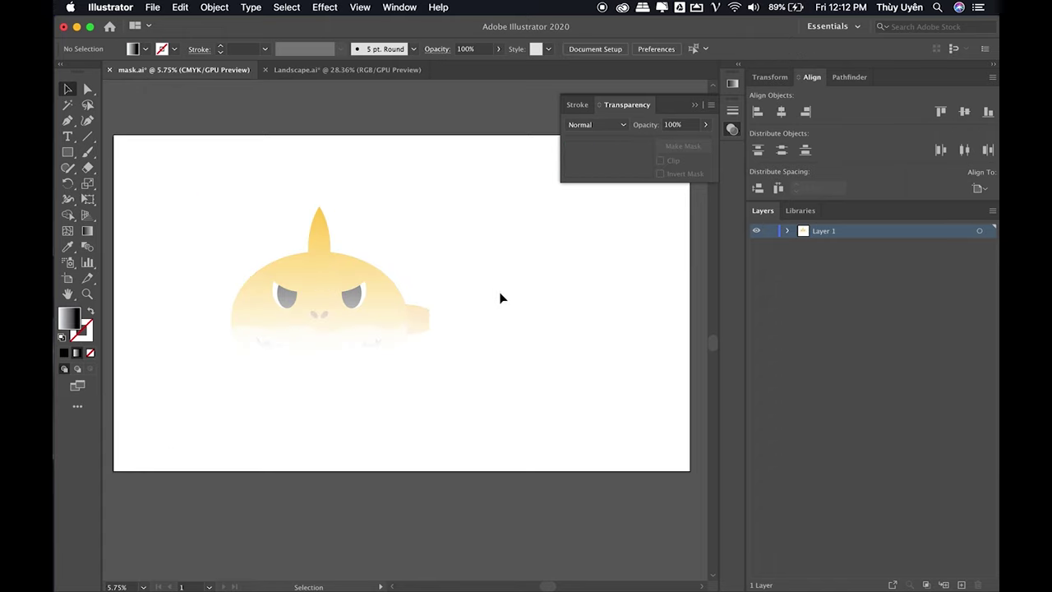
pyautogui.click(392, 273)
pyautogui.click(634, 160)
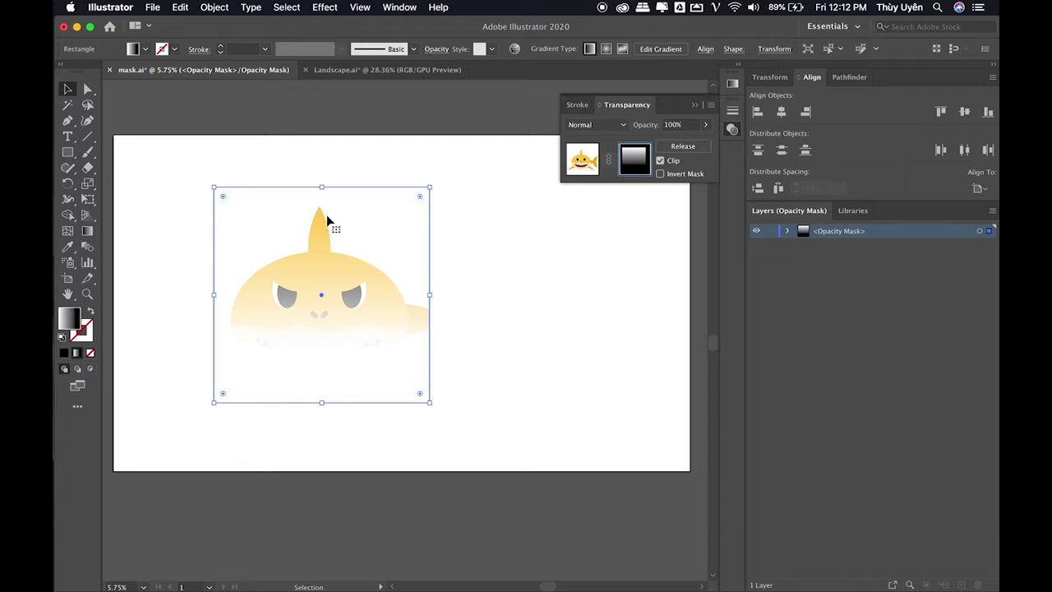
# - Change the mask rectangle's fill from black to white
pyautogui.click(68, 353)
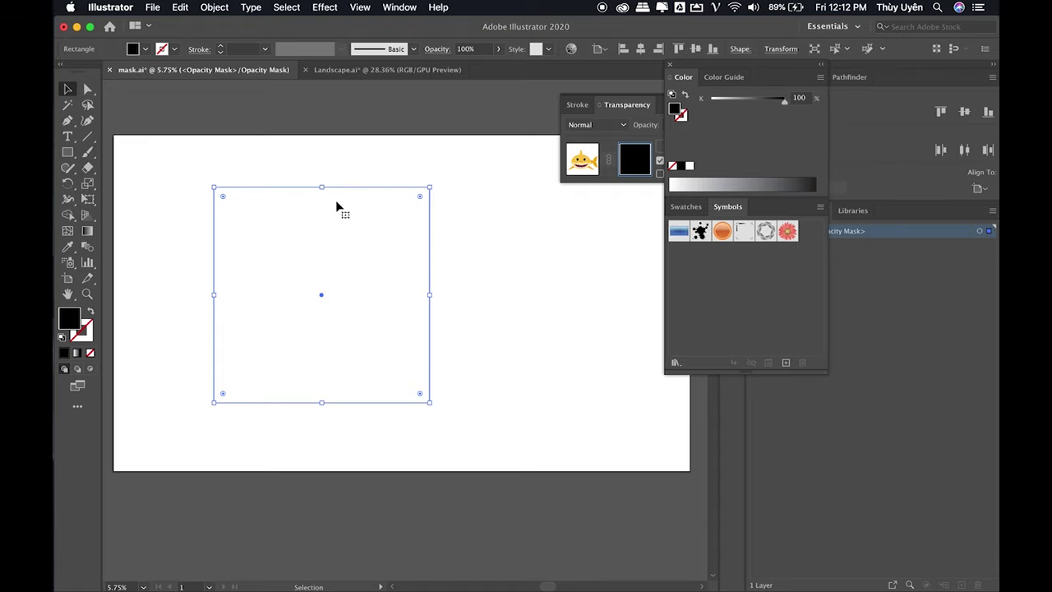
pyautogui.moveTo(321, 187); pyautogui.dragTo(322, 296)
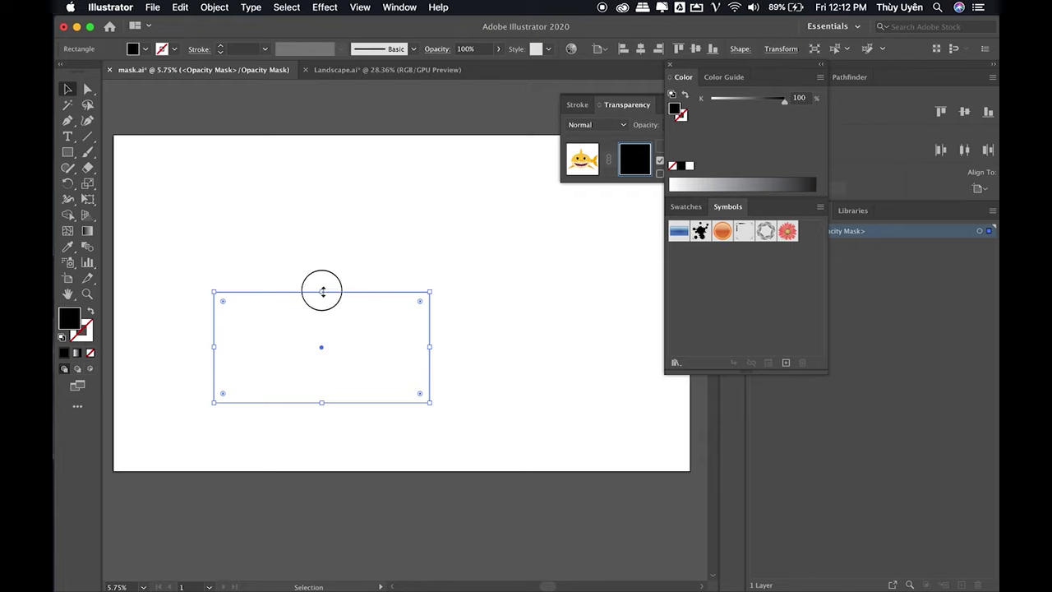
pyautogui.click(669, 65)
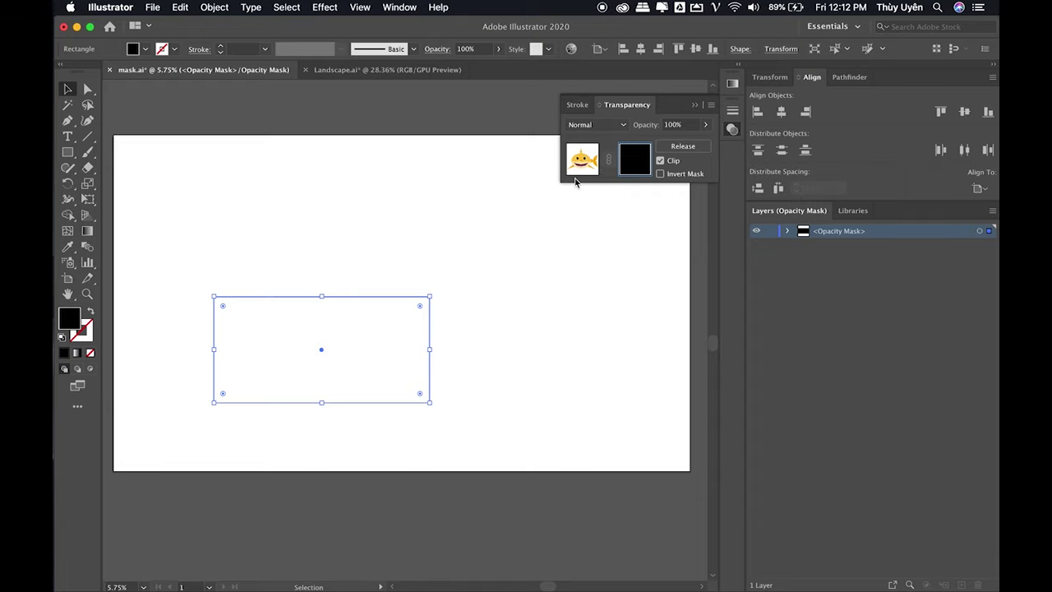
pyautogui.click(140, 51)
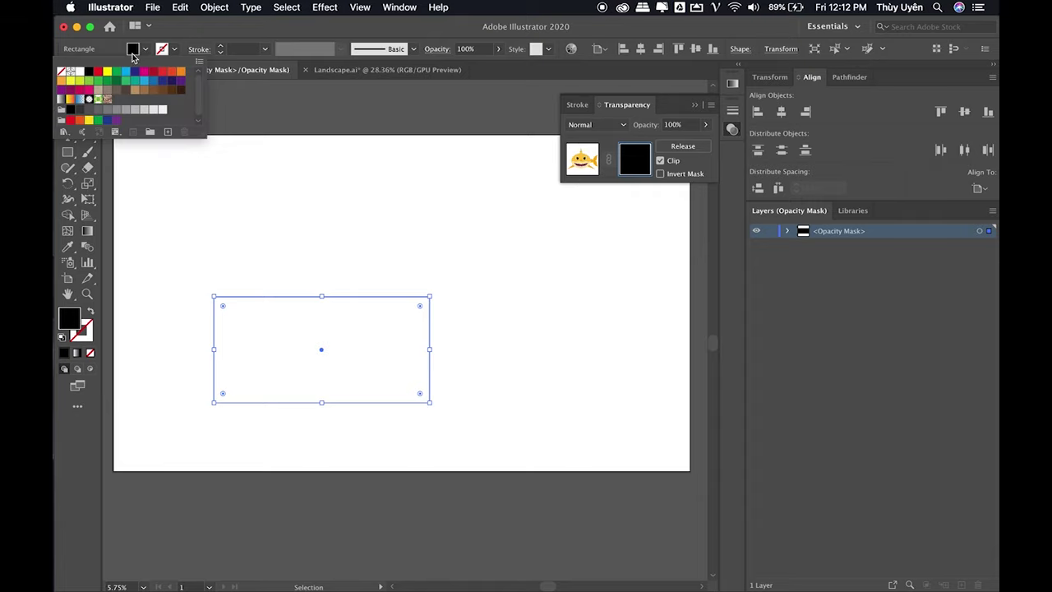
pyautogui.click(80, 73)
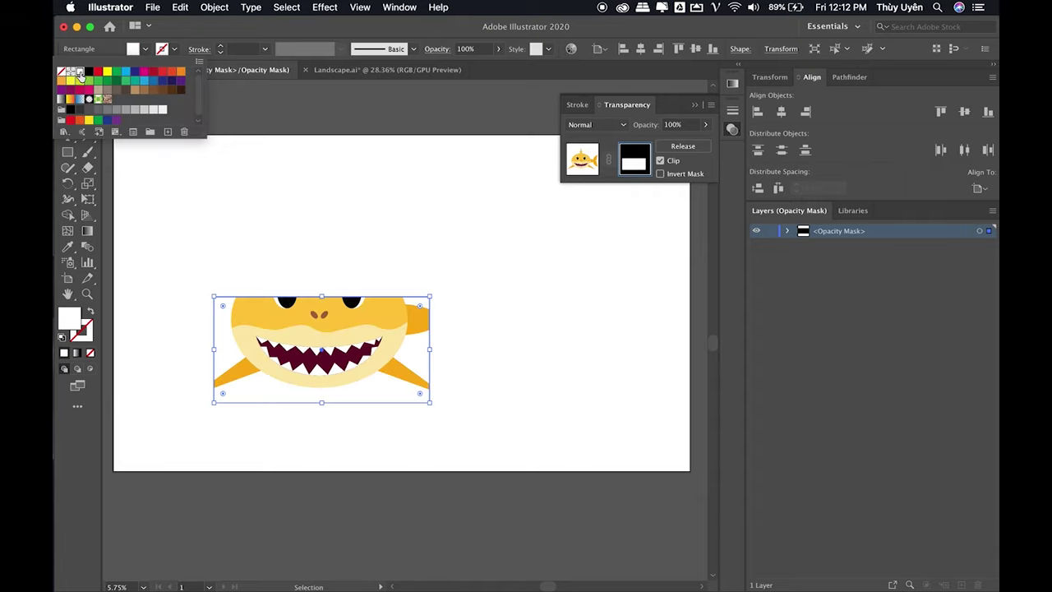
pyautogui.click(518, 43)
# - Stretch the mask rectangle over the shark's face and whole tail, then collapse the Transparency panel
pyautogui.moveTo(323, 296); pyautogui.dragTo(314, 235)
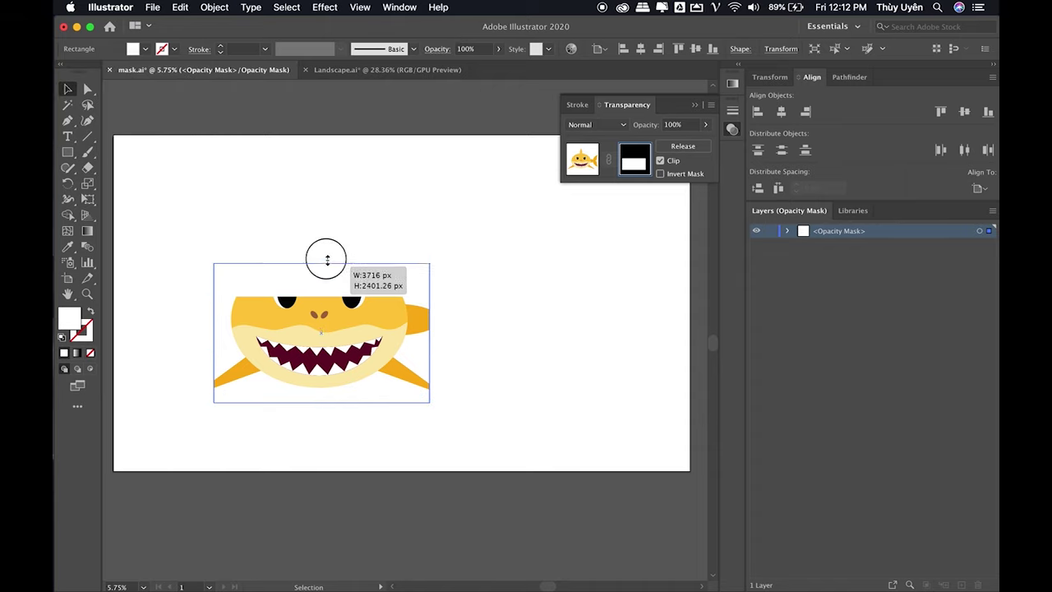
pyautogui.moveTo(322, 235); pyautogui.dragTo(321, 296)
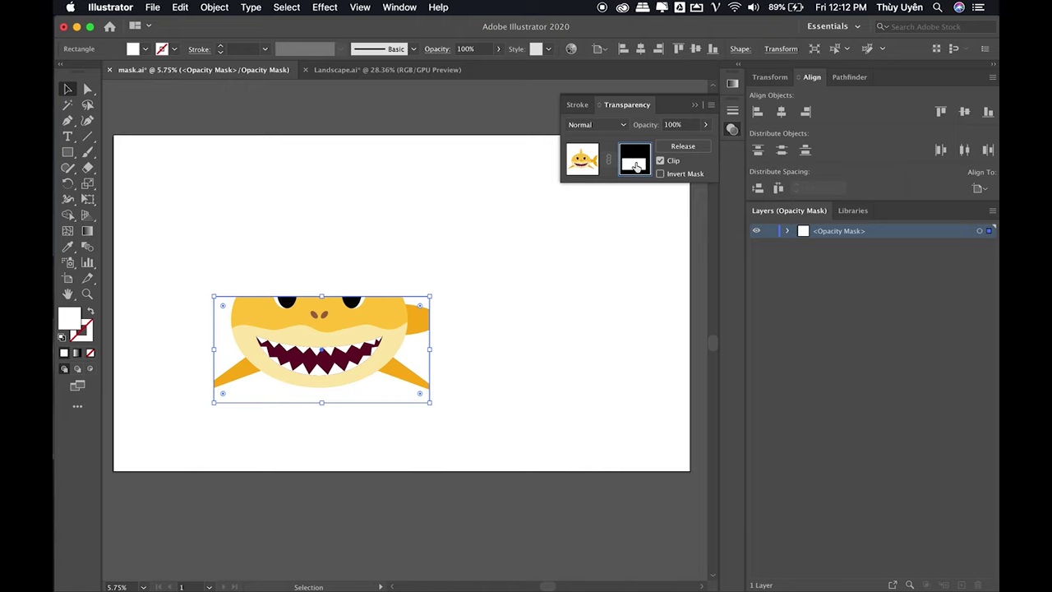
pyautogui.moveTo(428, 350); pyautogui.dragTo(457, 317)
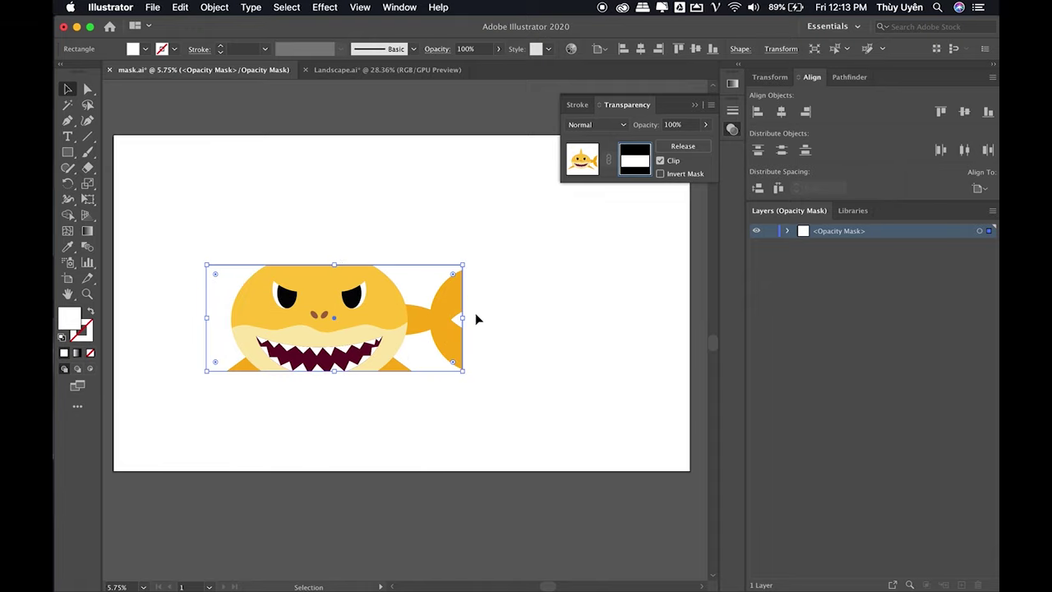
pyautogui.moveTo(463, 319); pyautogui.dragTo(512, 318)
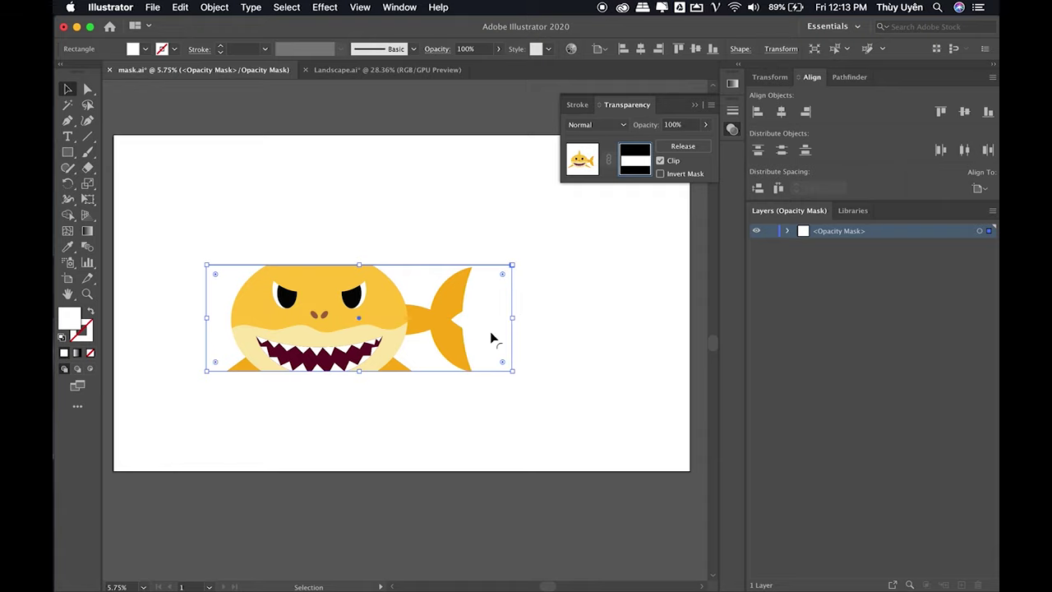
pyautogui.click(545, 292)
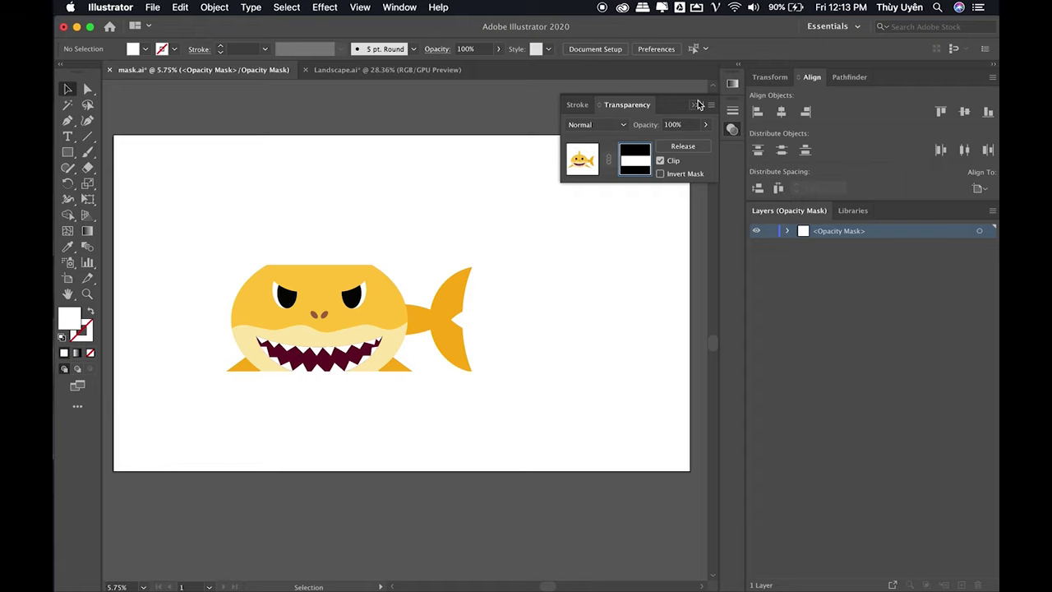
pyautogui.click(697, 104)
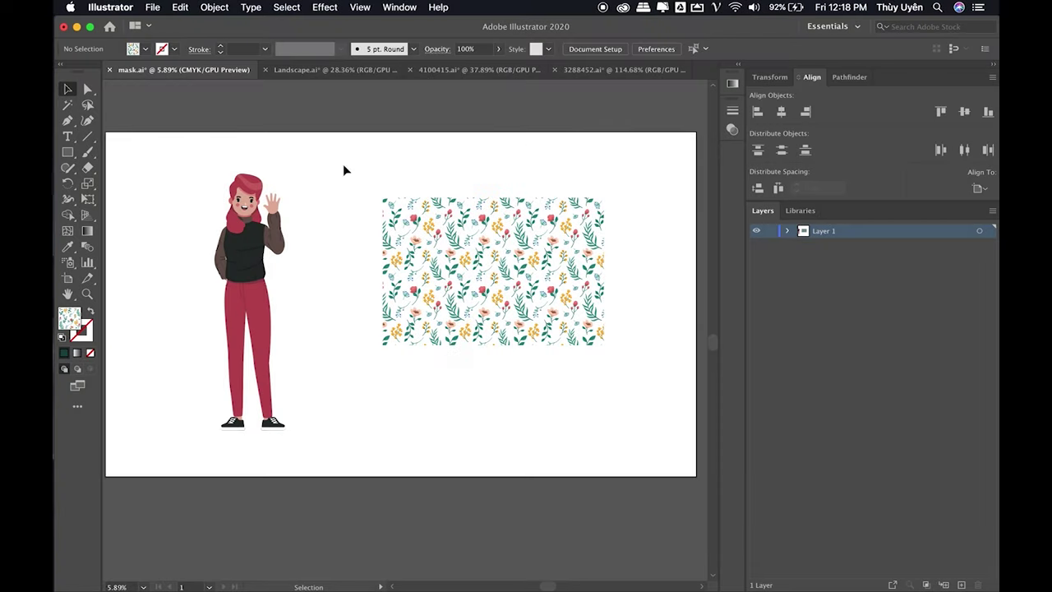
# - Move the floral pattern onto the woman's torso and scale it down to fit
pyautogui.click(200, 180)
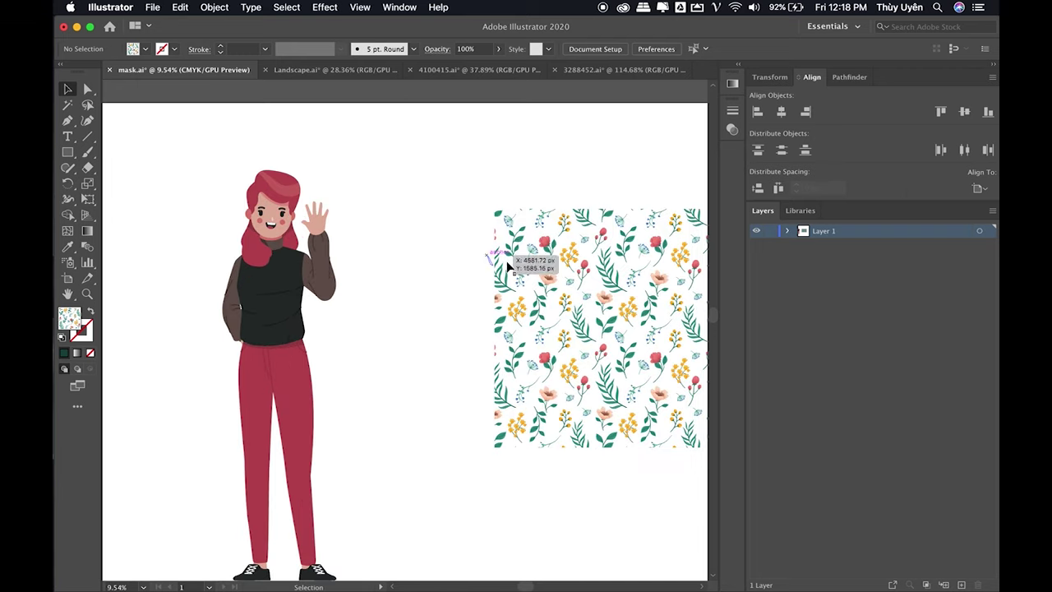
pyautogui.moveTo(542, 261)
pyautogui.mouseDown()
pyautogui.moveTo(448, 280)
pyautogui.moveTo(356, 235)
pyautogui.mouseUp()
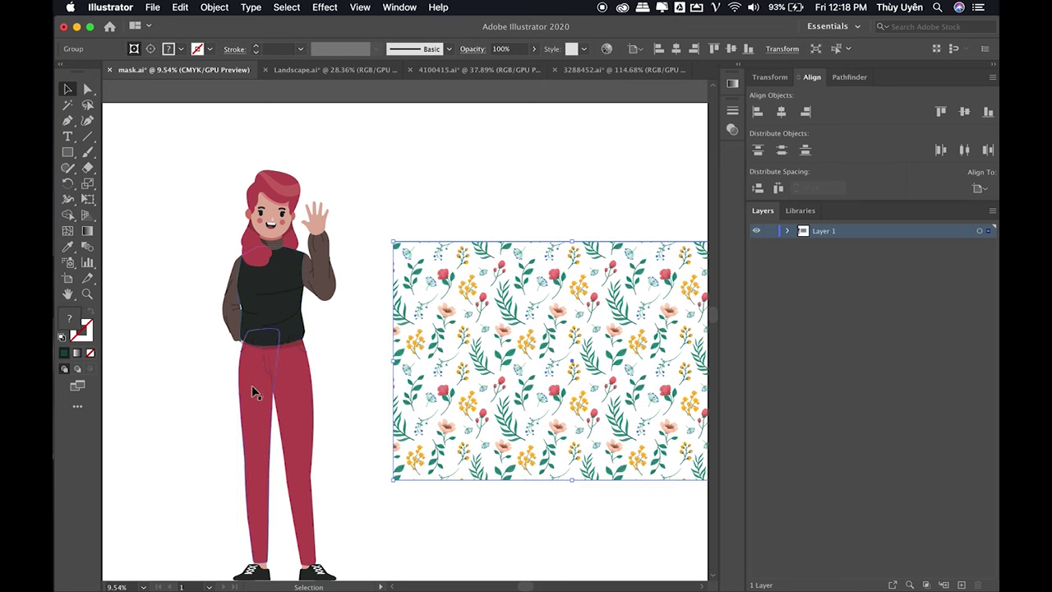
pyautogui.scroll(2, 296, 239)
pyautogui.moveTo(454, 274); pyautogui.dragTo(289, 282)
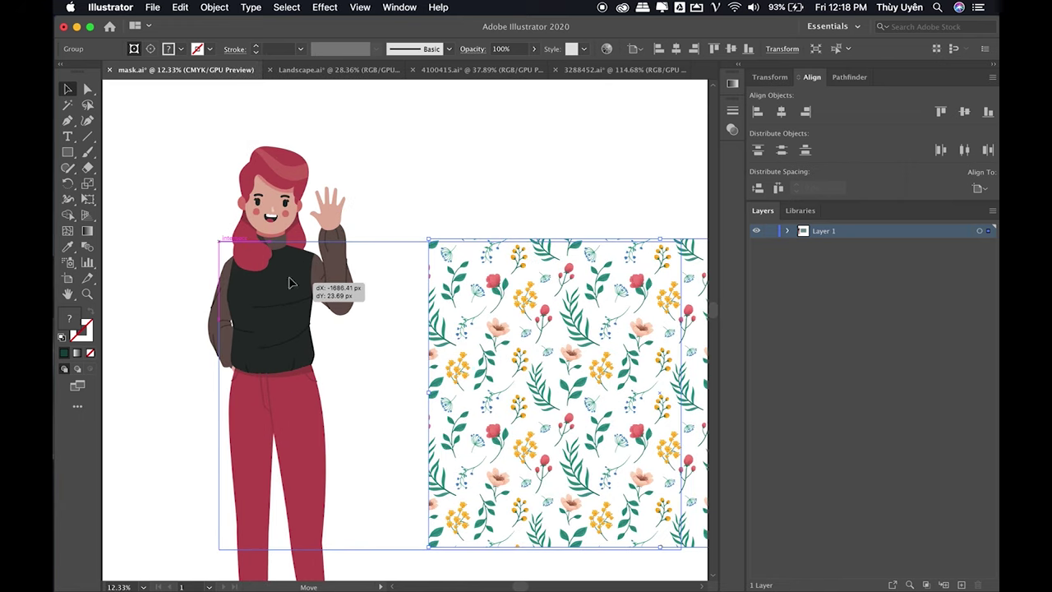
pyautogui.moveTo(402, 202); pyautogui.dragTo(402, 203)
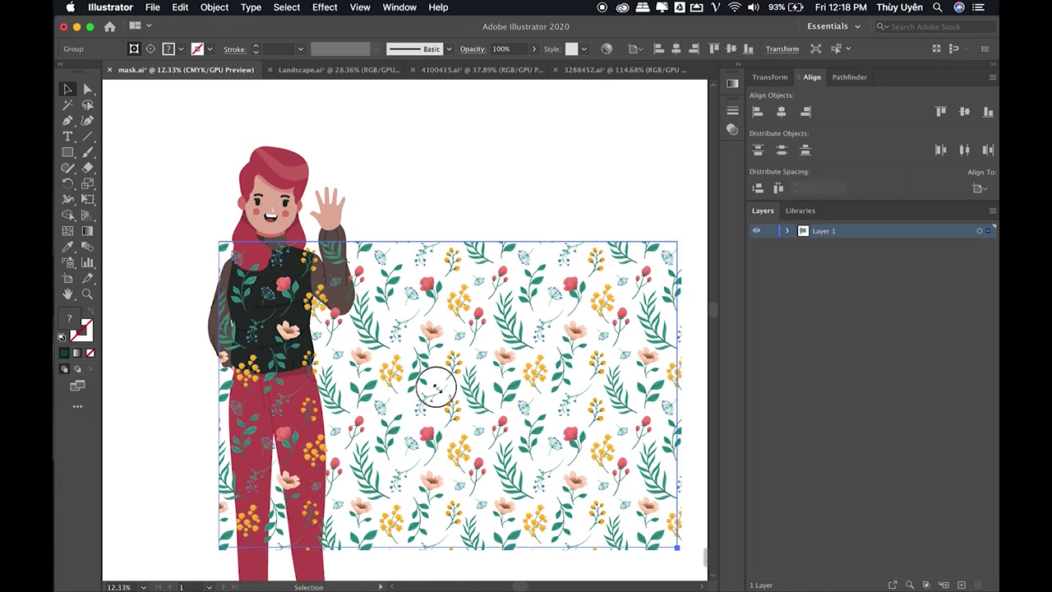
pyautogui.moveTo(391, 372)
pyautogui.mouseDown()
pyautogui.moveTo(425, 391)
pyautogui.moveTo(419, 382)
pyautogui.mouseUp()
pyautogui.click(469, 171)
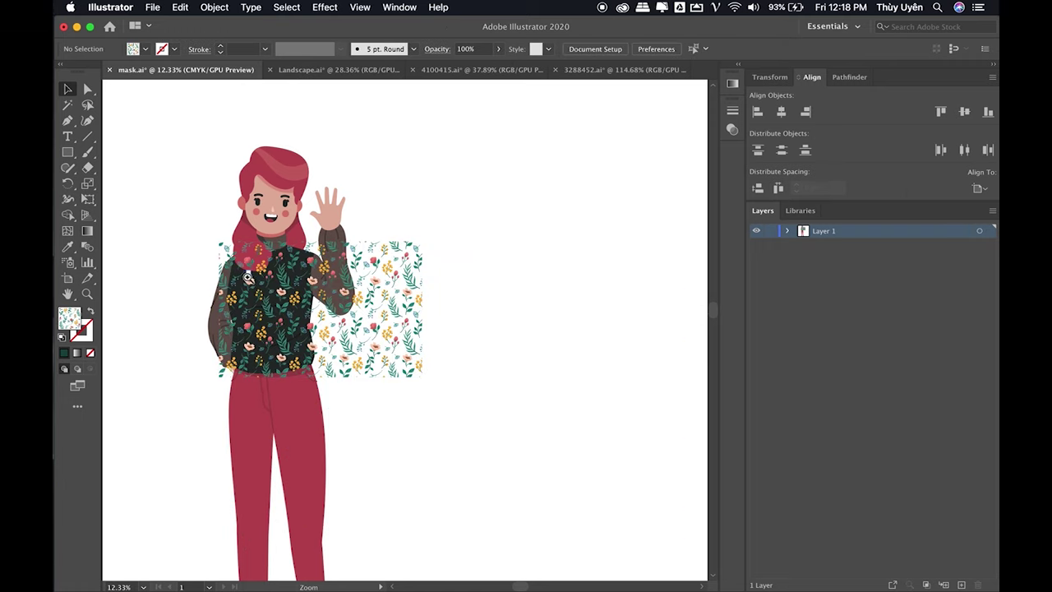
# - Zoom in on the vest and position the floral pattern over it
pyautogui.press('z')
pyautogui.click(307, 284)
pyautogui.click(307, 284)
pyautogui.moveTo(460, 332)
pyautogui.mouseDown()
pyautogui.moveTo(467, 347)
pyautogui.moveTo(468, 335)
pyautogui.mouseUp()
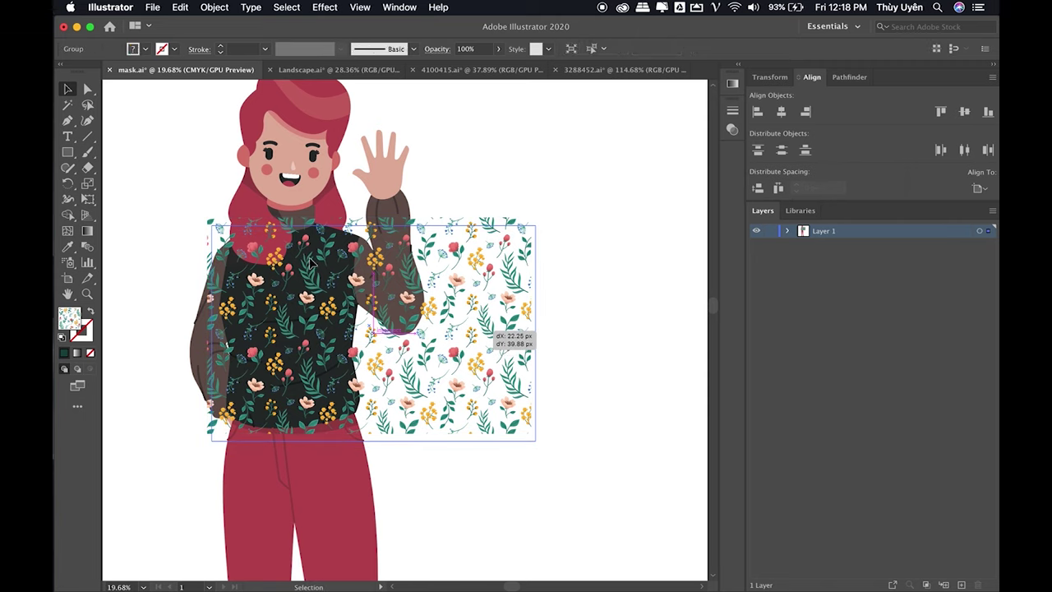
pyautogui.moveTo(327, 252); pyautogui.dragTo(500, 263)
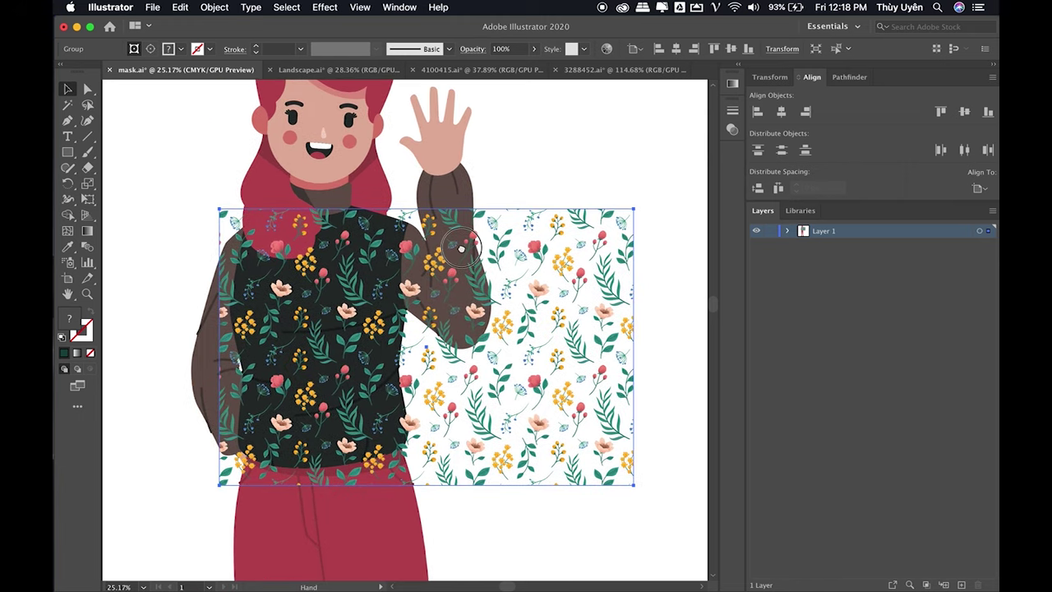
# - Switch to the Group Selection tool and try picking out the vest shape
pyautogui.click(403, 230)
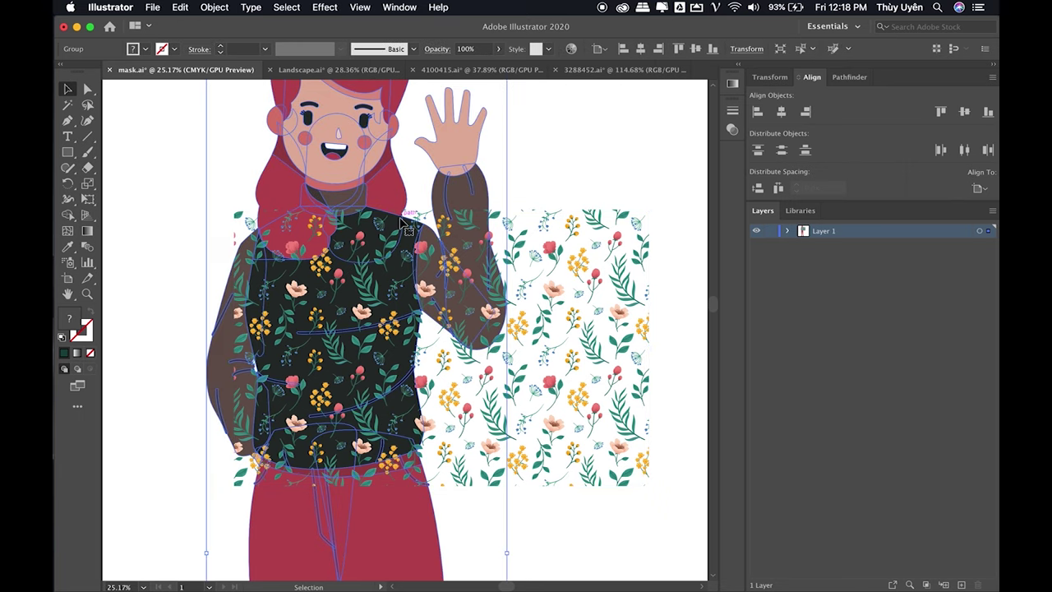
pyautogui.click(573, 162)
pyautogui.click(418, 205)
pyautogui.moveTo(88, 89); pyautogui.dragTo(127, 107)
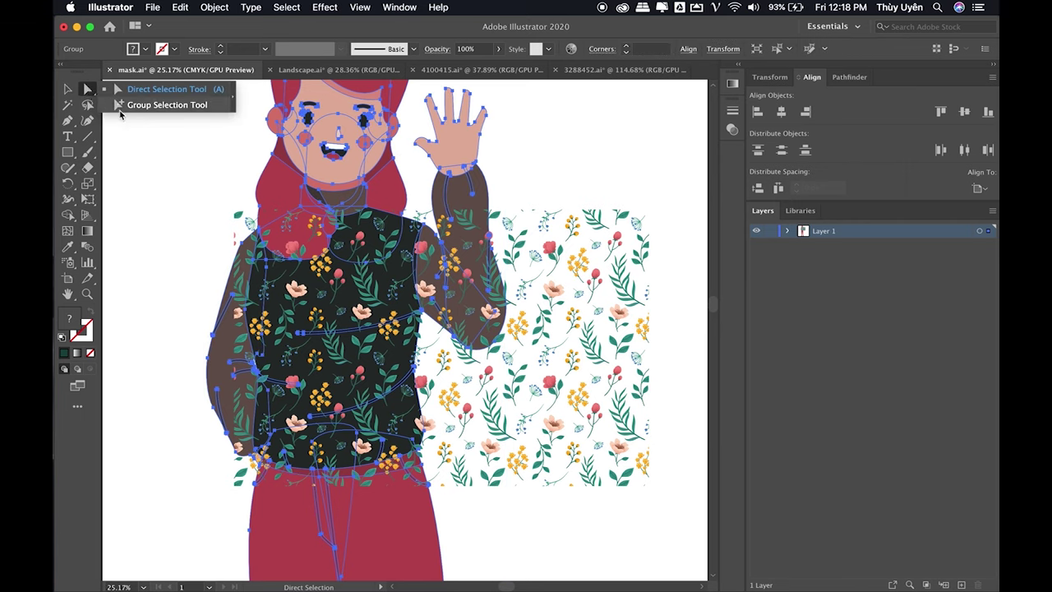
pyautogui.click(123, 105)
pyautogui.click(148, 138)
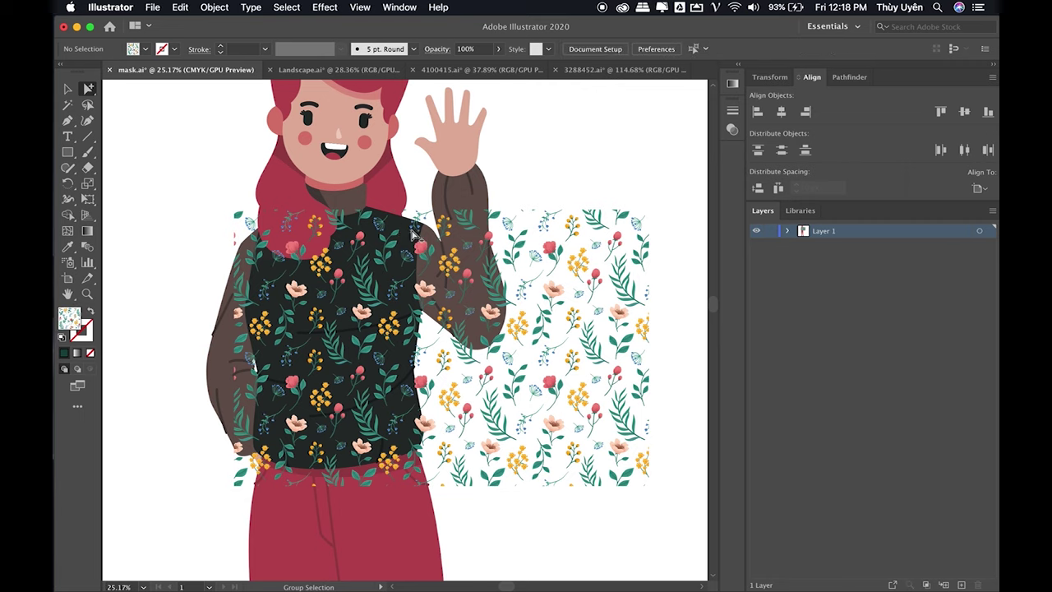
pyautogui.click(402, 226)
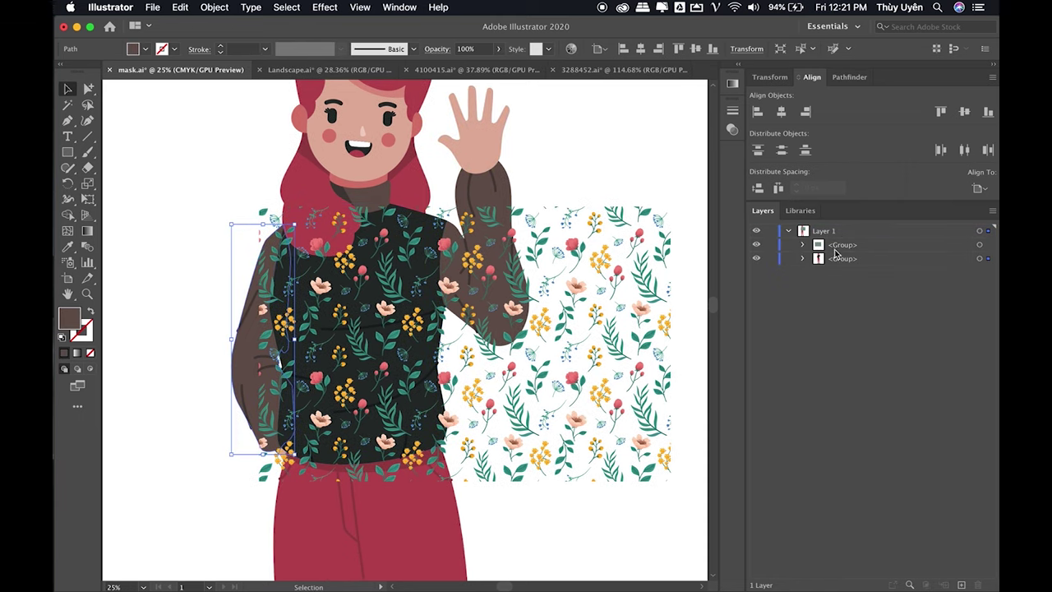
pyautogui.click(591, 156)
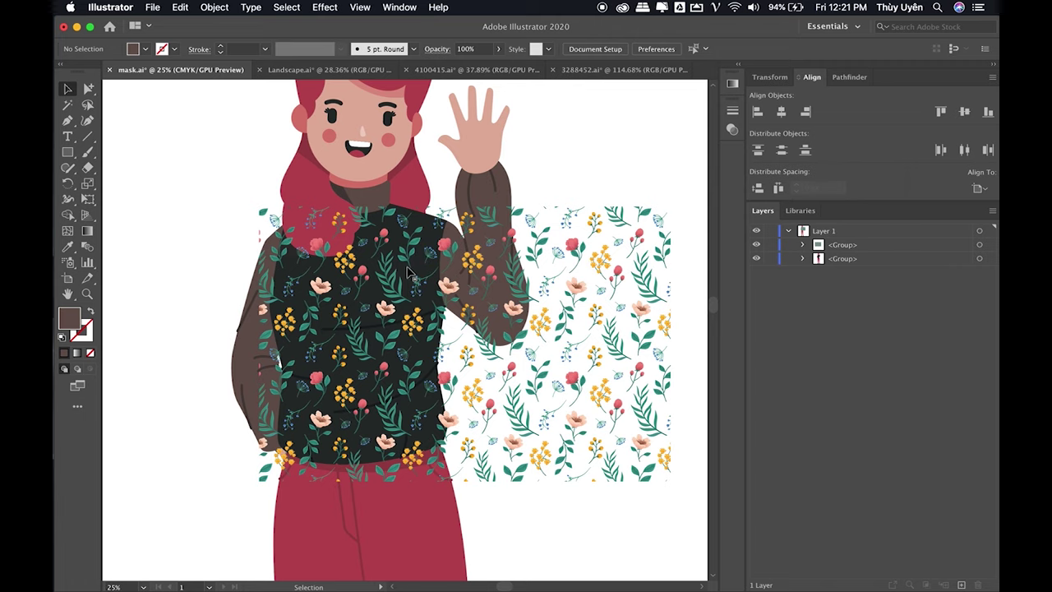
pyautogui.moveTo(394, 273); pyautogui.dragTo(403, 281)
# - Ungroup the woman figure with Object > Ungroup and select the vest path
pyautogui.click(399, 147)
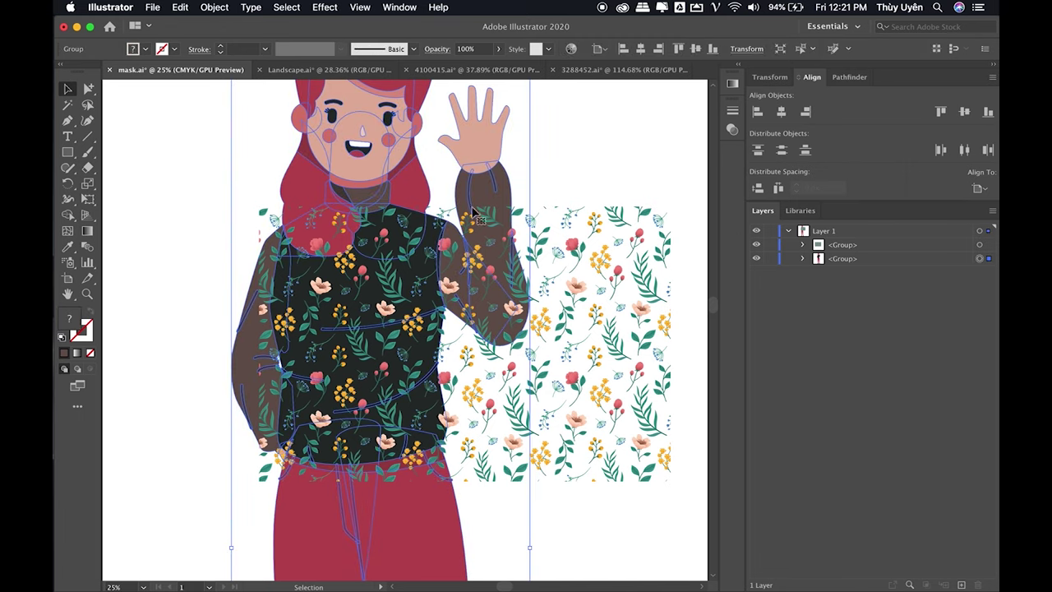
pyautogui.click(215, 8)
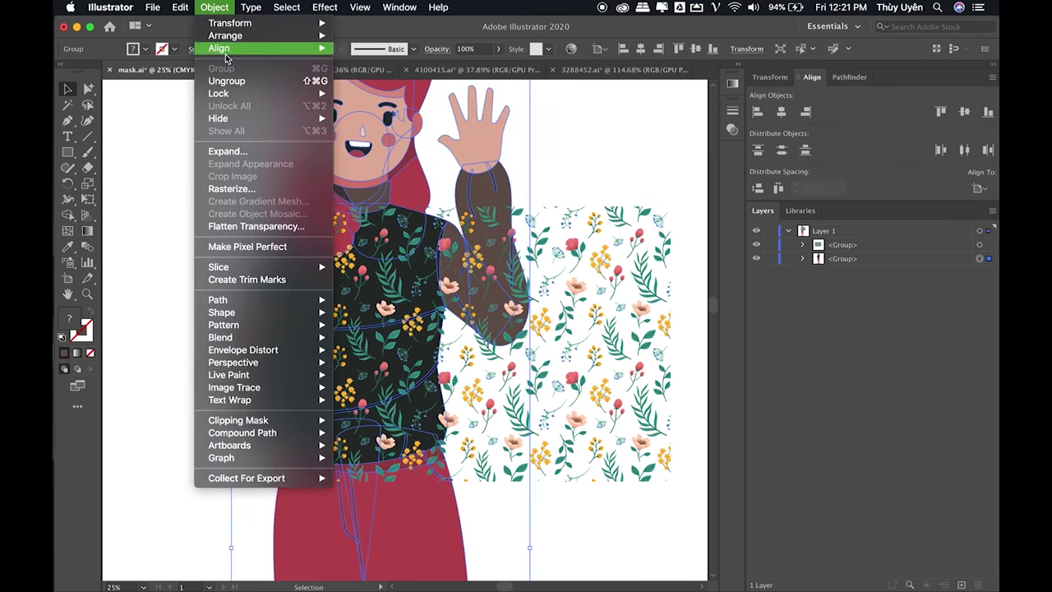
pyautogui.click(228, 79)
pyautogui.click(202, 121)
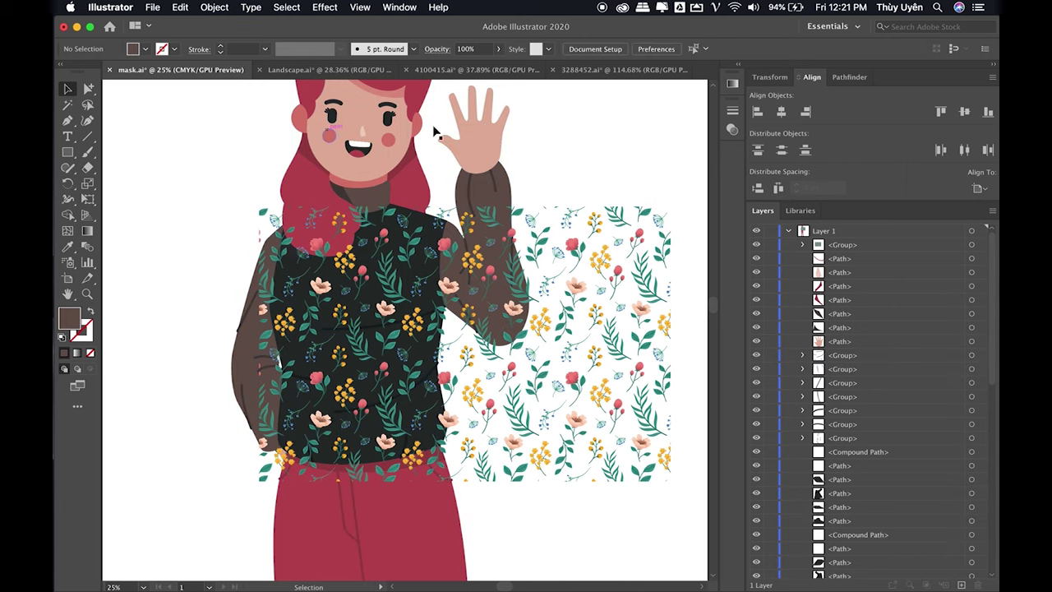
pyautogui.click(419, 228)
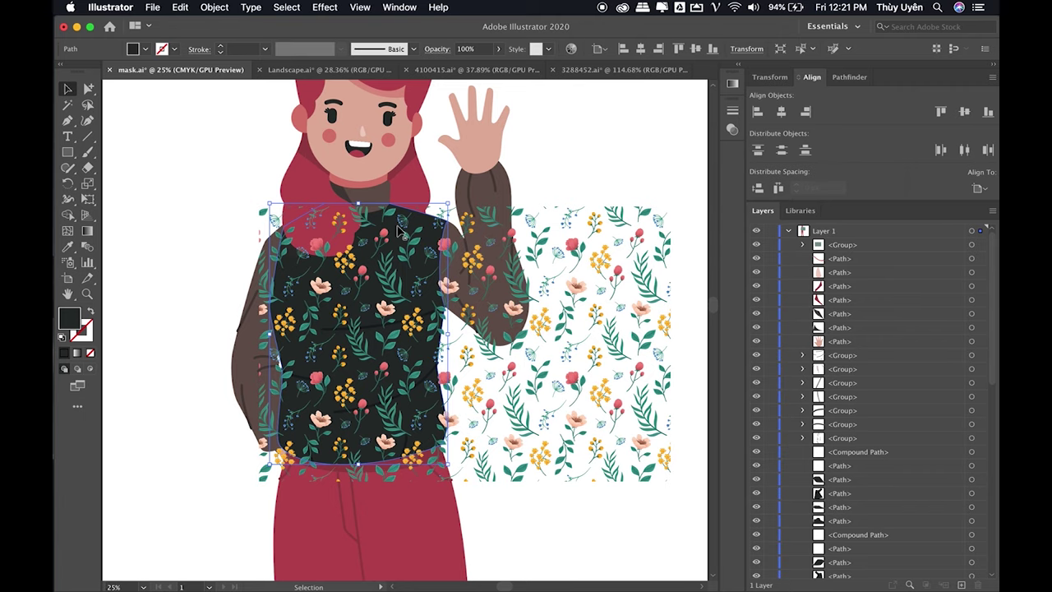
# - Bring the vest shape to front, add the floral pattern, and make a clipping mask
pyautogui.click(215, 8)
pyautogui.moveTo(226, 35)
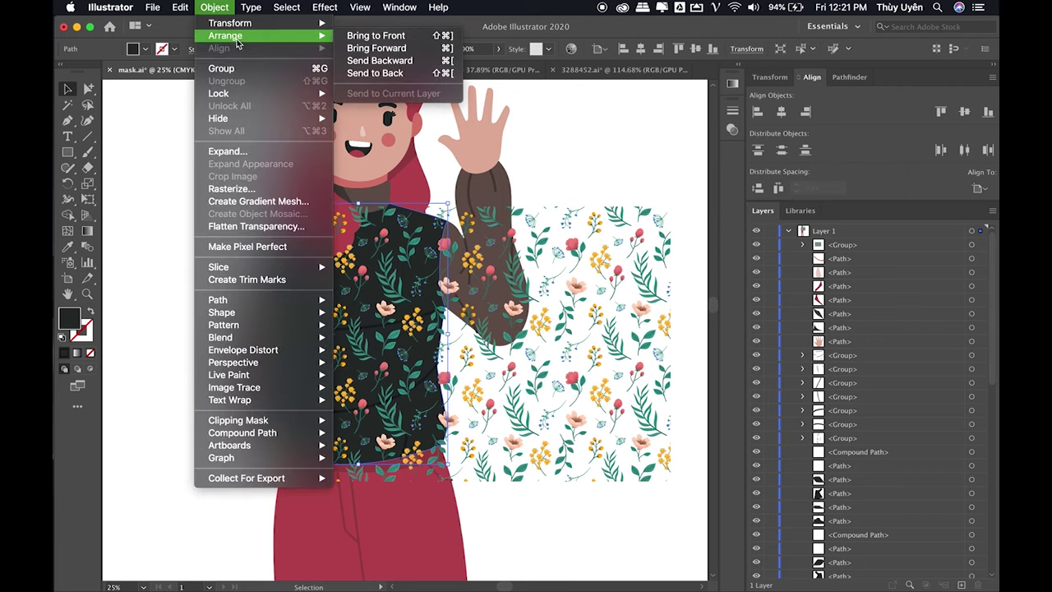
pyautogui.click(374, 36)
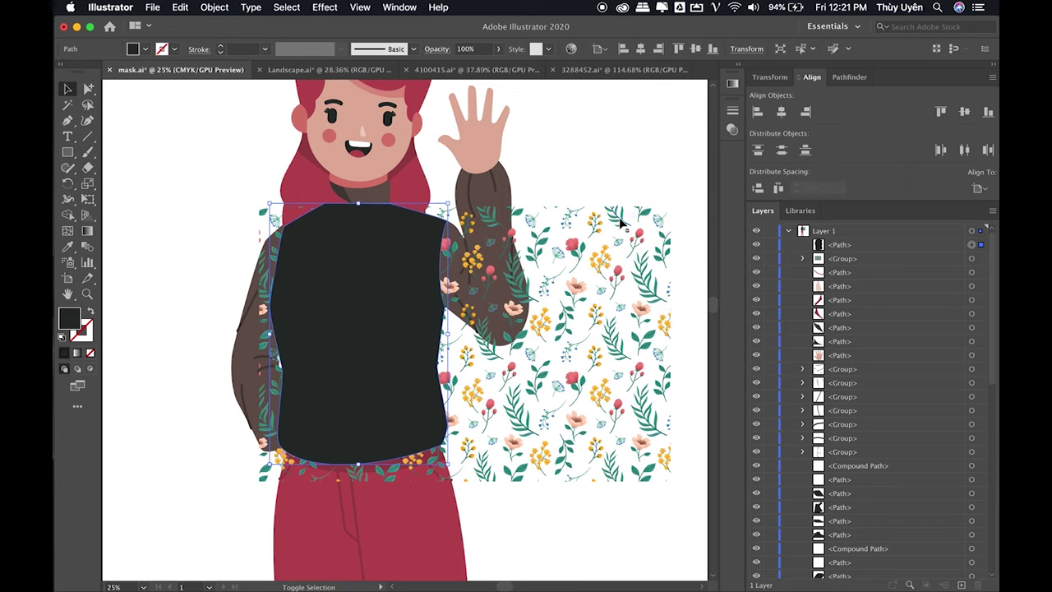
pyautogui.keyDown('shift'); pyautogui.click(600, 239); pyautogui.keyUp('shift')
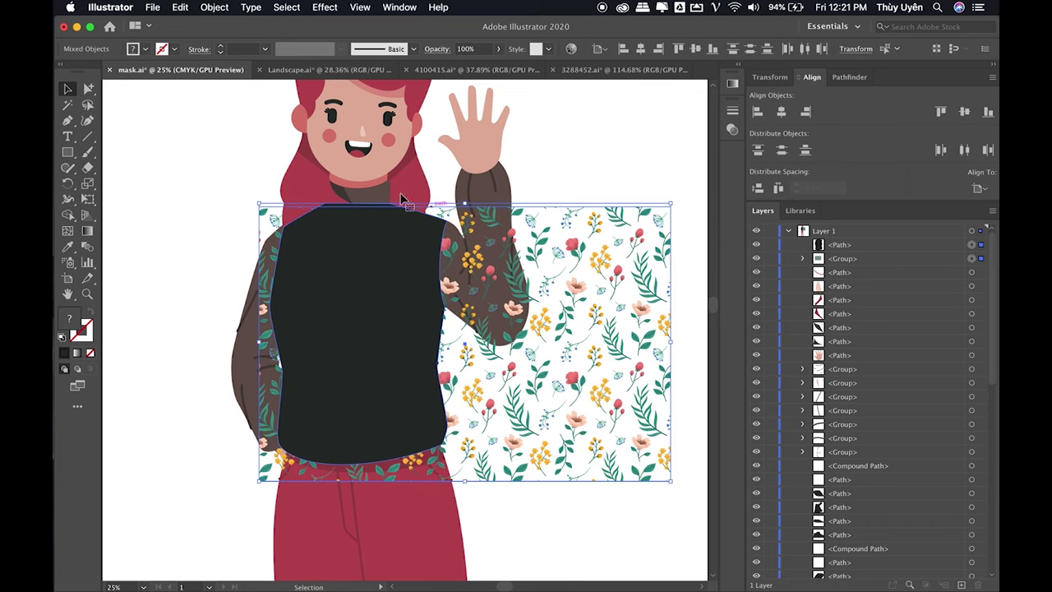
pyautogui.click(215, 7)
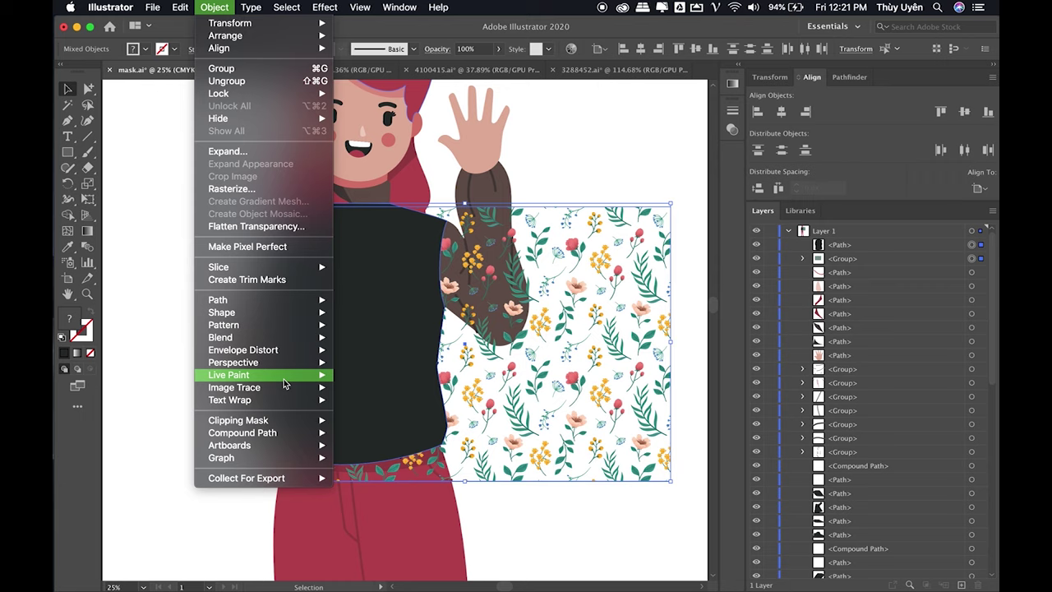
pyautogui.moveTo(239, 420)
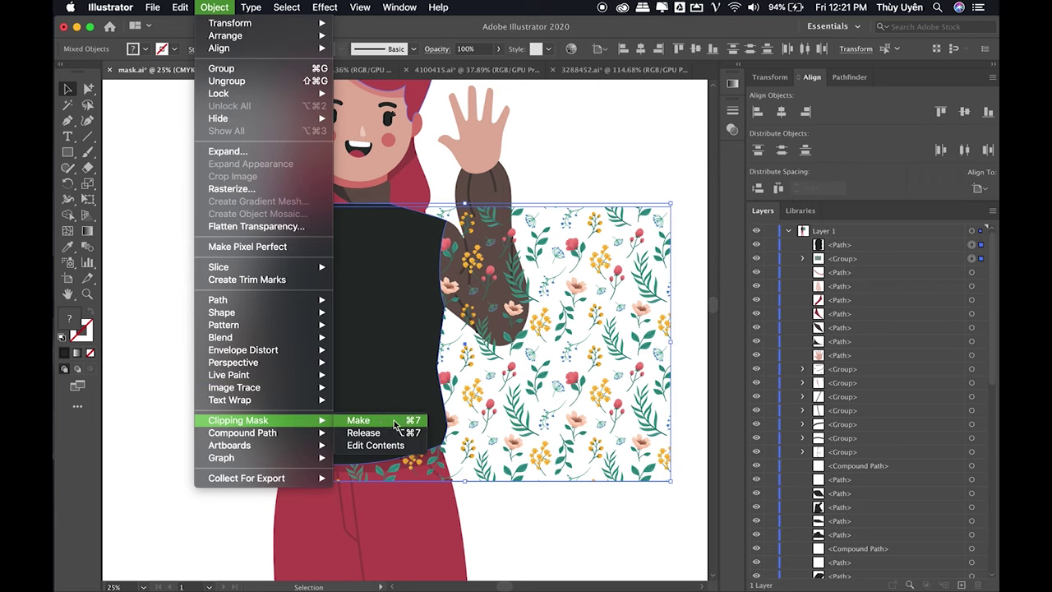
pyautogui.click(396, 424)
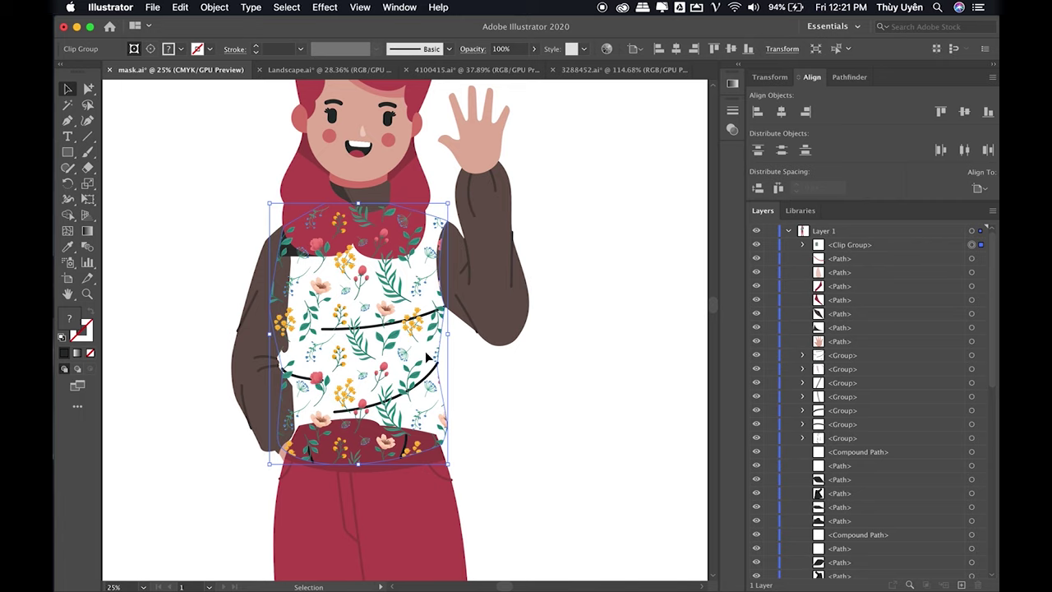
# - In Layers, expand the floral Clip Group and target its Clipping Path
pyautogui.click(585, 222)
pyautogui.click(816, 249)
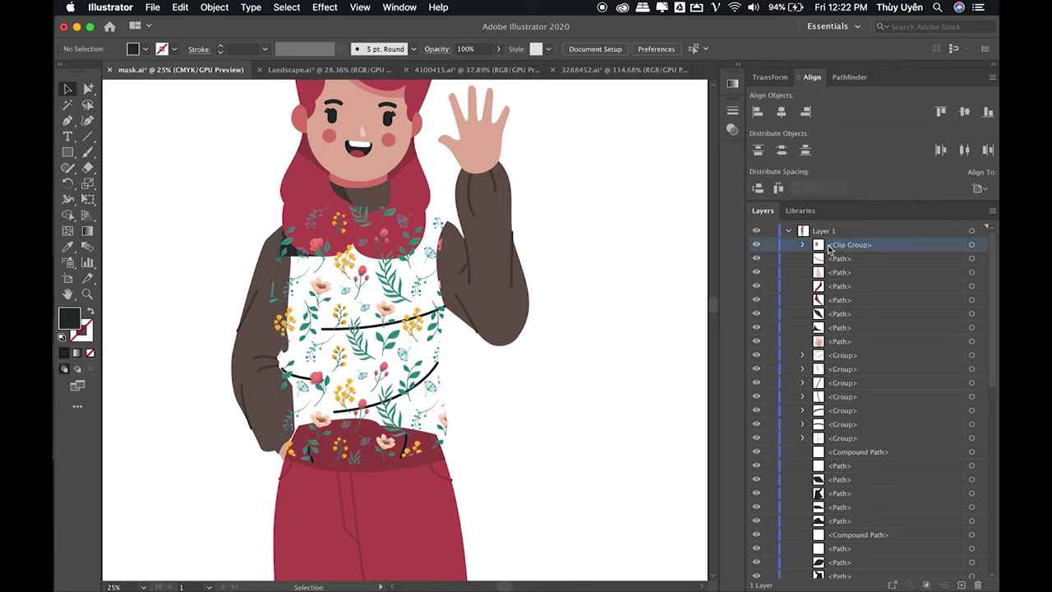
pyautogui.click(756, 245)
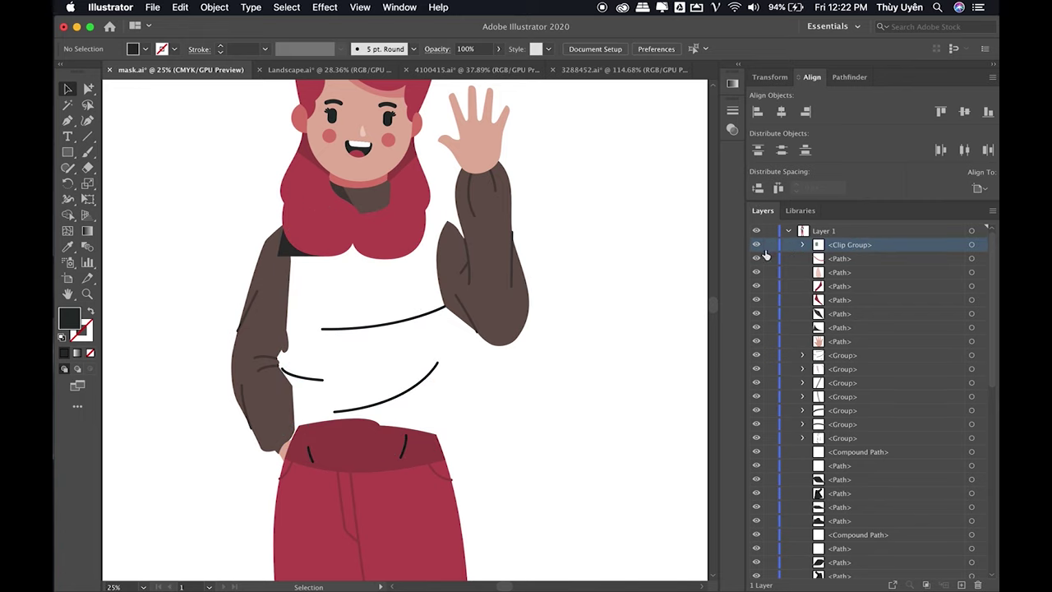
pyautogui.click(757, 245)
pyautogui.click(803, 245)
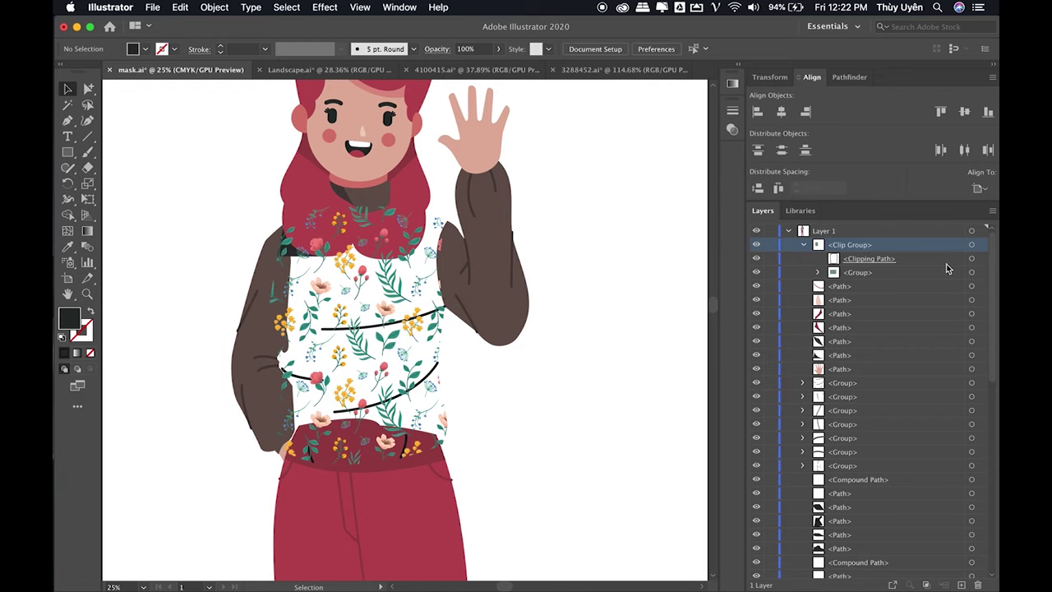
pyautogui.click(971, 259)
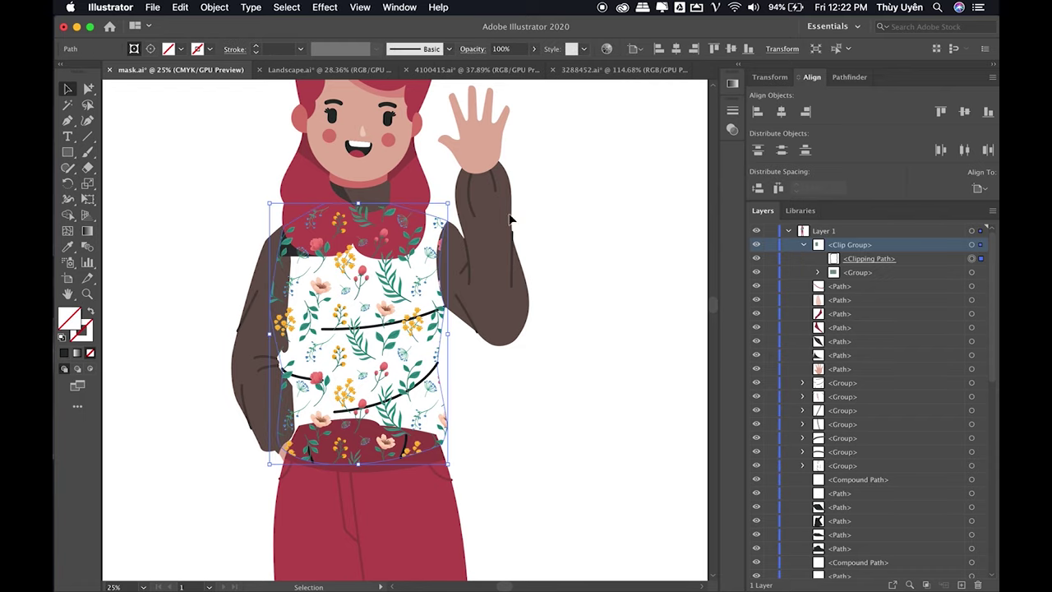
# - Fill the vest's clipping path with the near-black swatch
pyautogui.click(181, 50)
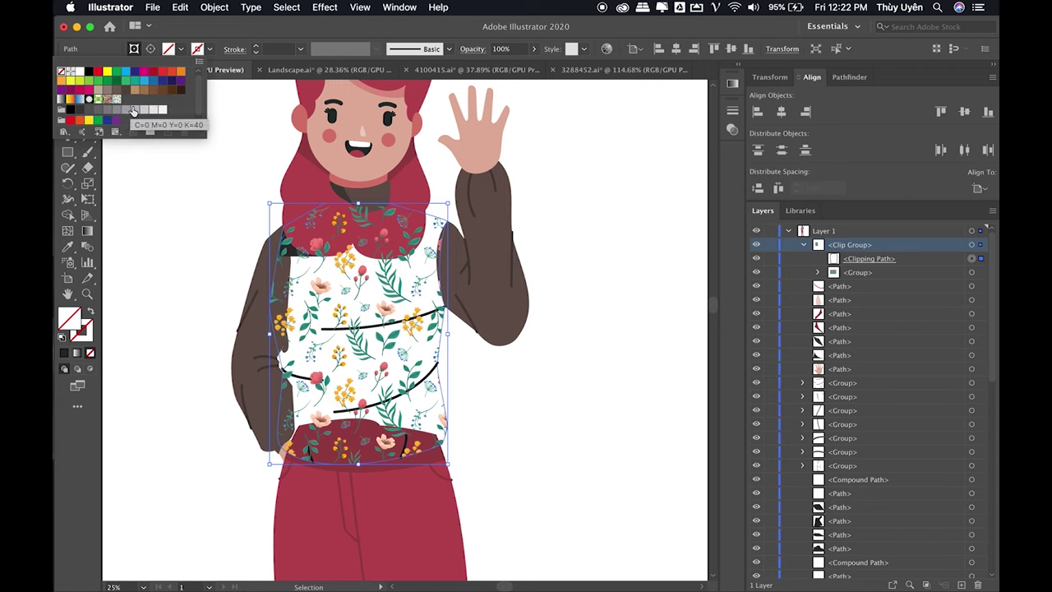
pyautogui.click(172, 93)
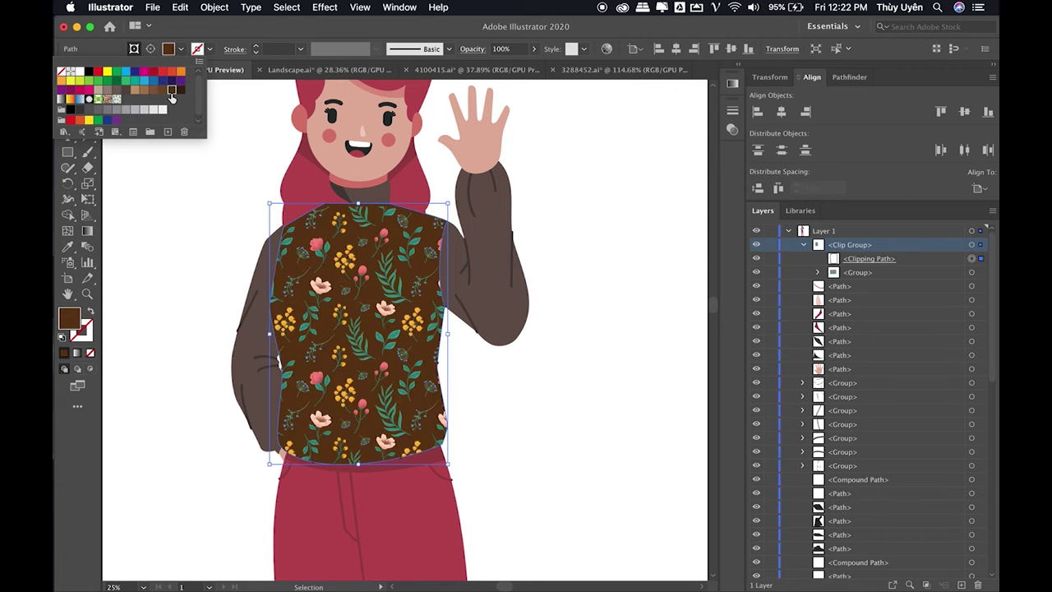
pyautogui.click(79, 109)
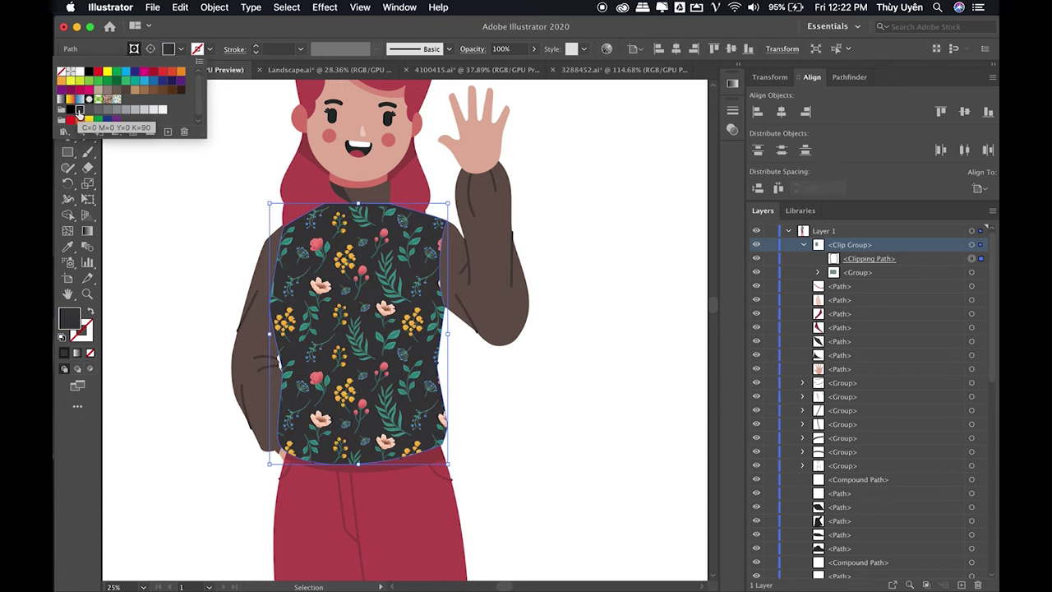
pyautogui.click(592, 279)
pyautogui.click(528, 355)
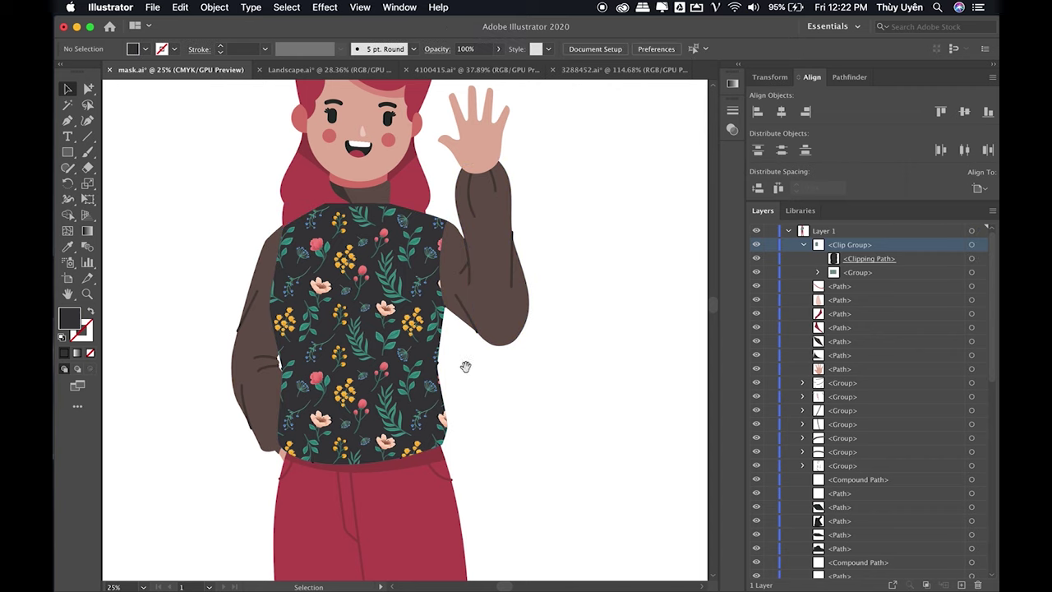
# - Use Outline view (Cmd+Y) to select the vest's black fold-line group
pyautogui.keyDown('super'); pyautogui.click(400, 365); pyautogui.keyUp('super')
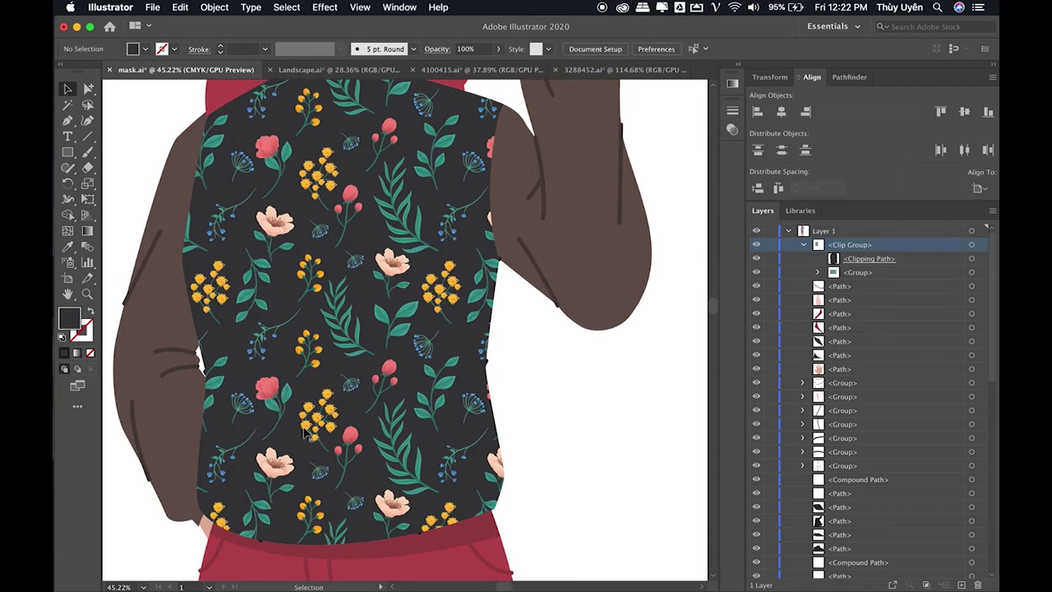
pyautogui.click(457, 281)
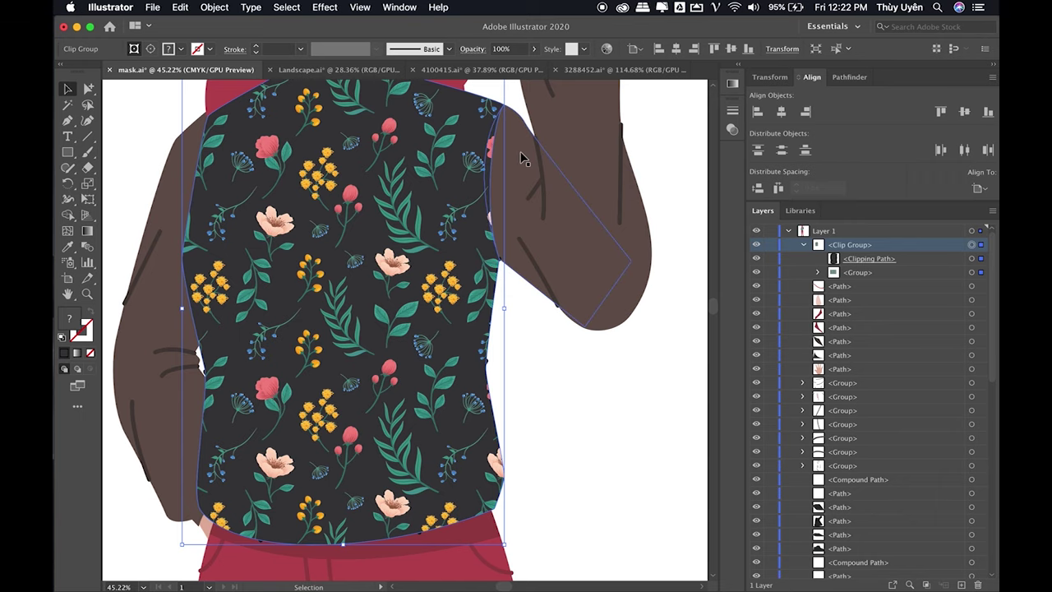
pyautogui.press('super+minus')
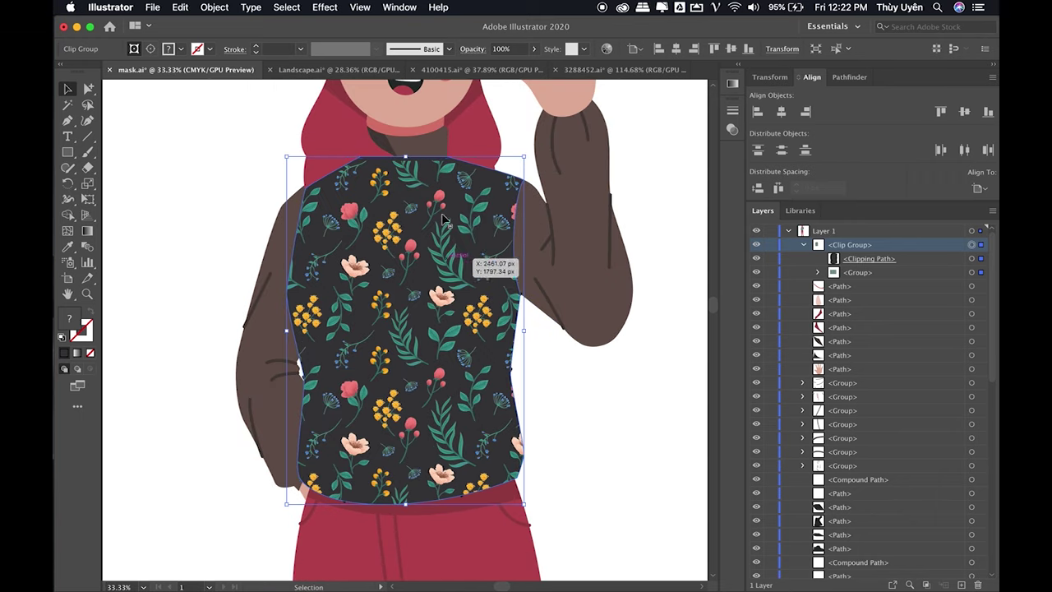
pyautogui.press('a')
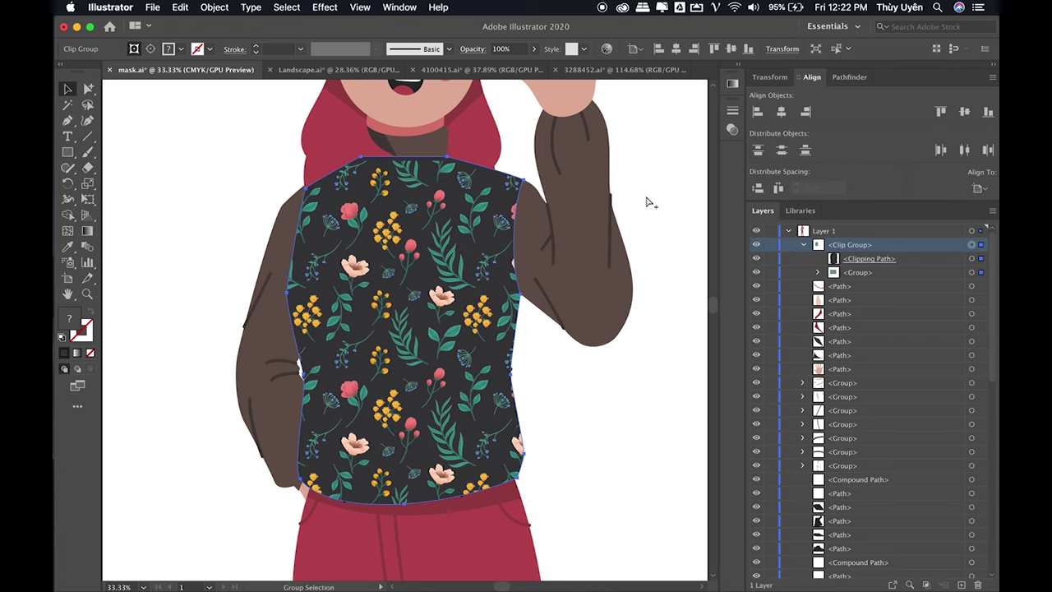
pyautogui.press('super+y')
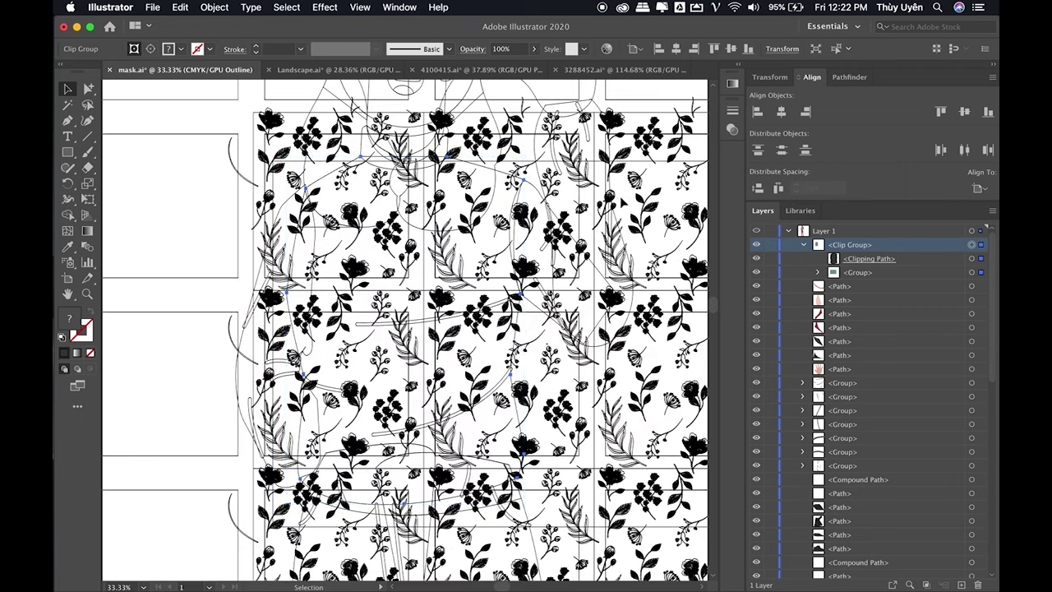
pyautogui.click(421, 327)
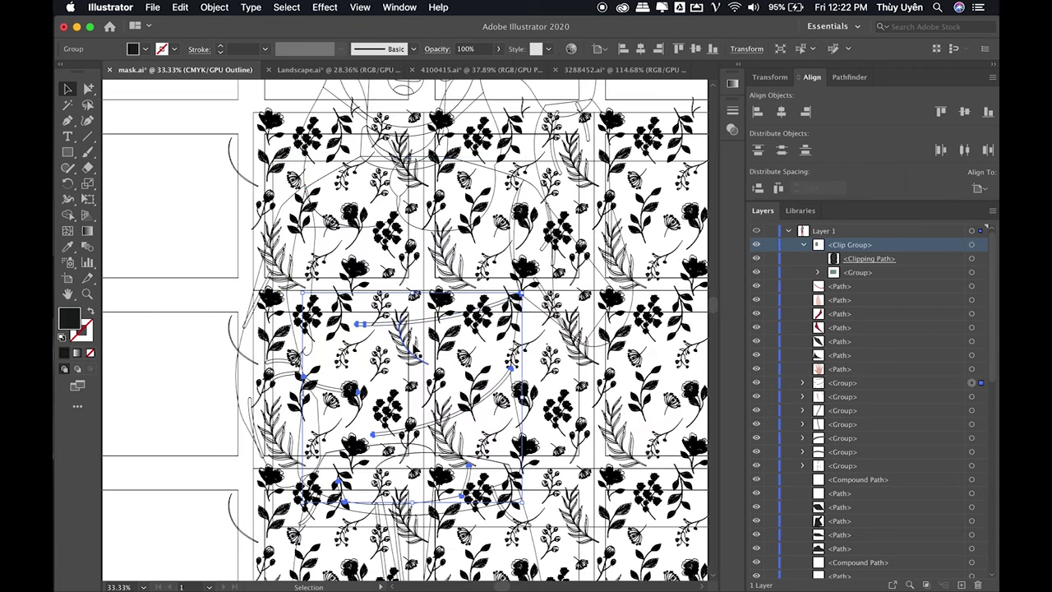
pyautogui.press('super+y')
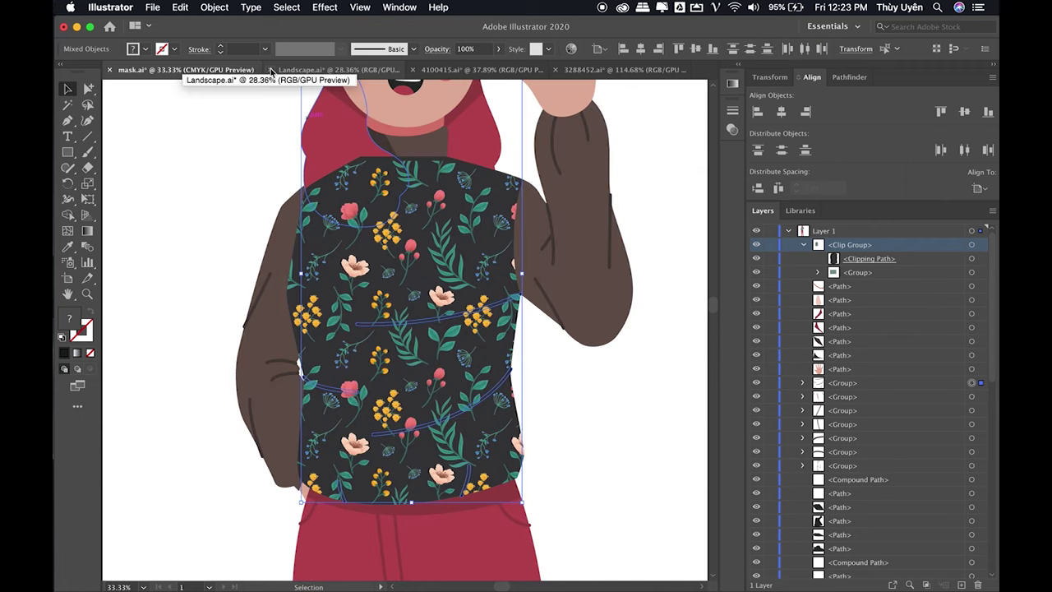
# - Bring the fold lines to the front with Object > Arrange, then deselect
pyautogui.click(213, 6)
pyautogui.moveTo(337, 70)
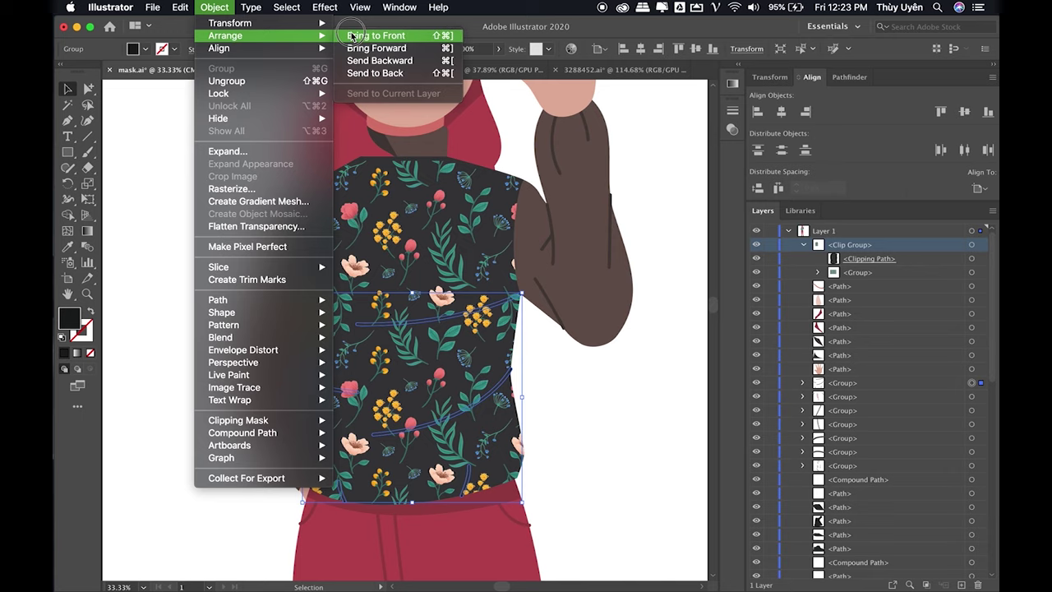
pyautogui.moveTo(225, 35)
pyautogui.click(353, 35)
pyautogui.click(607, 411)
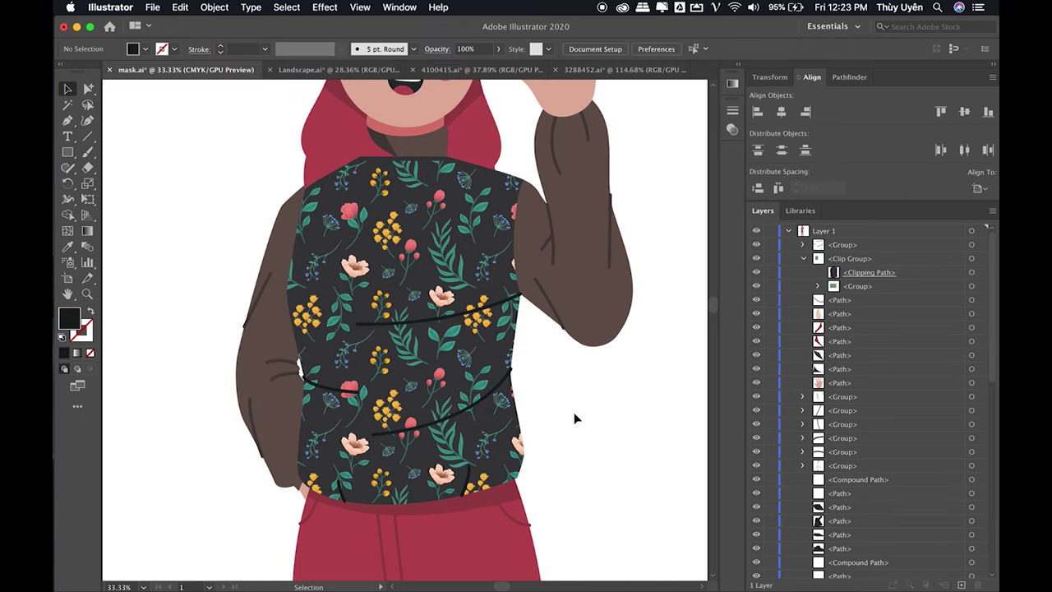
pyautogui.hotkey('ctrl', '-')
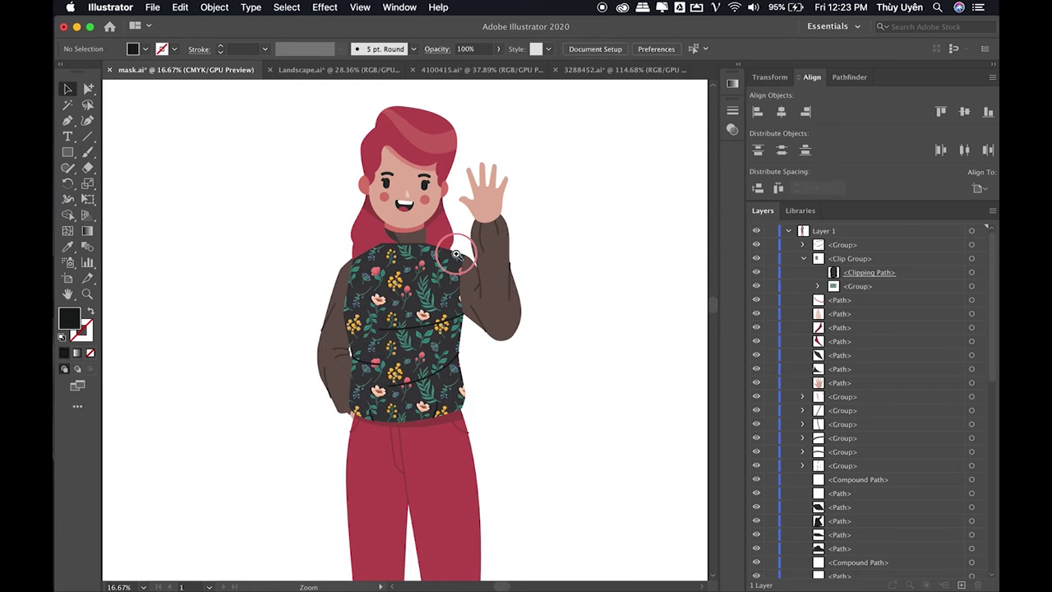
# - Select the hair, face and neck shapes and bring them to front over the vest
pyautogui.scroll(3, 357, 212)
pyautogui.click(305, 211)
pyautogui.moveTo(249, 200); pyautogui.dragTo(258, 287)
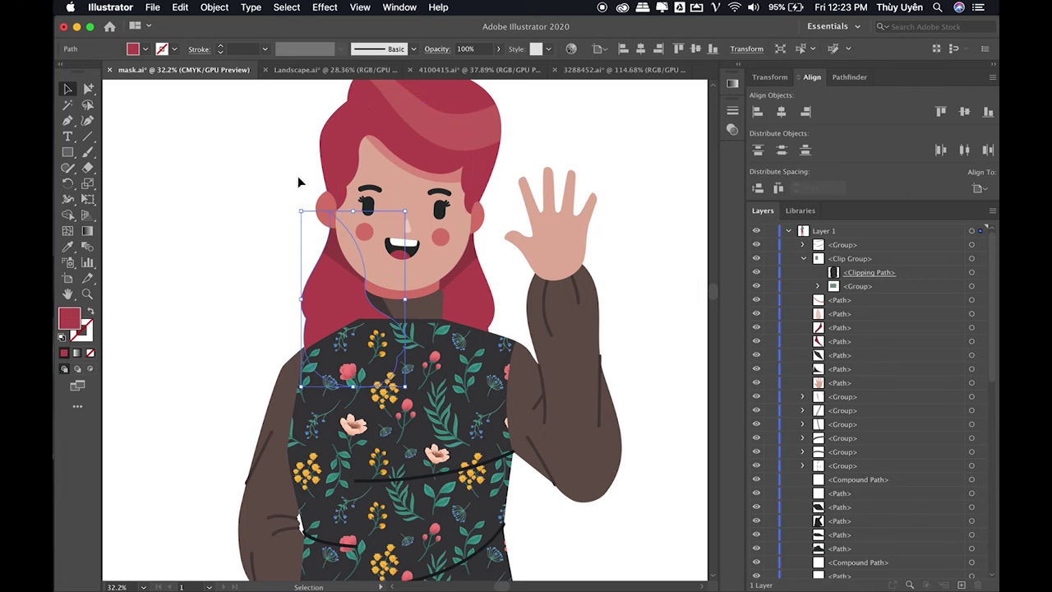
pyautogui.click(264, 191)
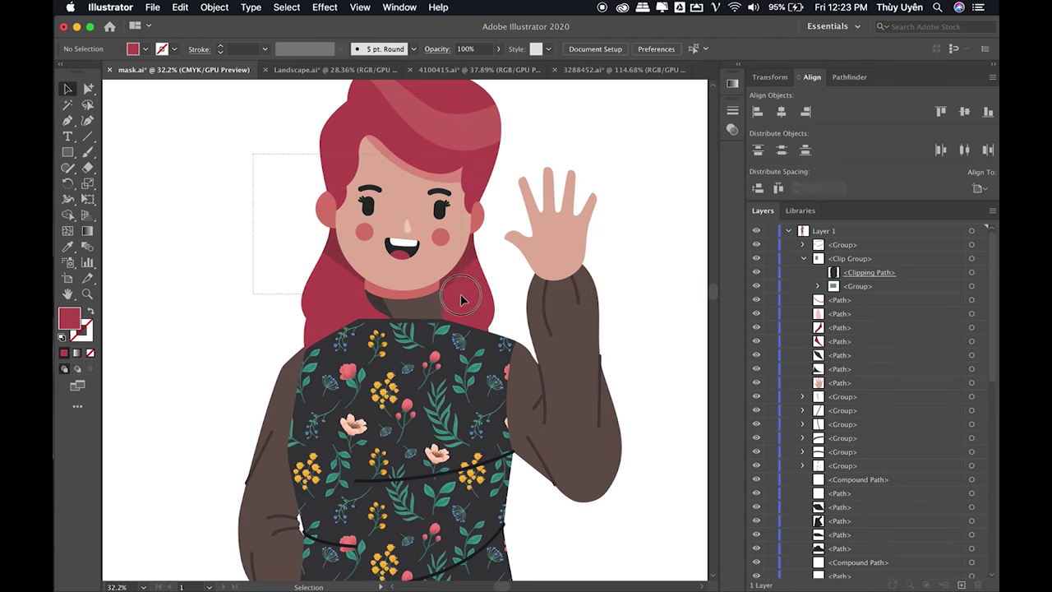
pyautogui.moveTo(469, 304); pyautogui.dragTo(469, 306)
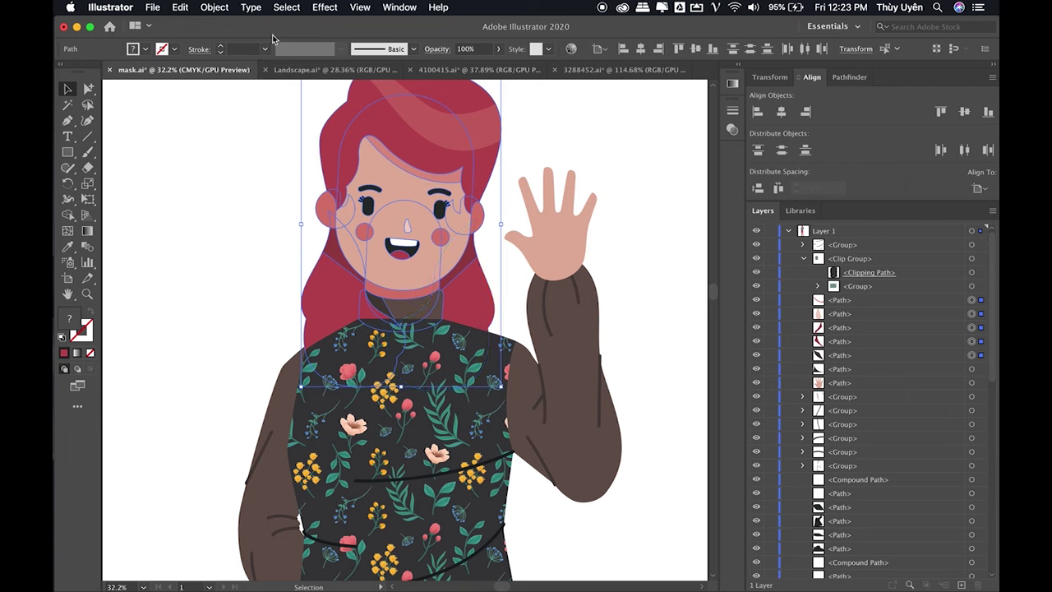
pyautogui.click(215, 7)
pyautogui.moveTo(226, 35)
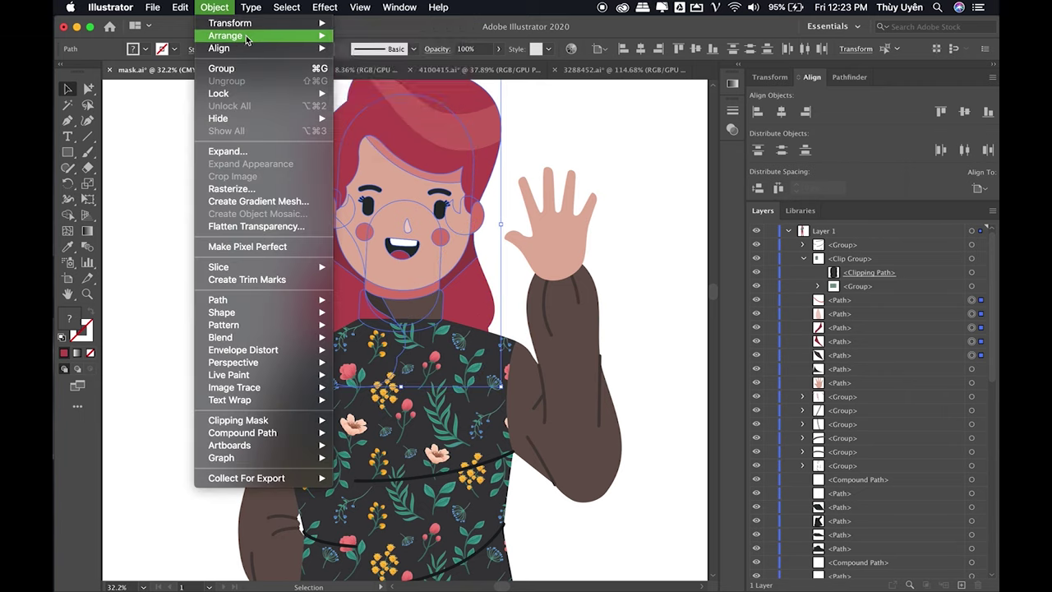
pyautogui.click(365, 37)
pyautogui.click(245, 179)
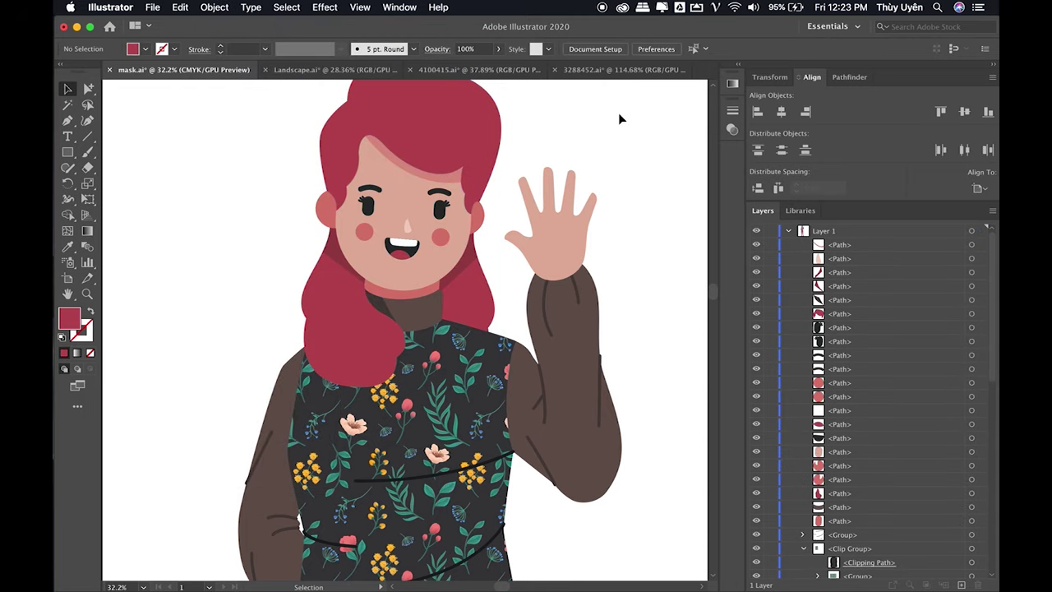
pyautogui.hotkey('ctrl', '-')
pyautogui.hotkey('ctrl', '-')
pyautogui.hotkey('ctrl', '-')
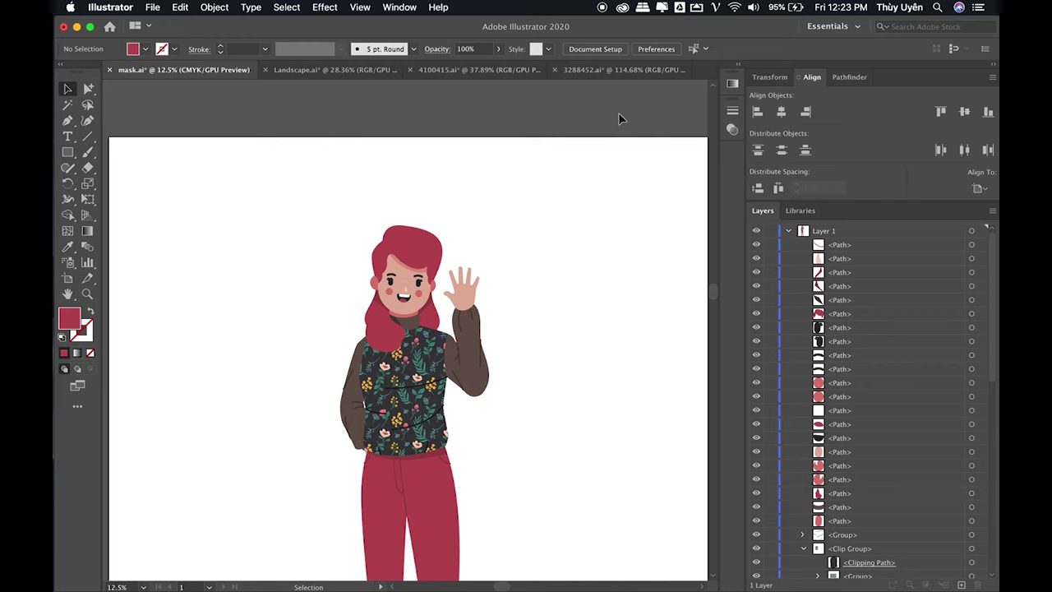
# - Zoom out, marquee-select the entire woman figure and cut it with Cmd+X
pyautogui.moveTo(421, 269); pyautogui.dragTo(342, 160)
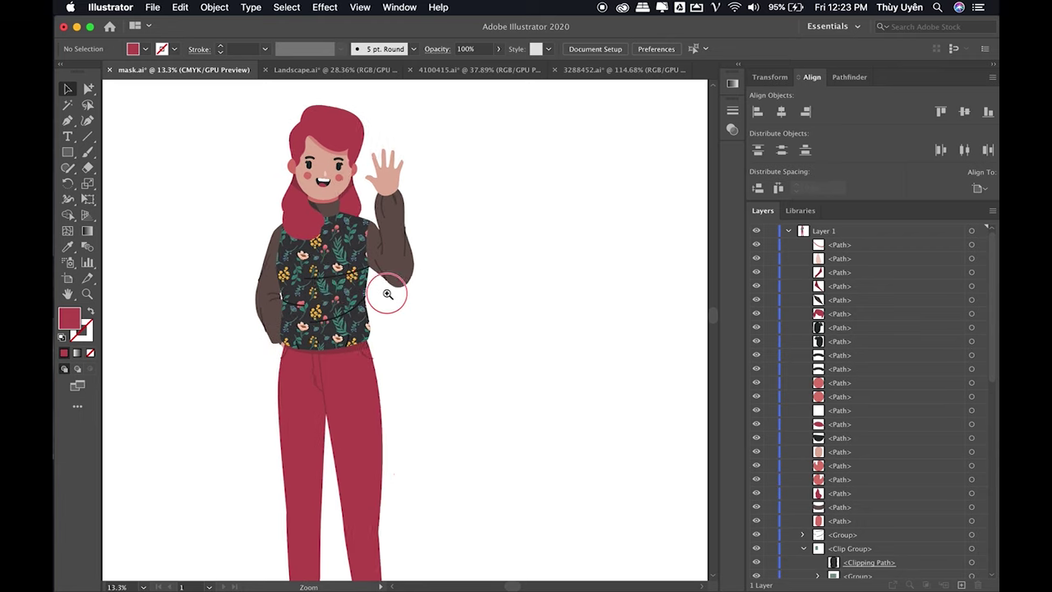
pyautogui.scroll(5, 347, 277)
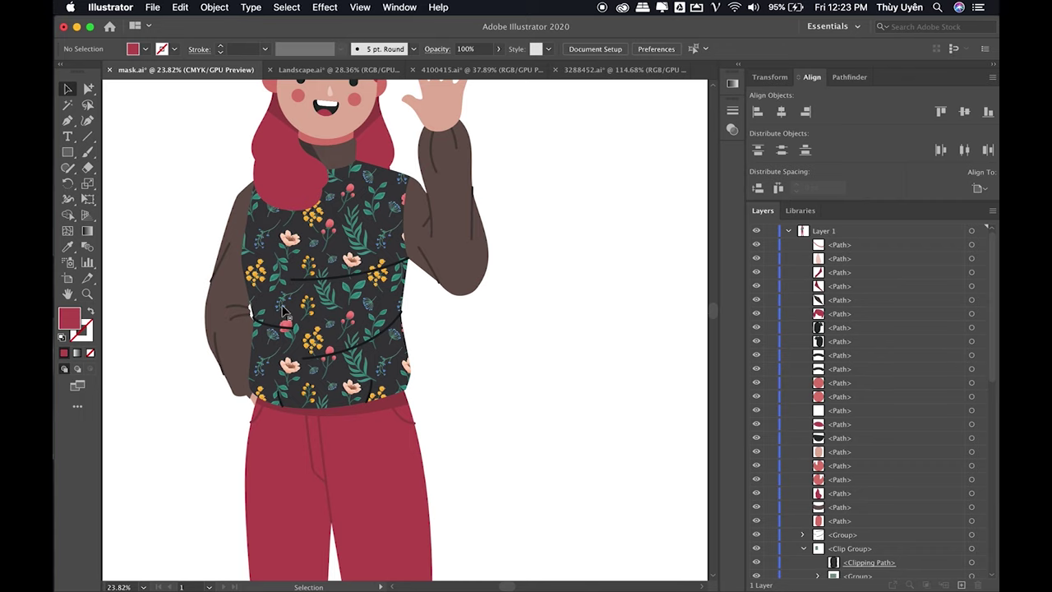
pyautogui.press('super+minus')
pyautogui.press('super+minus')
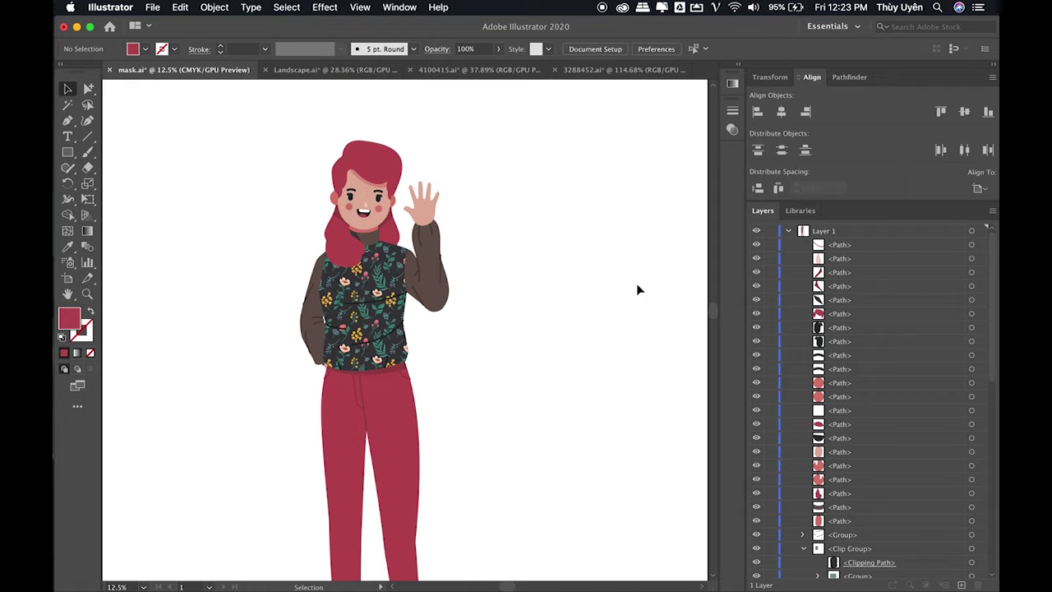
pyautogui.press('super+minus')
pyautogui.moveTo(612, 315); pyautogui.dragTo(430, 242)
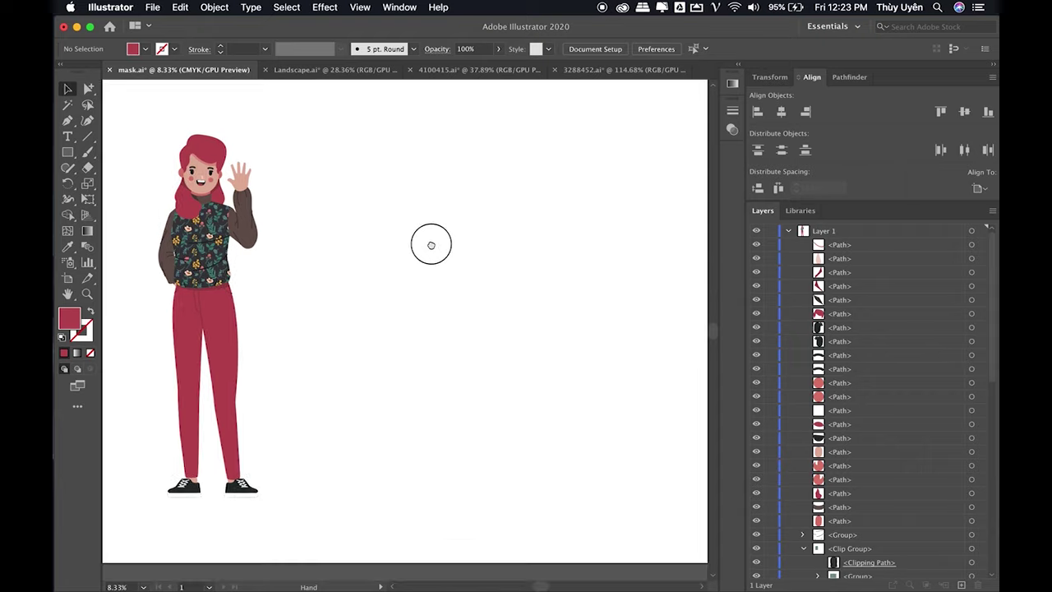
pyautogui.moveTo(125, 103); pyautogui.dragTo(353, 513)
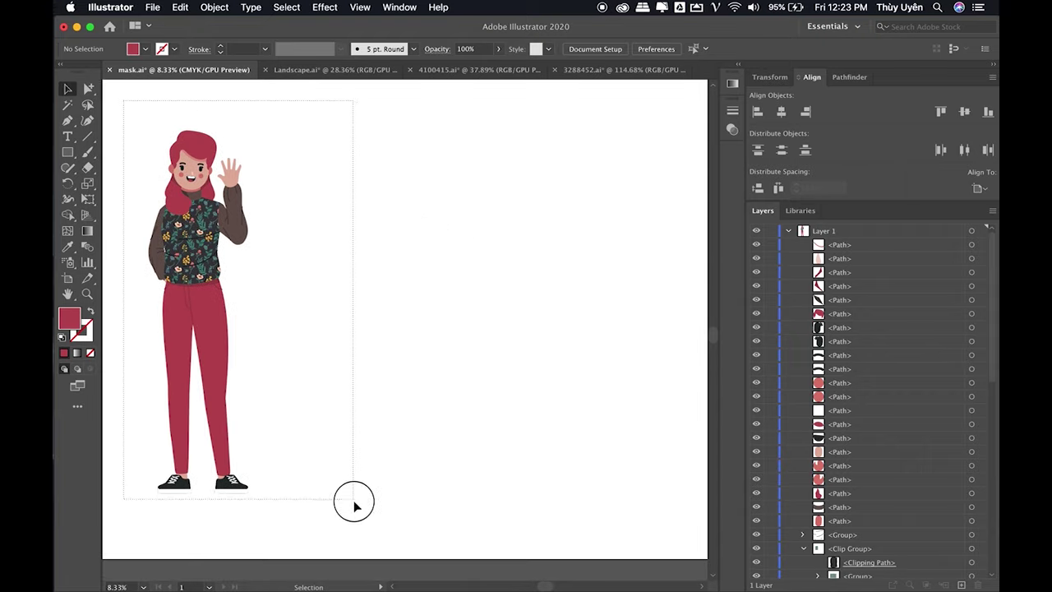
pyautogui.press('super+x')
# - In mask.ai, group the shark's pieces and scale the group up
pyautogui.click(335, 69)
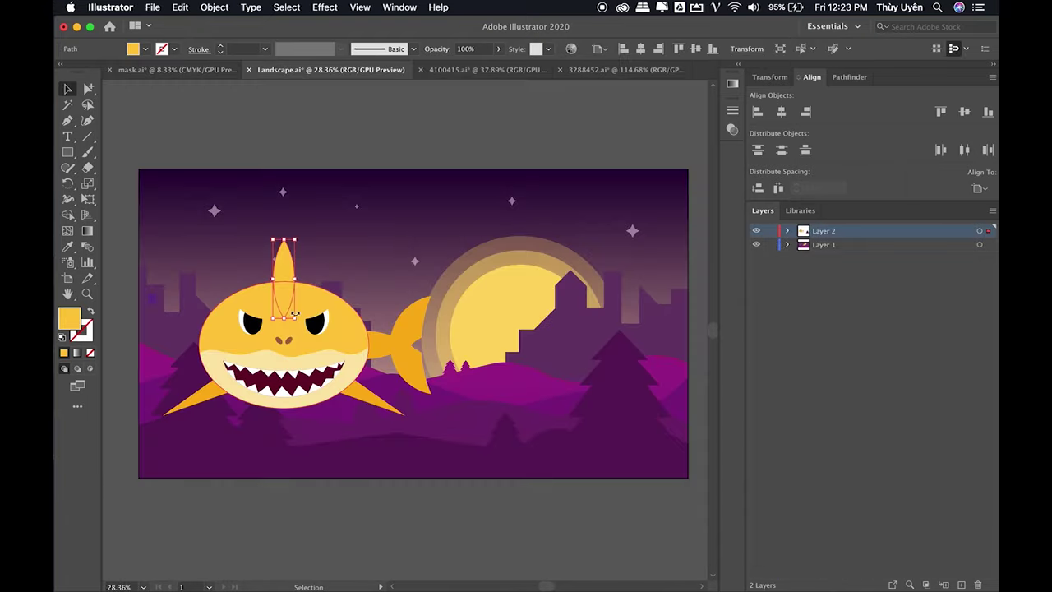
pyautogui.click(979, 231)
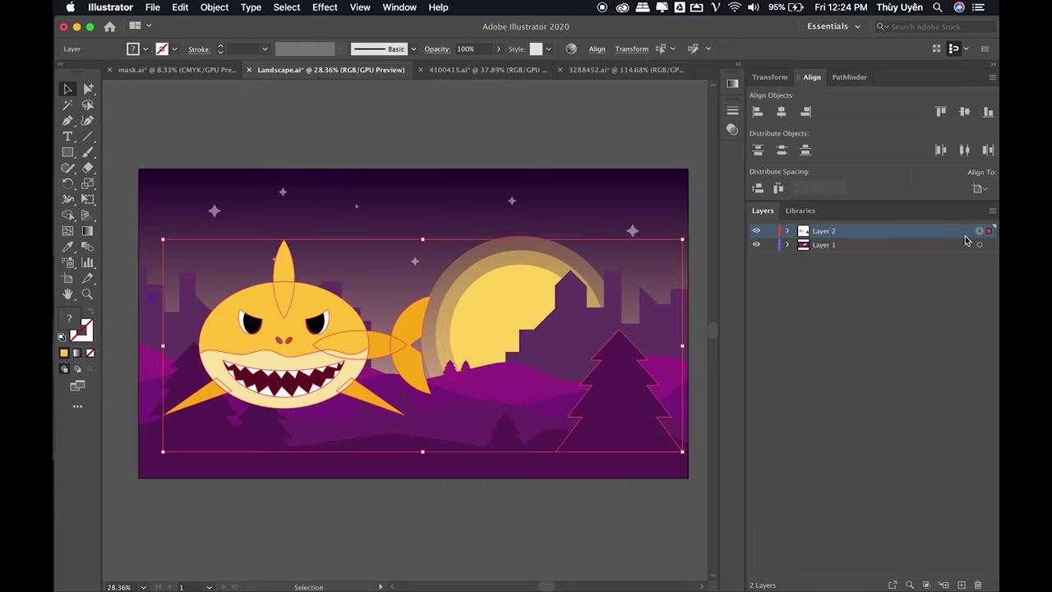
pyautogui.click(185, 69)
pyautogui.moveTo(370, 269); pyautogui.dragTo(493, 383)
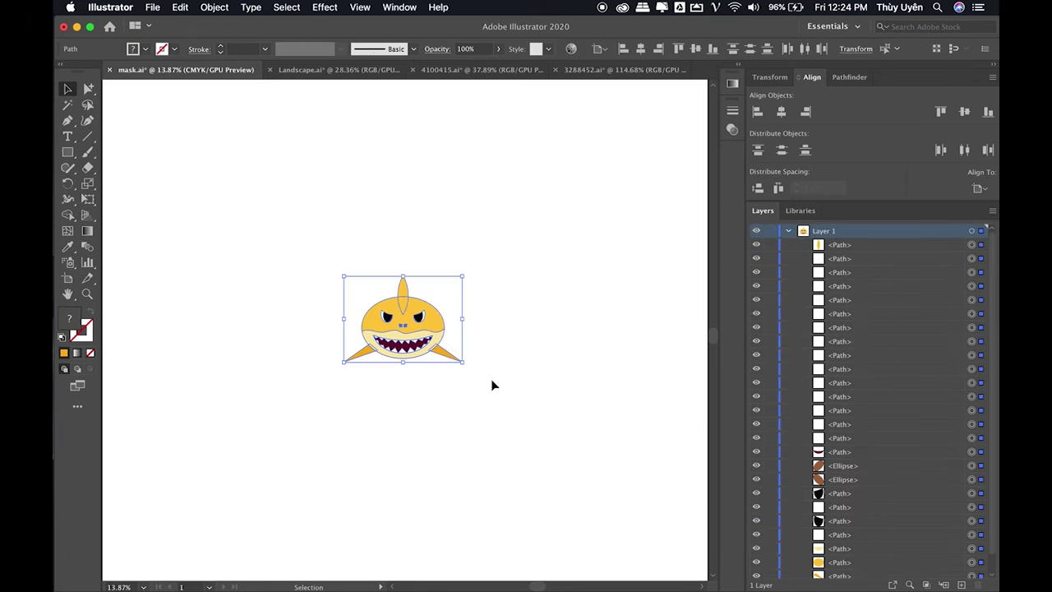
pyautogui.press('super+g')
pyautogui.press('super+minus')
pyautogui.press('super+minus')
pyautogui.press('super+minus')
pyautogui.moveTo(464, 276); pyautogui.dragTo(500, 258)
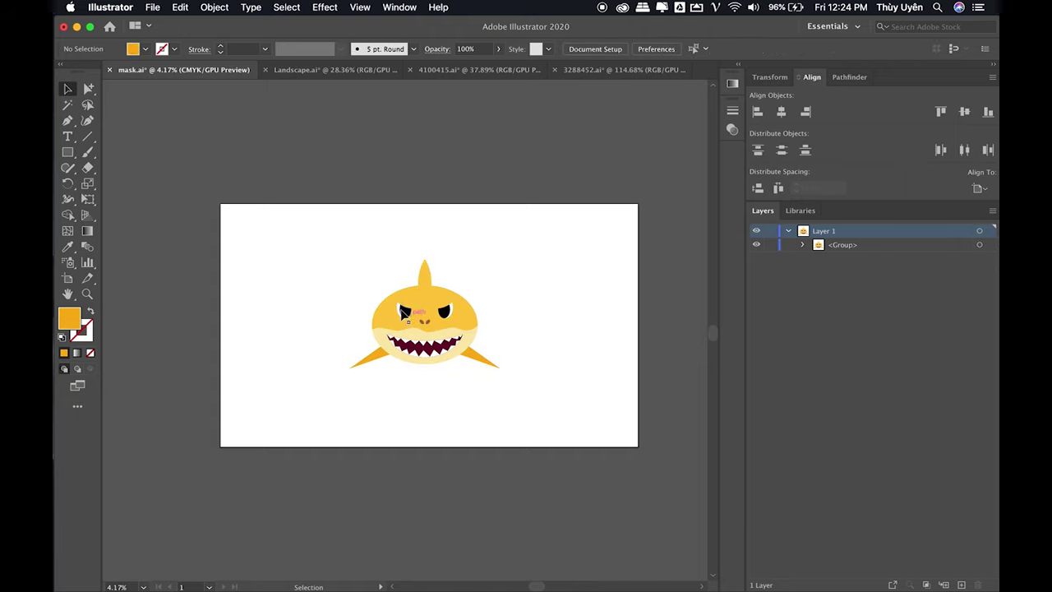
pyautogui.moveTo(500, 259); pyautogui.dragTo(480, 273)
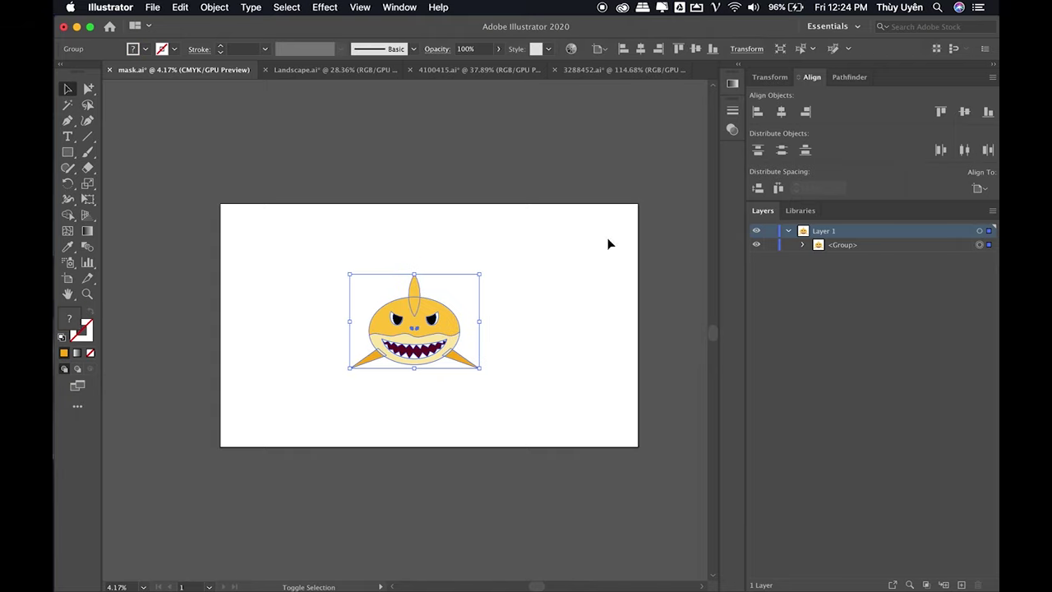
# - Add Layer 2 beneath Layer 1 and make it the active layer
pyautogui.click(787, 232)
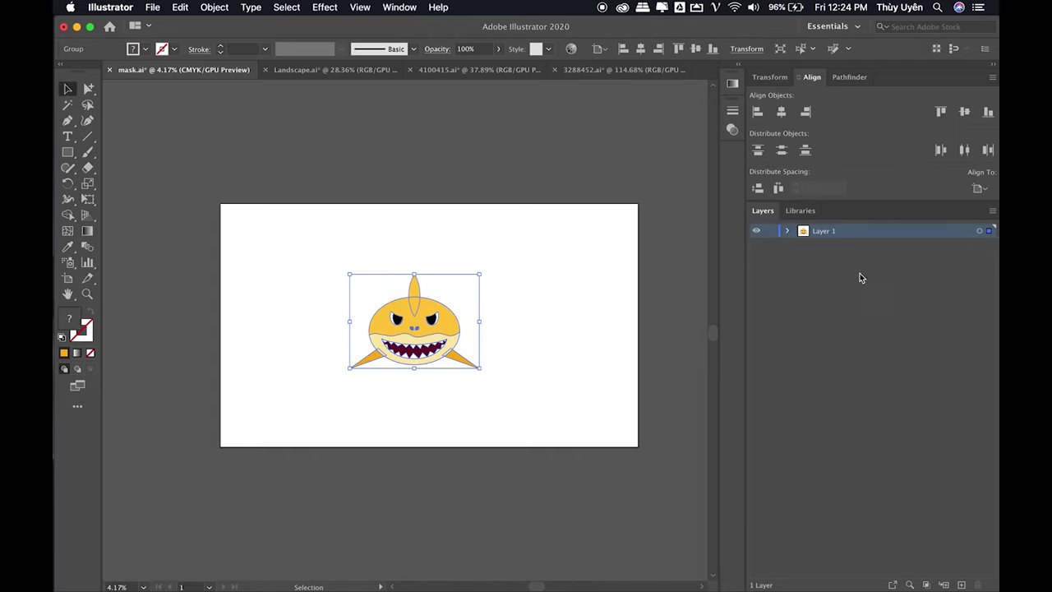
pyautogui.click(961, 584)
pyautogui.moveTo(846, 234); pyautogui.dragTo(850, 261)
pyautogui.click(564, 246)
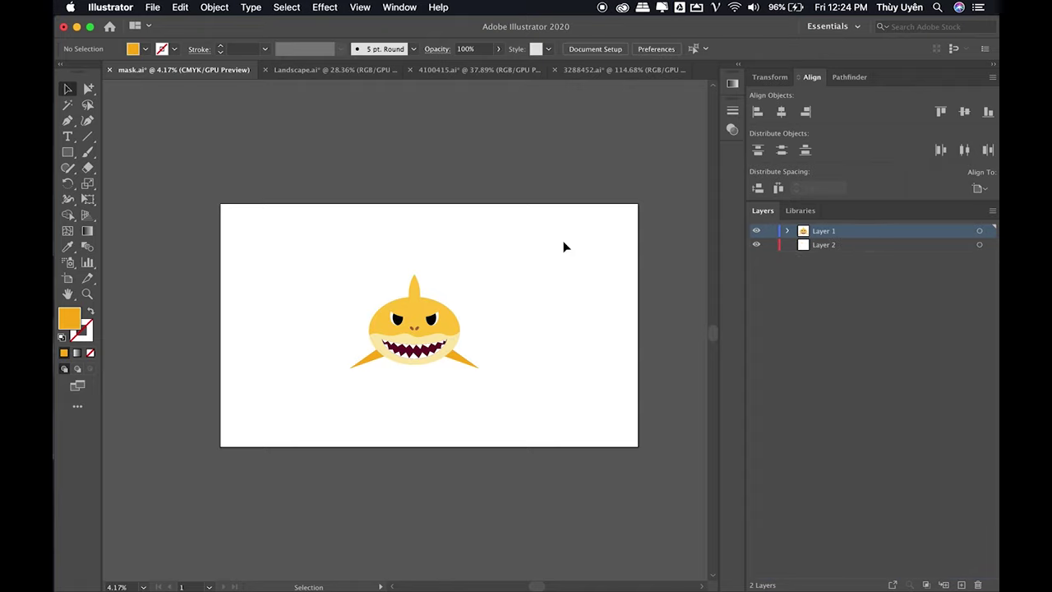
pyautogui.moveTo(346, 265); pyautogui.dragTo(492, 337)
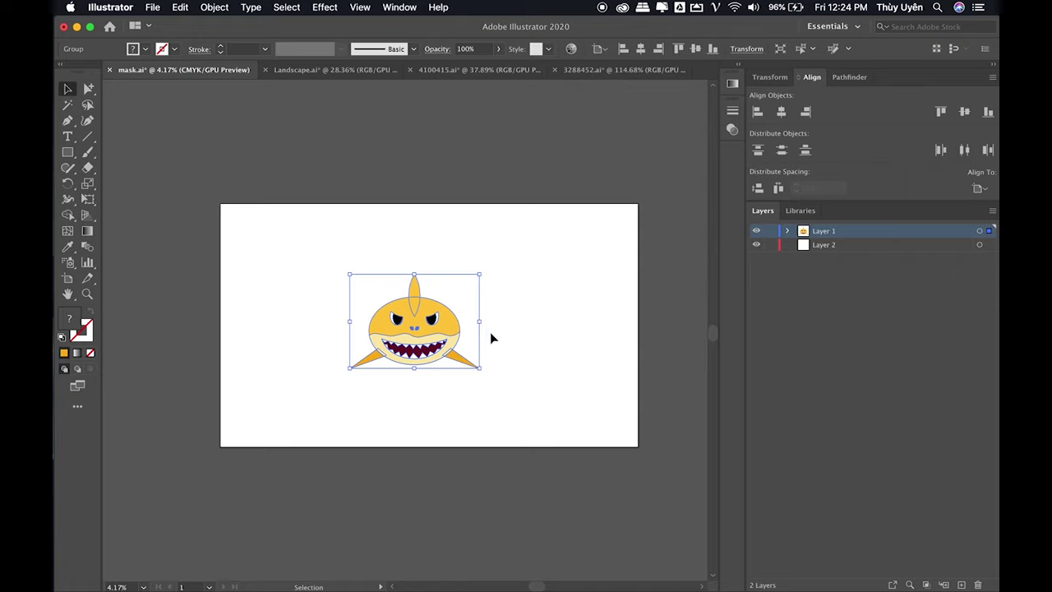
pyautogui.click(807, 244)
# - Draw a rectangle covering the whole artboard and fill it dark blue
pyautogui.click(68, 152)
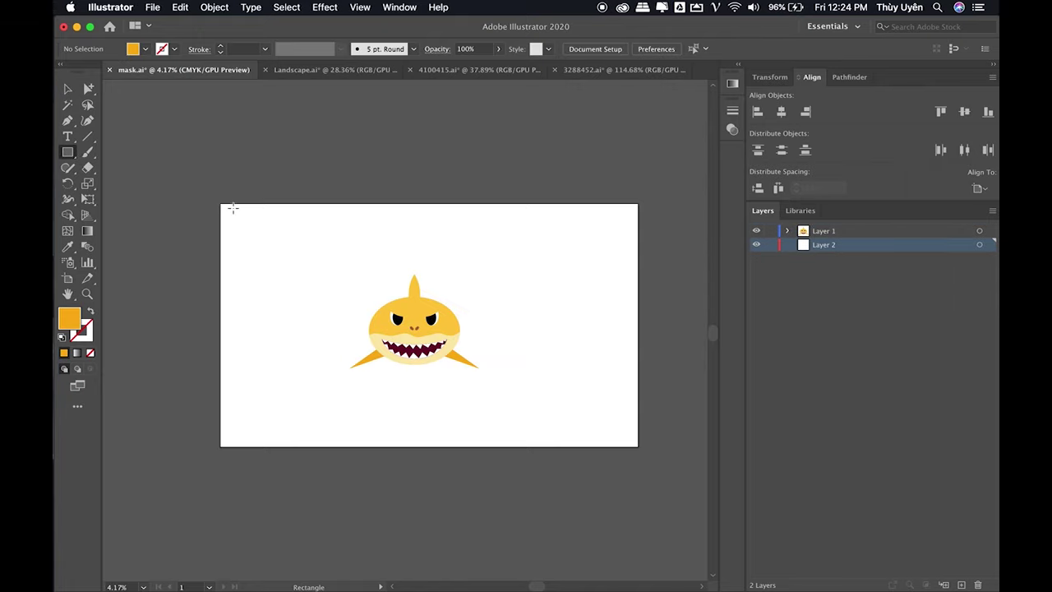
pyautogui.moveTo(220, 205); pyautogui.dragTo(639, 448)
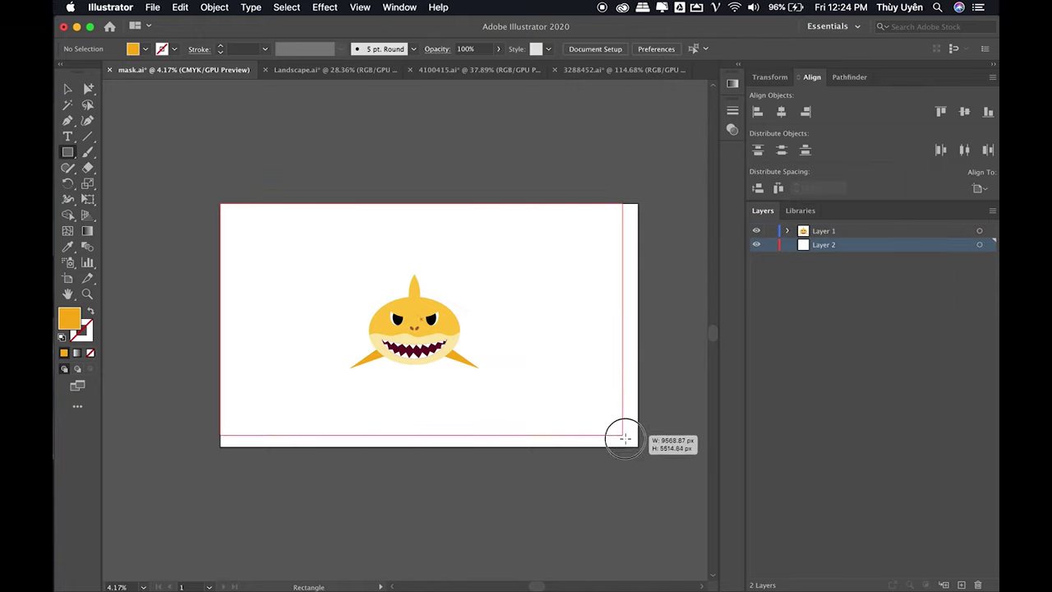
pyautogui.click(145, 48)
pyautogui.click(107, 90)
pyautogui.click(530, 158)
pyautogui.click(512, 335)
# - Centre the shark group horizontally on the artboard
pyautogui.press('v')
pyautogui.click(427, 323)
pyautogui.click(641, 49)
# - Centre the shark vertically, lock its layer, and draw a wedge ray from its nose
pyautogui.click(695, 49)
pyautogui.click(763, 232)
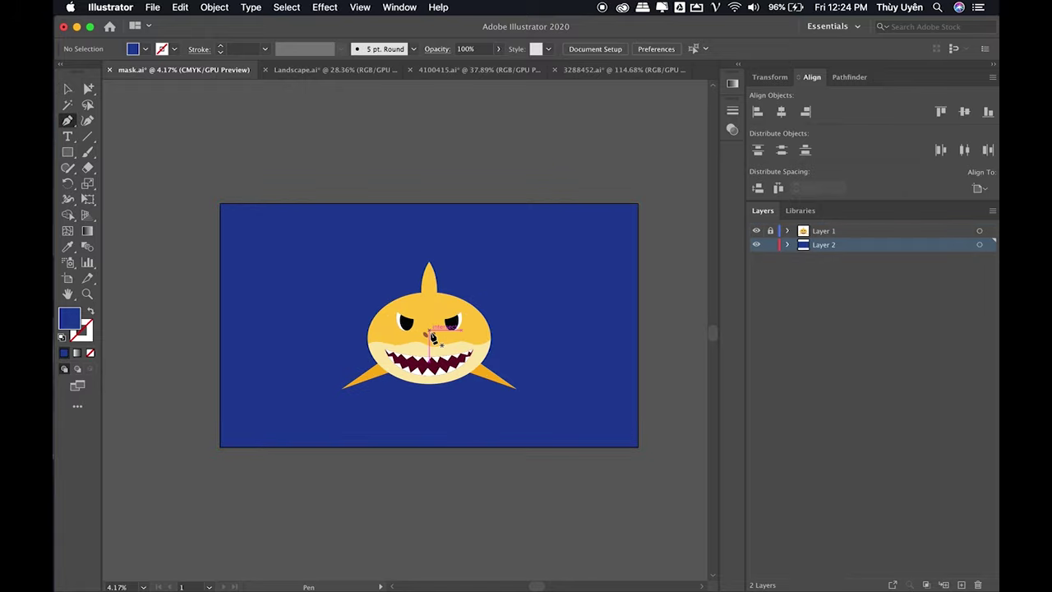
pyautogui.click(429, 333)
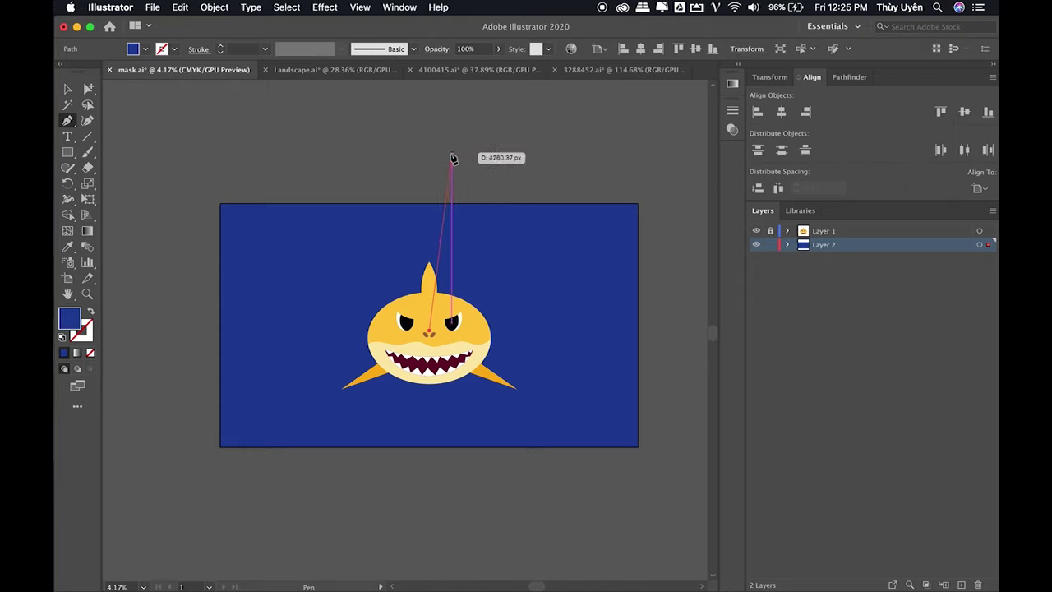
pyautogui.click(451, 153)
pyautogui.click(404, 152)
pyautogui.click(429, 331)
# - Fill the wedge with a light blue from the colour picker
pyautogui.press('v')
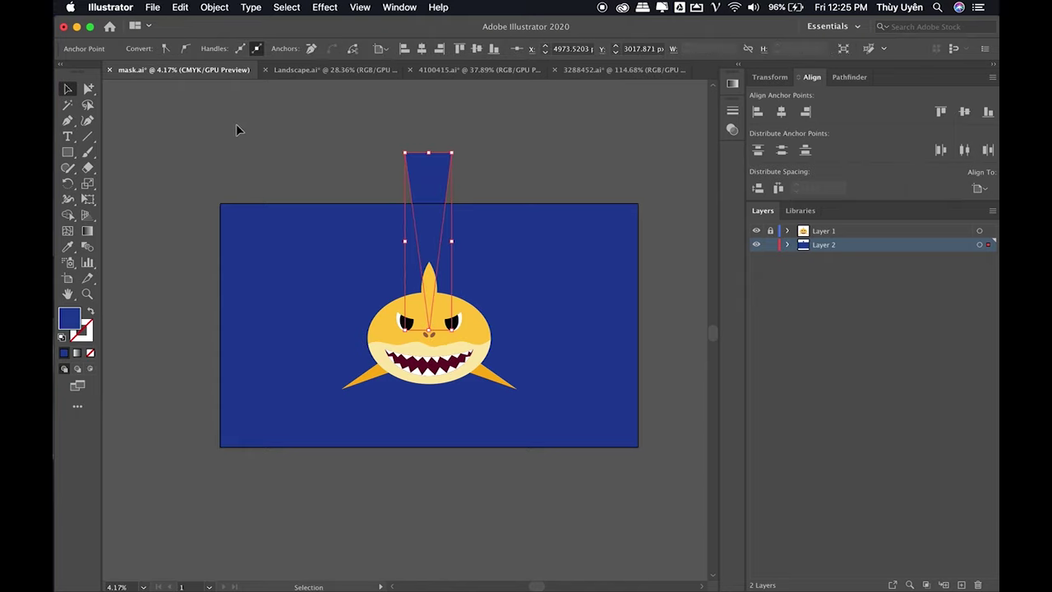
pyautogui.click(144, 49)
pyautogui.click(144, 80)
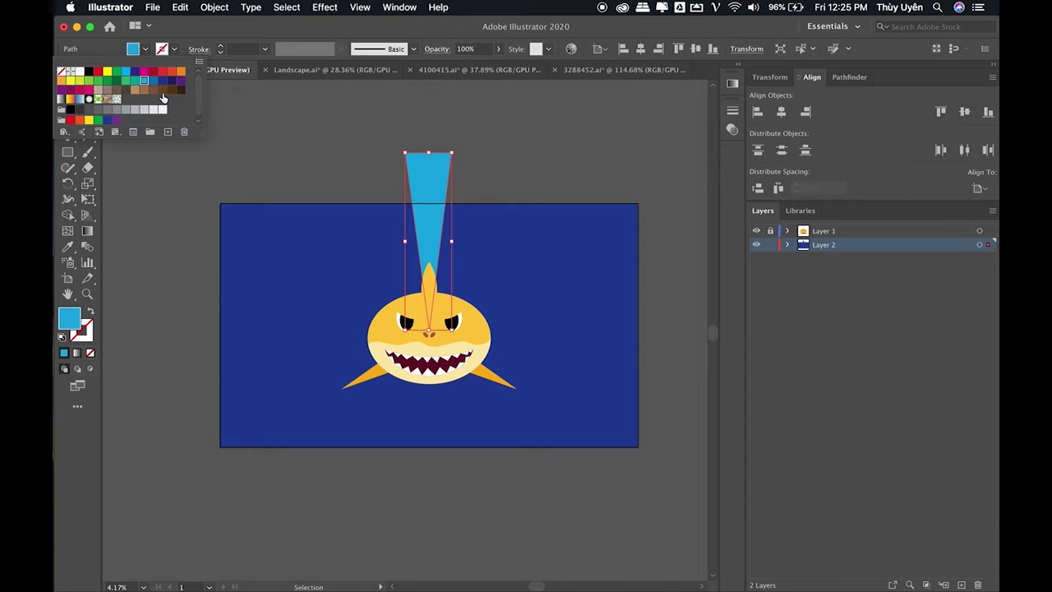
pyautogui.click(226, 137)
pyautogui.press('i')
pyautogui.click(285, 281)
pyautogui.doubleClick(69, 318)
pyautogui.click(533, 178)
pyautogui.click(761, 156)
# - Rotate copies of the wedge 30° around the nose, repeating until the ring is complete
pyautogui.click(74, 186)
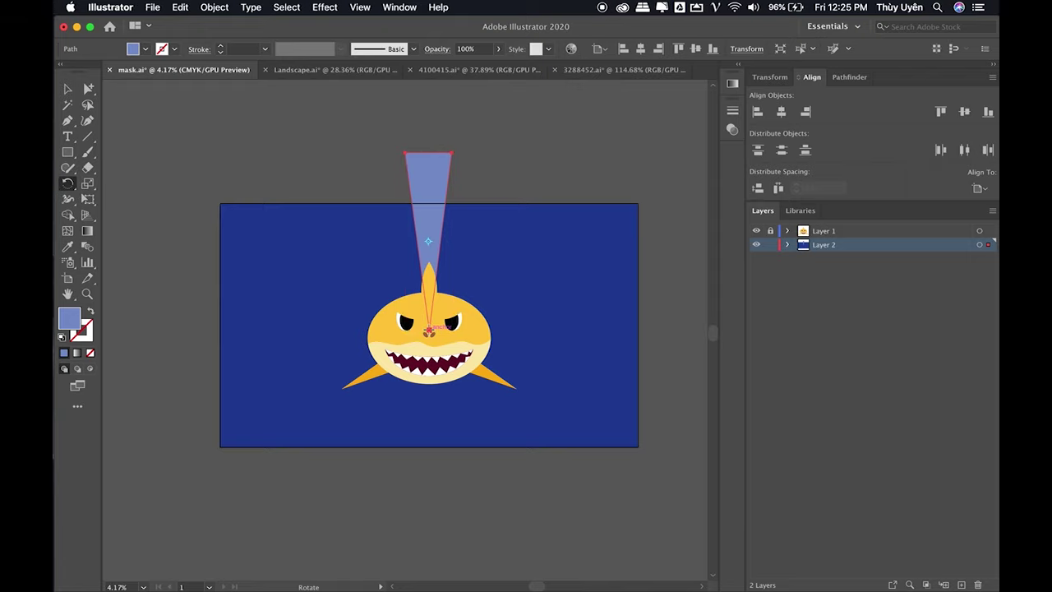
pyautogui.keyDown('alt'); pyautogui.click(428, 331); pyautogui.keyUp('alt')
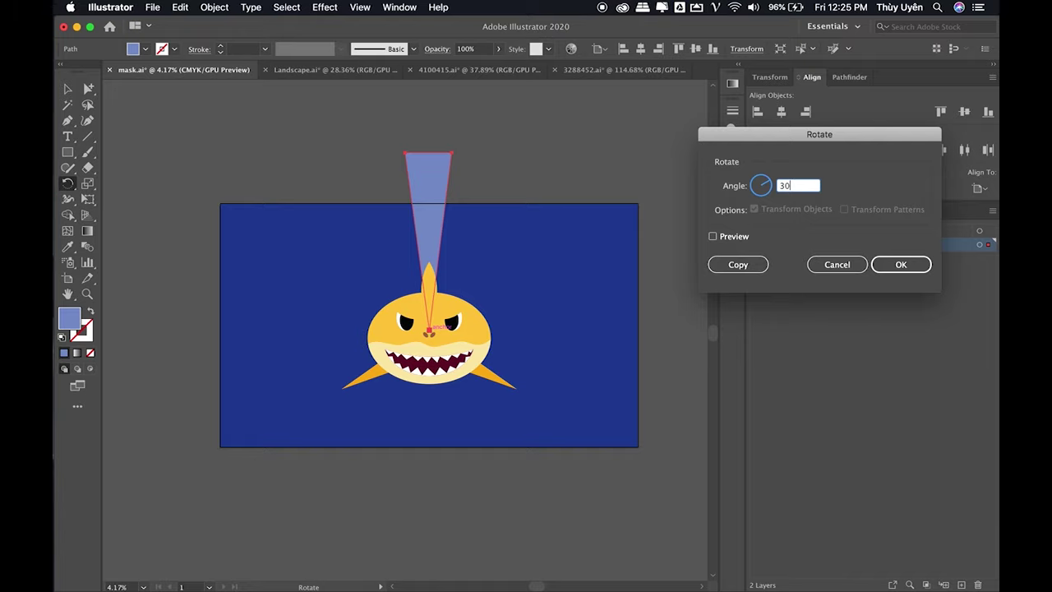
pyautogui.click(712, 236)
pyautogui.click(737, 265)
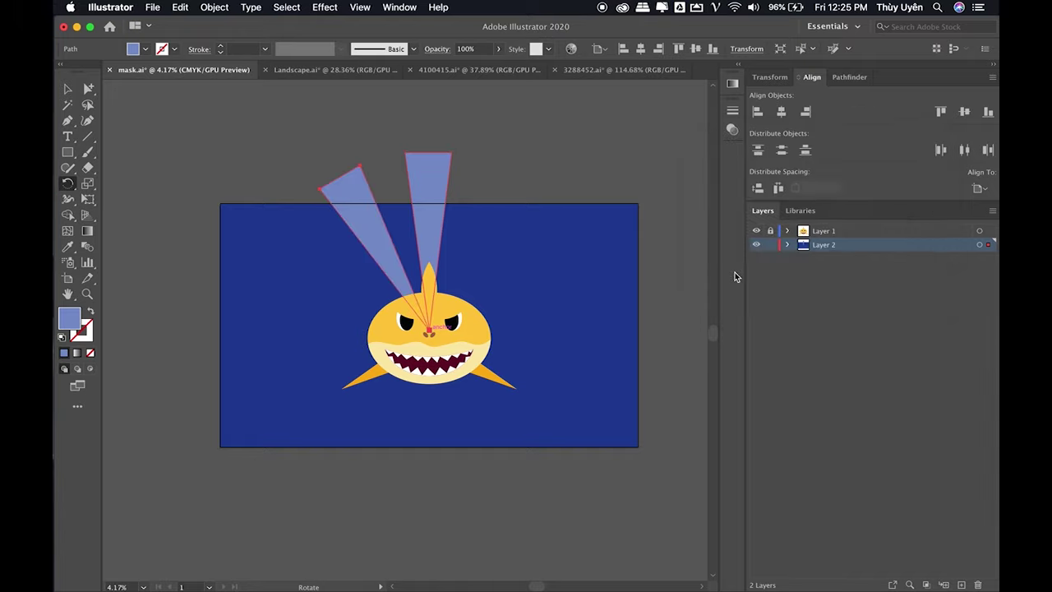
pyautogui.press('v')
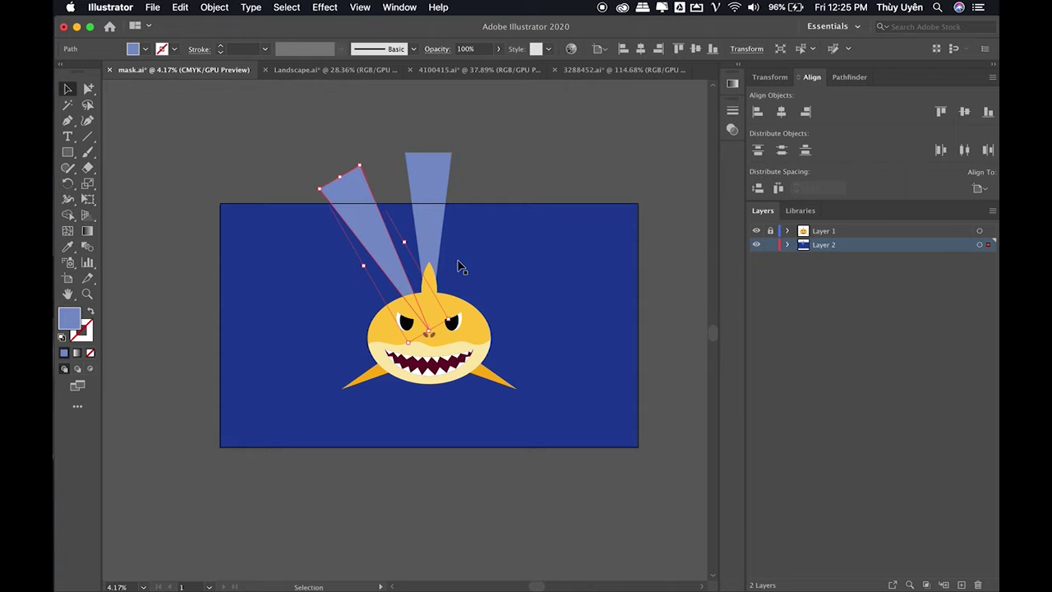
pyautogui.hotkey('ctrl', 'd')
pyautogui.hotkey('ctrl', 'd')
pyautogui.hotkey('ctrl', 'd')
pyautogui.hotkey('ctrl', 'd')
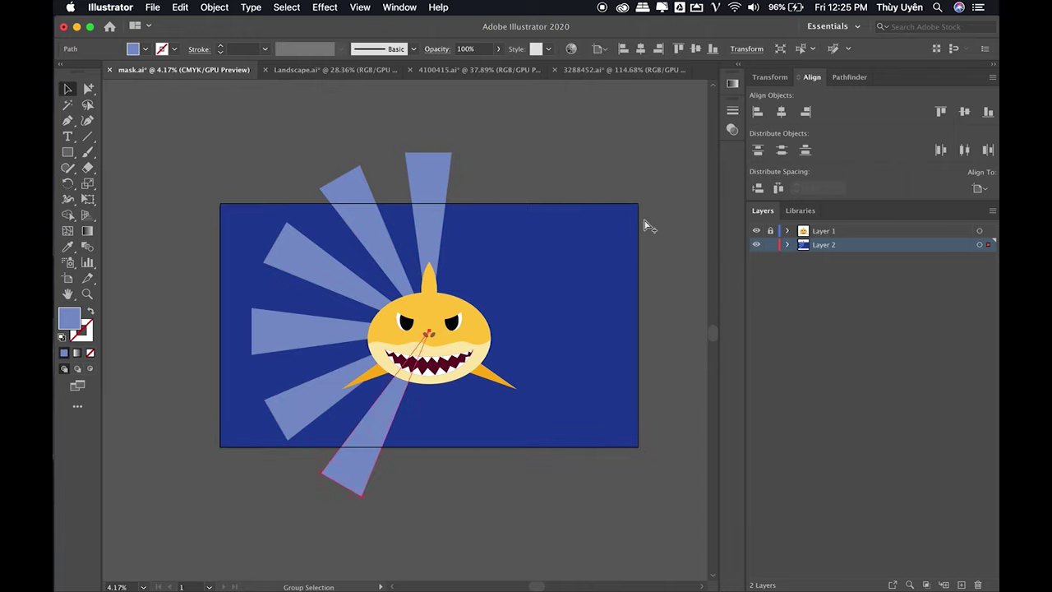
pyautogui.hotkey('ctrl', 'd')
pyautogui.hotkey('ctrl', 'd')
pyautogui.hotkey('ctrl', 'd')
pyautogui.hotkey('ctrl', 'd')
pyautogui.hotkey('ctrl', 'd')
pyautogui.hotkey('ctrl', 'd')
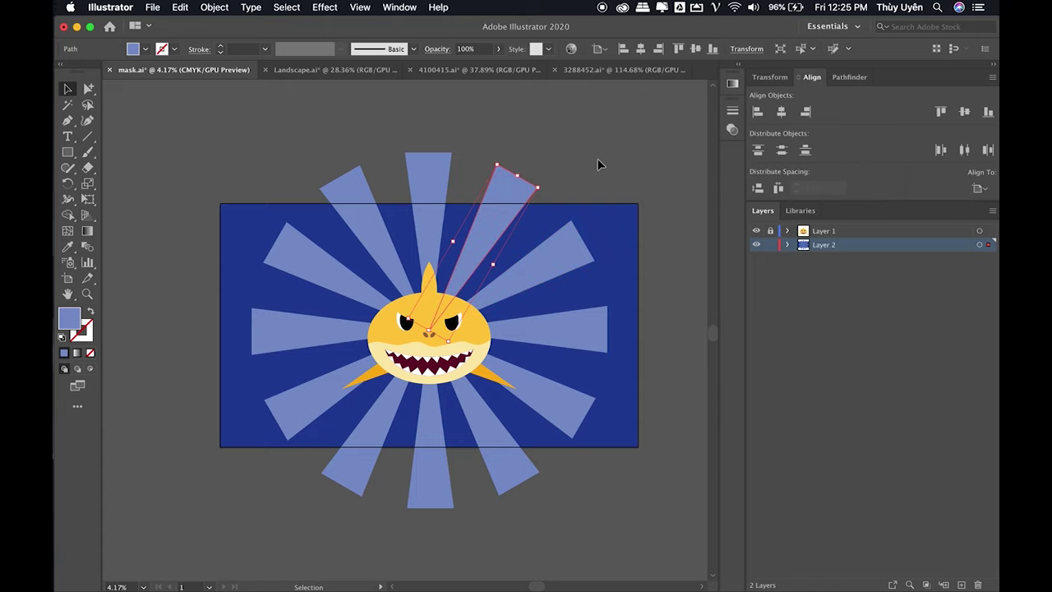
# - Select one light-blue ray to look for a Select Similar command
pyautogui.click(599, 130)
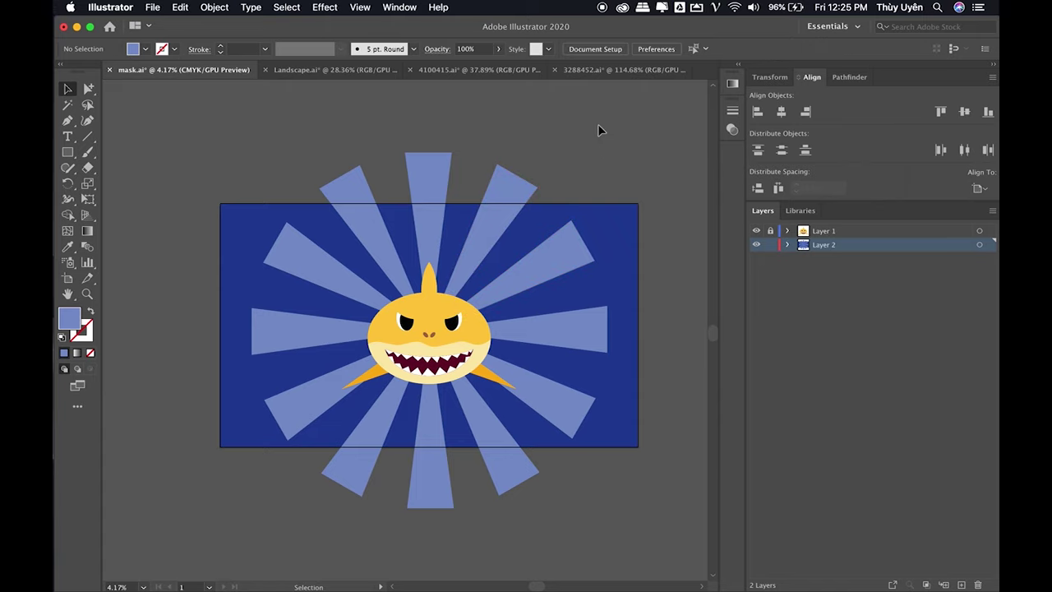
pyautogui.click(498, 199)
pyautogui.click(284, 7)
pyautogui.moveTo(329, 139)
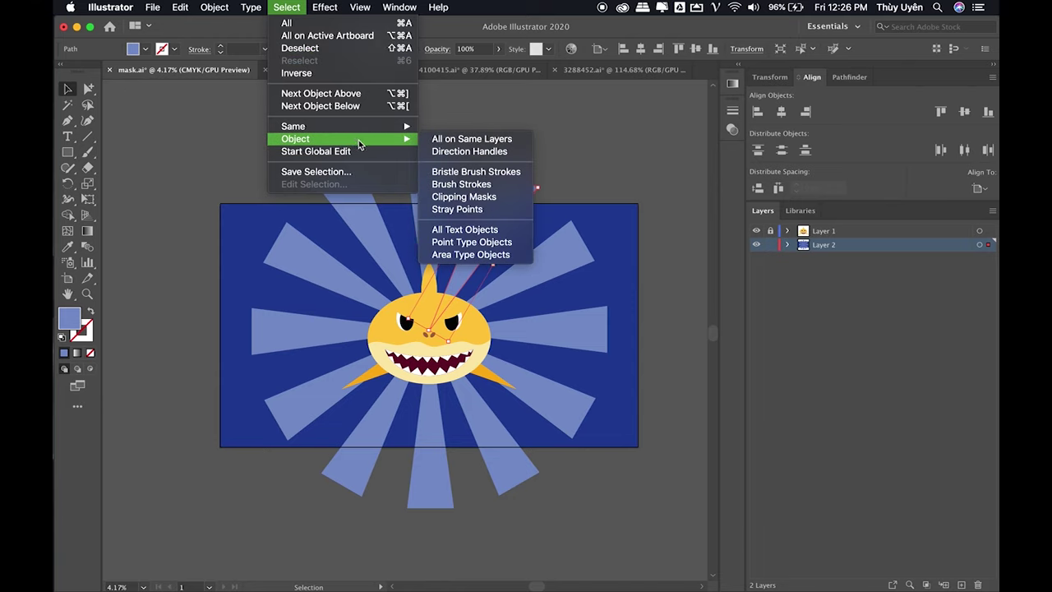
# - Select all rays with the same fill and make them about half transparent
pyautogui.click(452, 176)
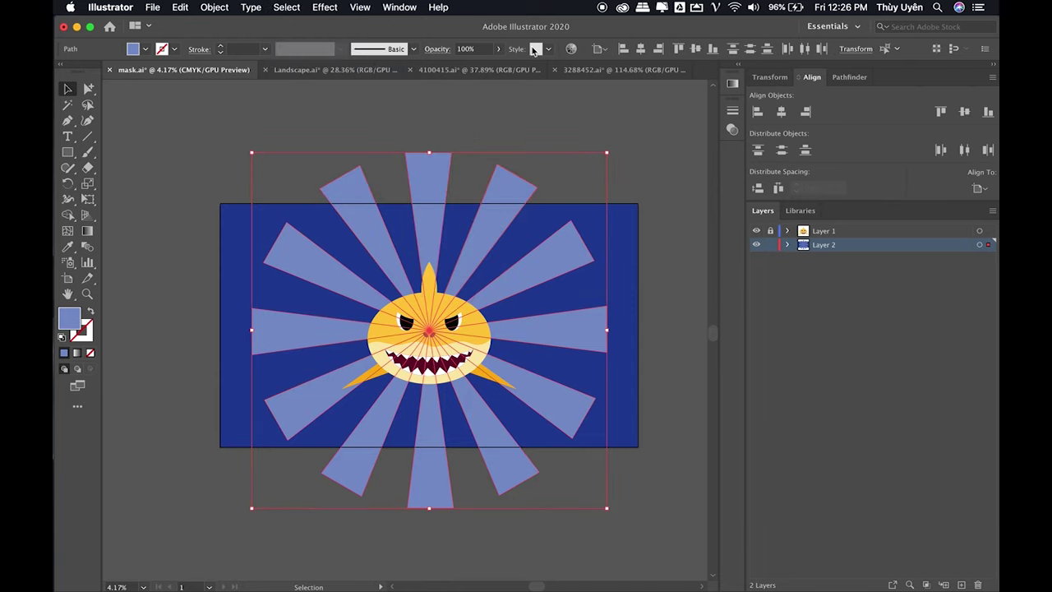
pyautogui.click(498, 49)
pyautogui.moveTo(496, 66); pyautogui.dragTo(471, 69)
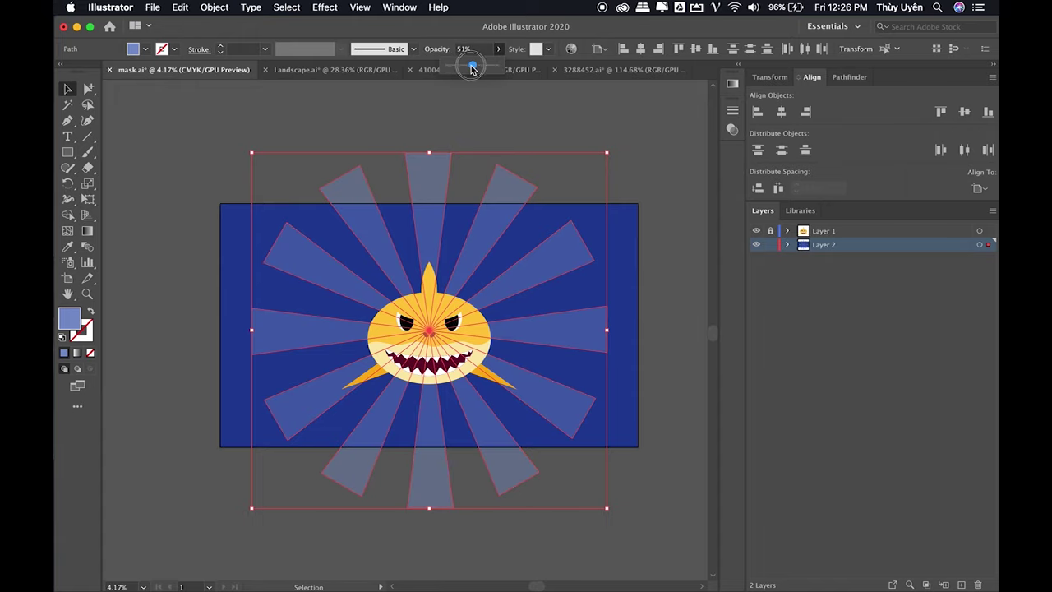
# - Add a slightly rotated set of rays overlapping the originals and fade them to 19% opacity
pyautogui.press('a')
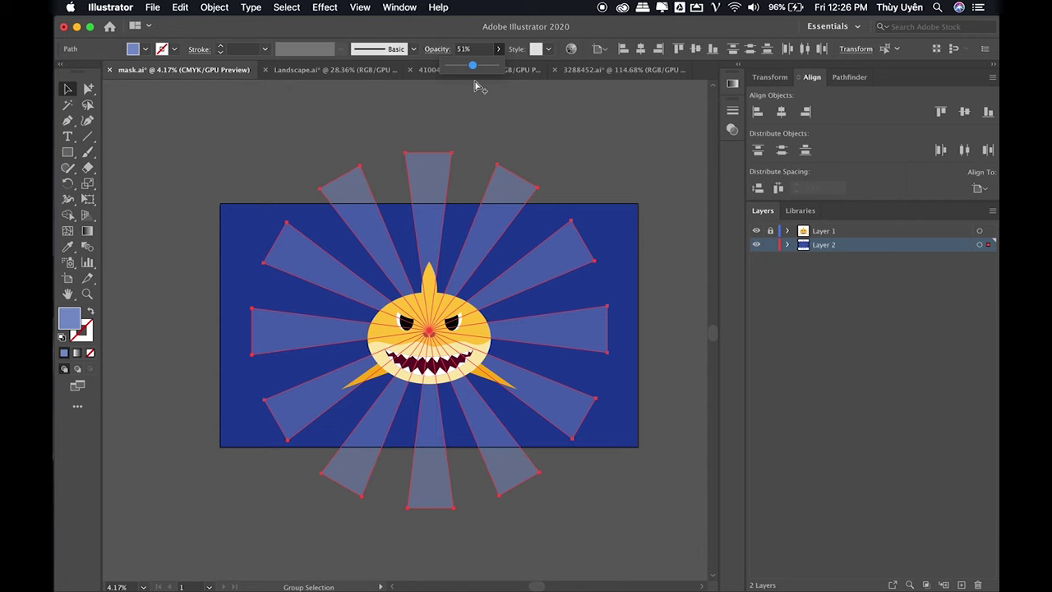
pyautogui.press('v')
pyautogui.moveTo(615, 150); pyautogui.dragTo(625, 164)
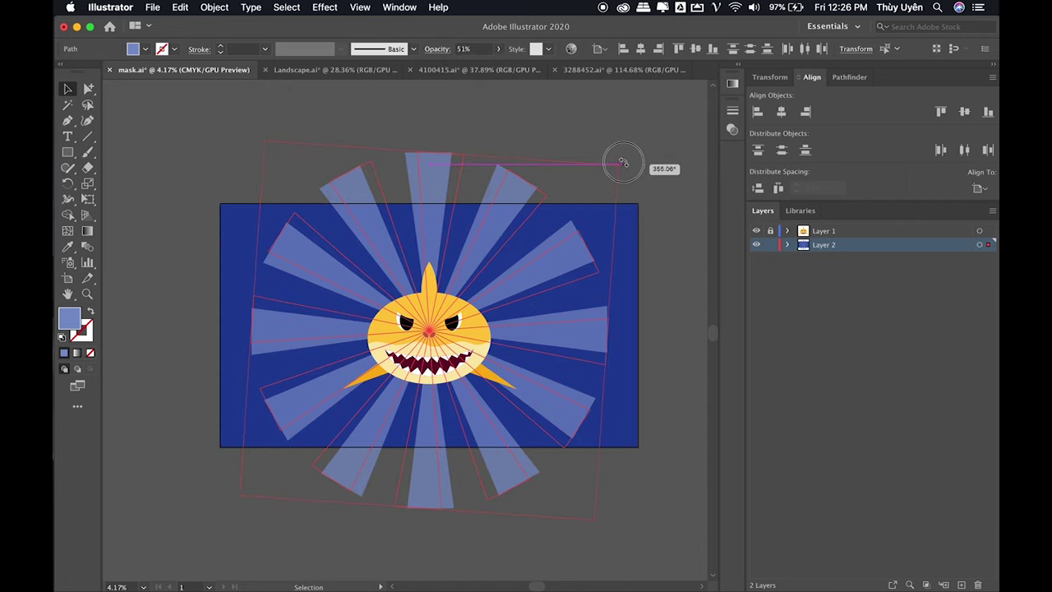
pyautogui.moveTo(624, 163); pyautogui.dragTo(623, 162)
pyautogui.click(495, 49)
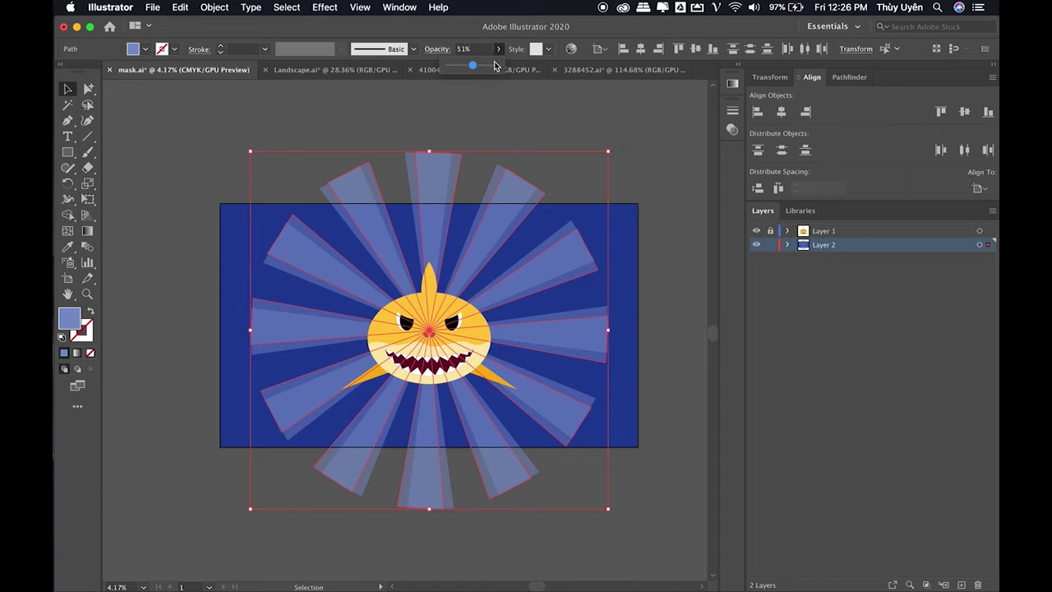
pyautogui.moveTo(475, 66); pyautogui.dragTo(463, 68)
pyautogui.click(624, 107)
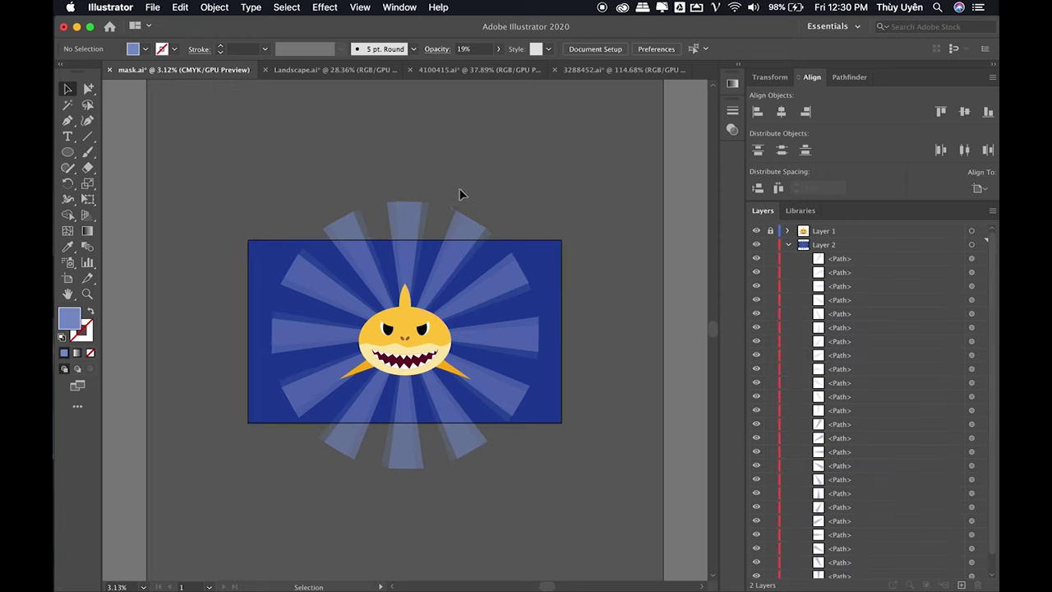
# - Select all the ray shapes and group them into one group
pyautogui.click(468, 221)
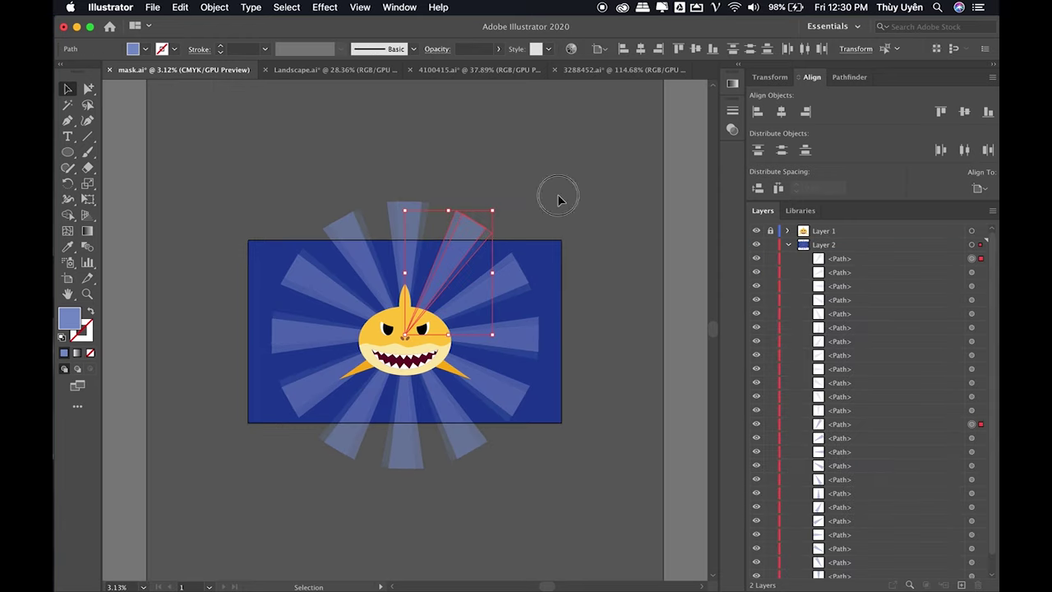
pyautogui.click(378, 187)
pyautogui.press('super+a')
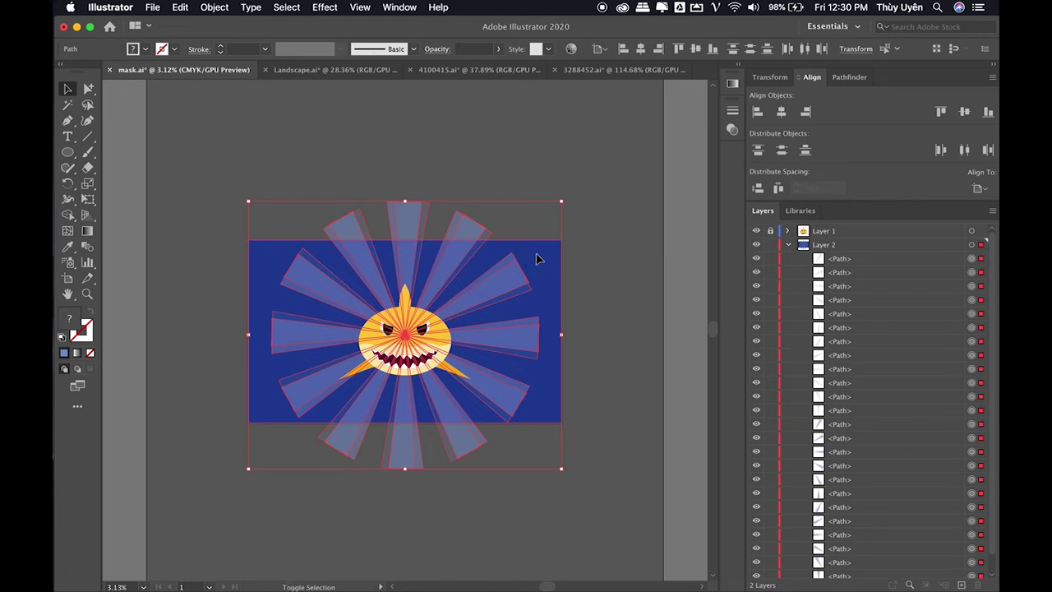
pyautogui.press('super+g')
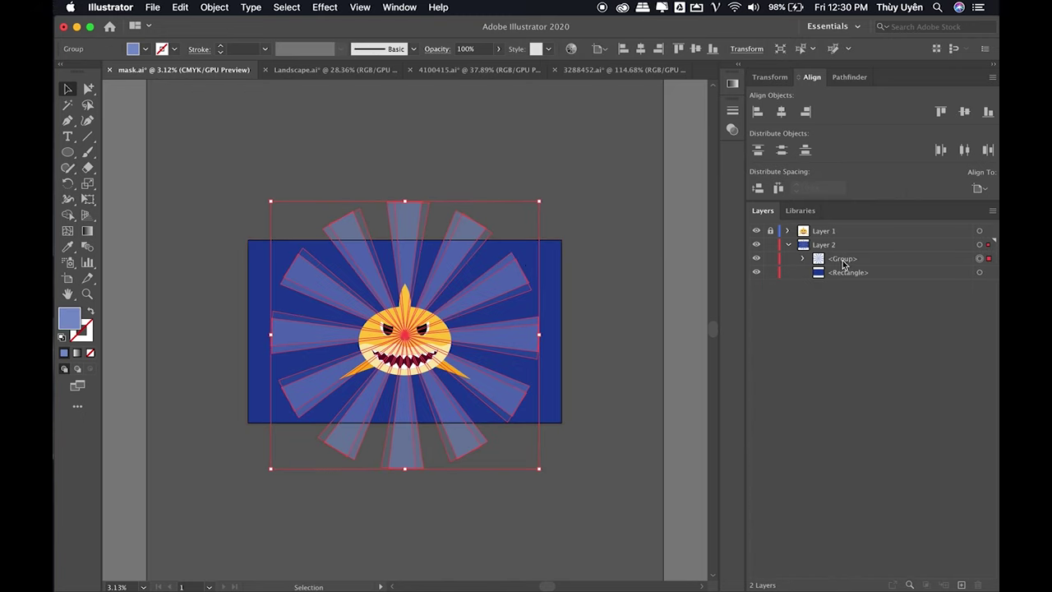
pyautogui.click(844, 261)
pyautogui.click(553, 159)
# - Zoom in and start drawing a circle centred on the shark
pyautogui.press('super+plus')
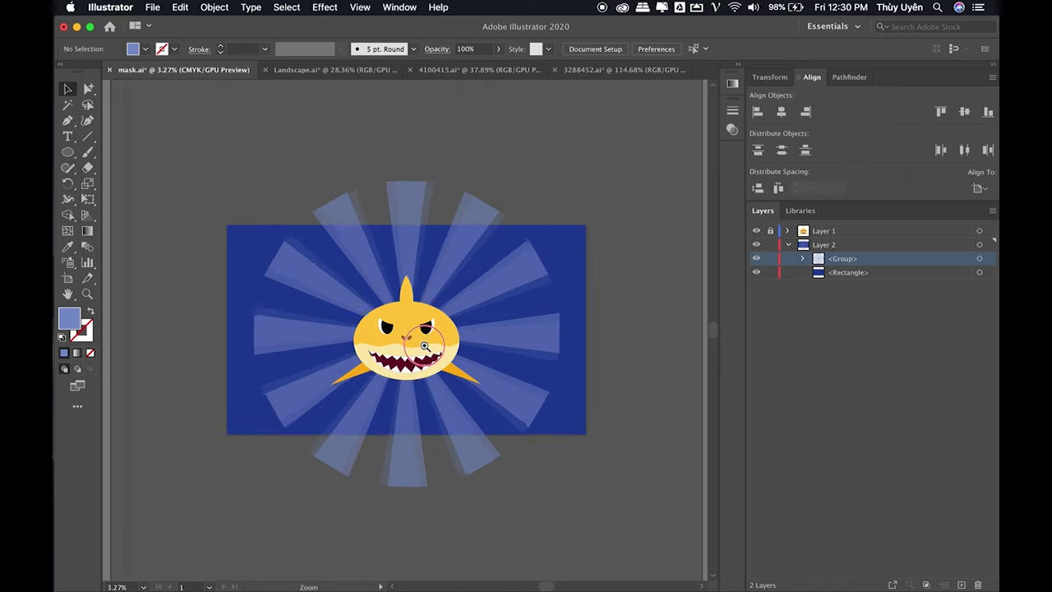
pyautogui.press('l')
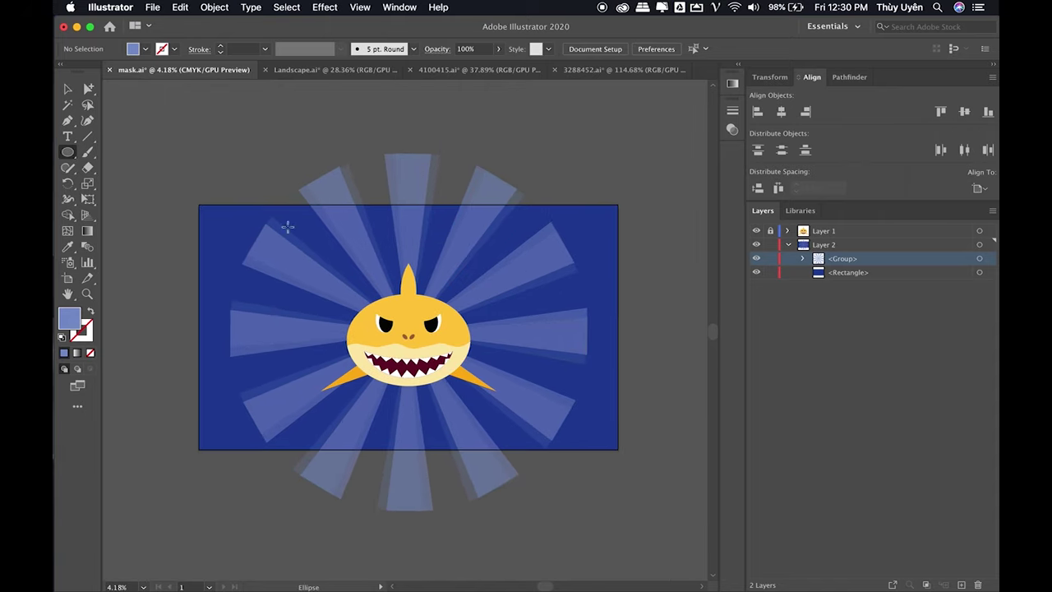
pyautogui.moveTo(410, 334); pyautogui.dragTo(528, 270)
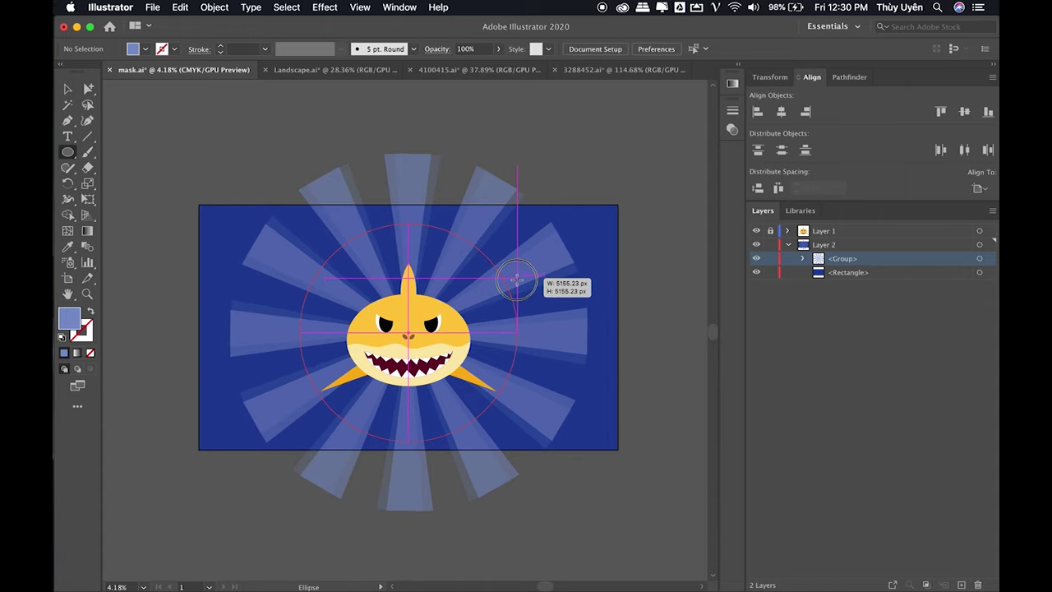
# - Finish sizing the circle and give it a radial white-to-black gradient fill
pyautogui.moveTo(529, 270); pyautogui.dragTo(517, 277)
pyautogui.click(77, 353)
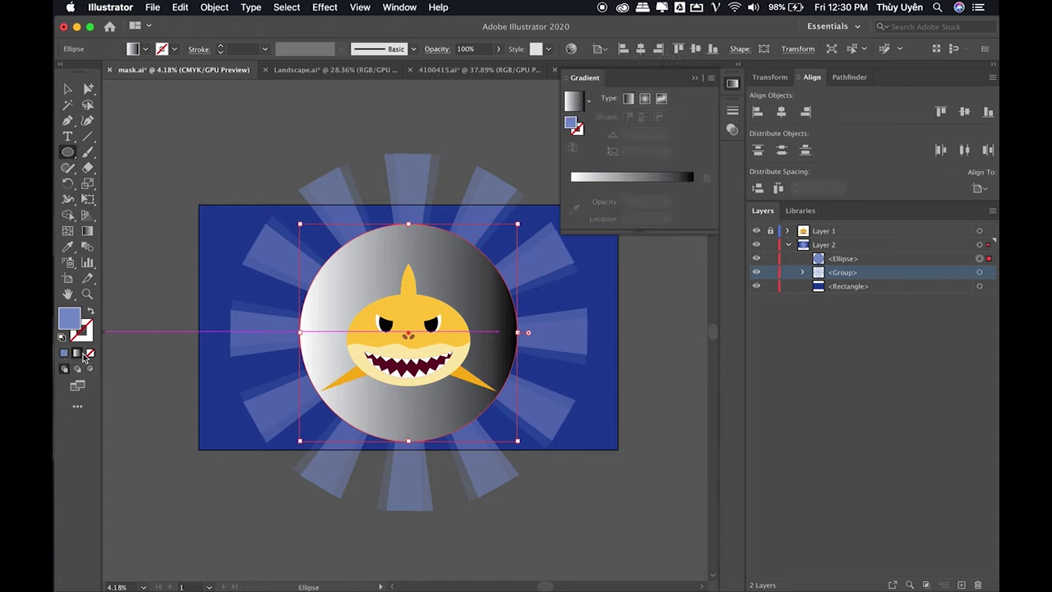
pyautogui.click(645, 99)
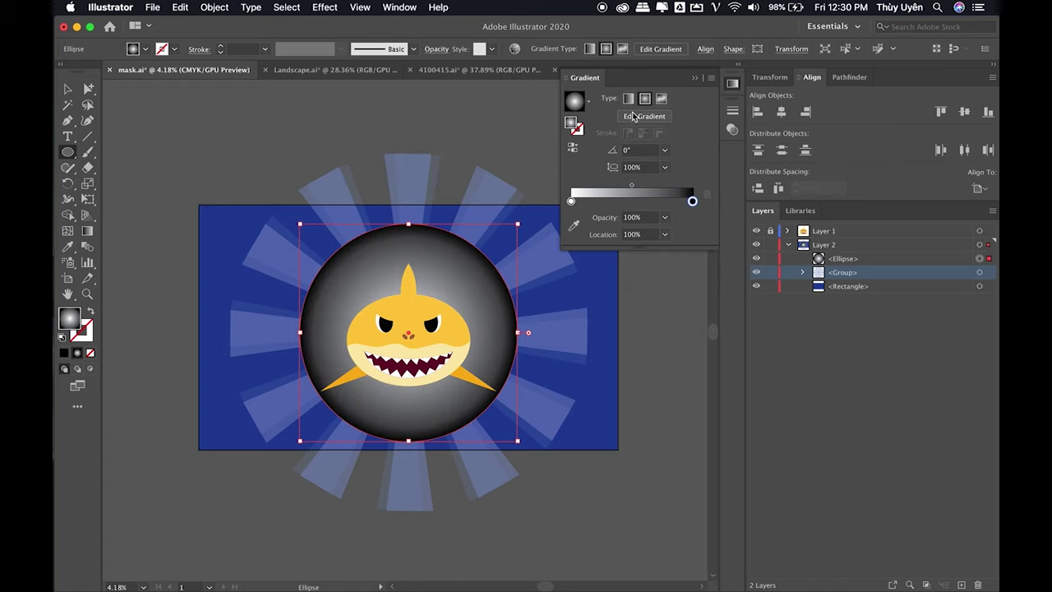
# - Select the gradient circle together with the ray group
pyautogui.click(67, 89)
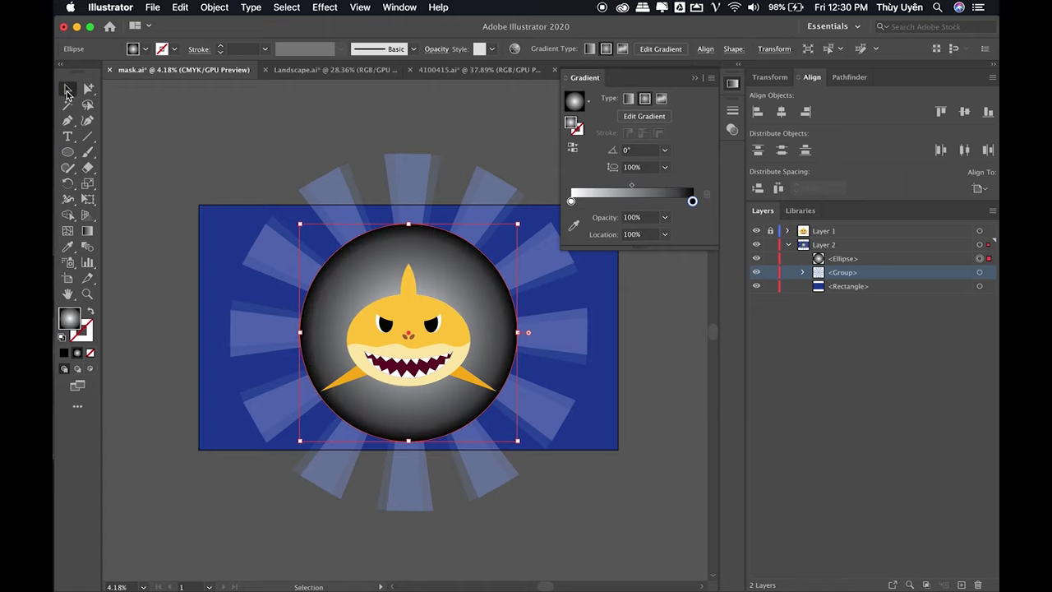
pyautogui.press('g')
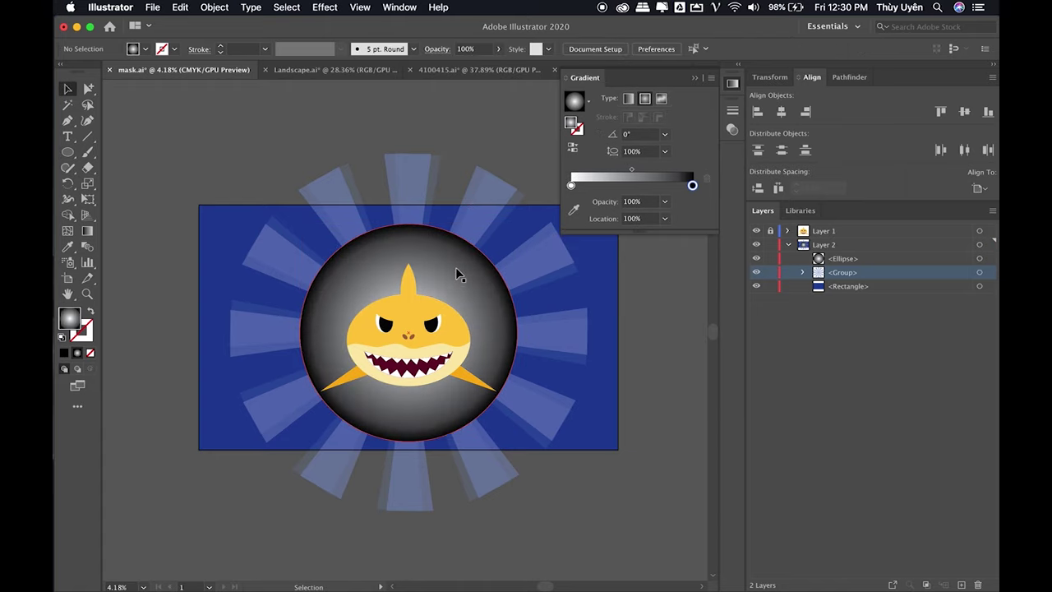
pyautogui.moveTo(458, 275); pyautogui.dragTo(563, 266)
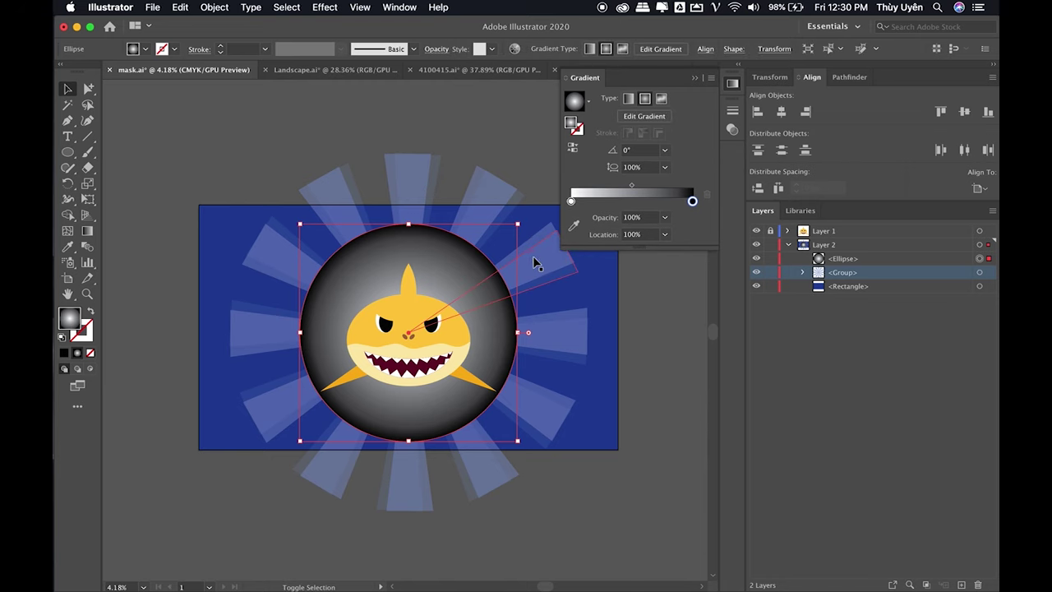
pyautogui.keyDown('shift'); pyautogui.click(542, 259); pyautogui.keyUp('shift')
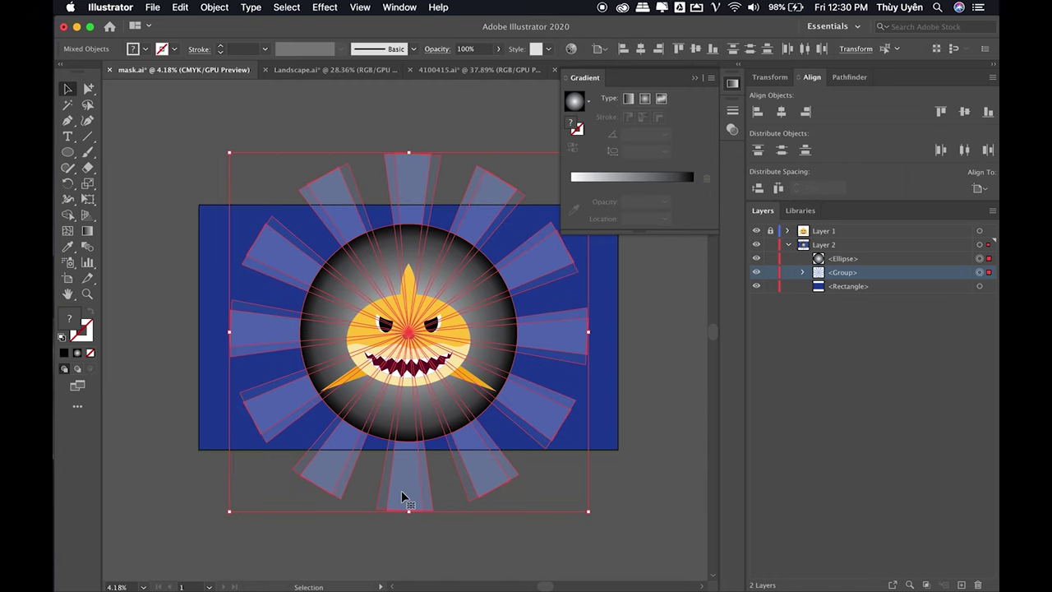
# - Make the gradient circle an opacity mask for the rays in the Transparency panel
pyautogui.click(402, 7)
pyautogui.click(433, 566)
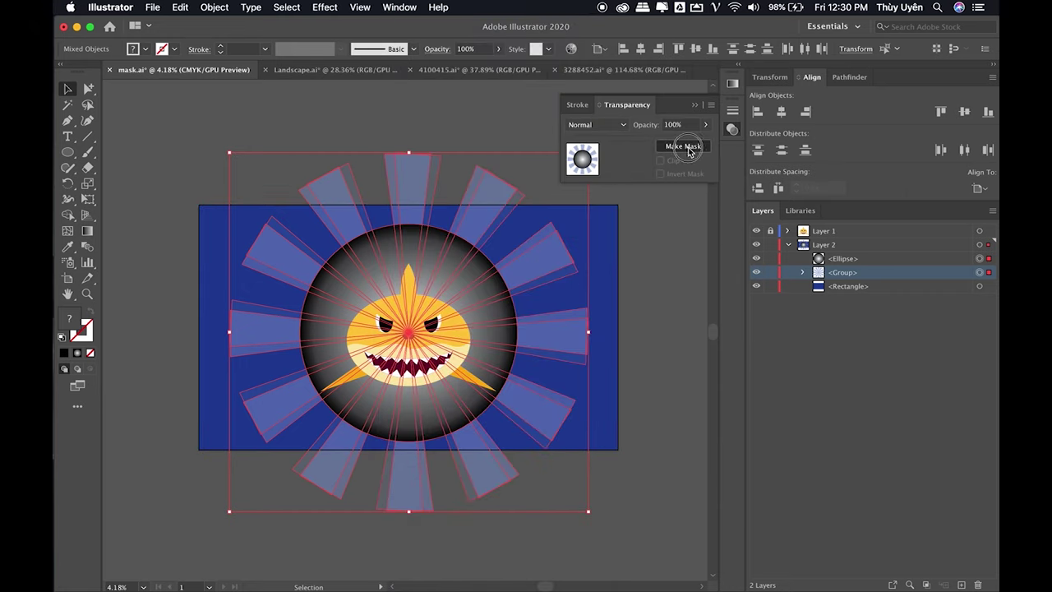
pyautogui.click(683, 147)
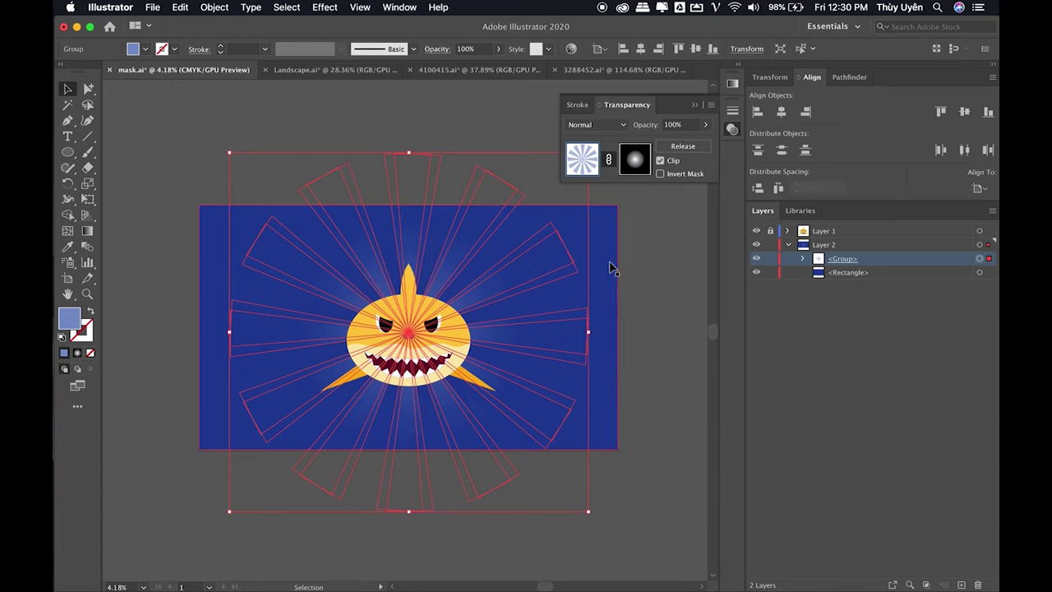
# - Edit the opacity mask, moving its dark and white gradient stops to soften the fade
pyautogui.click(658, 284)
pyautogui.click(456, 319)
pyautogui.scroll(3, 456, 318)
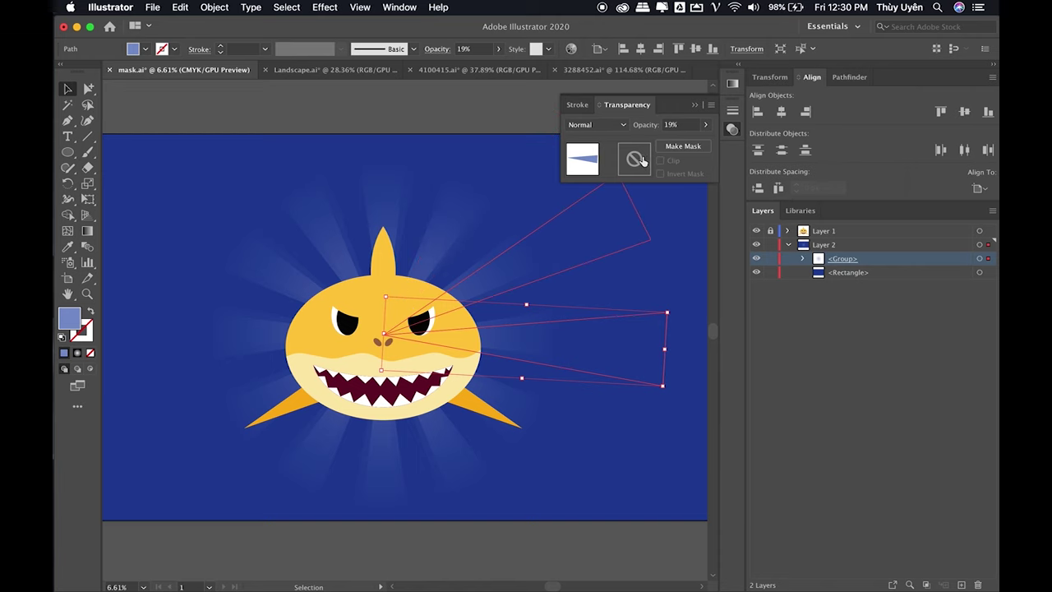
pyautogui.click(490, 282)
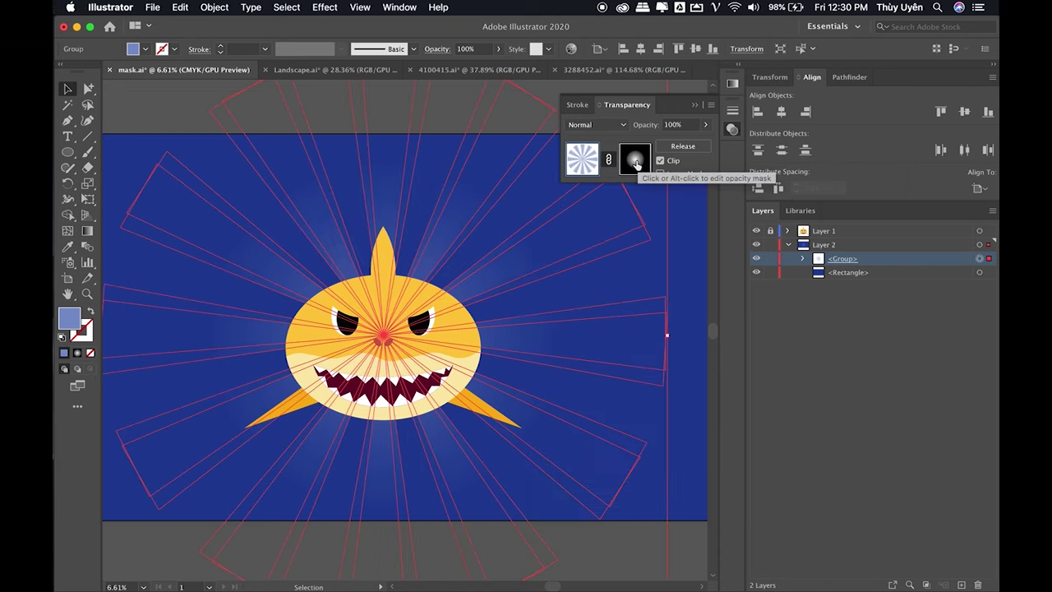
pyautogui.click(635, 164)
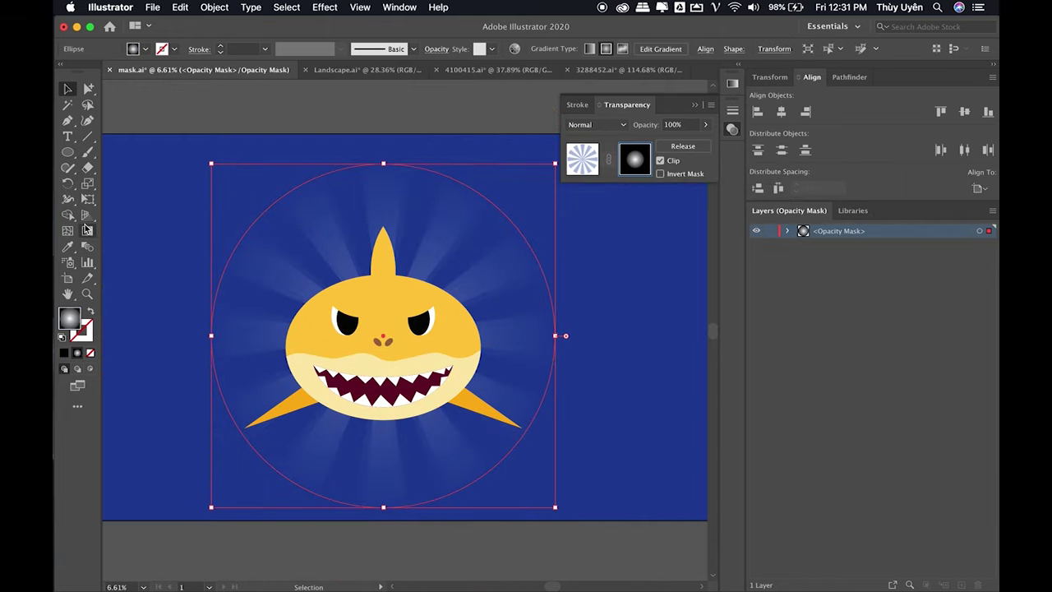
pyautogui.click(88, 231)
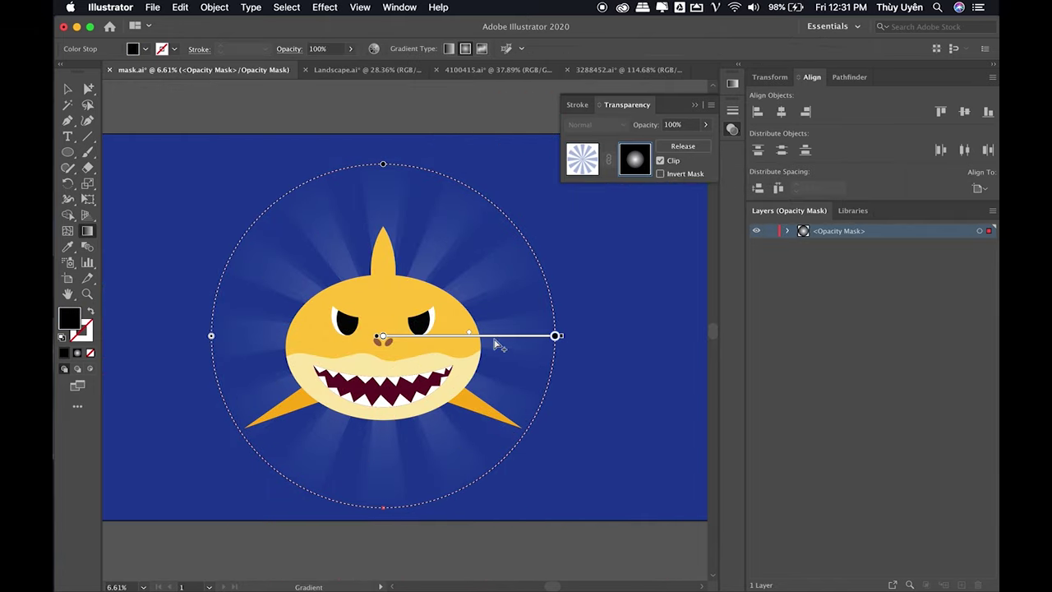
pyautogui.moveTo(556, 337)
pyautogui.mouseDown()
pyautogui.moveTo(473, 339)
pyautogui.moveTo(498, 342)
pyautogui.mouseUp()
pyautogui.moveTo(509, 336); pyautogui.dragTo(542, 335)
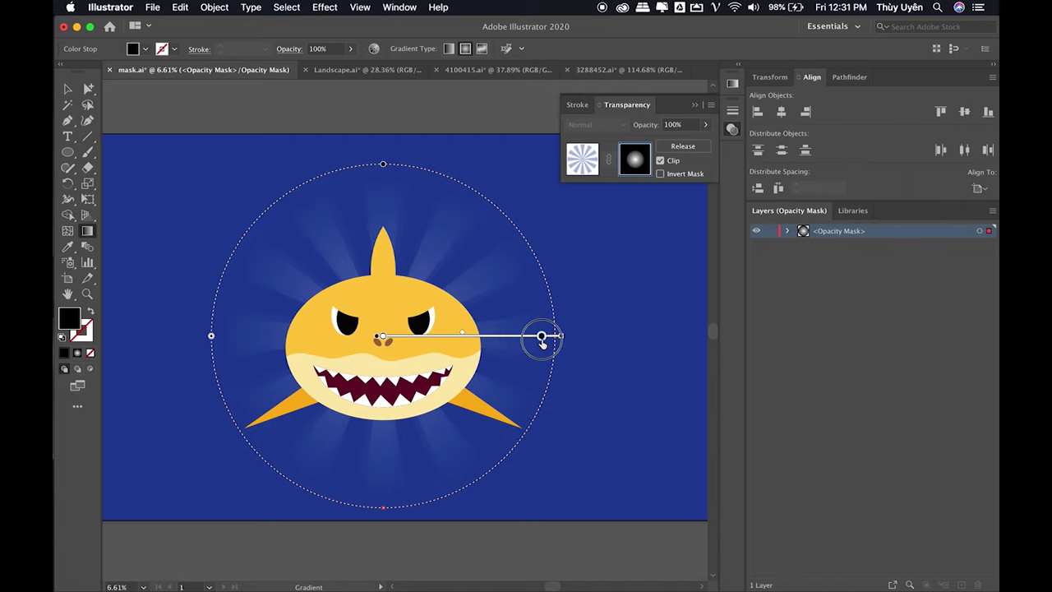
pyautogui.moveTo(384, 340)
pyautogui.mouseDown()
pyautogui.moveTo(478, 346)
pyautogui.moveTo(446, 343)
pyautogui.mouseUp()
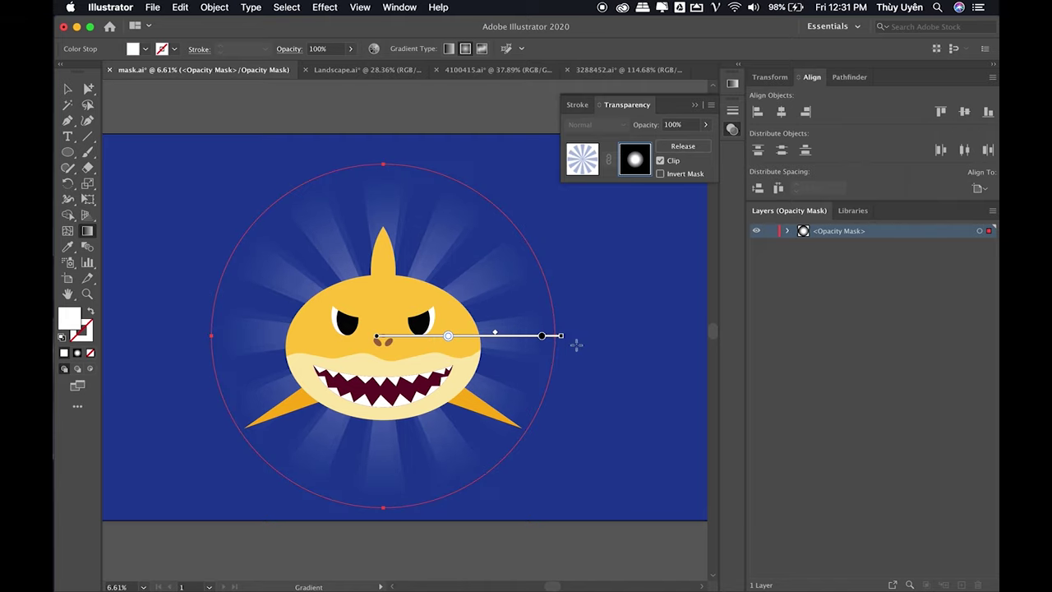
# - Zoom out to the artboard and enlarge the mask circle
pyautogui.hotkey('ctrl', '-')
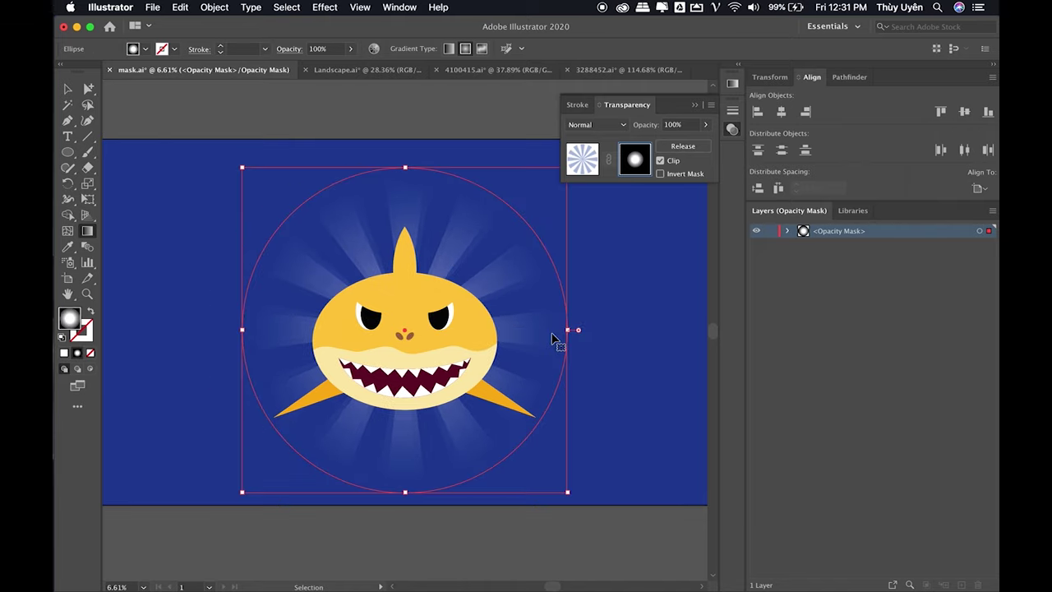
pyautogui.hotkey('ctrl', '-')
pyautogui.press('v')
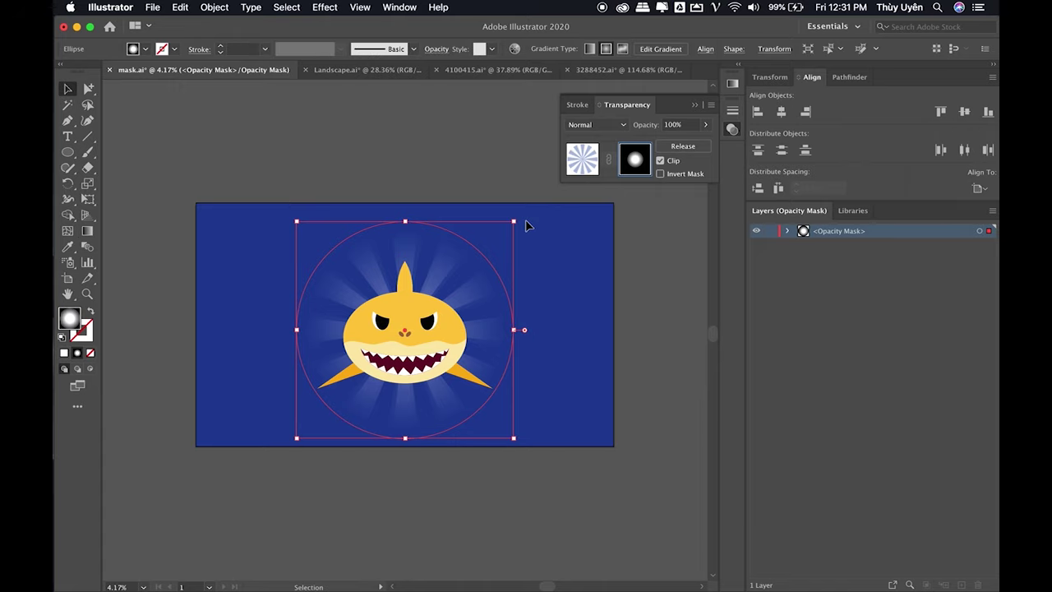
pyautogui.moveTo(514, 220); pyautogui.dragTo(552, 216)
pyautogui.click(488, 147)
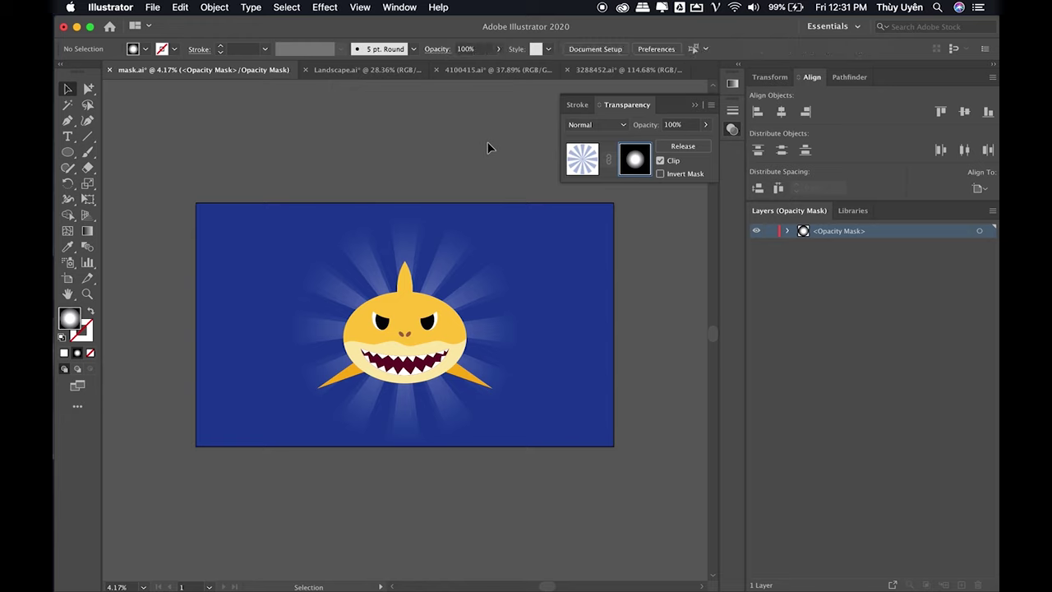
# - Check the mask circle up close, zoom back out, and close the Transparency panel
pyautogui.moveTo(446, 350); pyautogui.dragTo(517, 348)
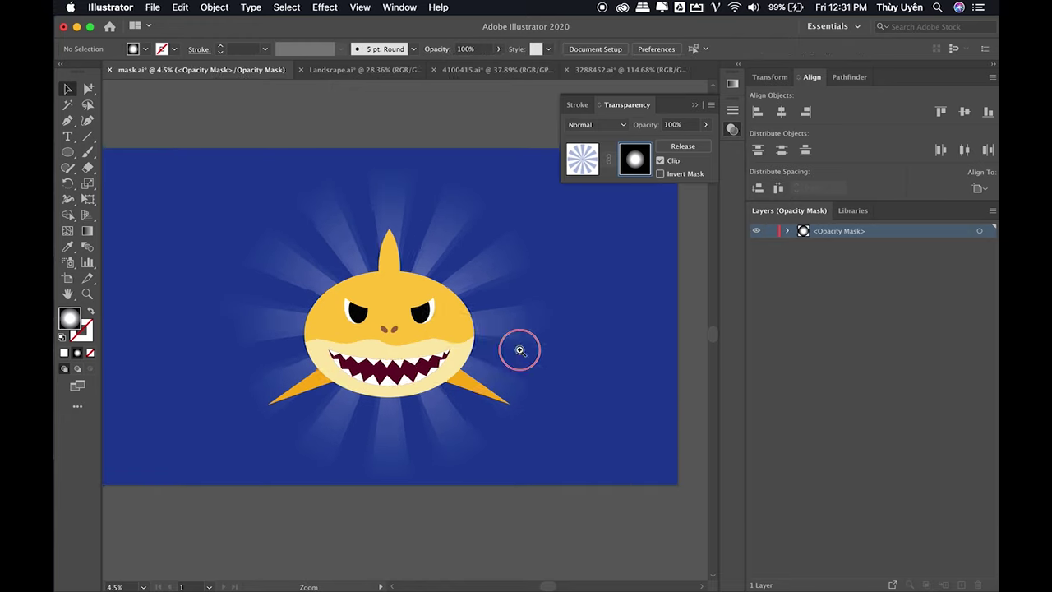
pyautogui.click(517, 341)
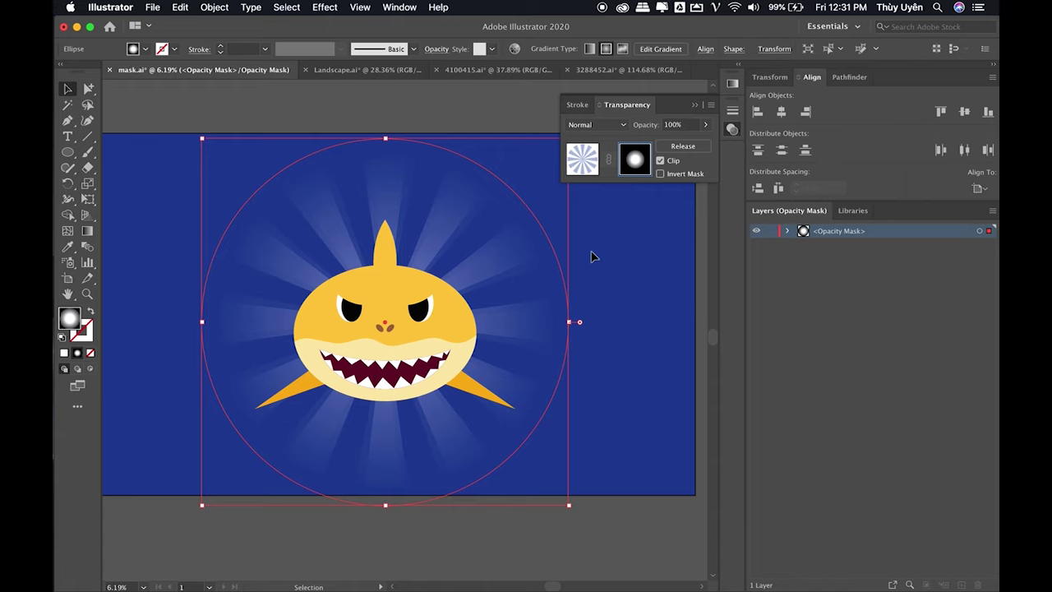
pyautogui.click(481, 112)
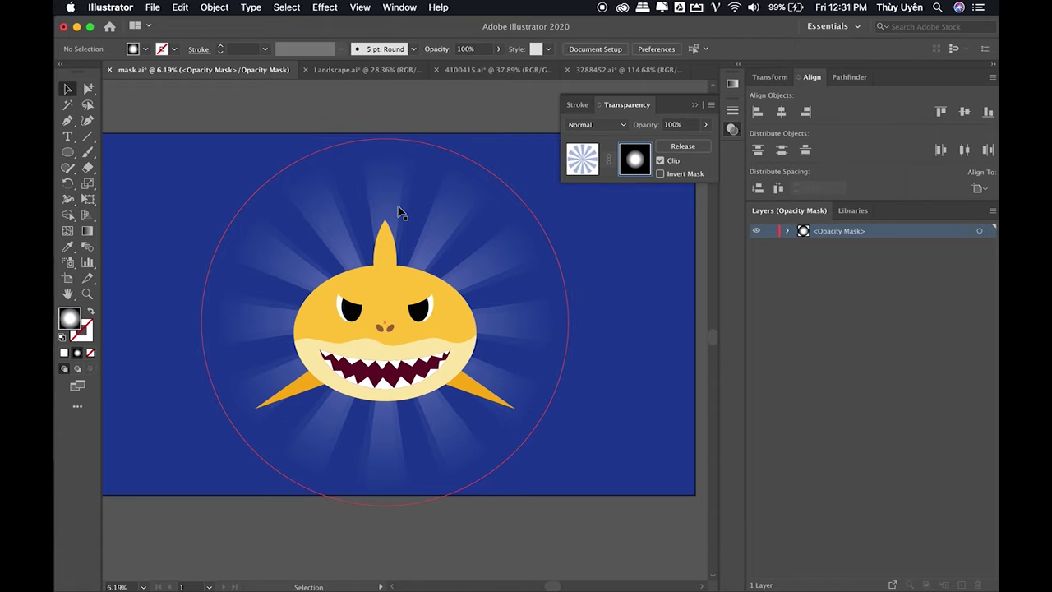
pyautogui.press('super+minus')
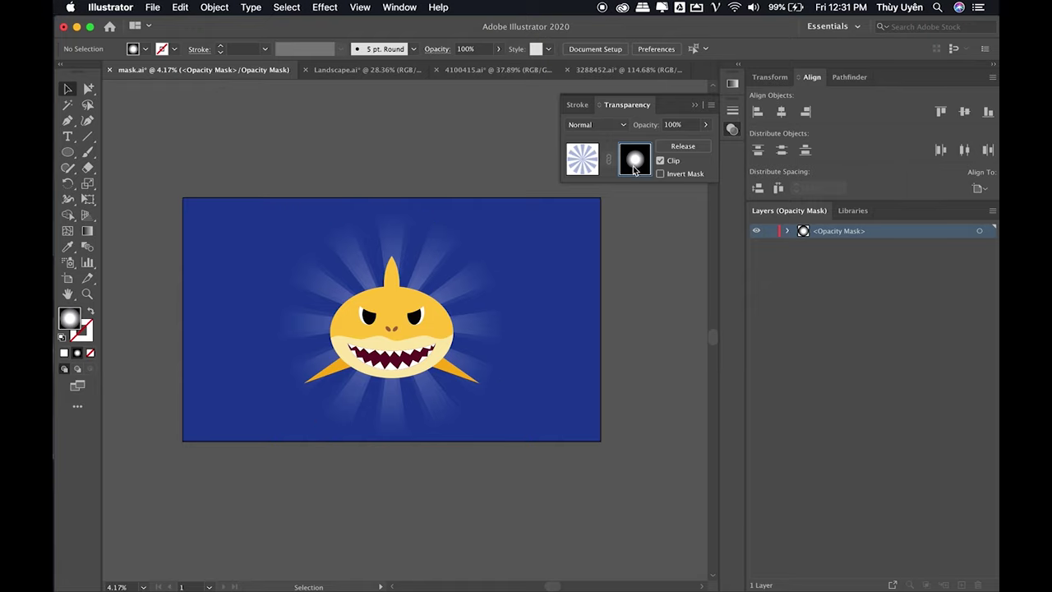
pyautogui.click(695, 107)
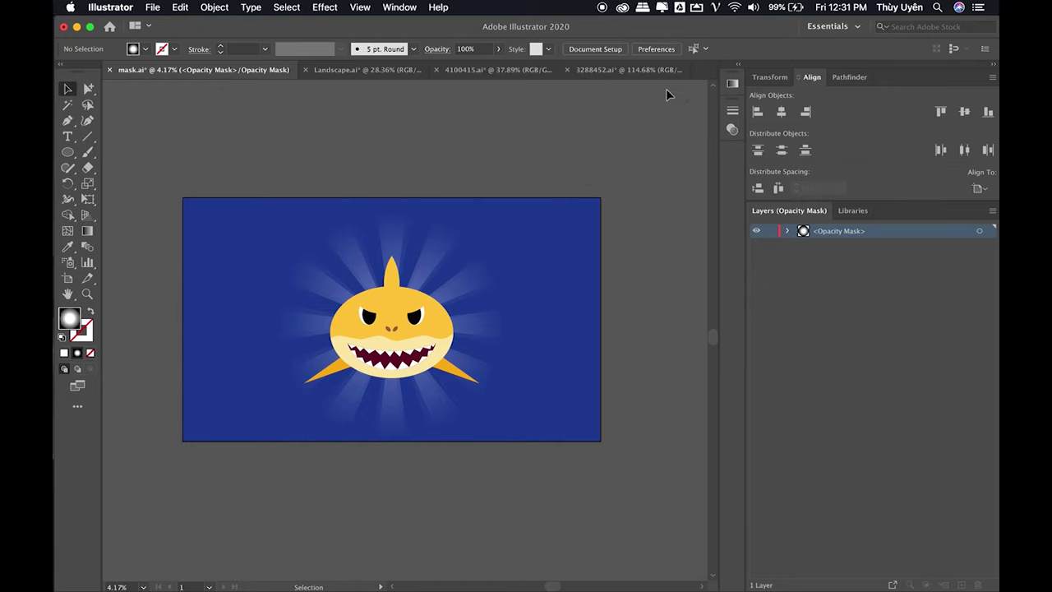